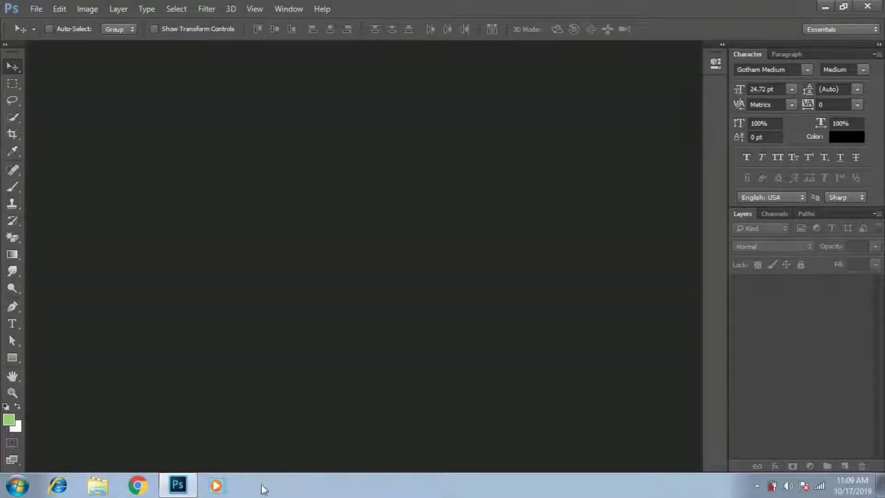
Create a custom 1200 × 1200 px, 300 ppi document named 'Banner'
{"action": "left_click", "coordinate": [37, 11]}
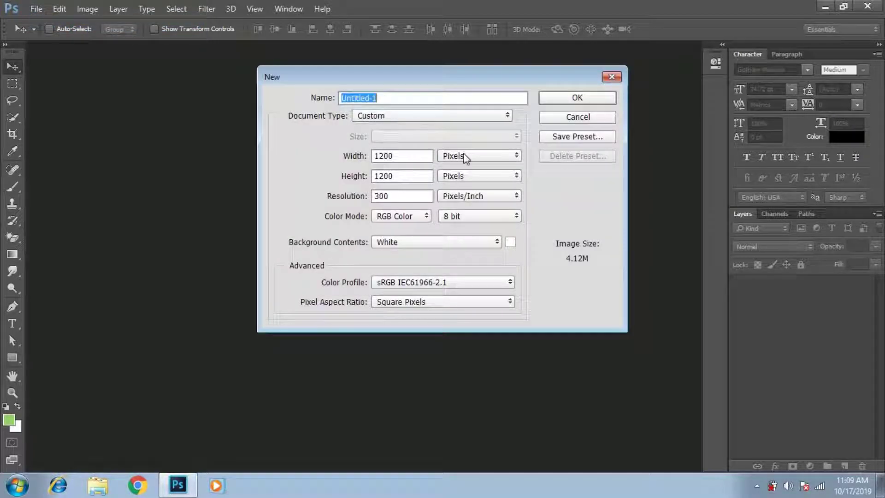
{"action": "type", "text": "Banner"}
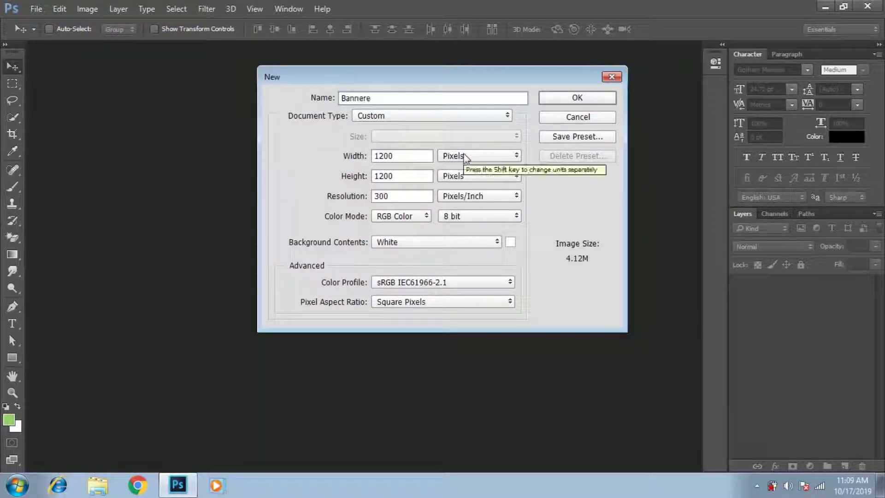
{"action": "left_click", "coordinate": [406, 118]}
{"action": "left_click", "coordinate": [401, 254]}
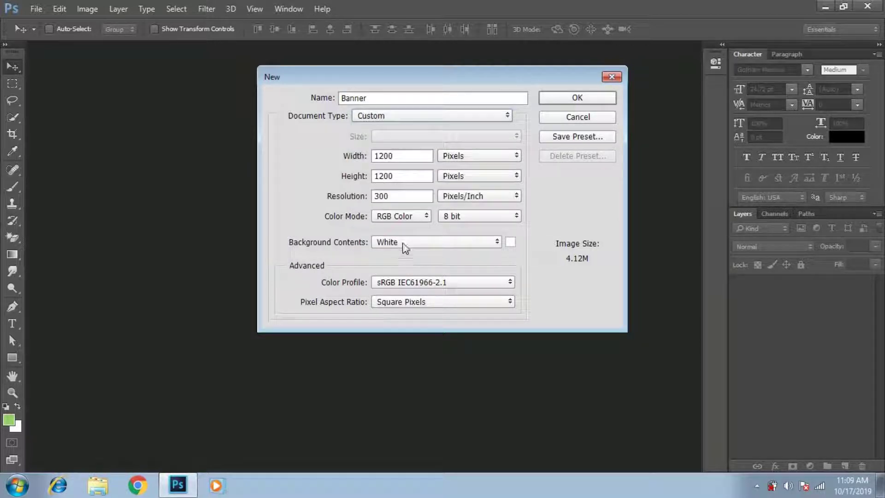
{"action": "mouse_move", "coordinate": [395, 155]}
{"action": "left_mouse_down"}
{"action": "mouse_move", "coordinate": [370, 159]}
{"action": "mouse_move", "coordinate": [343, 186]}
{"action": "left_mouse_up"}
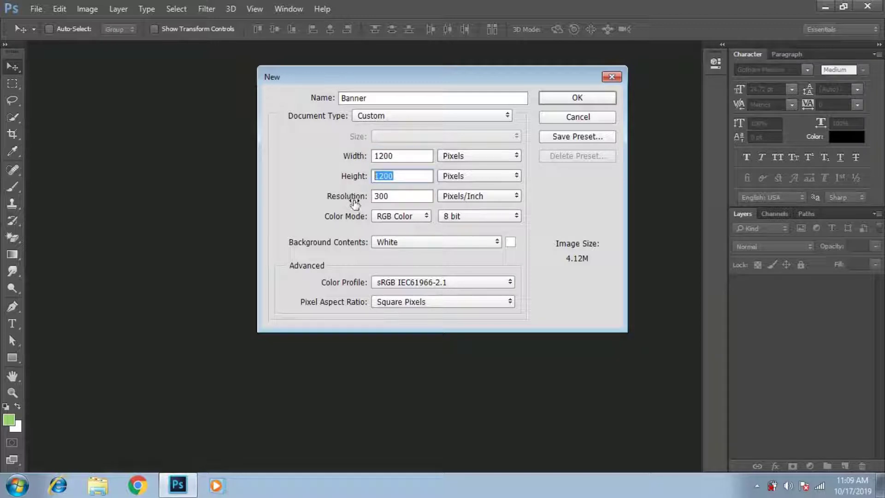
{"action": "left_click_drag", "start_coordinate": [400, 197], "coordinate": [306, 203]}
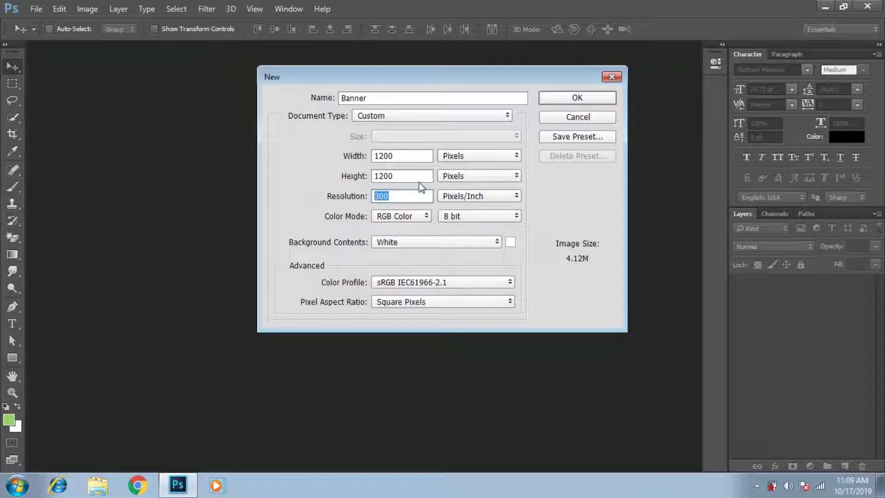
{"action": "left_click", "coordinate": [571, 97]}
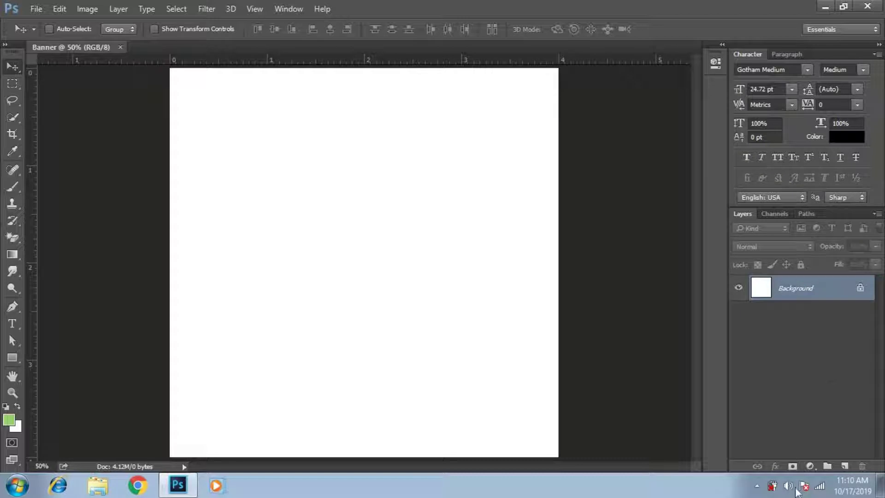
Add a gradient fill layer and set its left colour stop to #0078ff
{"action": "left_click", "coordinate": [810, 466]}
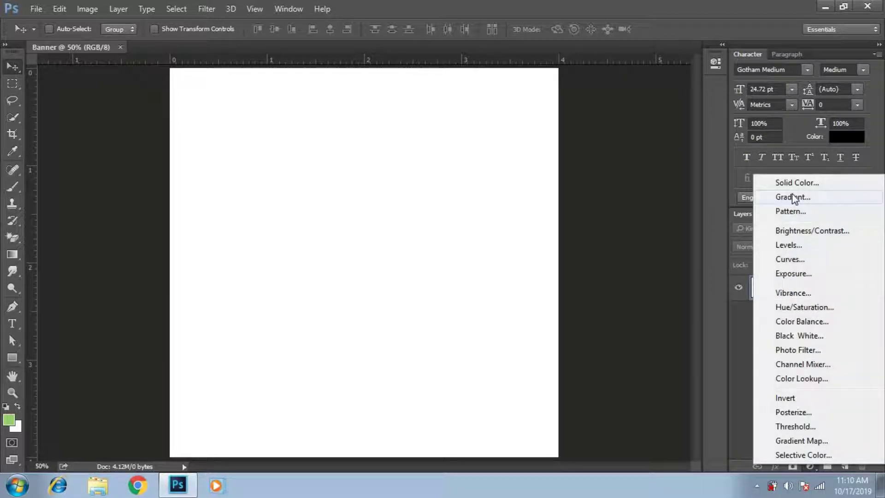
{"action": "left_click", "coordinate": [793, 197]}
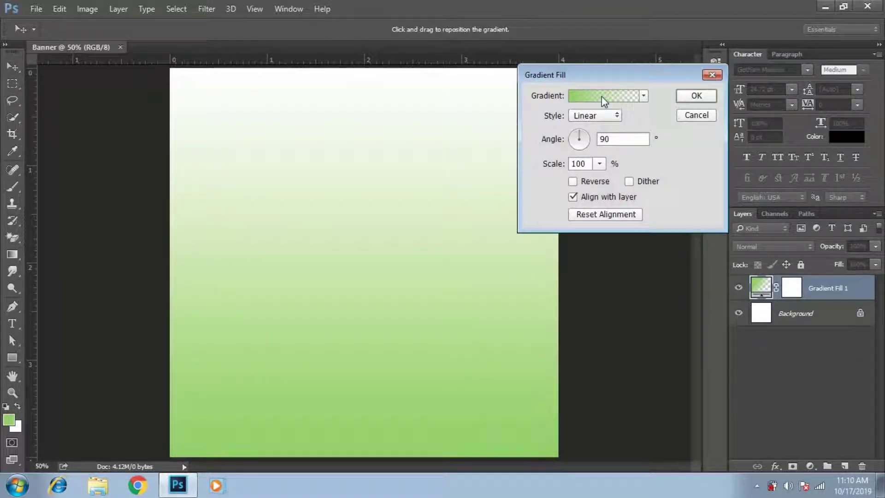
{"action": "left_click", "coordinate": [602, 96]}
{"action": "left_click", "coordinate": [507, 107]}
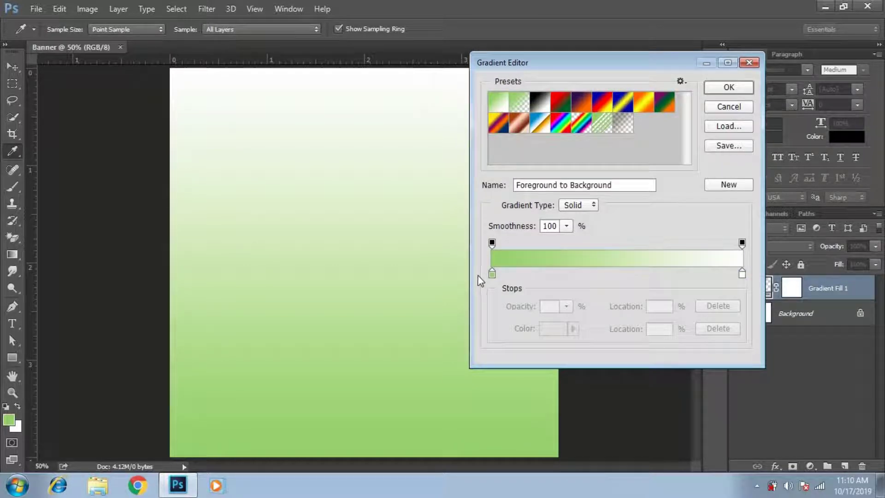
{"action": "left_click", "coordinate": [492, 274]}
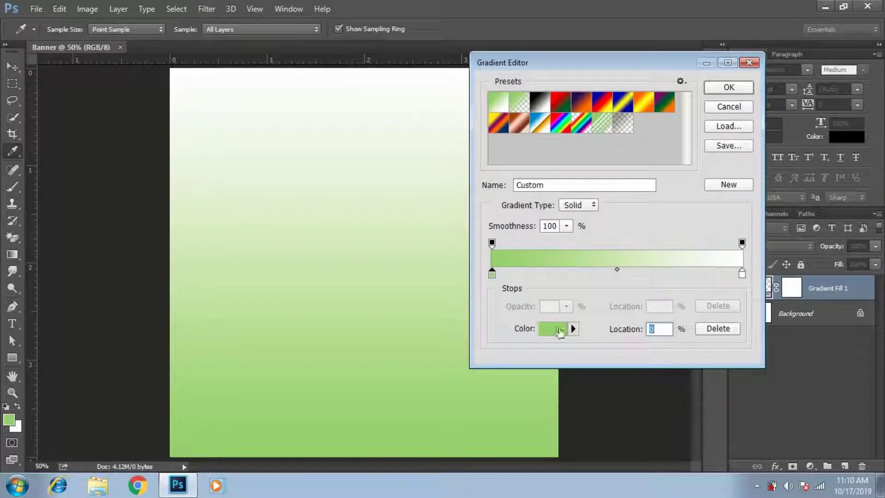
{"action": "left_click", "coordinate": [556, 328]}
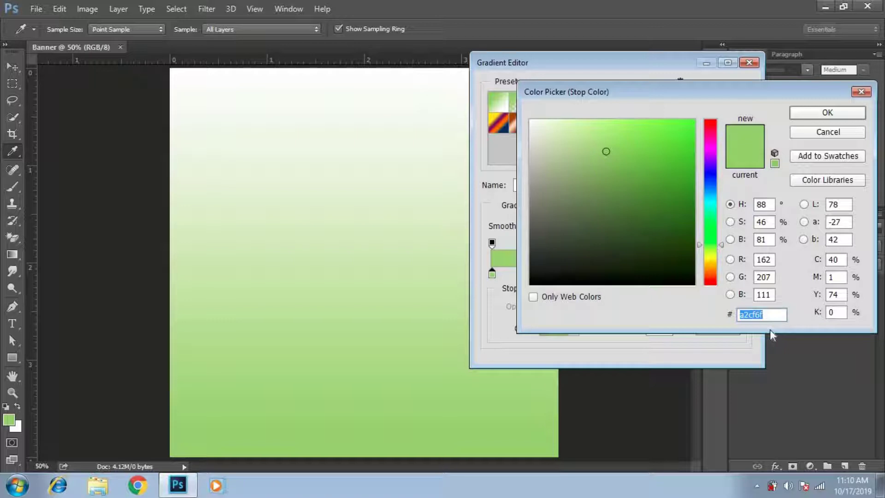
{"action": "type", "text": "00"}
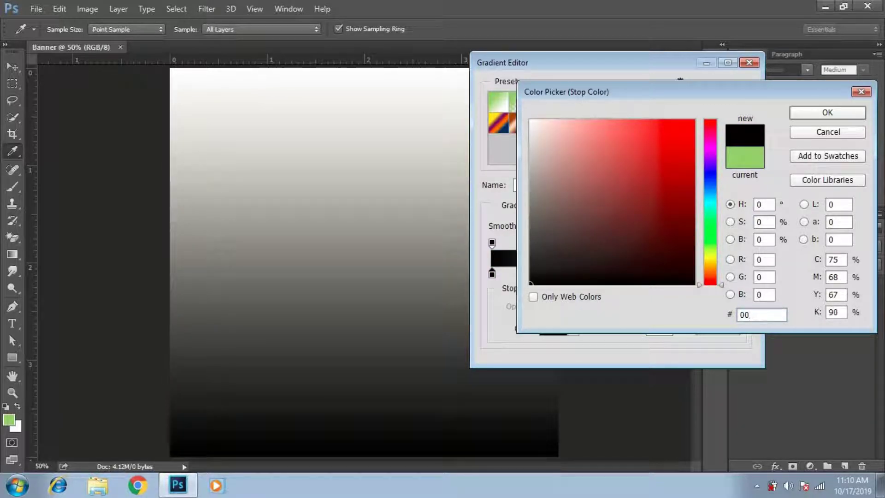
{"action": "type", "text": "78ff"}
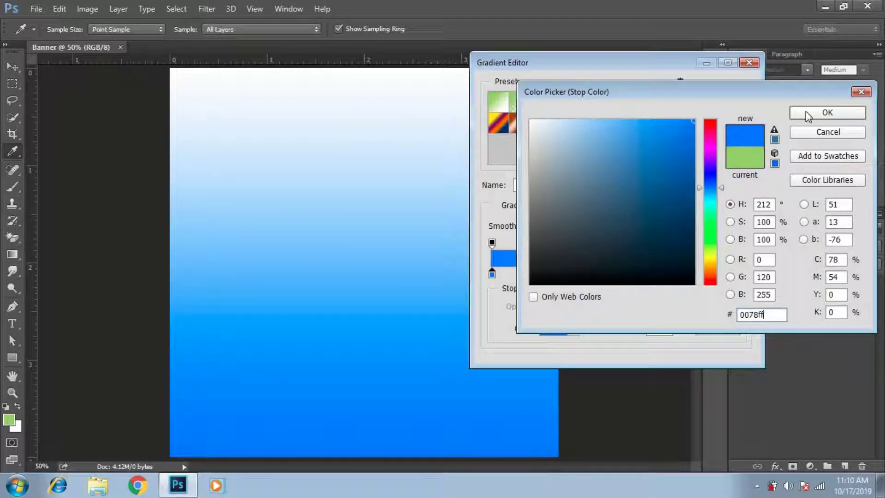
{"action": "left_click", "coordinate": [807, 113]}
Set the right gradient stop to bright cyan and accept the blue-to-cyan gradient
{"action": "left_click", "coordinate": [741, 274]}
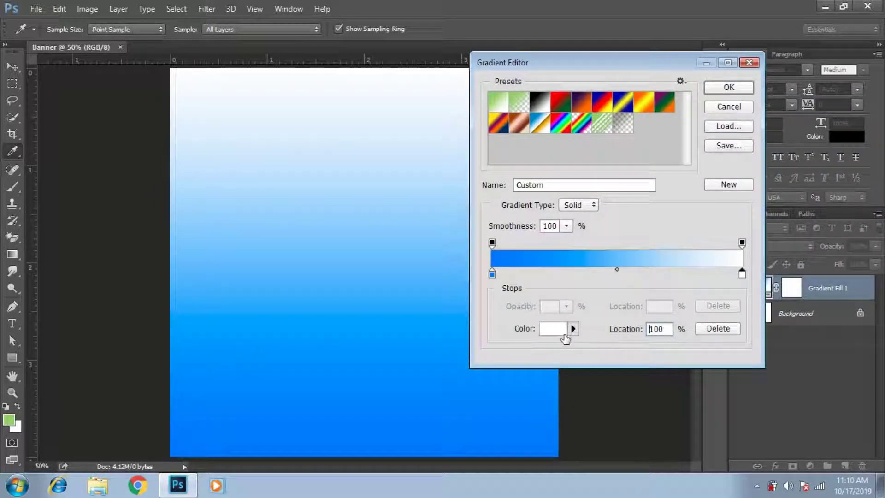
{"action": "left_click", "coordinate": [563, 335]}
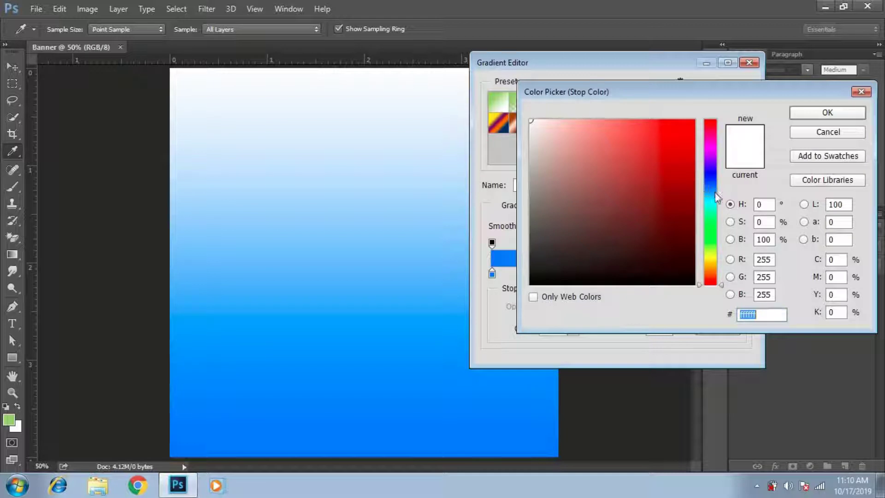
{"action": "left_click", "coordinate": [715, 197]}
{"action": "left_click_drag", "start_coordinate": [686, 138], "coordinate": [709, 99]}
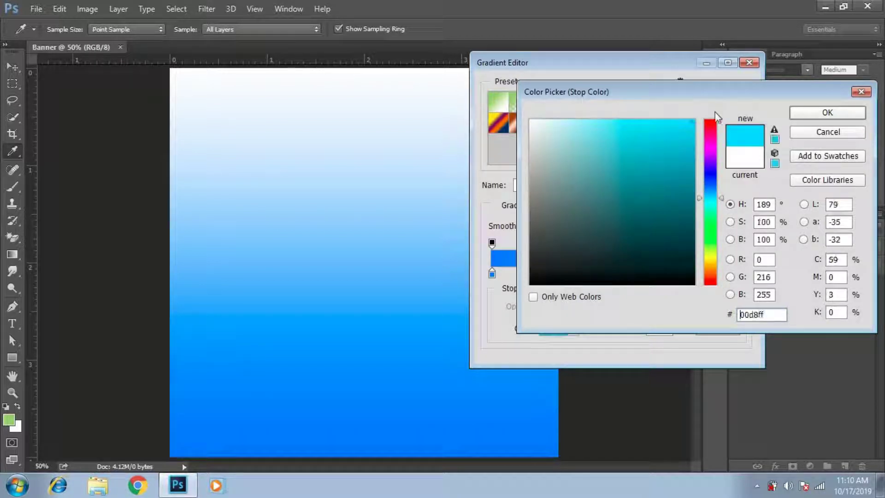
{"action": "left_click", "coordinate": [810, 115]}
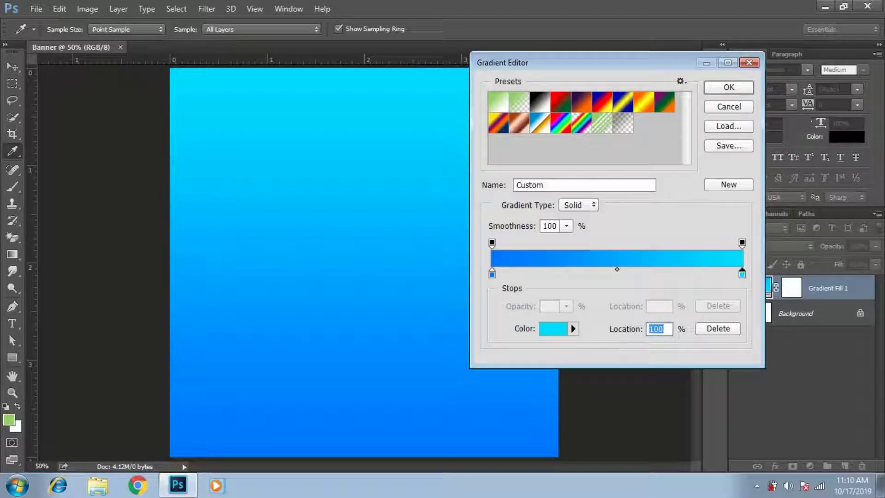
{"action": "left_click", "coordinate": [729, 88]}
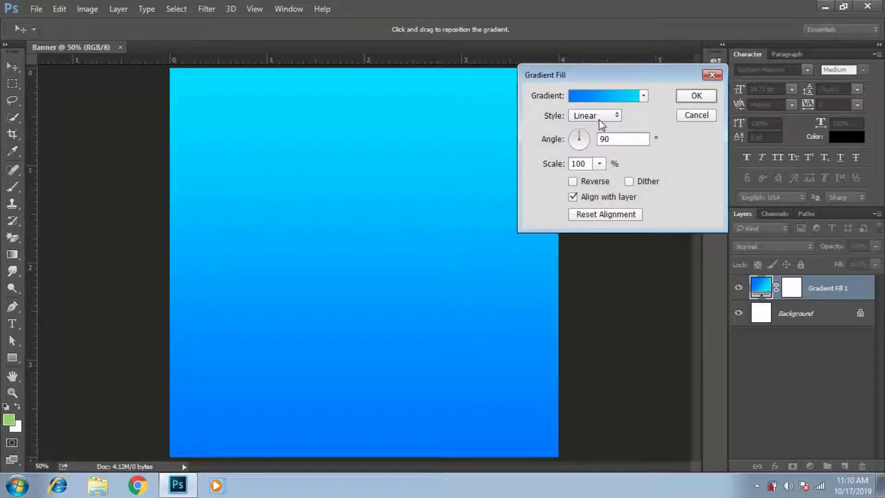
Make the gradient fill radial, angle 37, scale 146%, reversed, and commit it
{"action": "left_click", "coordinate": [598, 119]}
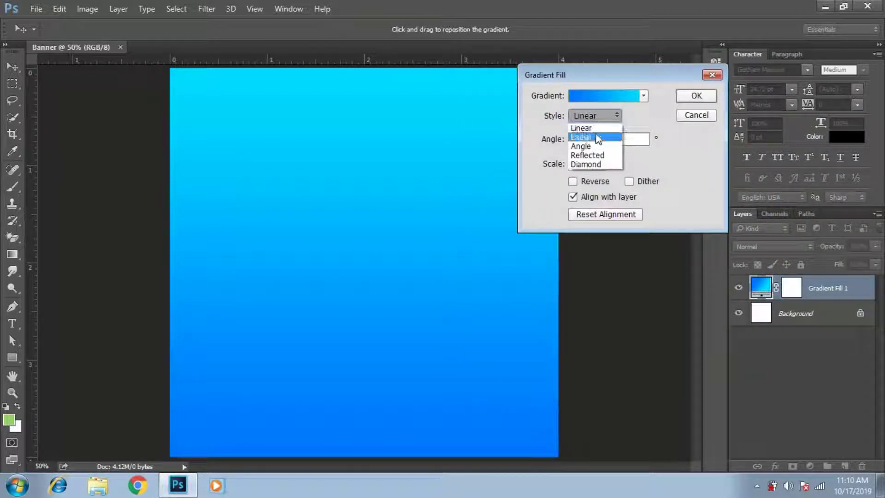
{"action": "left_click", "coordinate": [598, 136]}
{"action": "left_click", "coordinate": [554, 145]}
{"action": "type", "text": "37.86"}
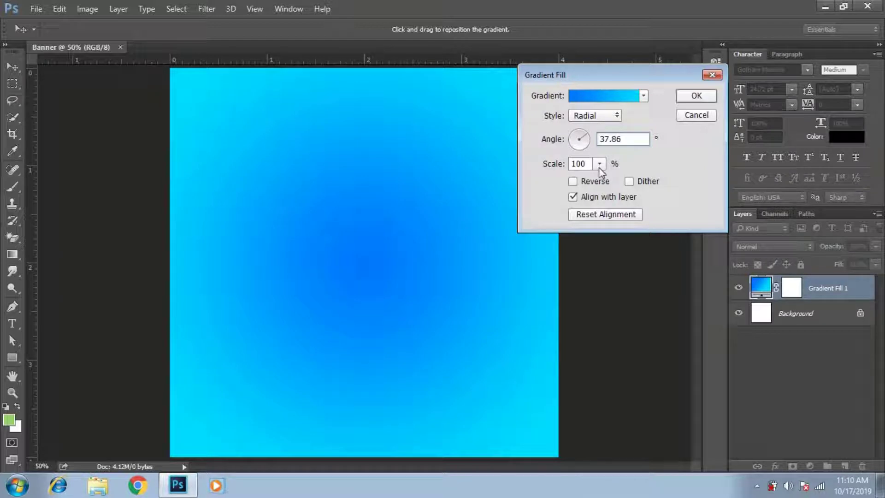
{"action": "left_click", "coordinate": [592, 165]}
{"action": "left_click", "coordinate": [541, 170]}
{"action": "type", "text": "14"}
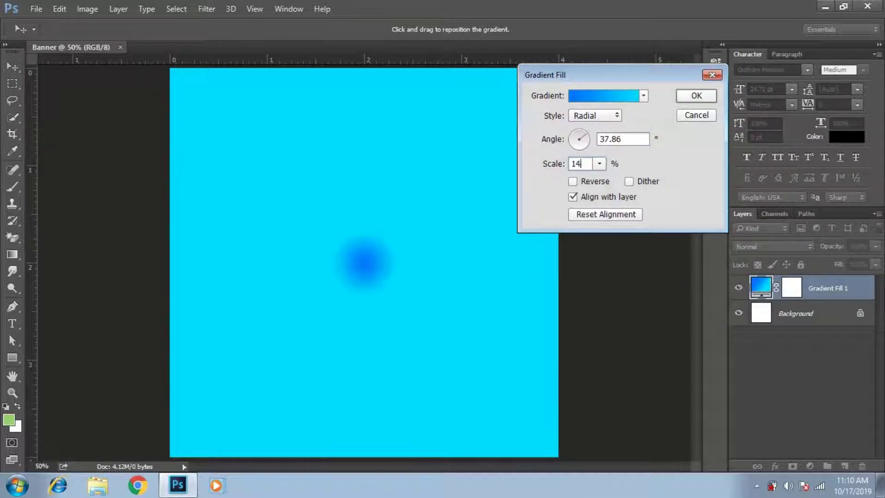
{"action": "type", "text": "6"}
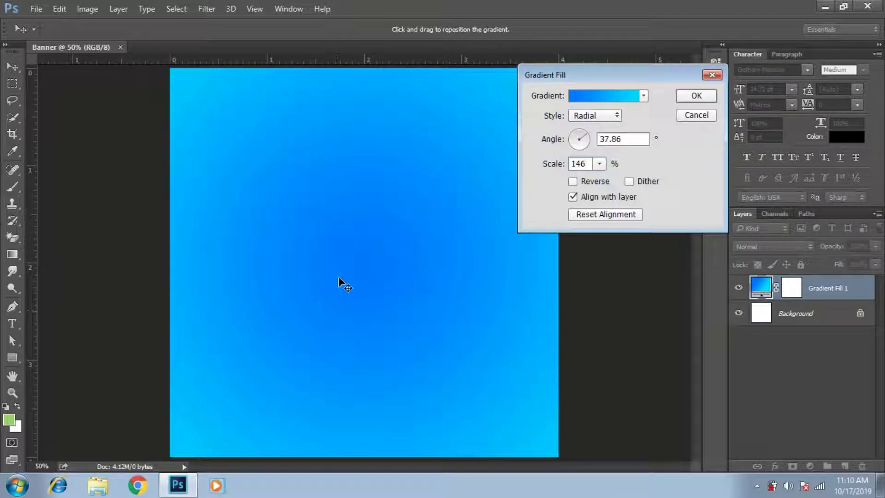
{"action": "left_click", "coordinate": [579, 183]}
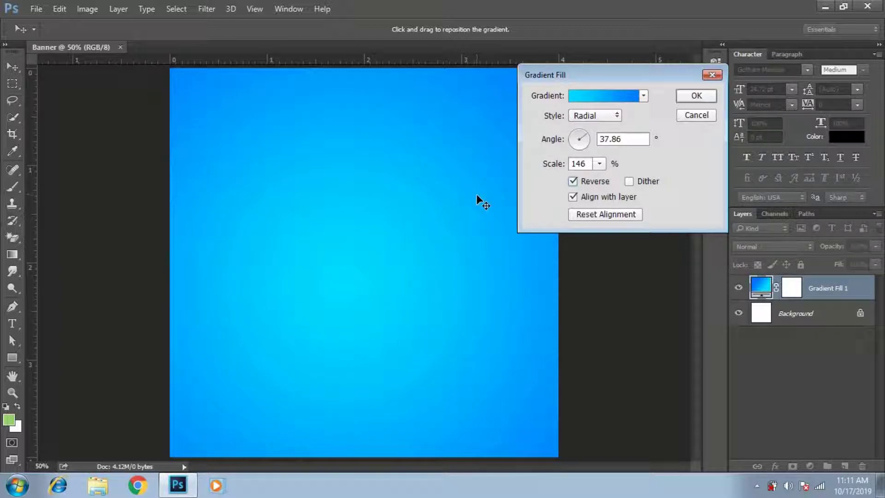
{"action": "left_click", "coordinate": [695, 97]}
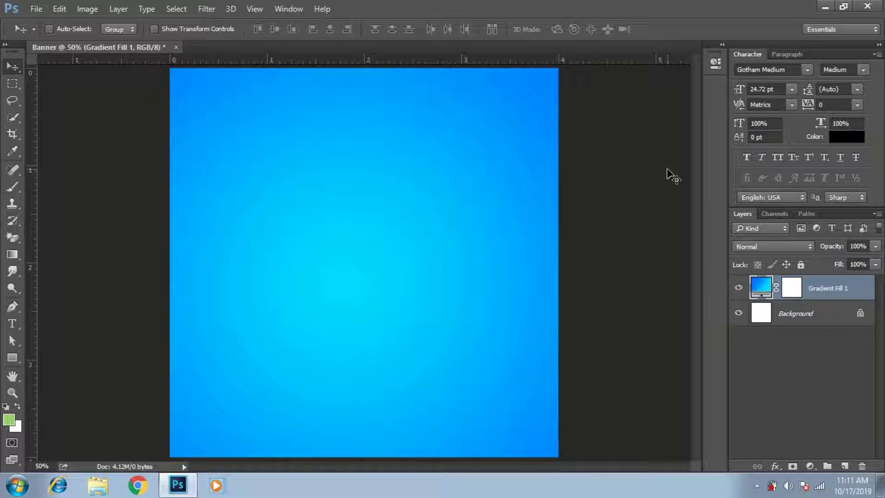
Open the model cut-out PNG and drag it into the Banner document
{"action": "key", "text": "ctrl+o"}
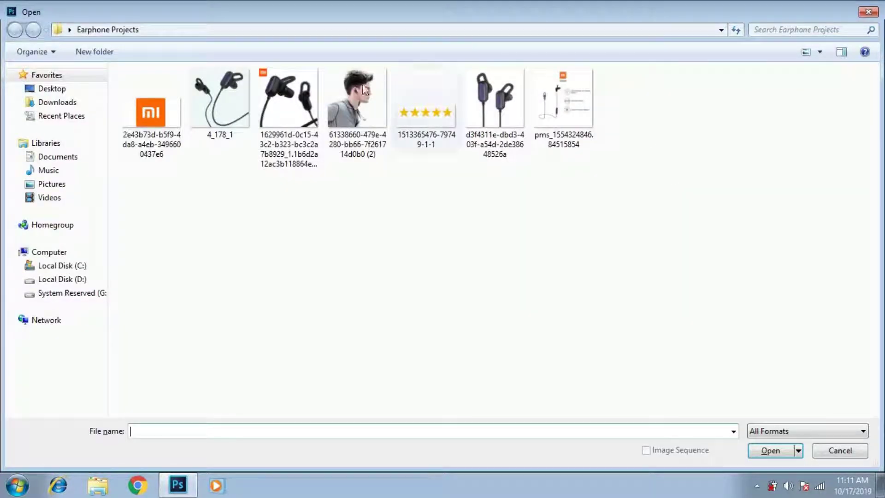
{"action": "left_click", "coordinate": [380, 110]}
{"action": "left_click", "coordinate": [778, 450]}
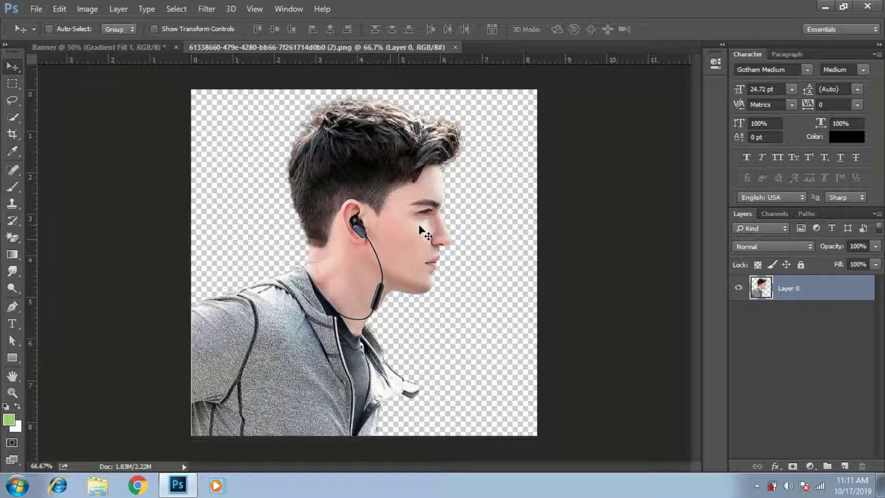
{"action": "mouse_move", "coordinate": [418, 226]}
{"action": "left_mouse_down"}
{"action": "mouse_move", "coordinate": [151, 43]}
{"action": "mouse_move", "coordinate": [326, 241]}
{"action": "left_mouse_up"}
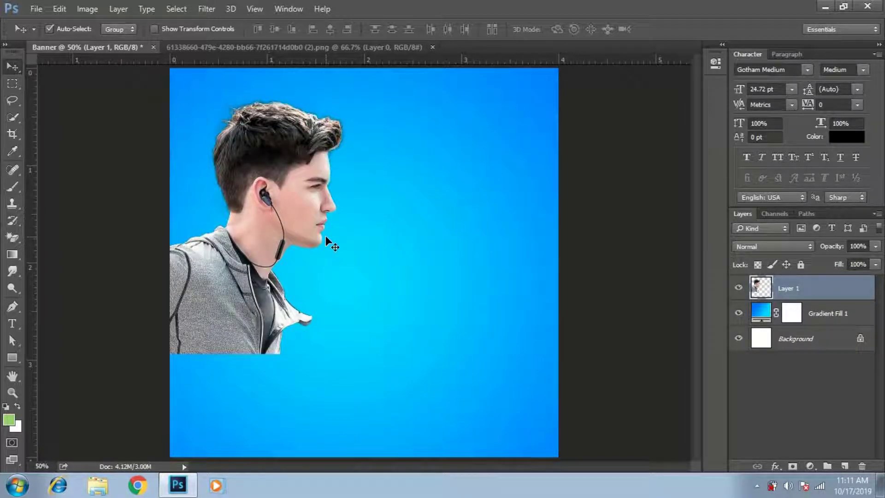
Enlarge the model layer to about 135% and shift it slightly left
{"action": "key", "text": "ctrl+t"}
{"action": "left_click_drag", "start_coordinate": [349, 351], "coordinate": [405, 457]}
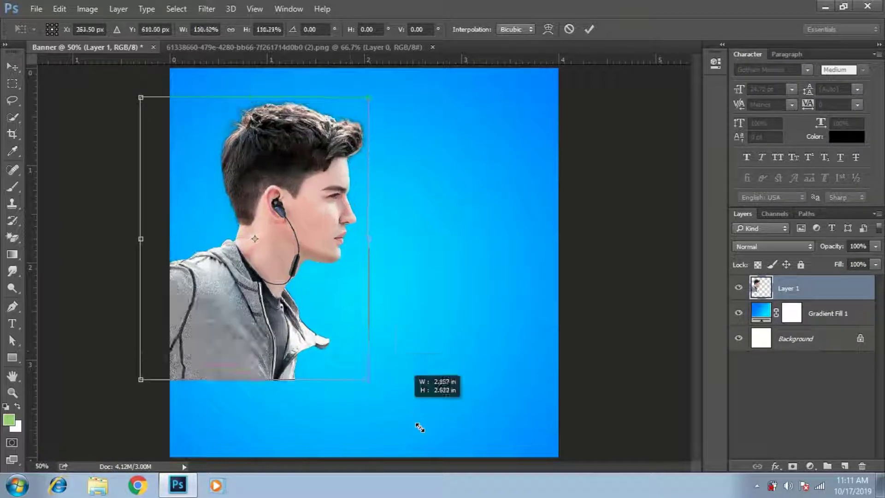
{"action": "left_click_drag", "start_coordinate": [341, 255], "coordinate": [323, 255]}
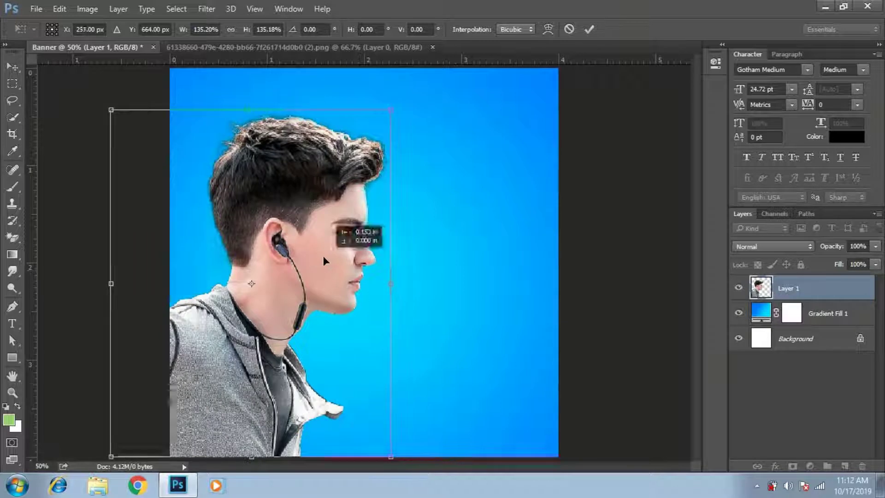
{"action": "key", "text": "Return"}
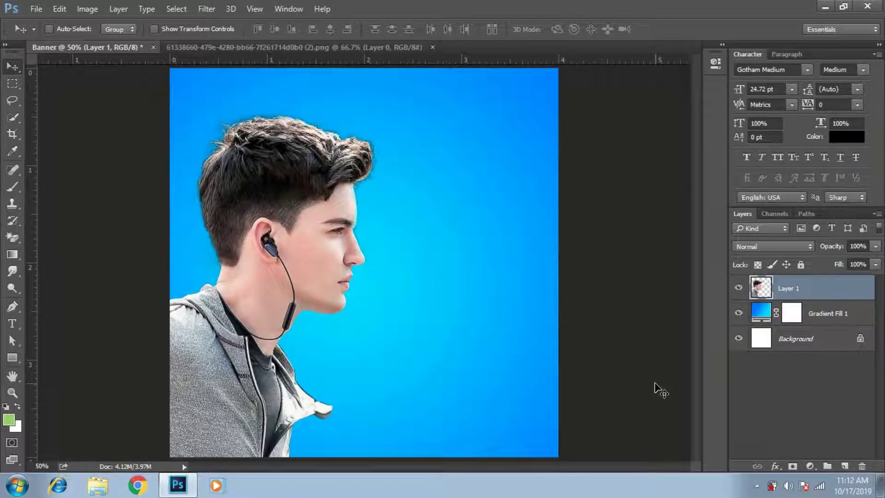
Enlarge the model a touch more and nudge it slightly right
{"action": "key", "text": "ctrl+t"}
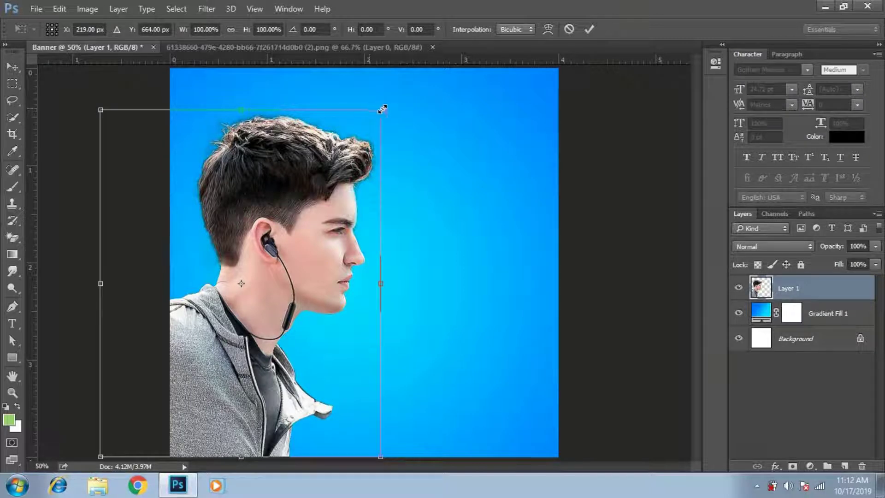
{"action": "left_click_drag", "start_coordinate": [376, 108], "coordinate": [386, 105]}
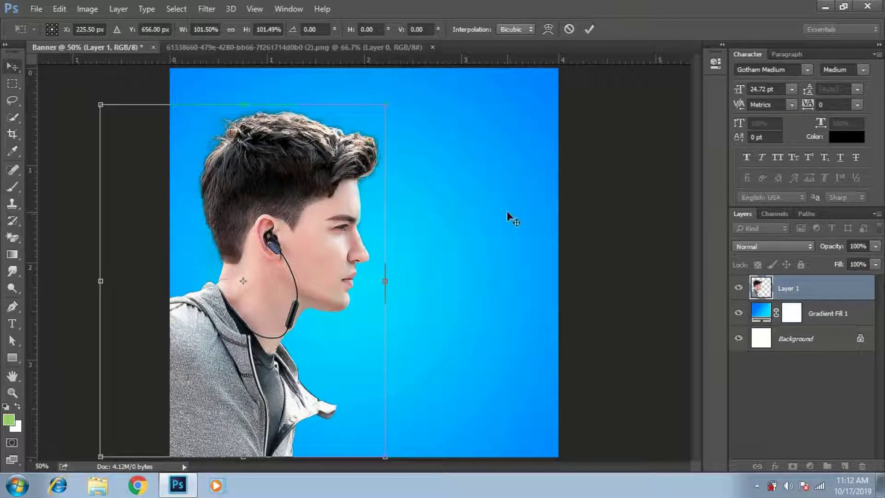
{"action": "key", "text": "Return"}
{"action": "key", "text": "shift+Right"}
{"action": "key", "text": "shift+Right"}
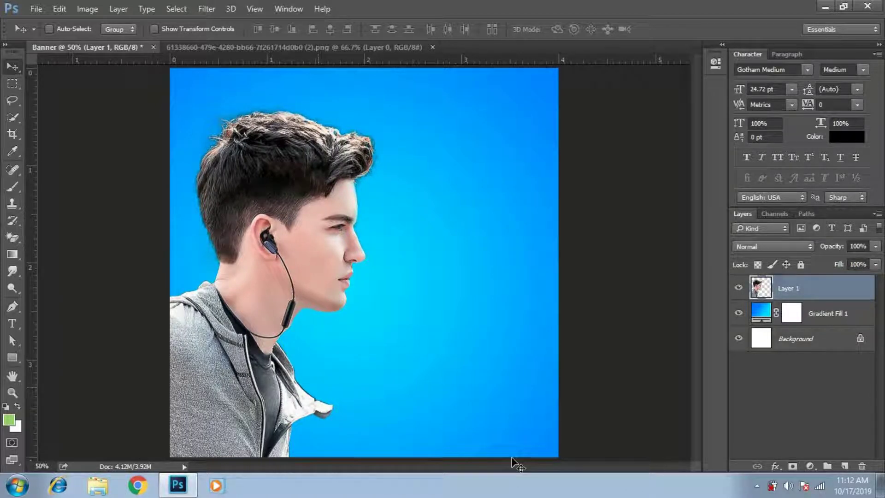
Sharpen the model, duplicate the layer, and apply High Pass at radius 19.6
{"action": "left_click", "coordinate": [201, 10]}
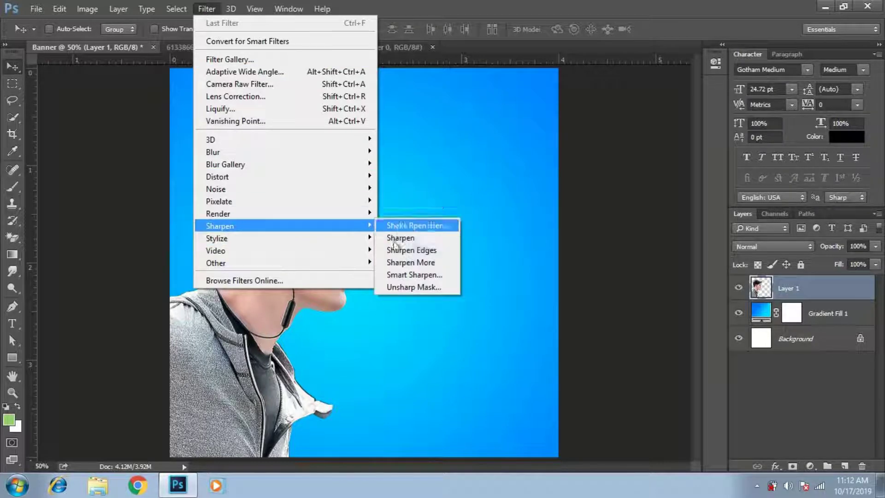
{"action": "mouse_move", "coordinate": [219, 226]}
{"action": "left_click", "coordinate": [405, 239]}
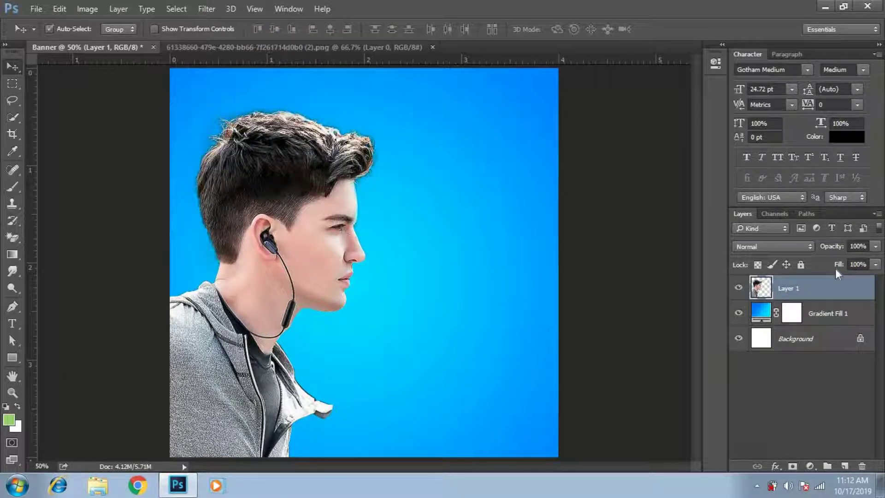
{"action": "key", "text": "ctrl+j"}
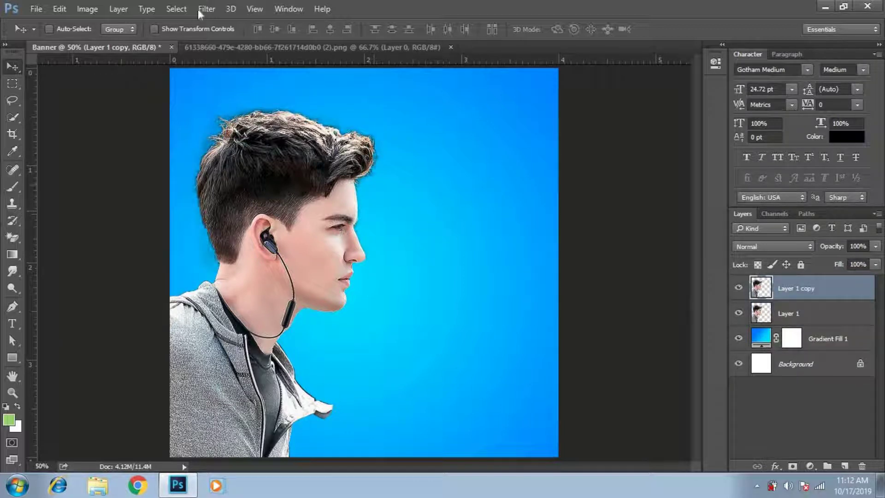
{"action": "left_click", "coordinate": [209, 10]}
{"action": "mouse_move", "coordinate": [216, 263]}
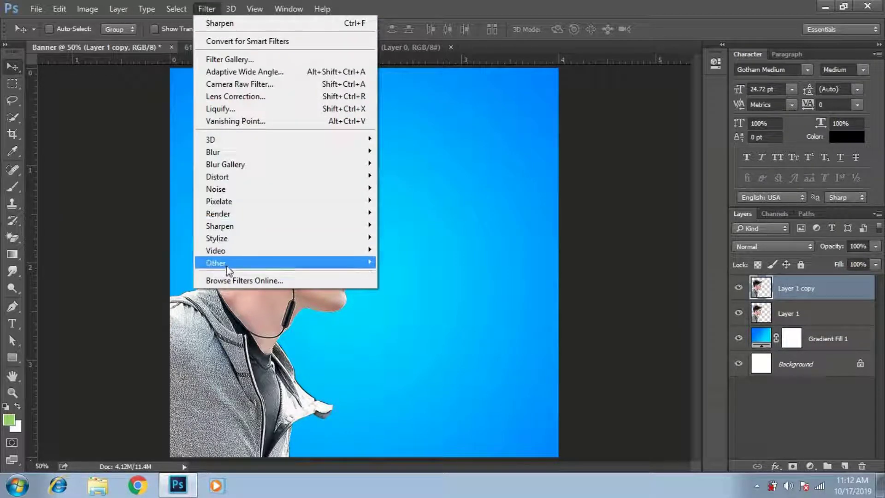
{"action": "left_click", "coordinate": [406, 275]}
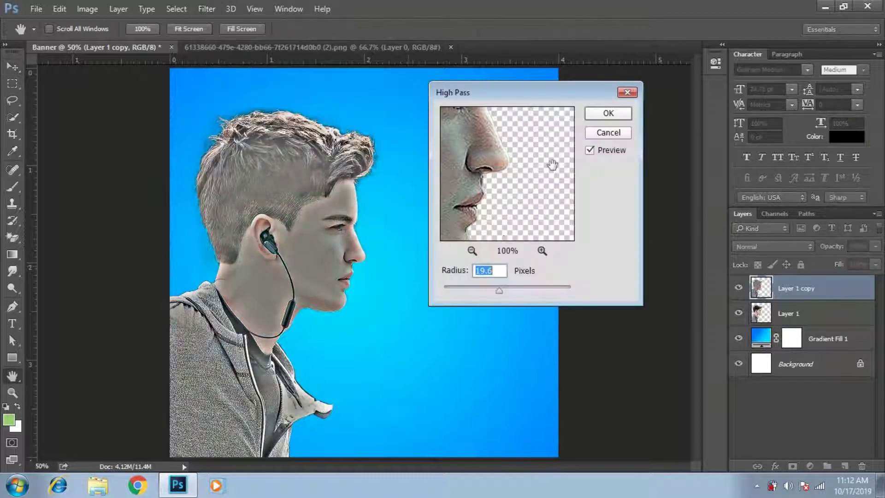
{"action": "left_click", "coordinate": [608, 113]}
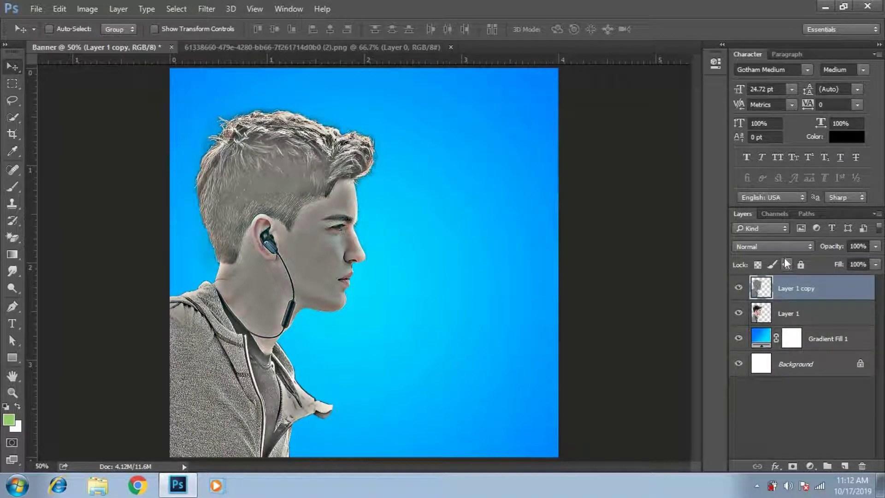
Blend the high-pass copy as Overlay at 40% opacity and merge both model layers
{"action": "left_click", "coordinate": [781, 246]}
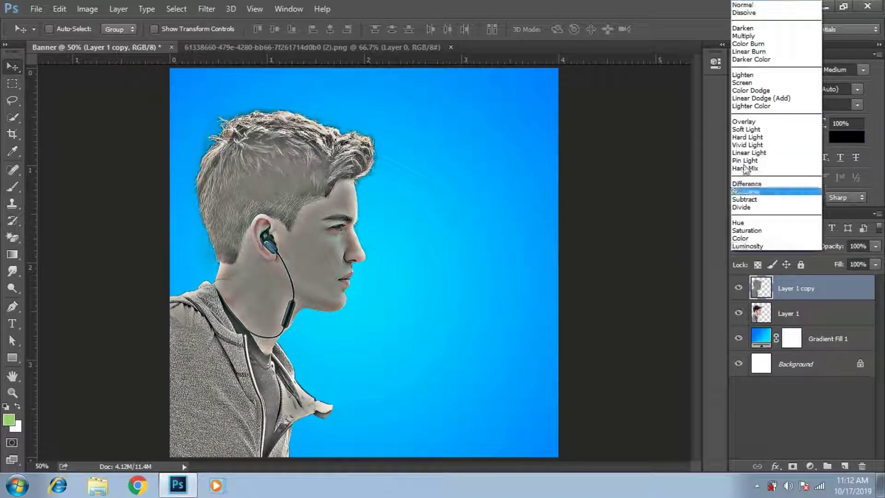
{"action": "left_click", "coordinate": [745, 122]}
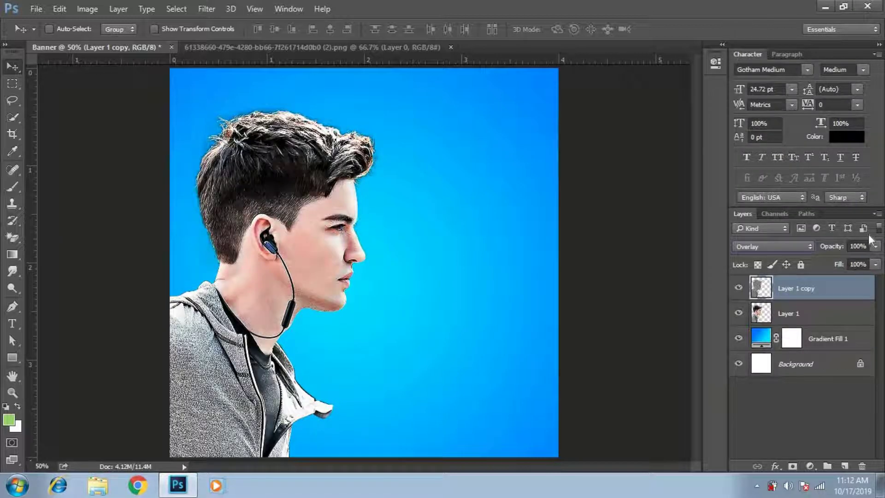
{"action": "left_click", "coordinate": [874, 249]}
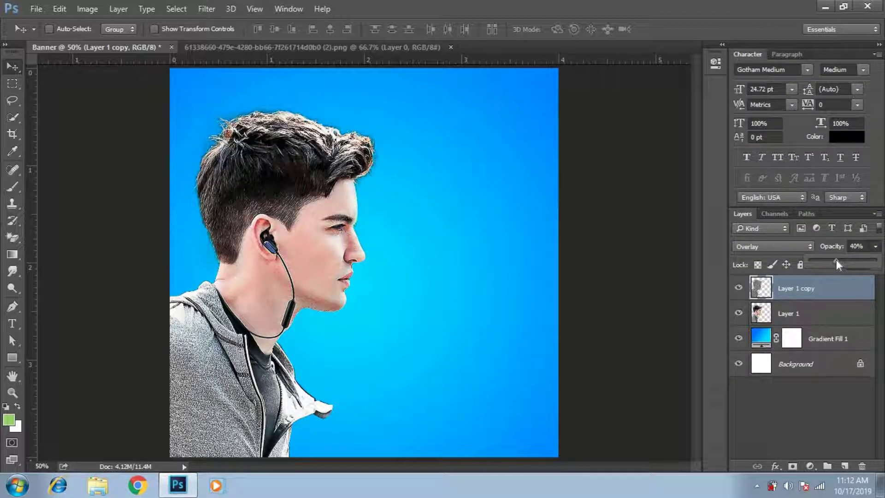
{"action": "left_click", "coordinate": [792, 306]}
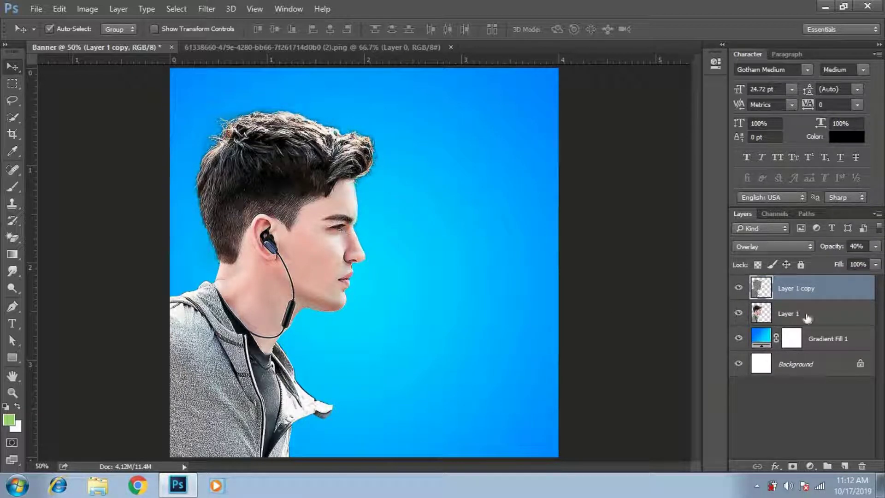
{"action": "left_click", "coordinate": [793, 322], "text": "ctrl"}
{"action": "key", "text": "ctrl+e"}
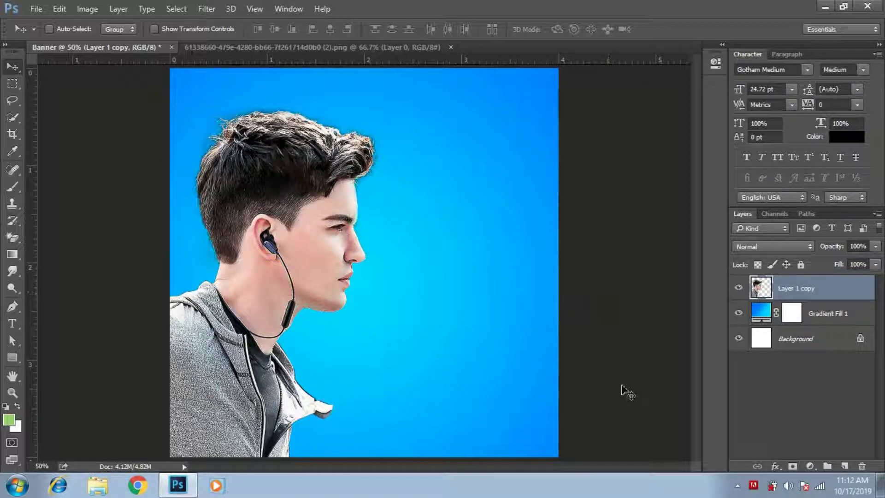
Create a 100 px square, scale it to 285%, and move it up-right
{"action": "left_click", "coordinate": [11, 359]}
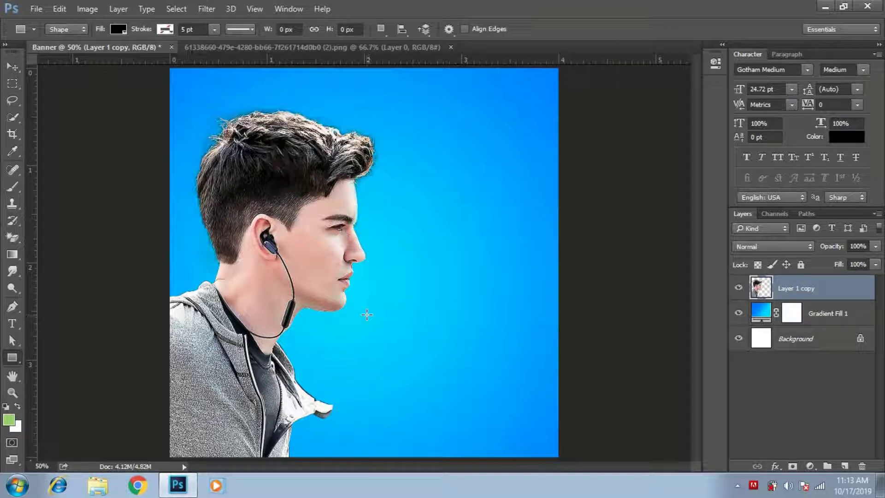
{"action": "left_click", "coordinate": [367, 317]}
{"action": "left_click", "coordinate": [397, 200]}
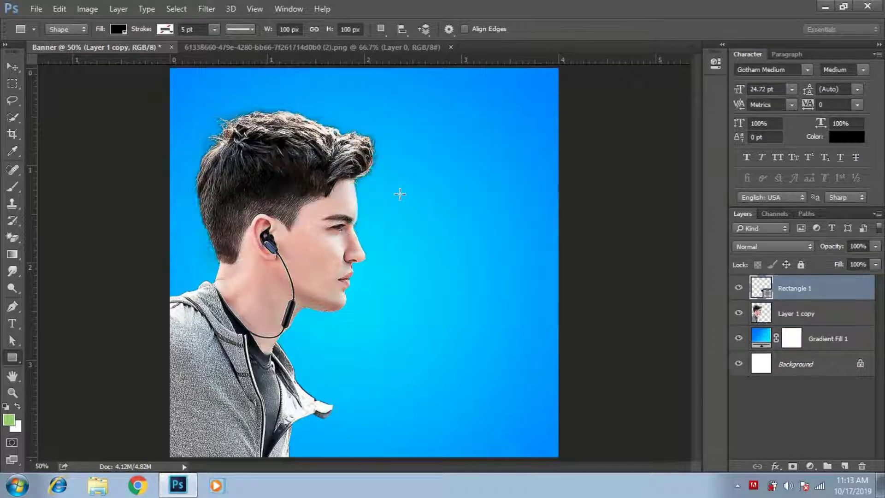
{"action": "left_click", "coordinate": [14, 67]}
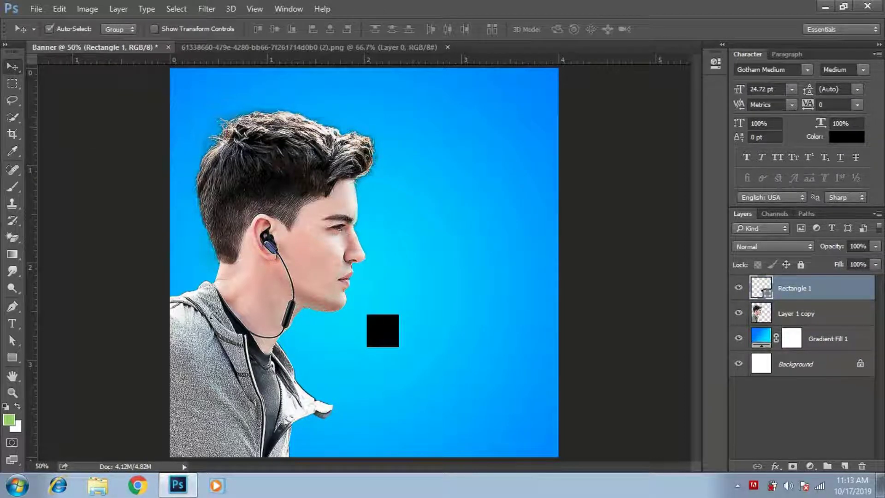
{"action": "key", "text": "ctrl+t"}
{"action": "left_click_drag", "start_coordinate": [401, 348], "coordinate": [474, 392]}
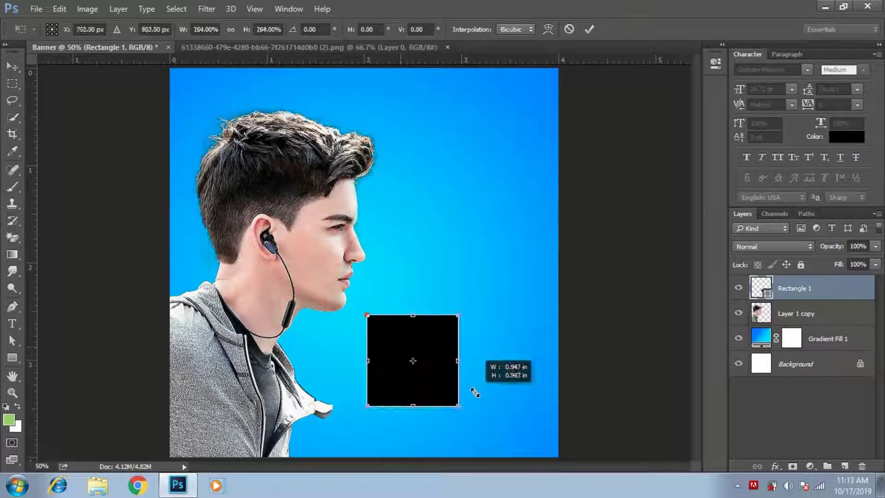
{"action": "key", "text": "Return"}
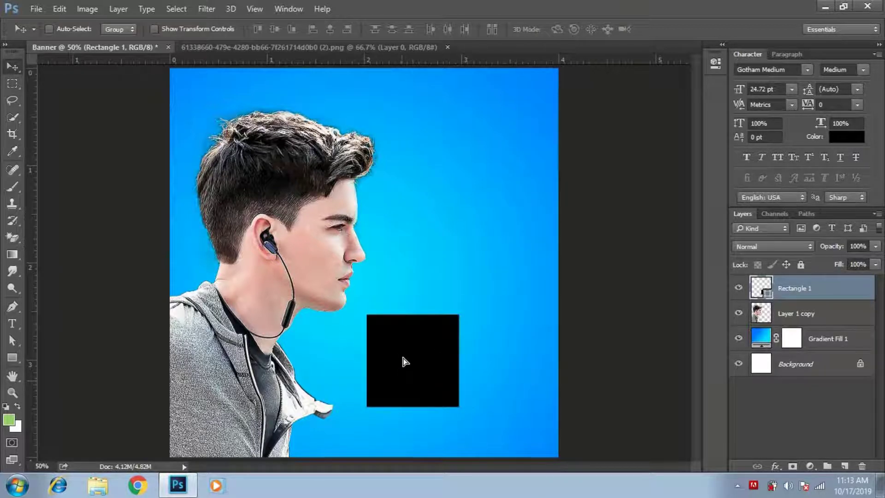
{"action": "left_click_drag", "start_coordinate": [402, 362], "coordinate": [417, 334]}
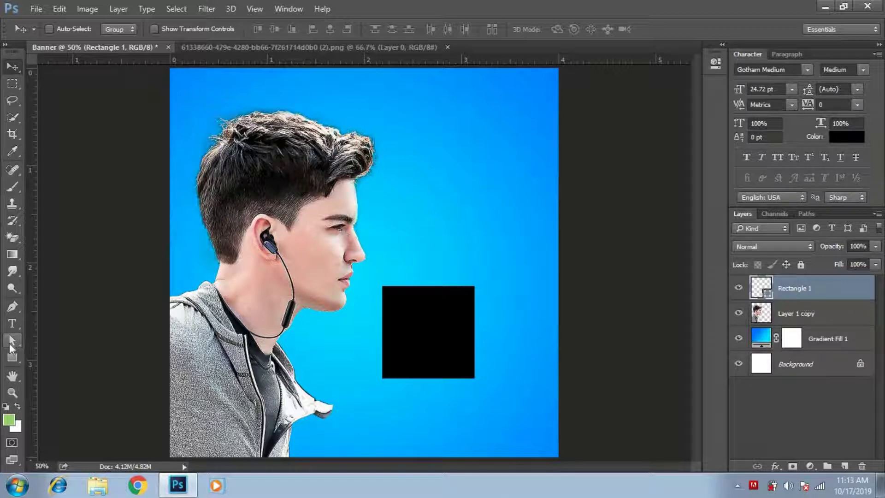
Give the square no fill and a 2 pt white outline, then position the frame
{"action": "left_click", "coordinate": [11, 341]}
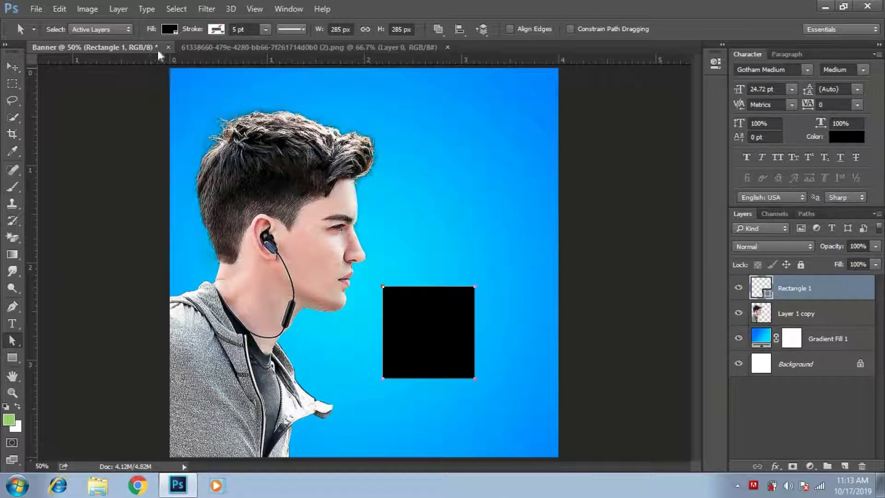
{"action": "left_click", "coordinate": [11, 357]}
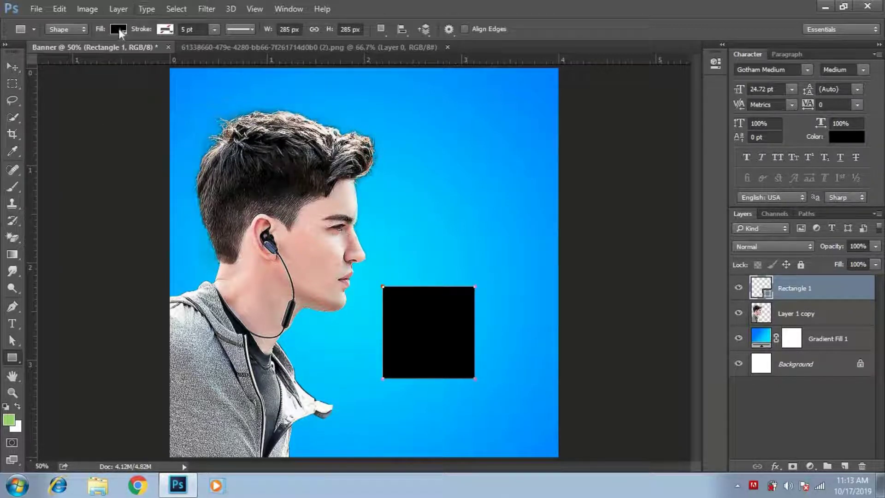
{"action": "left_click", "coordinate": [118, 29]}
{"action": "left_click", "coordinate": [68, 57]}
{"action": "left_click", "coordinate": [163, 30]}
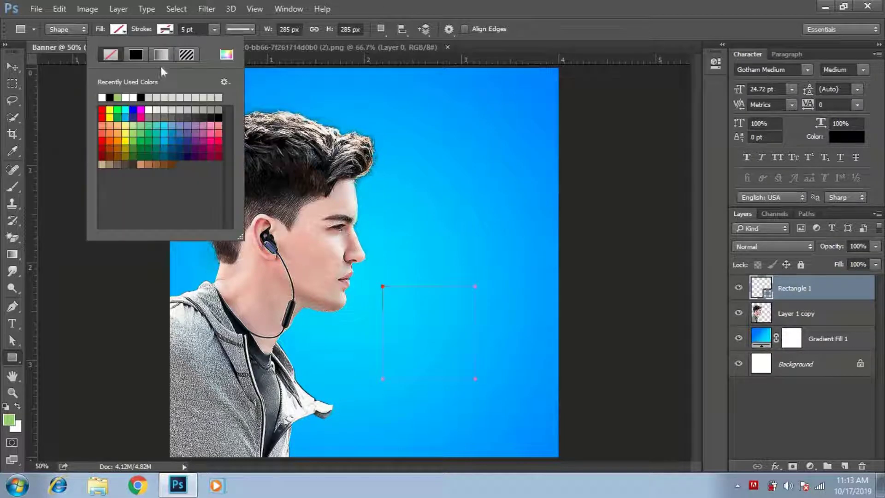
{"action": "left_click", "coordinate": [102, 97]}
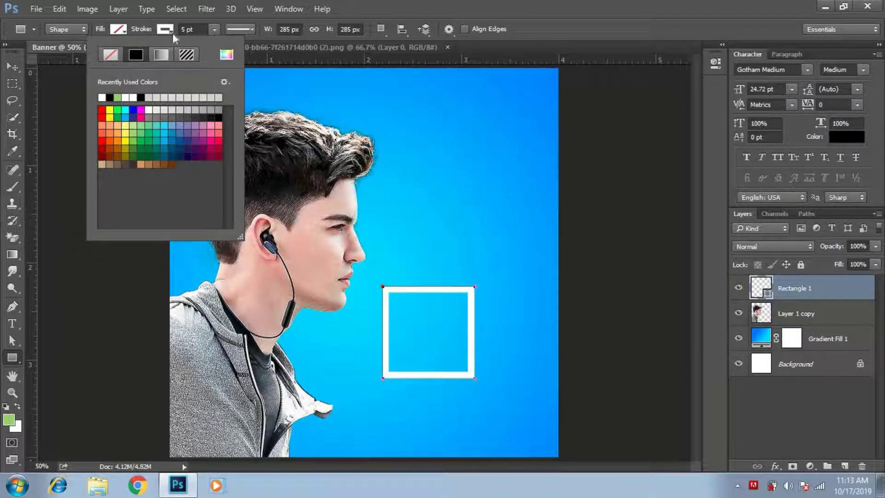
{"action": "left_click", "coordinate": [188, 29]}
{"action": "type", "text": "2"}
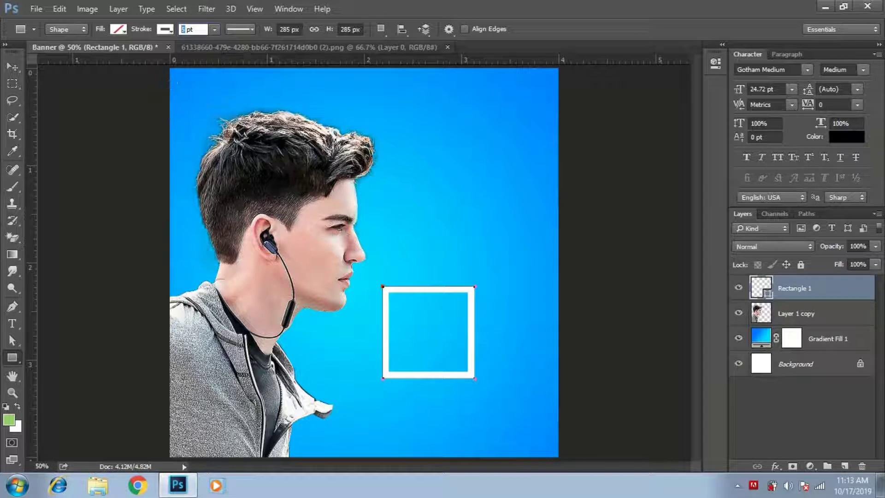
{"action": "key", "text": "Return"}
{"action": "key", "text": "v"}
{"action": "left_click_drag", "start_coordinate": [475, 383], "coordinate": [475, 366]}
{"action": "left_click_drag", "start_coordinate": [453, 335], "coordinate": [460, 349]}
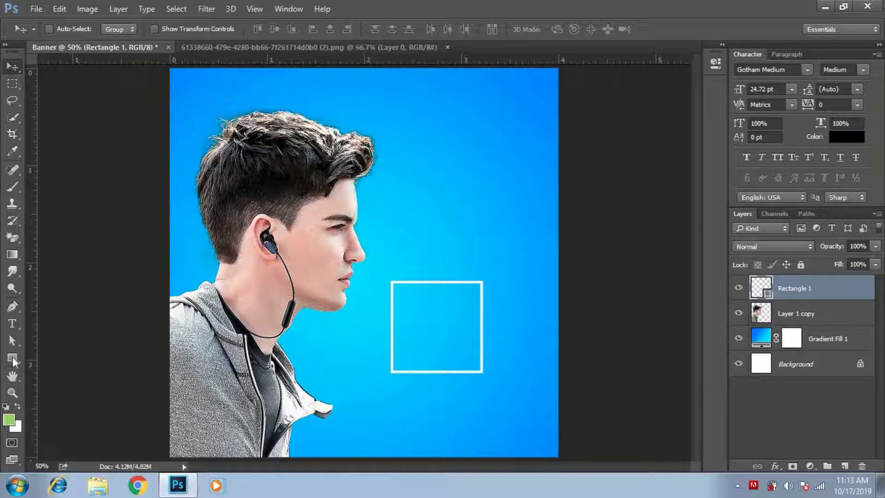
Create a 285 px outlined circle with the Ellipse tool
{"action": "left_click", "coordinate": [24, 355]}
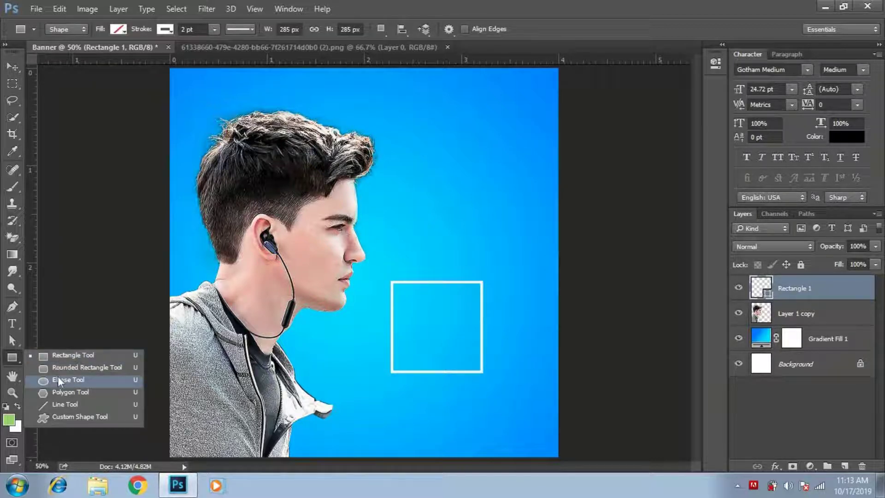
{"action": "left_click", "coordinate": [57, 379]}
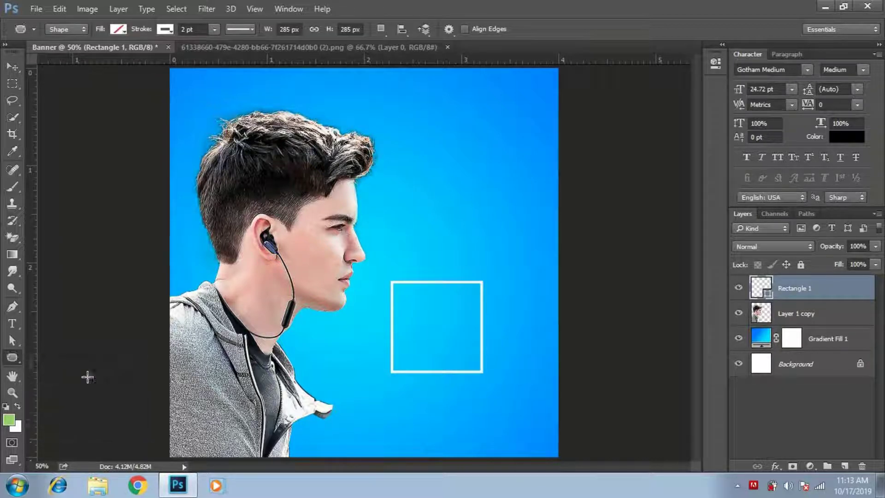
{"action": "left_click", "coordinate": [402, 228]}
{"action": "left_click", "coordinate": [420, 205]}
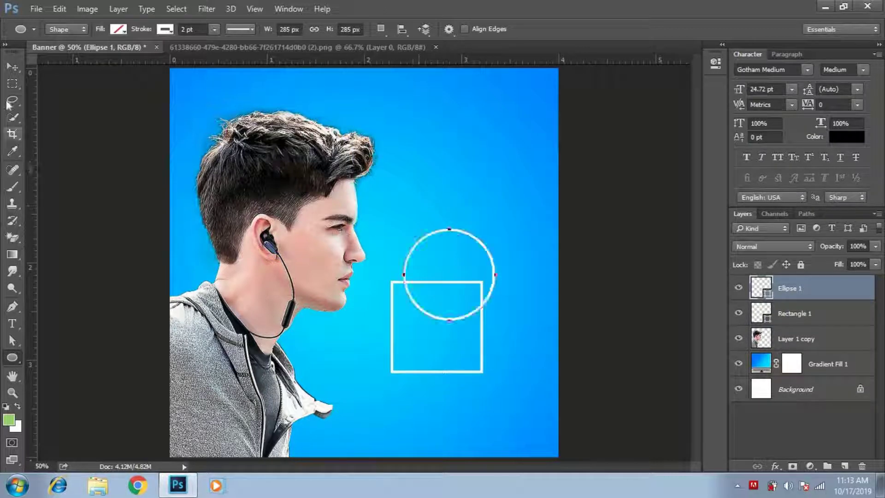
{"action": "left_click", "coordinate": [12, 67]}
Shrink the circle to a small ring and place it on the square's top edge
{"action": "key", "text": "ctrl+t"}
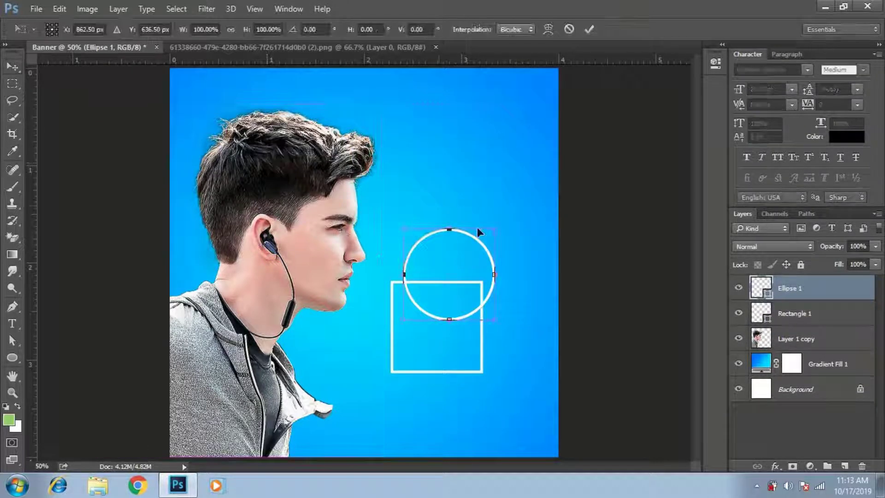
{"action": "left_click_drag", "start_coordinate": [493, 229], "coordinate": [452, 272]}
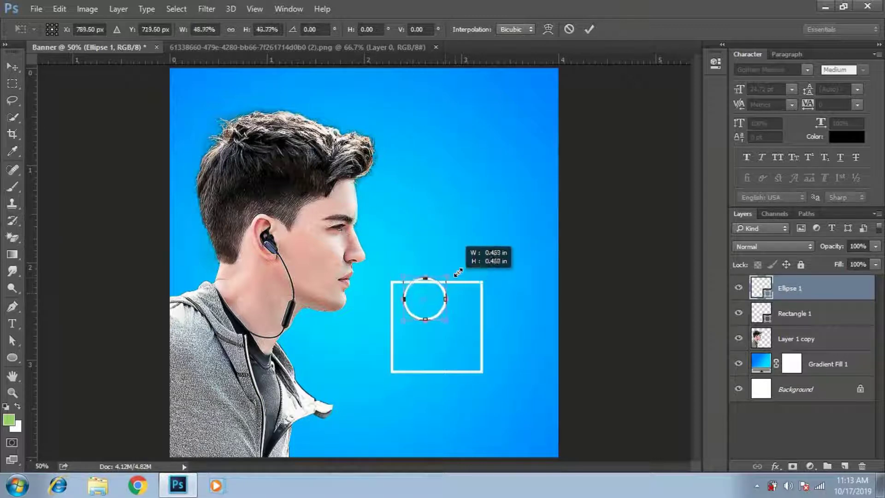
{"action": "key", "text": "Return"}
{"action": "left_click_drag", "start_coordinate": [438, 306], "coordinate": [433, 274]}
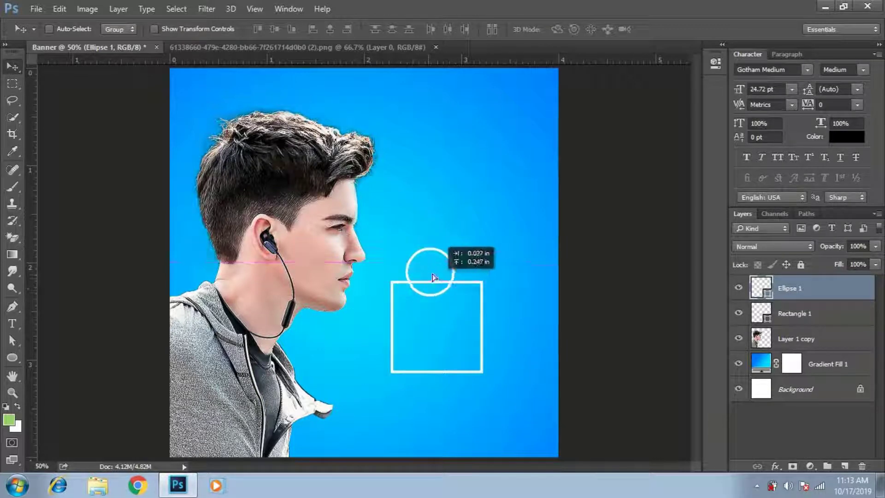
{"action": "key", "text": "shift+Left"}
{"action": "key", "text": "shift+Left"}
{"action": "key", "text": "shift+Left"}
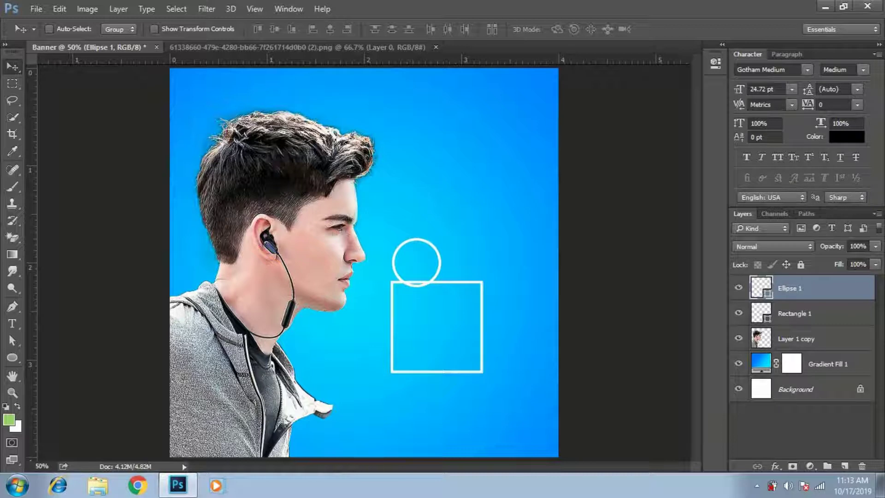
{"action": "key", "text": "shift+Right"}
{"action": "key", "text": "shift+Down"}
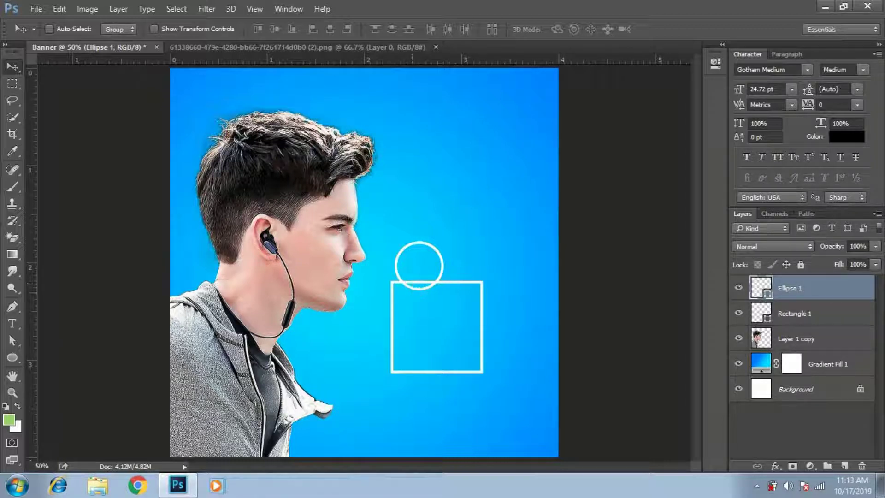
Mask Rectangle 1 with an inverted circle selection to hide its edge inside the ring
{"action": "left_click", "coordinate": [763, 290], "text": "ctrl"}
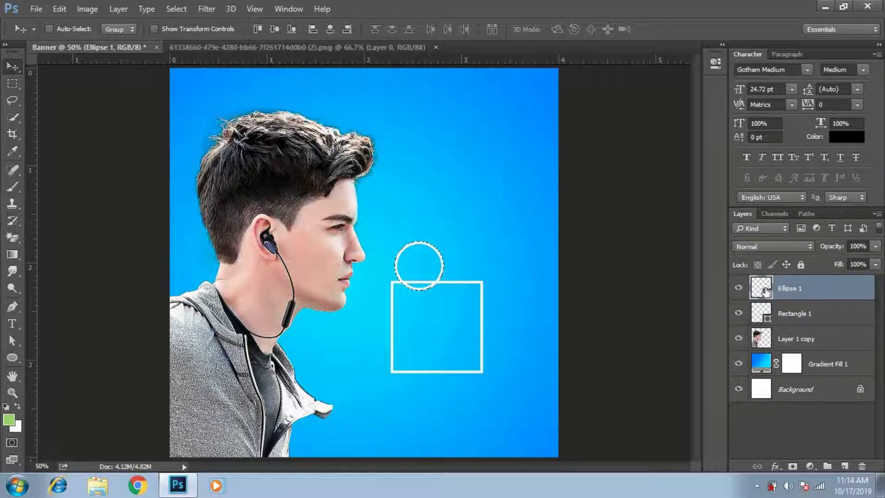
{"action": "left_click", "coordinate": [801, 314]}
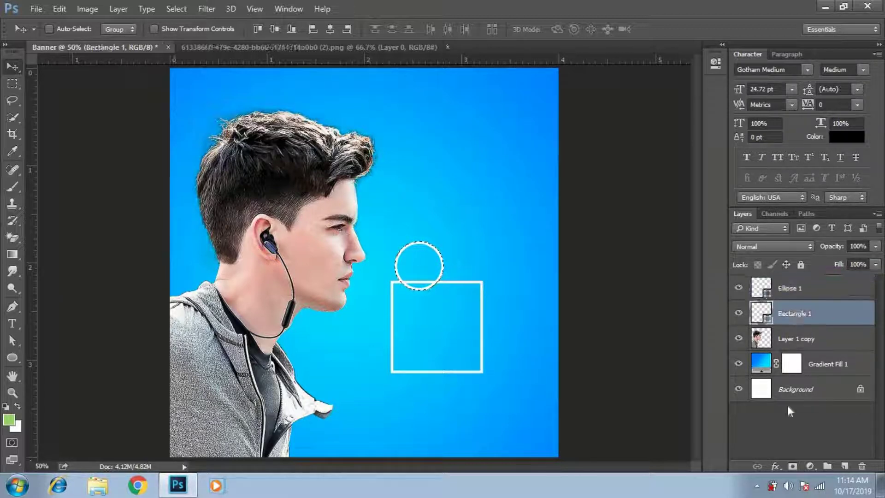
{"action": "left_click", "coordinate": [793, 465]}
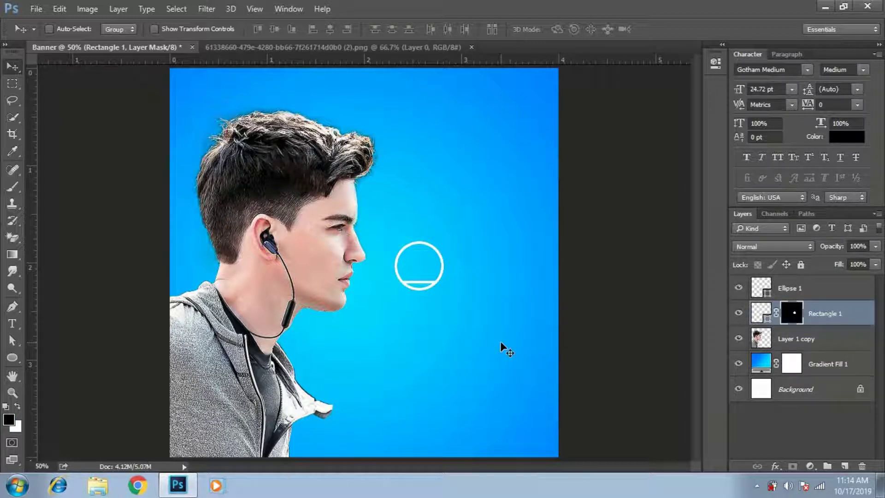
{"action": "key", "text": "ctrl+i"}
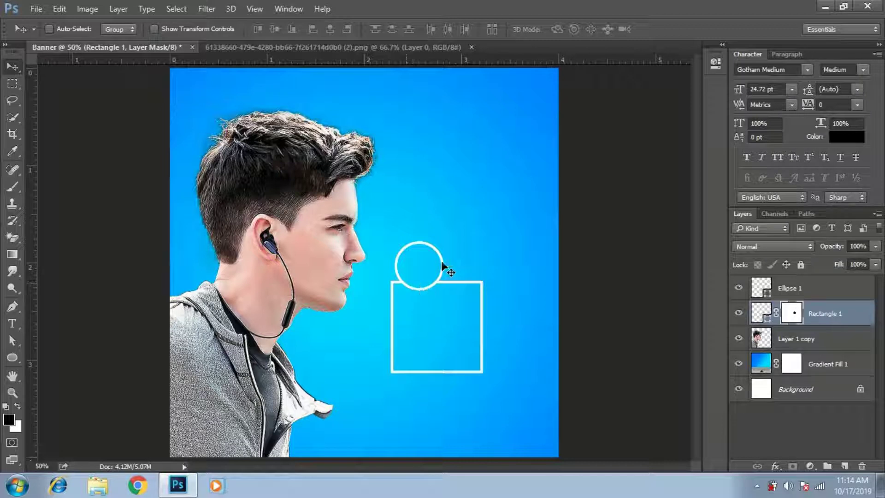
Scale the ring and square down together and shift them up-left beside the face
{"action": "left_click", "coordinate": [839, 295], "text": "shift"}
{"action": "key", "text": "ctrl+t"}
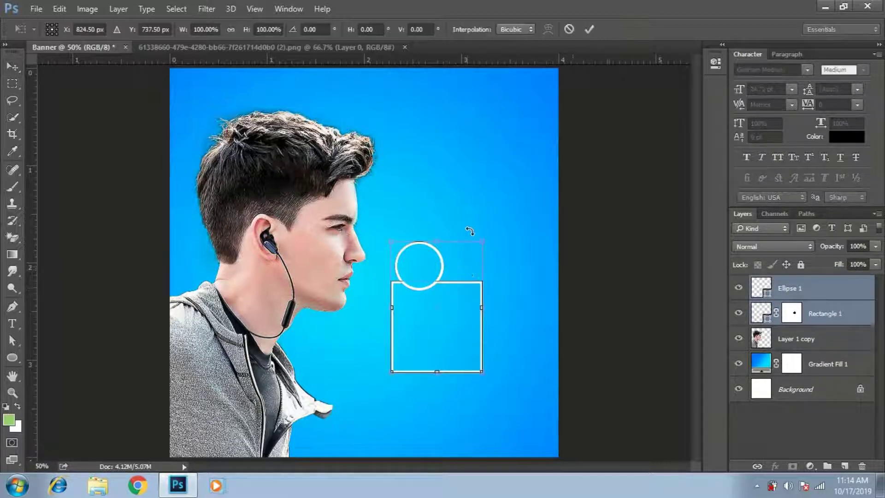
{"action": "left_click_drag", "start_coordinate": [480, 240], "coordinate": [468, 256]}
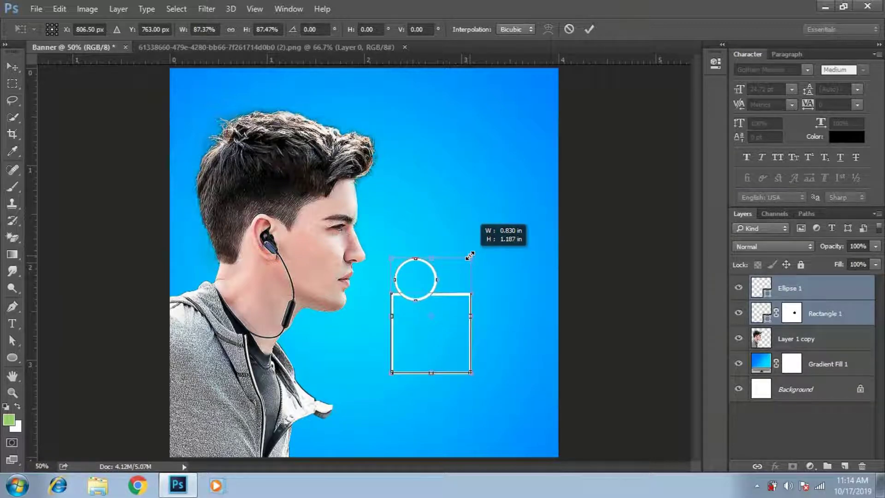
{"action": "key", "text": "Return"}
{"action": "mouse_move", "coordinate": [453, 314]}
{"action": "left_mouse_down"}
{"action": "mouse_move", "coordinate": [458, 319]}
{"action": "mouse_move", "coordinate": [457, 299]}
{"action": "left_mouse_up"}
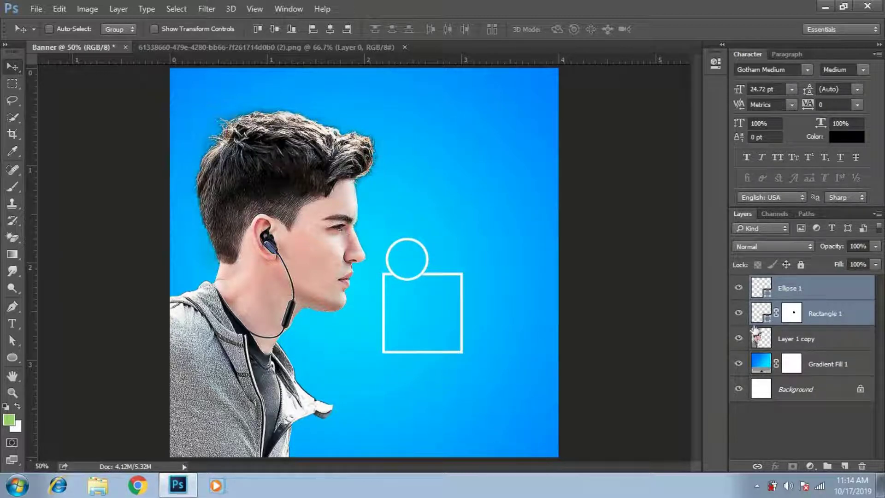
{"action": "left_click_drag", "start_coordinate": [431, 332], "coordinate": [431, 337]}
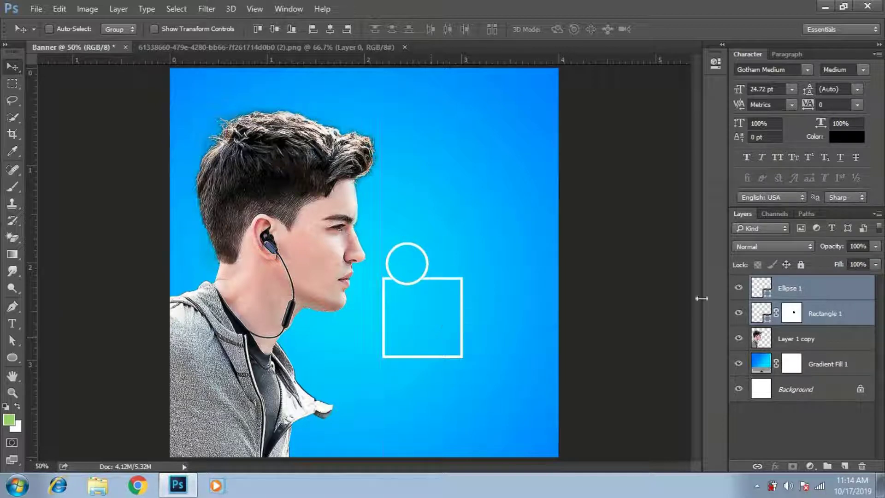
{"action": "key", "text": "Right"}
{"action": "key", "text": "Right"}
{"action": "key", "text": "Right"}
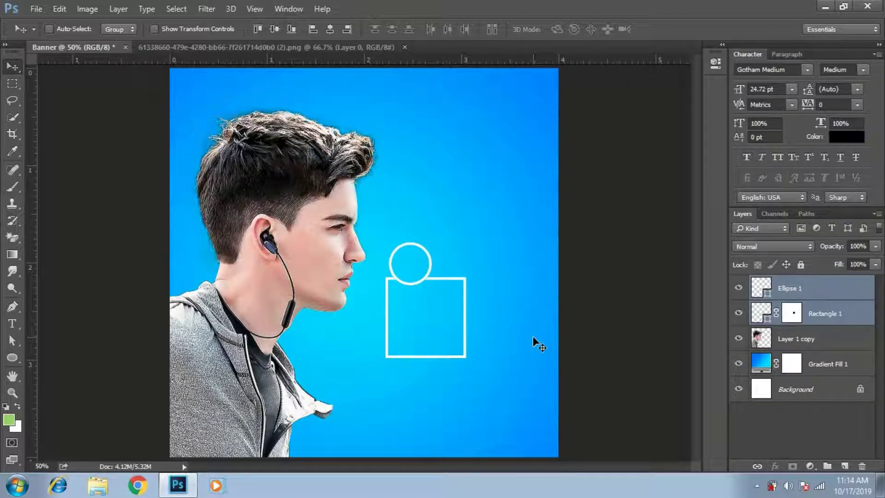
{"action": "key", "text": "Left"}
{"action": "key", "text": "Left"}
{"action": "key", "text": "Left"}
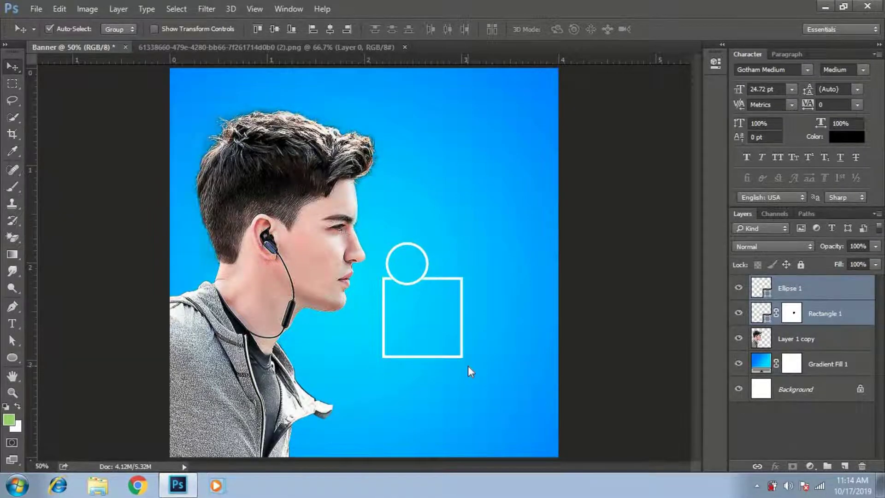
{"action": "key", "text": "ctrl+o"}
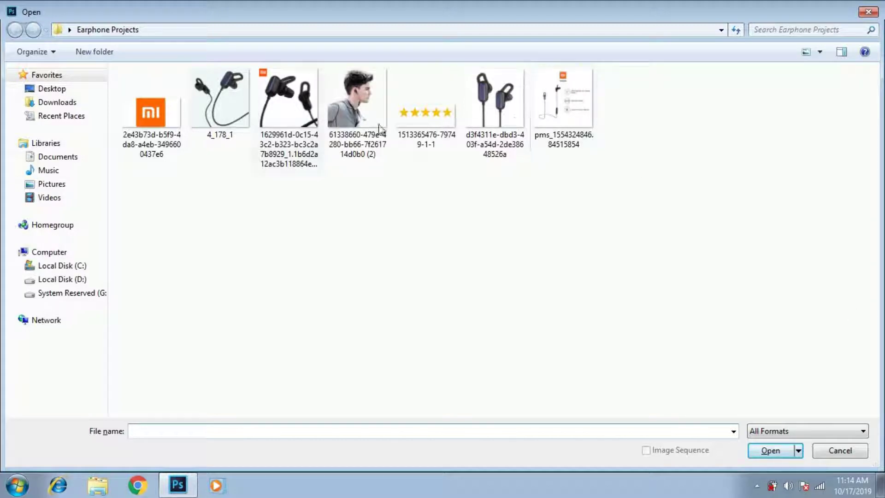
Open both earphone images and close the model photo document
{"action": "left_click", "coordinate": [498, 119]}
{"action": "left_click", "coordinate": [297, 134], "text": "ctrl"}
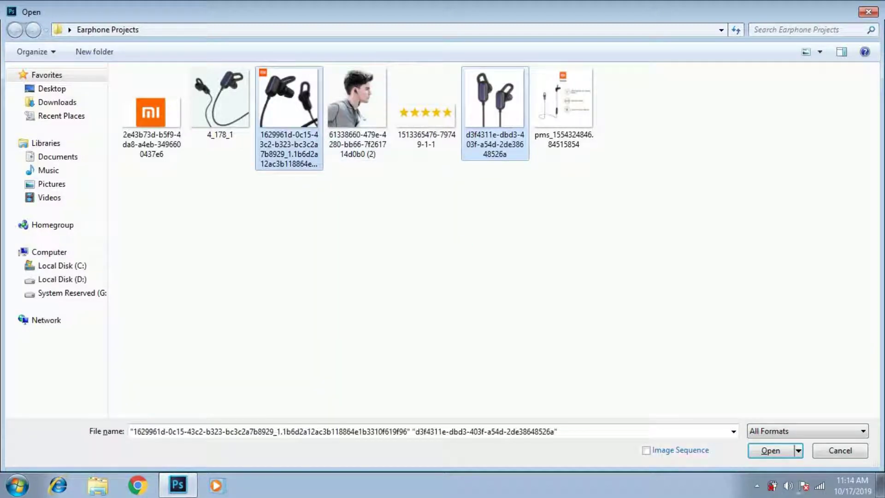
{"action": "left_click", "coordinate": [772, 452]}
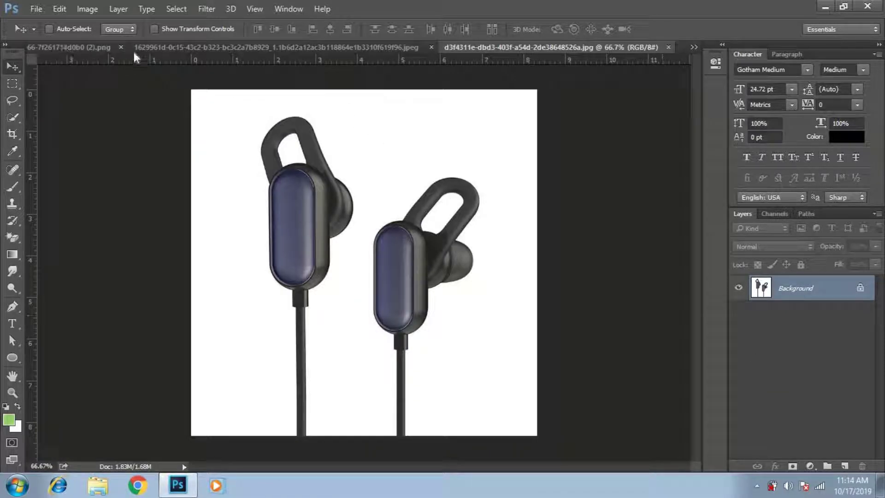
{"action": "left_click", "coordinate": [110, 52]}
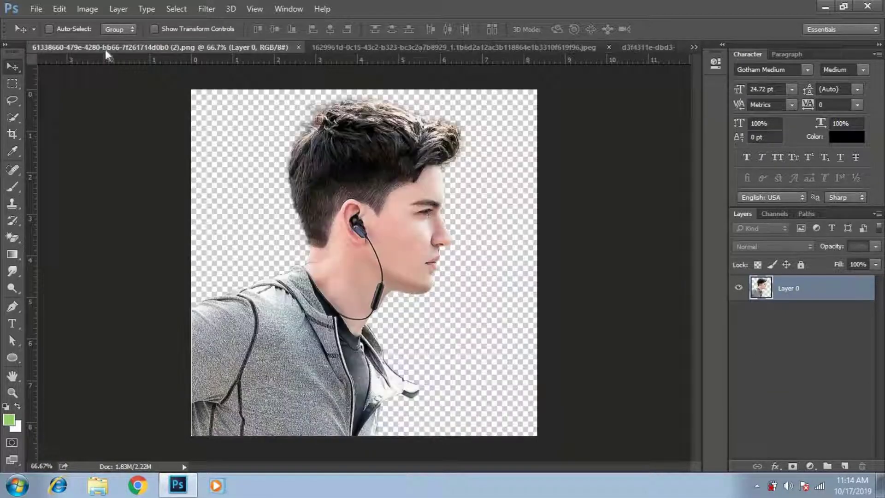
{"action": "left_click", "coordinate": [296, 48]}
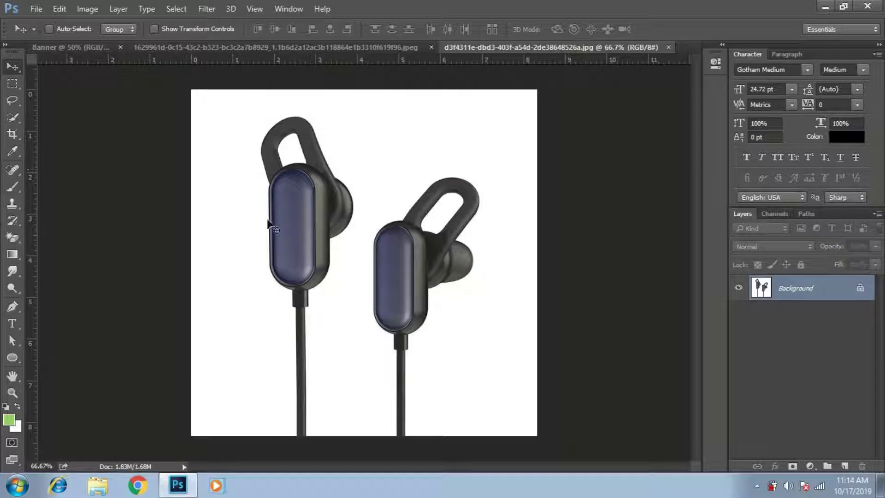
Magic-erase the earphones' white background and loop interior, then drag them toward the Banner
{"action": "key", "text": "e"}
{"action": "left_click", "coordinate": [232, 154]}
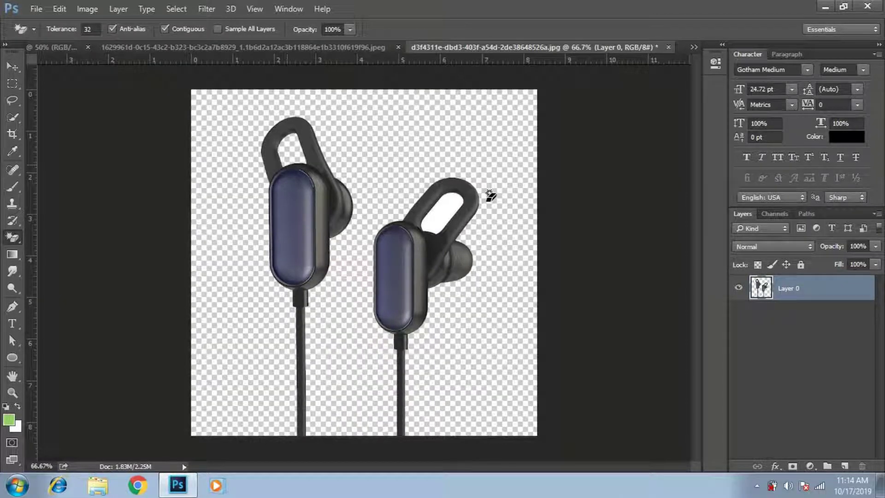
{"action": "left_click", "coordinate": [448, 212]}
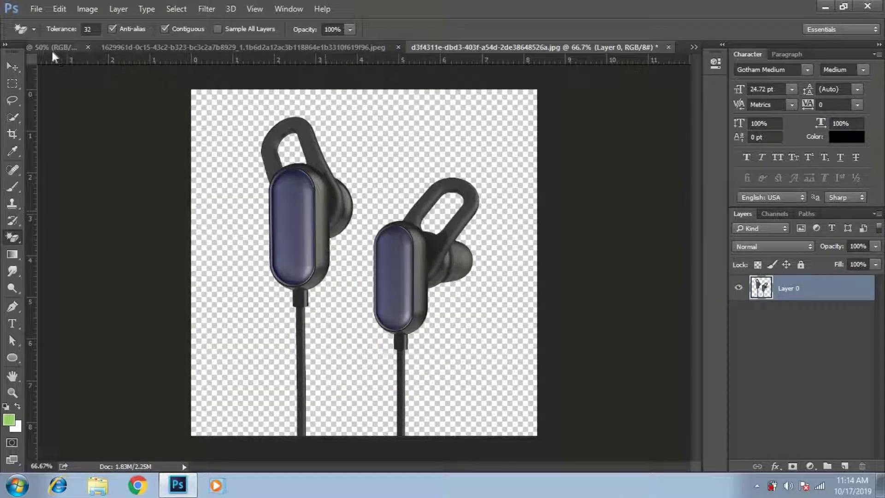
{"action": "left_click", "coordinate": [13, 67]}
{"action": "mouse_move", "coordinate": [297, 198]}
{"action": "left_mouse_down"}
{"action": "mouse_move", "coordinate": [56, 52]}
{"action": "mouse_move", "coordinate": [261, 175]}
{"action": "left_mouse_up"}
Drop the earphones into the Banner, shrink them to about 24%, and move them into the square
{"action": "left_click_drag", "start_coordinate": [356, 213], "coordinate": [275, 251]}
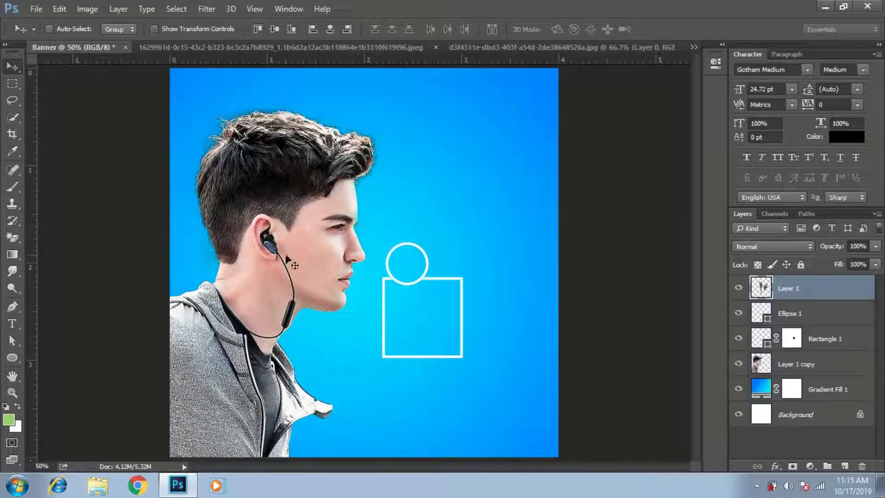
{"action": "key", "text": "ctrl+t"}
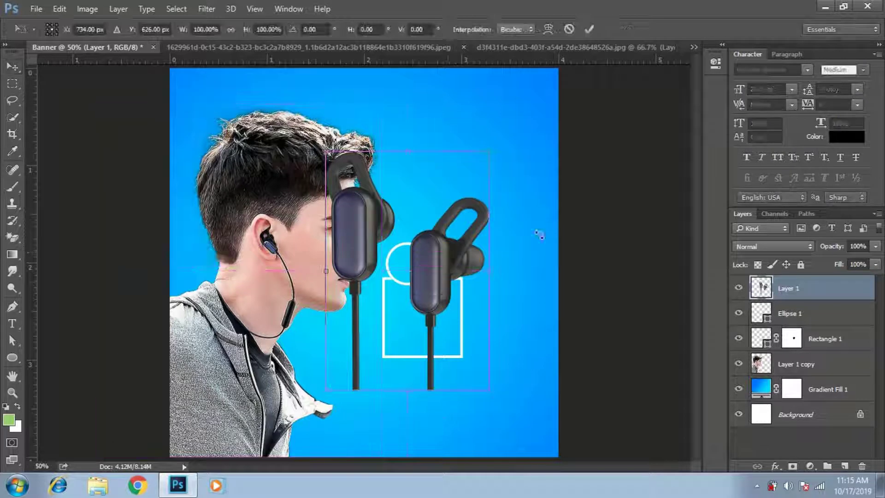
{"action": "left_click_drag", "start_coordinate": [494, 150], "coordinate": [365, 328]}
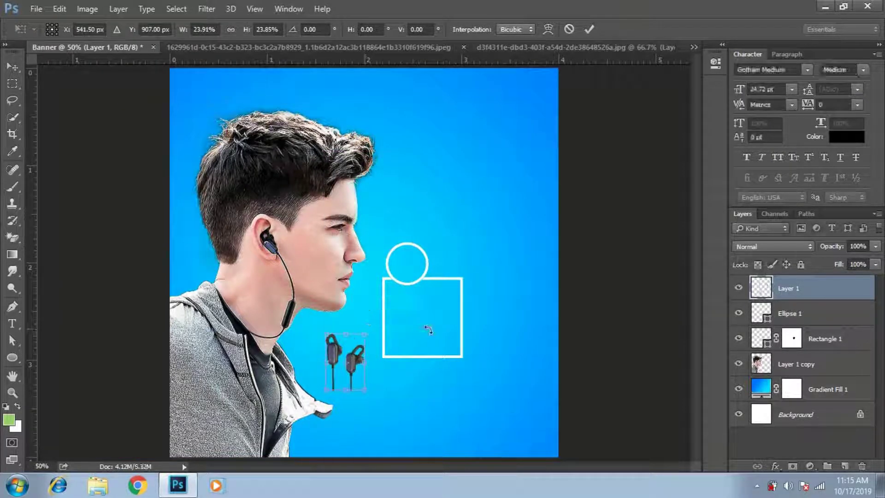
{"action": "key", "text": "Return"}
{"action": "left_click_drag", "start_coordinate": [385, 357], "coordinate": [421, 292]}
Scale the earphones to about 65%, move them up inside the circle, and tilt them slightly
{"action": "key", "text": "ctrl+equal"}
{"action": "key", "text": "ctrl+equal"}
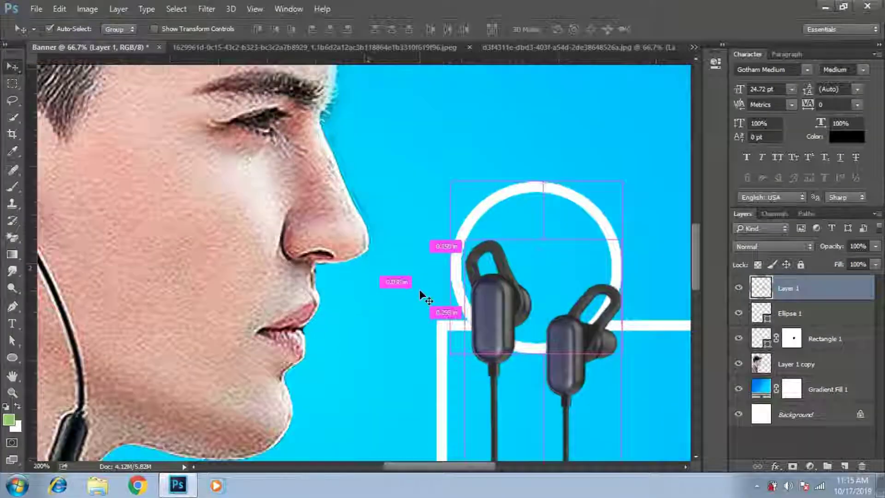
{"action": "key", "text": "ctrl+equal"}
{"action": "key", "text": "ctrl+equal"}
{"action": "left_click_drag", "start_coordinate": [530, 300], "coordinate": [223, 170]}
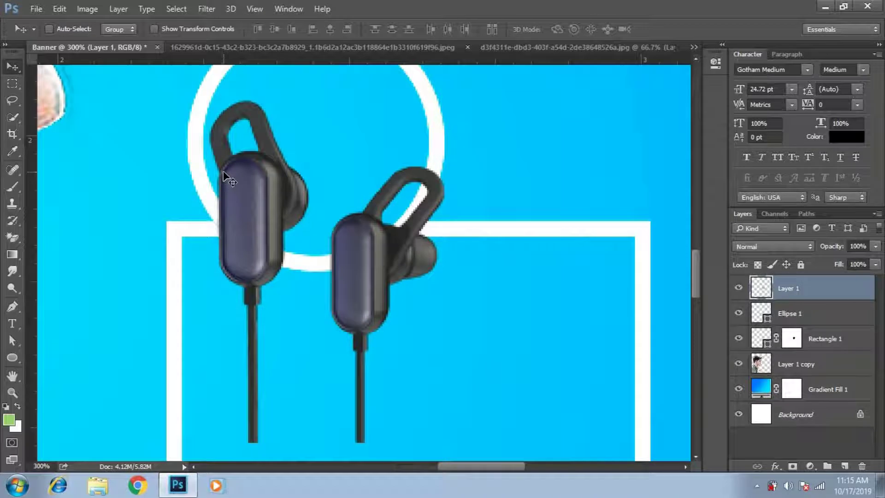
{"action": "key", "text": "ctrl+minus"}
{"action": "key", "text": "ctrl+t"}
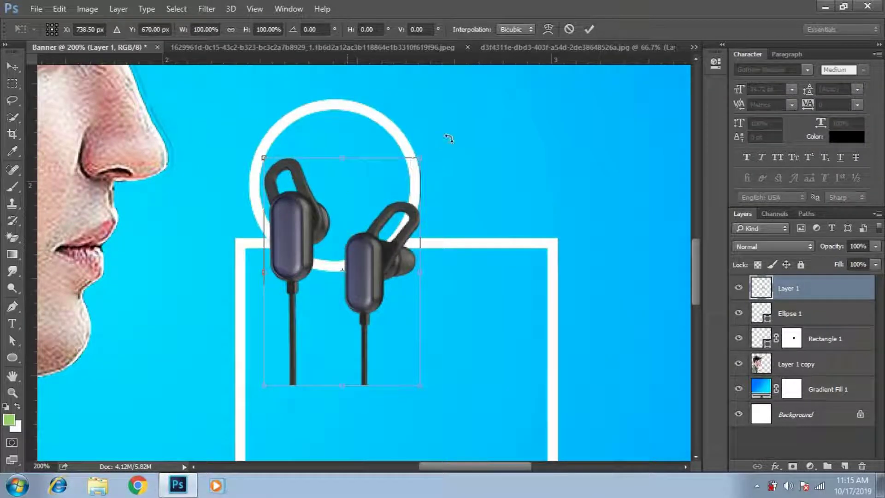
{"action": "left_click_drag", "start_coordinate": [390, 178], "coordinate": [368, 231]}
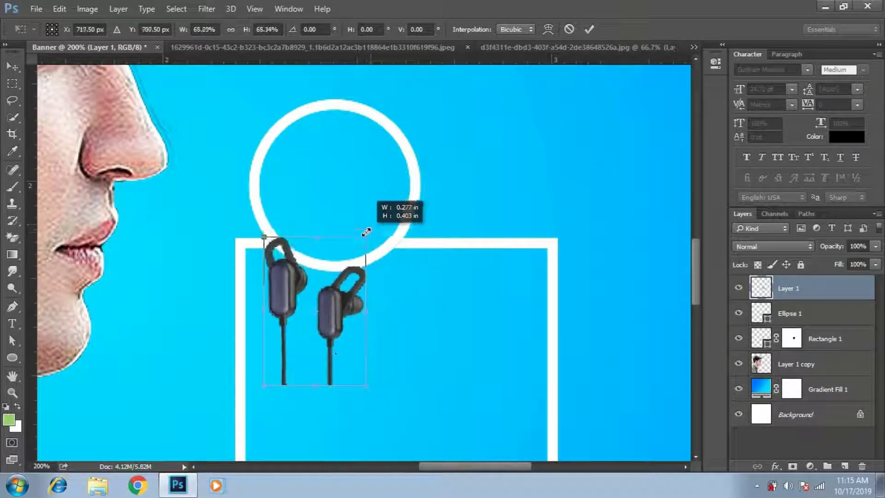
{"action": "mouse_move", "coordinate": [319, 382]}
{"action": "left_mouse_down"}
{"action": "mouse_move", "coordinate": [358, 256]}
{"action": "mouse_move", "coordinate": [338, 292]}
{"action": "left_mouse_up"}
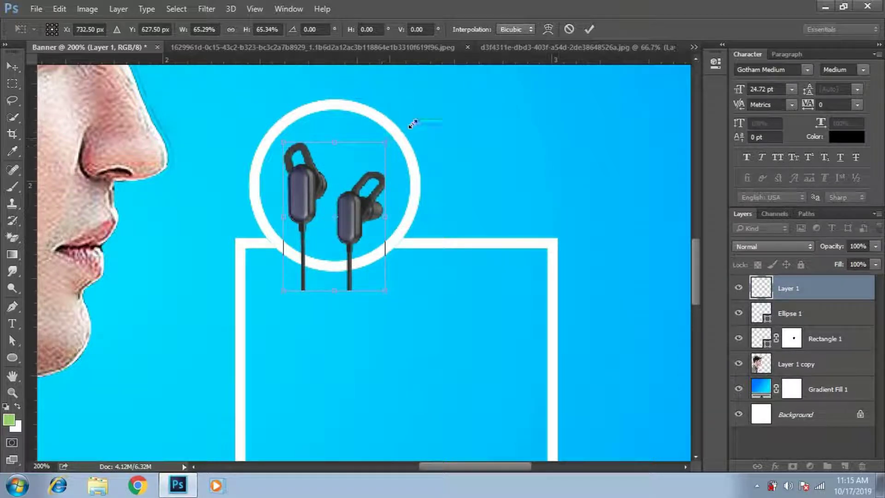
{"action": "left_click_drag", "start_coordinate": [412, 123], "coordinate": [410, 122]}
{"action": "key", "text": "Return"}
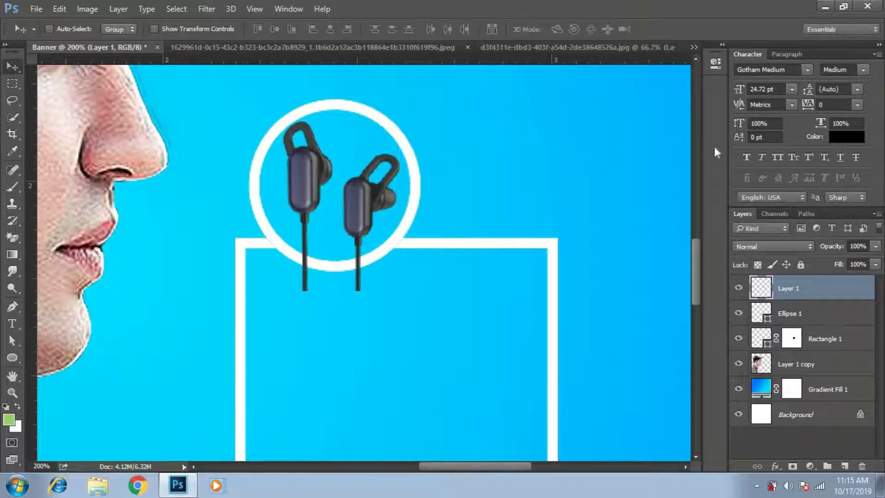
Nudge the earphones into place and move their layer beneath Ellipse 1
{"action": "key", "text": "shift+Down"}
{"action": "key", "text": "Up"}
{"action": "key", "text": "Up"}
{"action": "key", "text": "Left"}
{"action": "key", "text": "Left"}
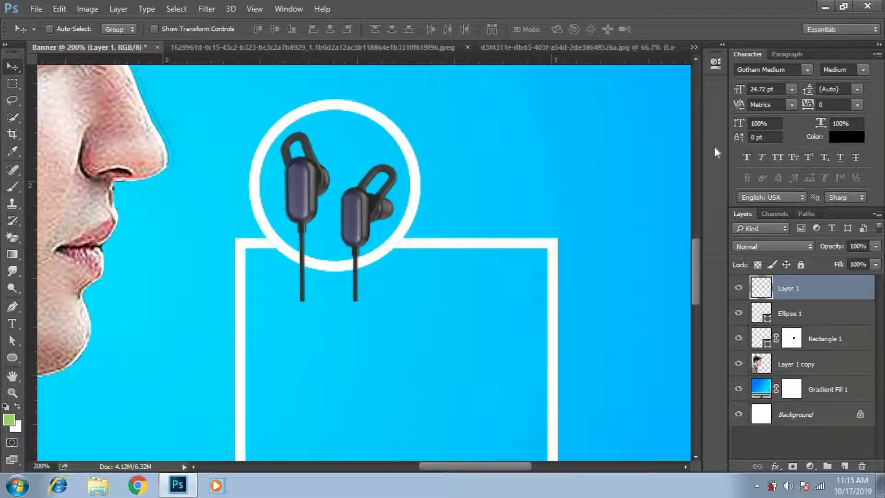
{"action": "left_click_drag", "start_coordinate": [843, 294], "coordinate": [830, 326]}
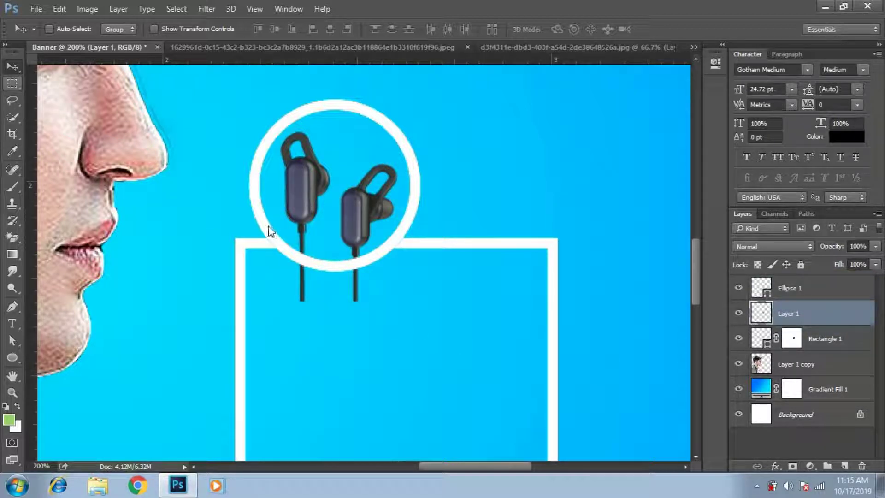
Select and delete the earphone cables hanging below the white ring
{"action": "left_click", "coordinate": [18, 83]}
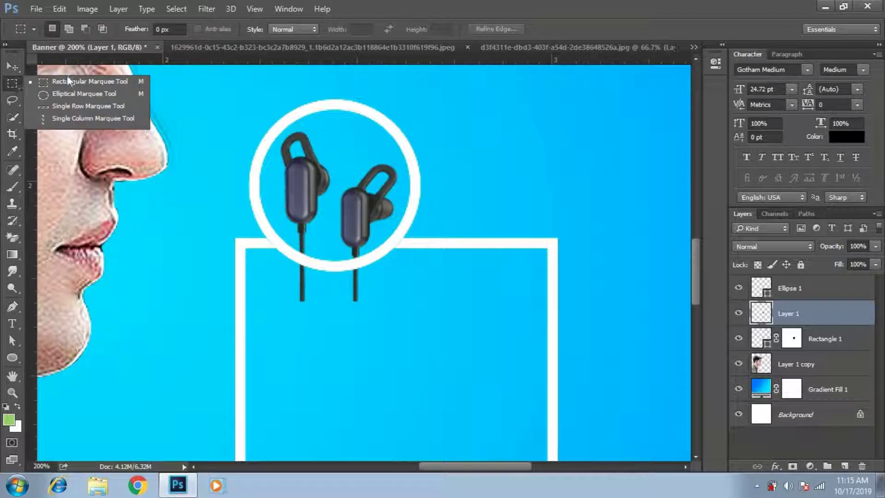
{"action": "left_click", "coordinate": [73, 81]}
{"action": "left_click_drag", "start_coordinate": [382, 305], "coordinate": [290, 256]}
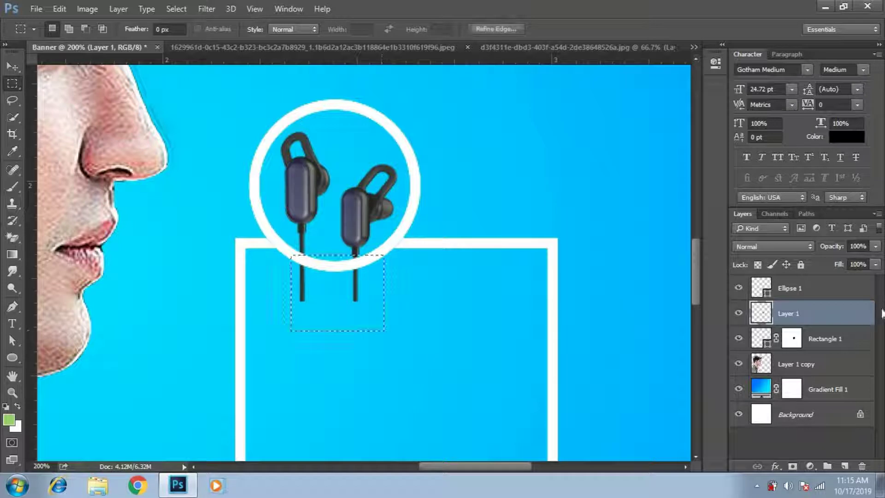
{"action": "left_click_drag", "start_coordinate": [290, 277], "coordinate": [384, 354]}
{"action": "key", "text": "Up"}
{"action": "key", "text": "Up"}
{"action": "key", "text": "Up"}
{"action": "key", "text": "Up"}
{"action": "key", "text": "Up"}
{"action": "key", "text": "Up"}
{"action": "key", "text": "Up"}
{"action": "key", "text": "Up"}
{"action": "key", "text": "Up"}
{"action": "key", "text": "Up"}
{"action": "key", "text": "Delete"}
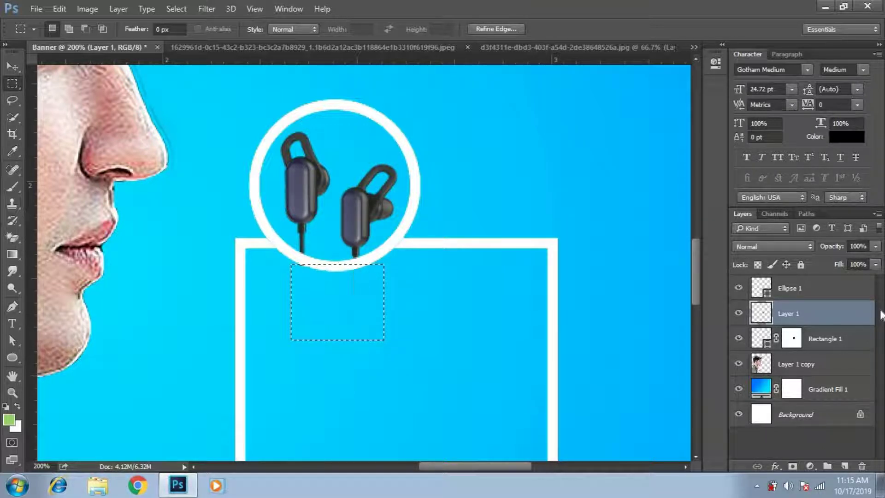
{"action": "key", "text": "ctrl+d"}
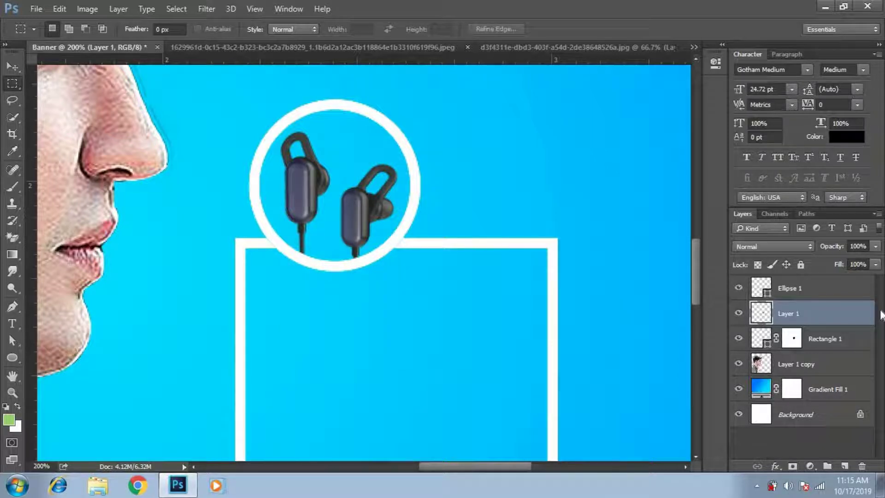
{"action": "key", "text": "ctrl+minus"}
{"action": "key", "text": "ctrl+minus"}
{"action": "key", "text": "ctrl+minus"}
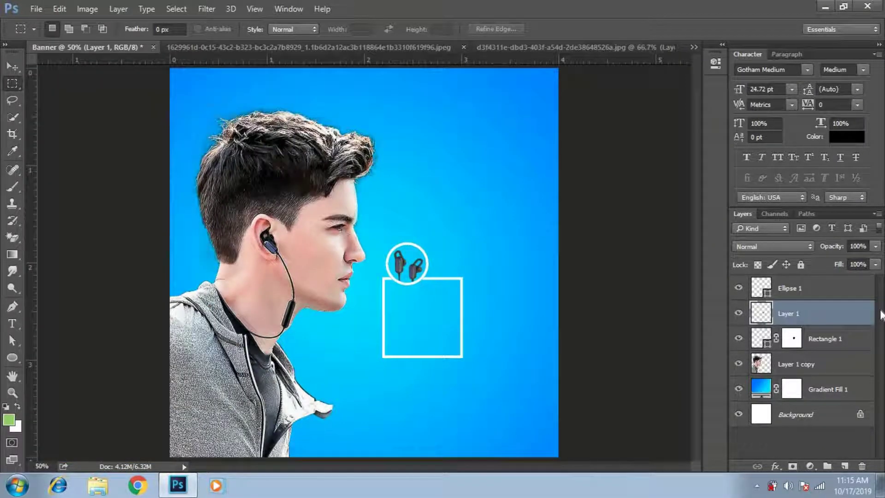
{"action": "key", "text": "v"}
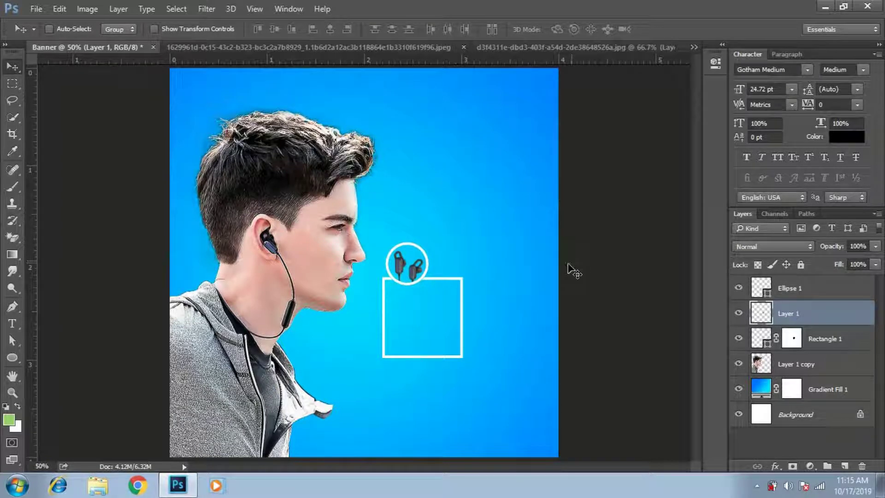
In the earphone photo, Magic Eraser the white background and the white inside both earhooks
{"action": "left_click", "coordinate": [292, 45]}
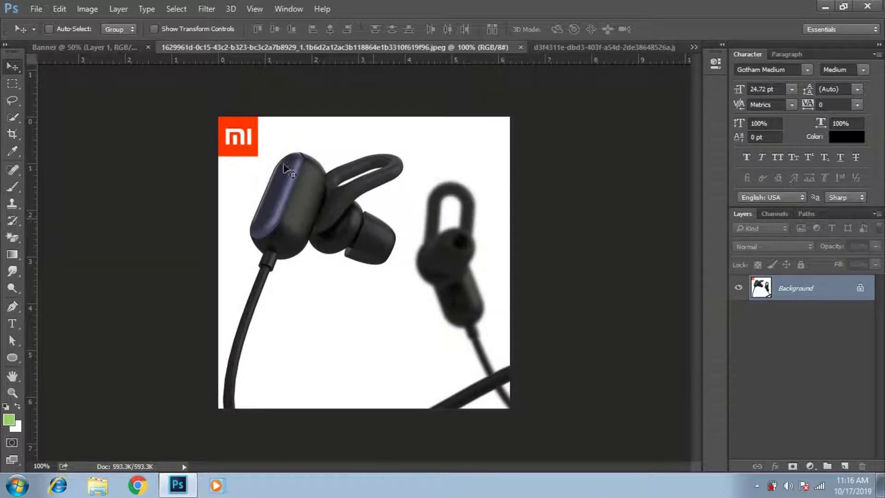
{"action": "key", "text": "e"}
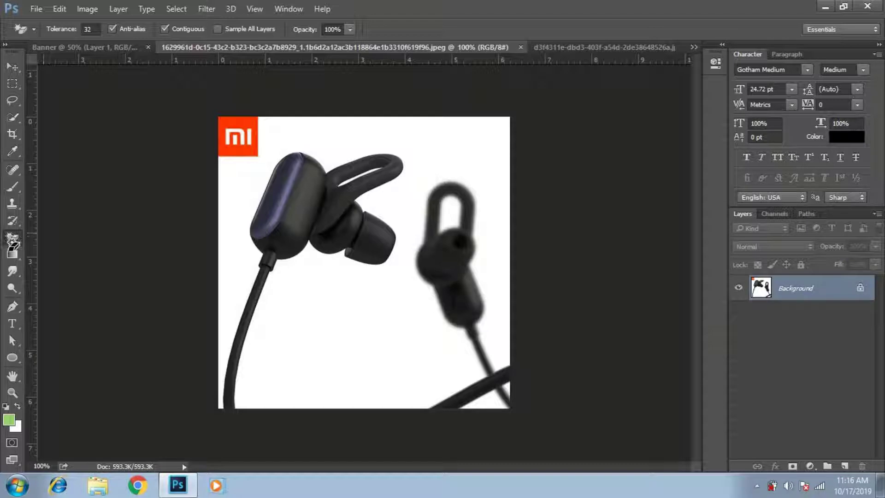
{"action": "left_click", "coordinate": [15, 248]}
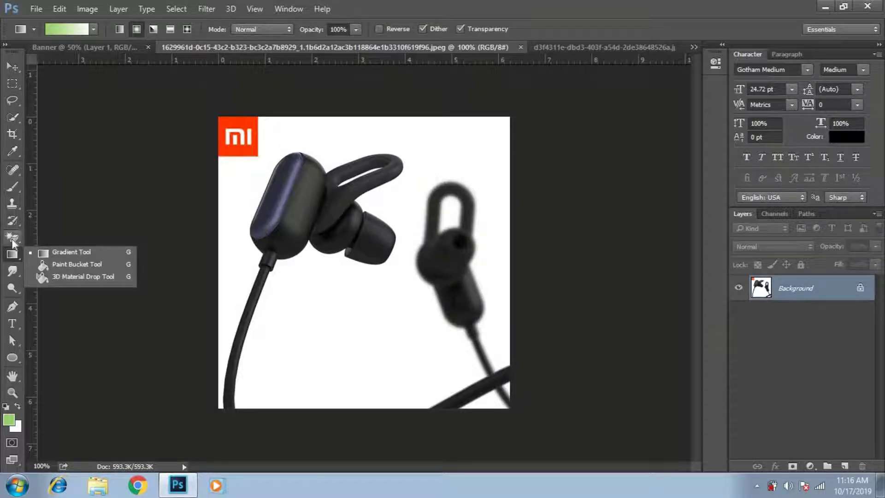
{"action": "left_click", "coordinate": [13, 237]}
{"action": "left_click", "coordinate": [69, 260]}
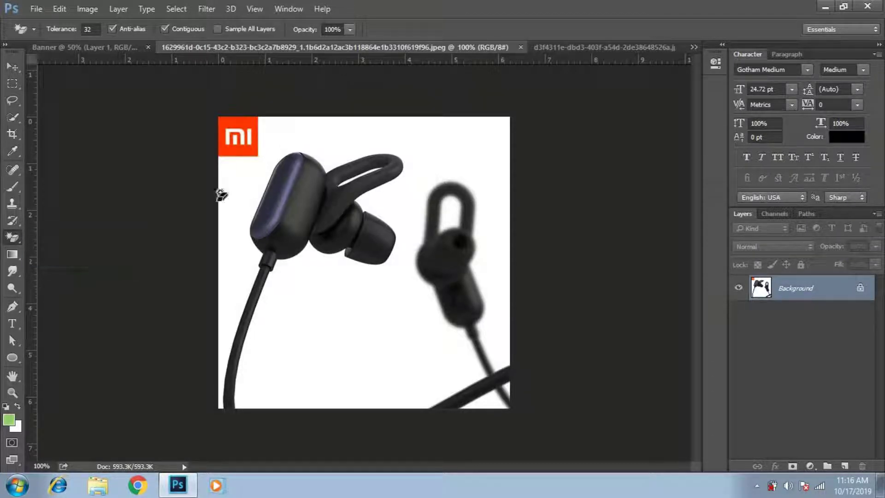
{"action": "left_click", "coordinate": [444, 150]}
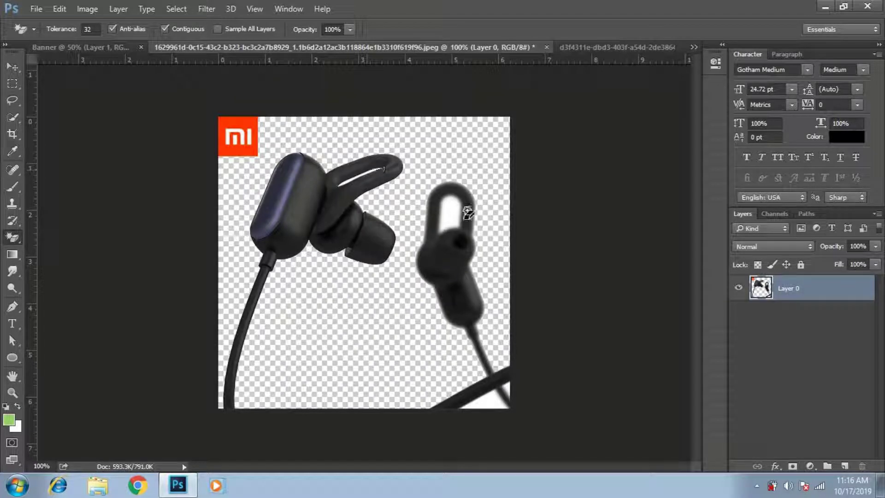
{"action": "left_click", "coordinate": [452, 208]}
{"action": "left_click", "coordinate": [350, 174]}
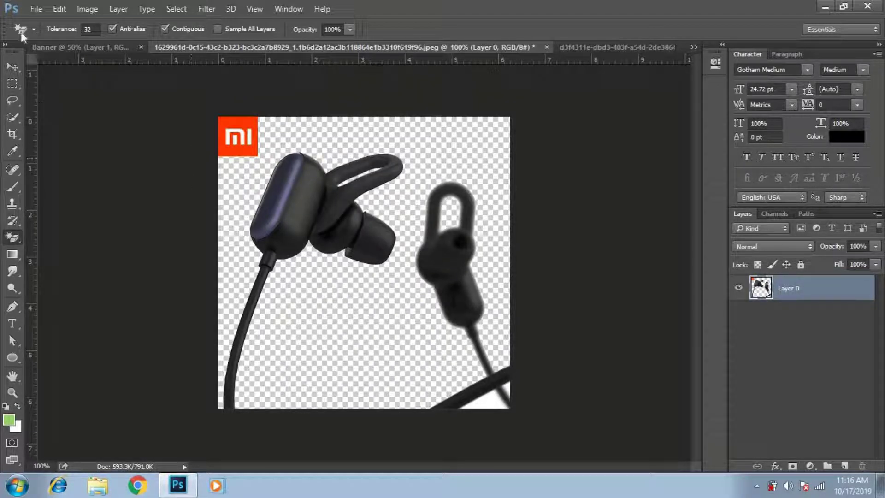
Marquee-select the red MI logo in the corner and delete it
{"action": "left_click", "coordinate": [12, 83]}
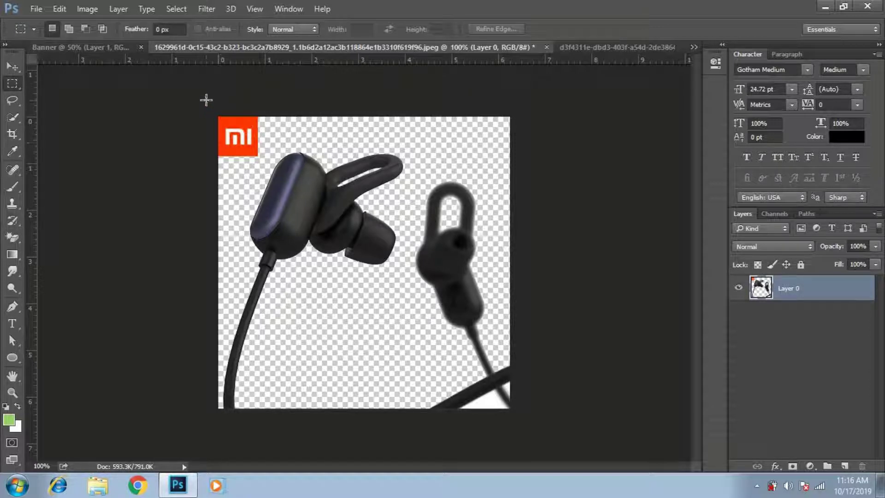
{"action": "left_click_drag", "start_coordinate": [206, 100], "coordinate": [263, 164]}
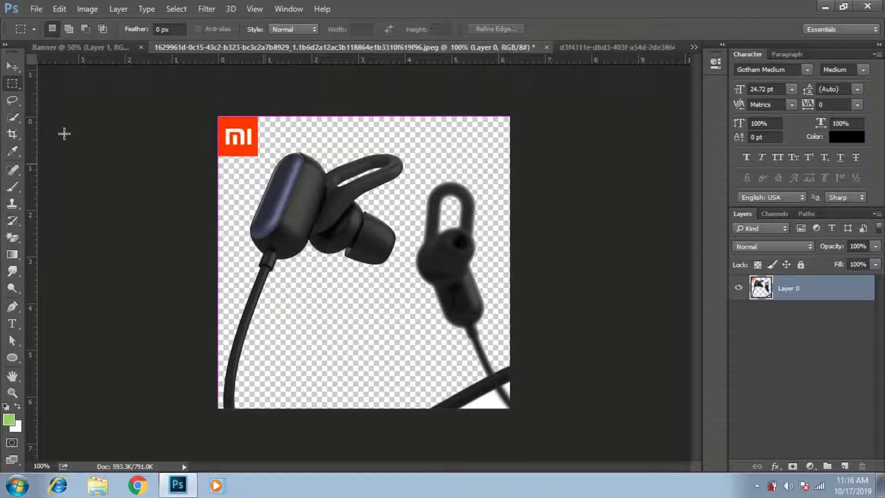
{"action": "key", "text": "Delete"}
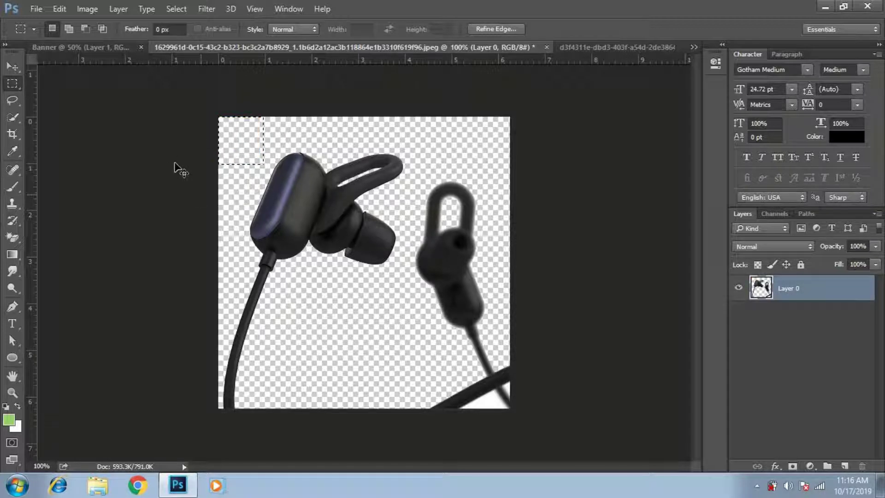
{"action": "left_click", "coordinate": [263, 148]}
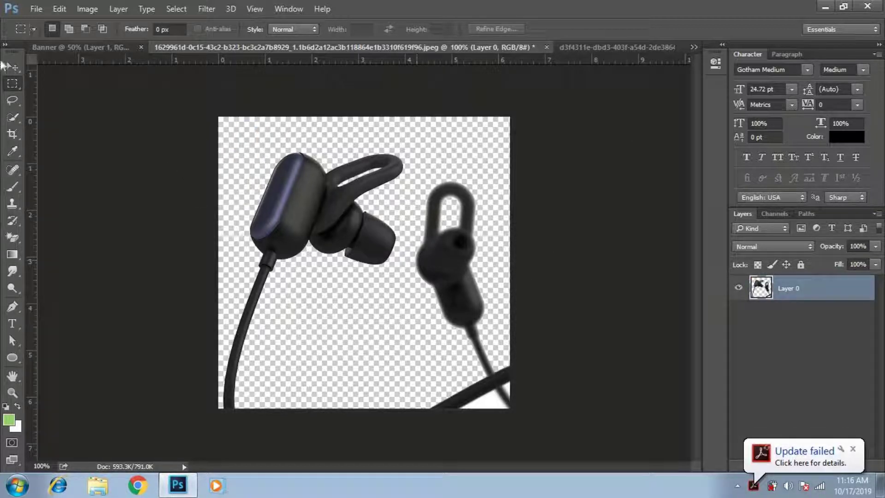
{"action": "left_click", "coordinate": [6, 67]}
Bring the cut-out earphones into the Banner and erase the leftover white patch
{"action": "mouse_move", "coordinate": [373, 228]}
{"action": "left_mouse_down"}
{"action": "mouse_move", "coordinate": [138, 58]}
{"action": "mouse_move", "coordinate": [474, 251]}
{"action": "mouse_move", "coordinate": [480, 221]}
{"action": "left_mouse_up"}
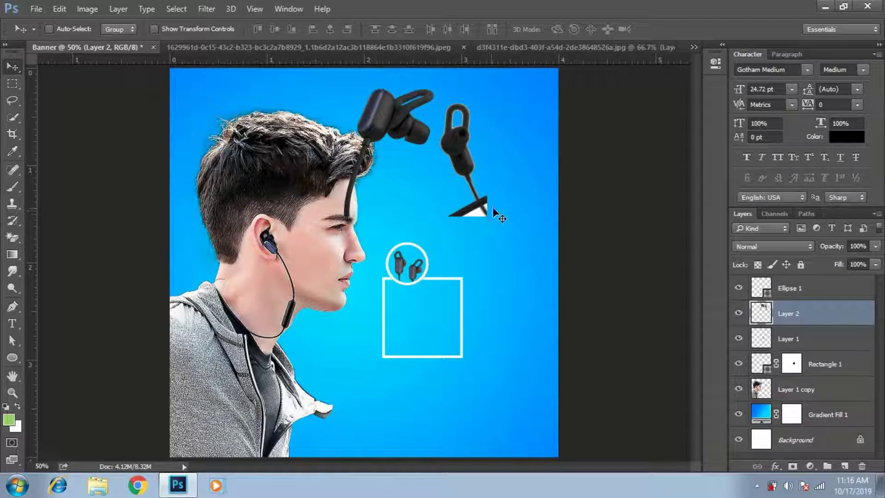
{"action": "key", "text": "e"}
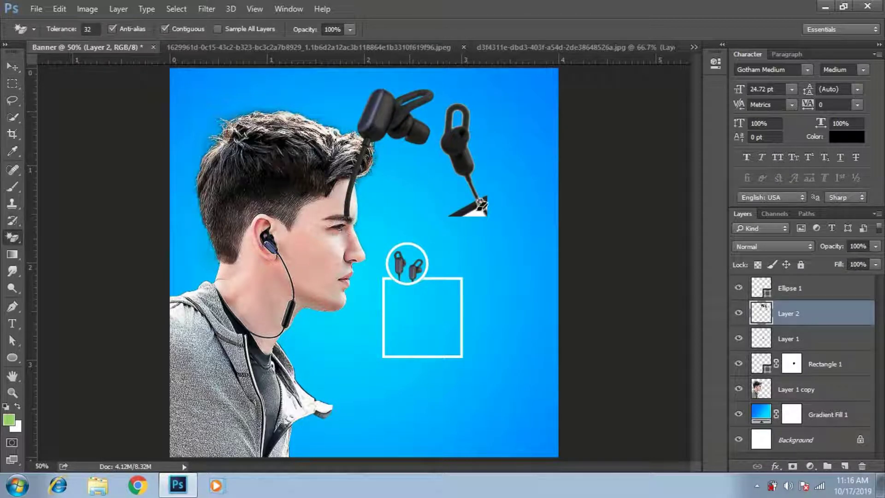
{"action": "left_click", "coordinate": [487, 203]}
{"action": "left_click", "coordinate": [21, 66]}
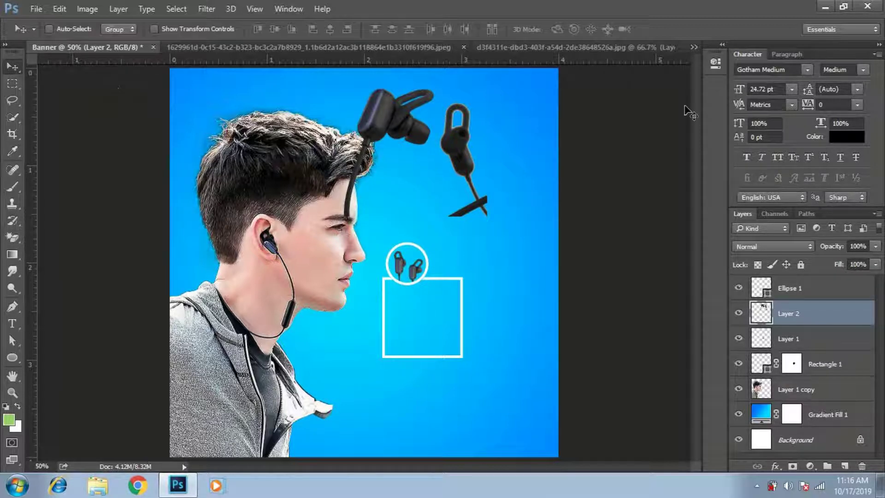
Scale the earphones to about 64%, fit them in the white rectangle, below Rectangle 1
{"action": "key", "text": "ctrl+t"}
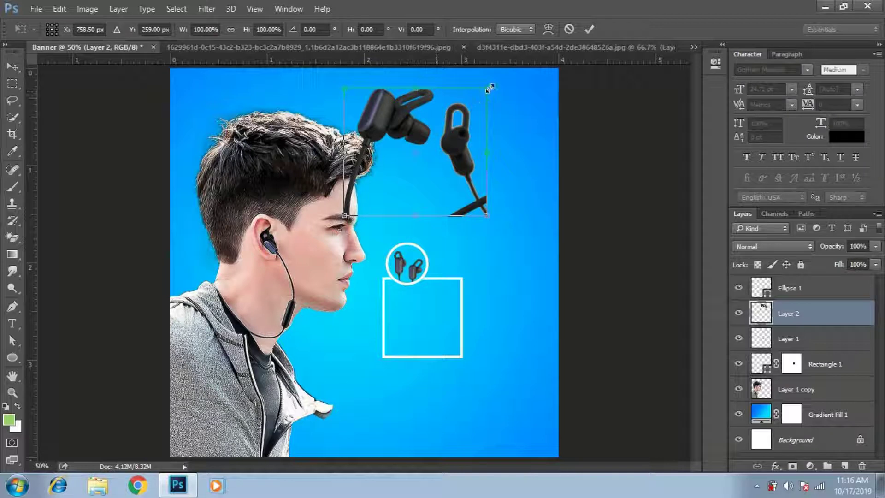
{"action": "left_click_drag", "start_coordinate": [432, 114], "coordinate": [434, 133]}
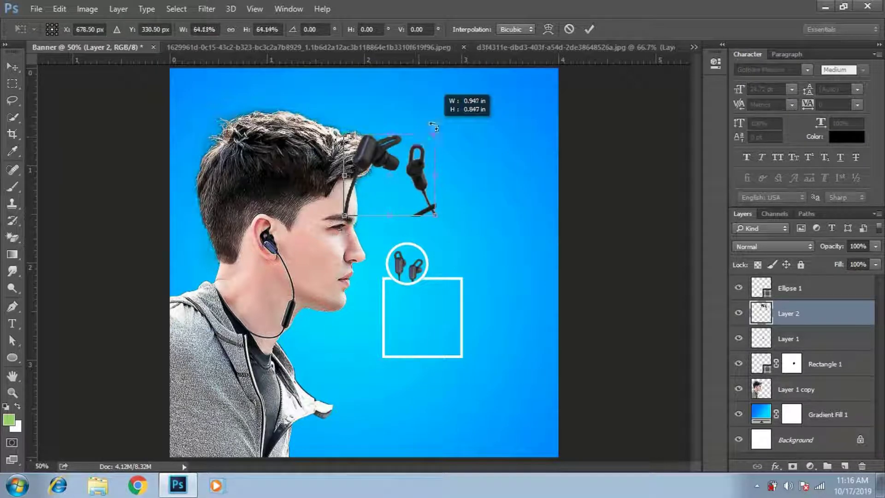
{"action": "key", "text": "Return"}
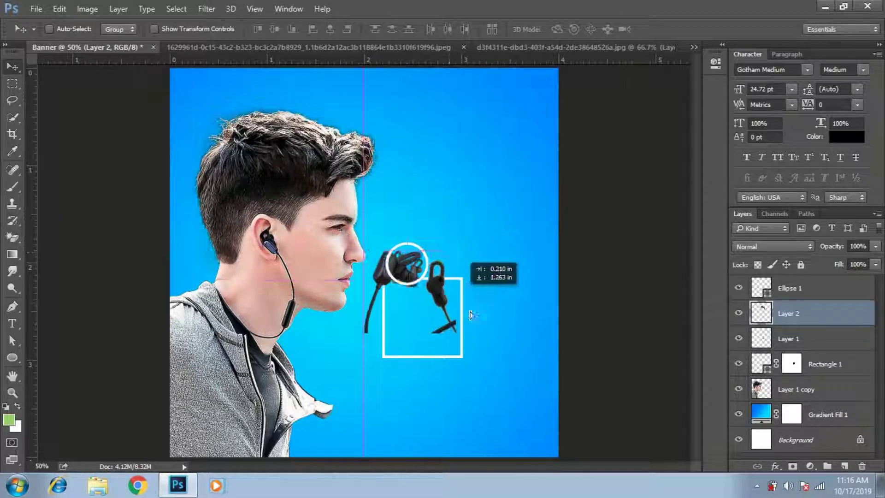
{"action": "left_click_drag", "start_coordinate": [440, 177], "coordinate": [467, 320]}
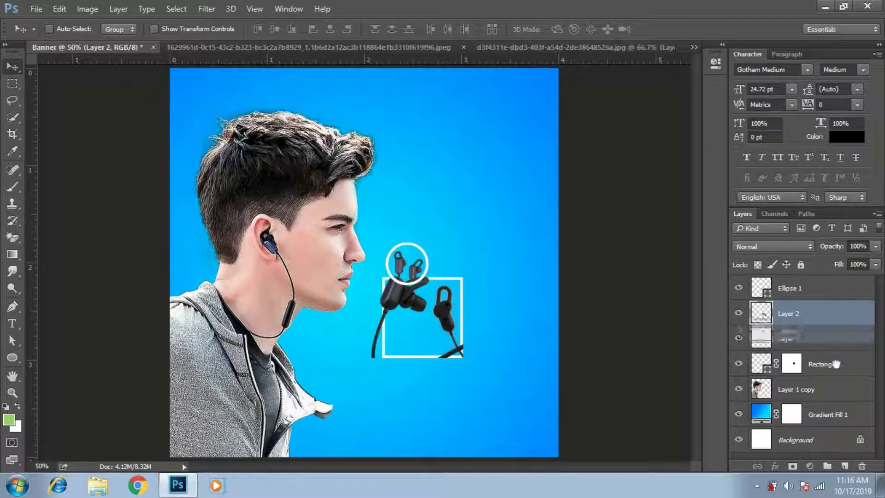
{"action": "left_click_drag", "start_coordinate": [832, 318], "coordinate": [825, 377]}
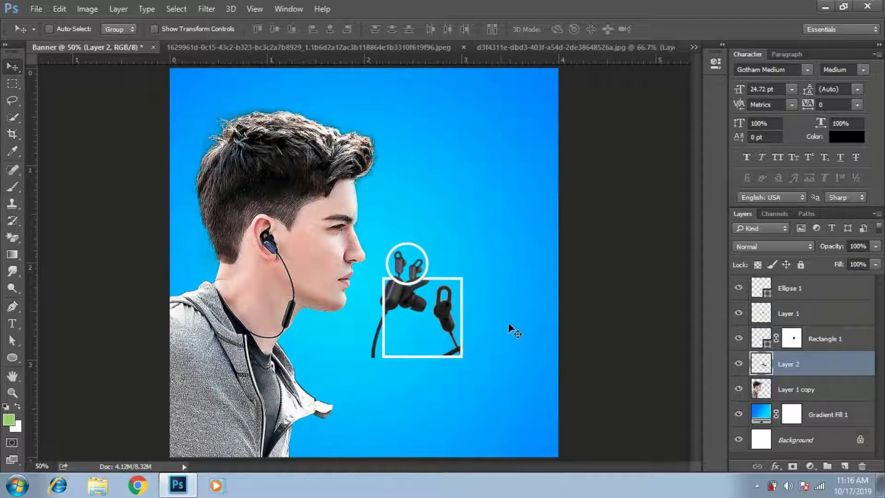
{"action": "key", "text": "ctrl+t"}
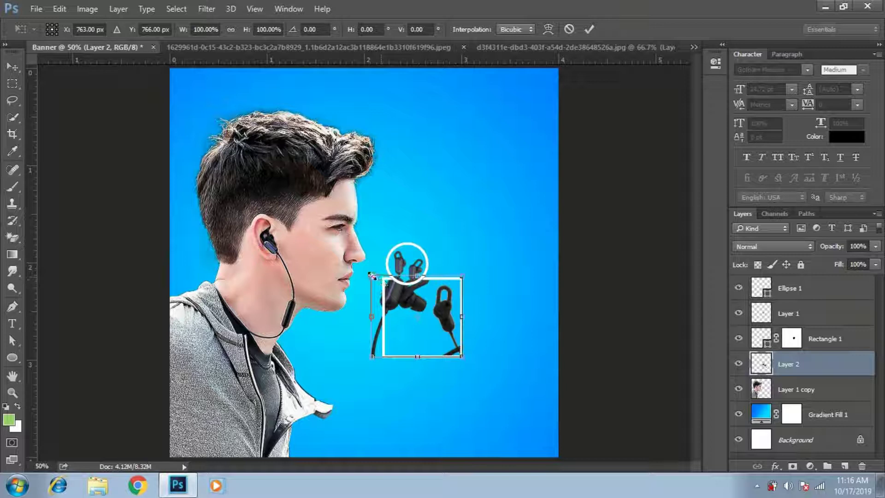
{"action": "left_click_drag", "start_coordinate": [382, 282], "coordinate": [394, 285]}
{"action": "key", "text": "Return"}
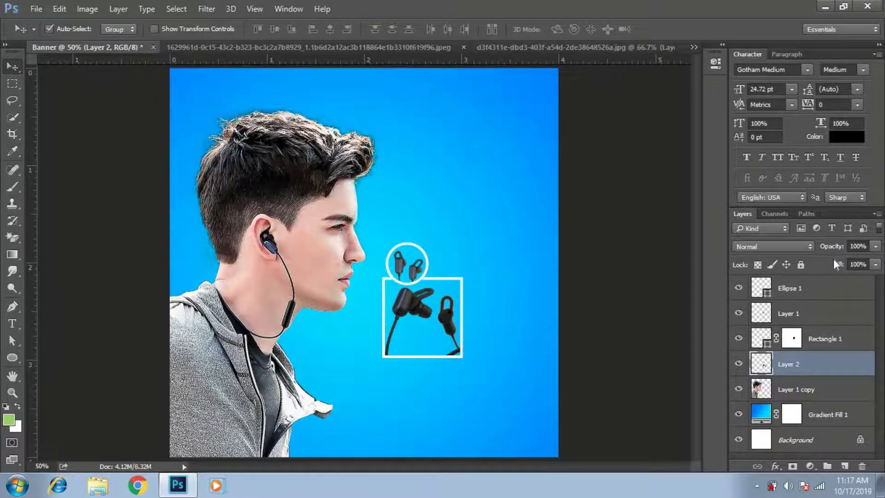
{"action": "key", "text": "ctrl+plus"}
{"action": "key", "text": "ctrl+plus"}
{"action": "key", "text": "ctrl+plus"}
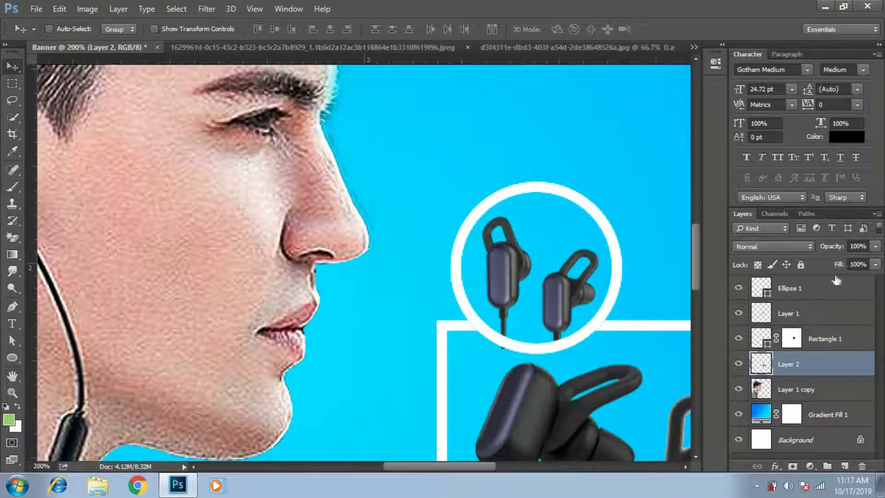
Shrink the framed earbud photo on Layer 2 slightly within its frame
{"action": "left_click_drag", "start_coordinate": [528, 262], "coordinate": [414, 50]}
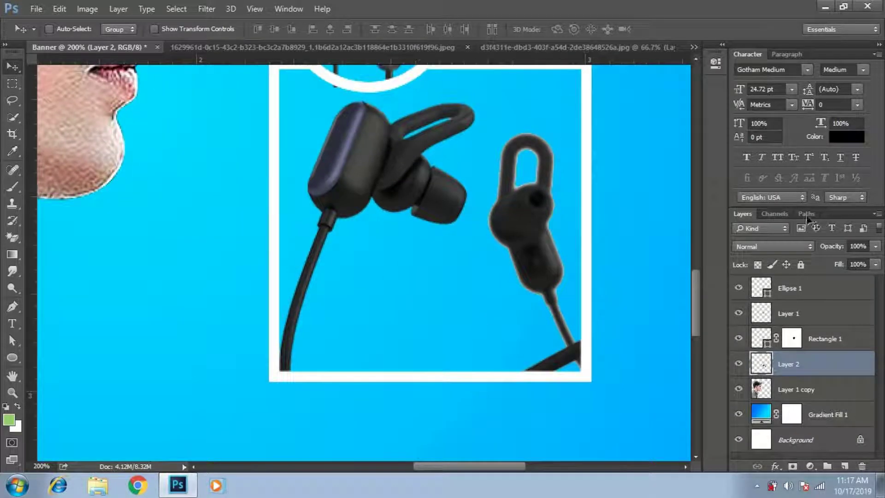
{"action": "key", "text": "ctrl+t"}
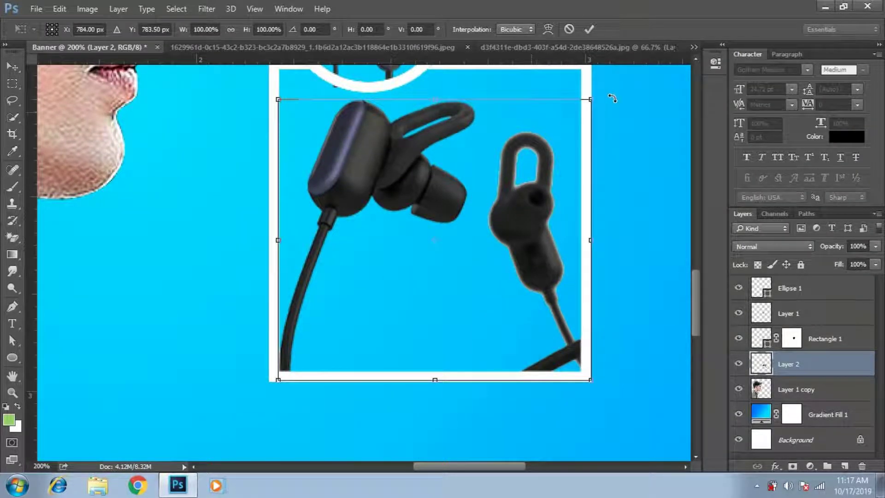
{"action": "left_click_drag", "start_coordinate": [582, 101], "coordinate": [575, 113]}
{"action": "key", "text": "Return"}
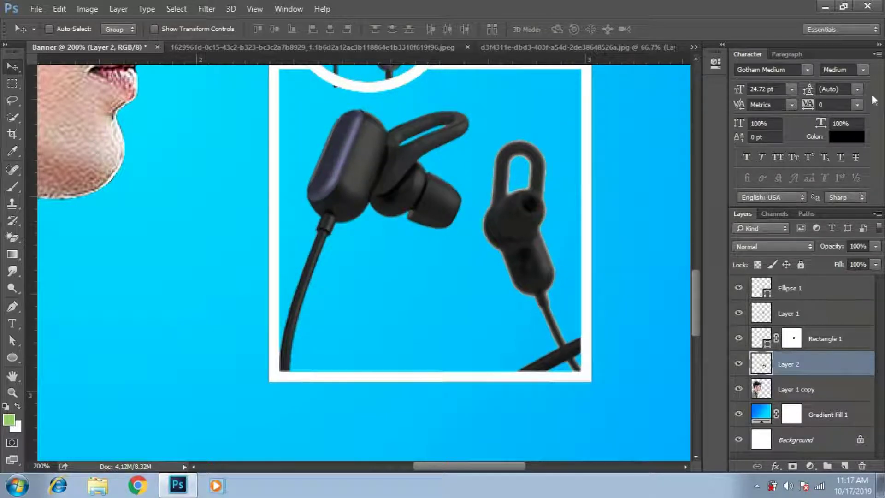
On Layer 1, erase the wire crossing the circle's white ring with a small eraser
{"action": "left_click_drag", "start_coordinate": [248, 105], "coordinate": [242, 180]}
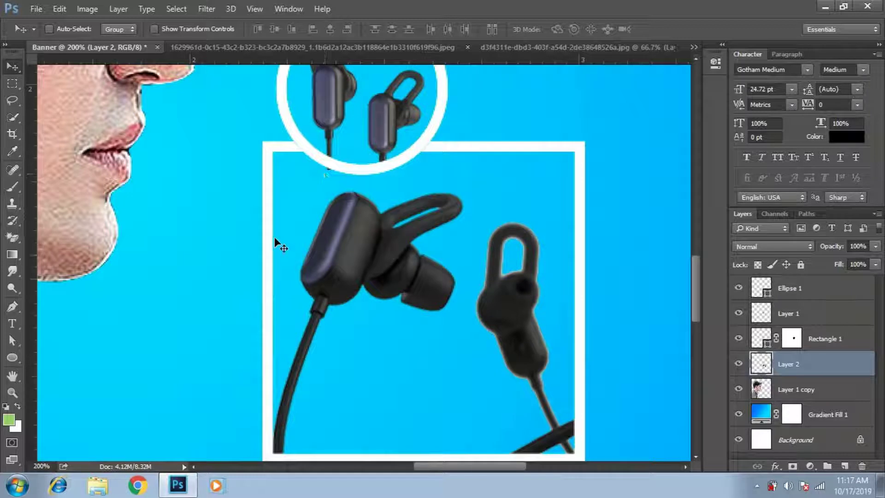
{"action": "key", "text": "e"}
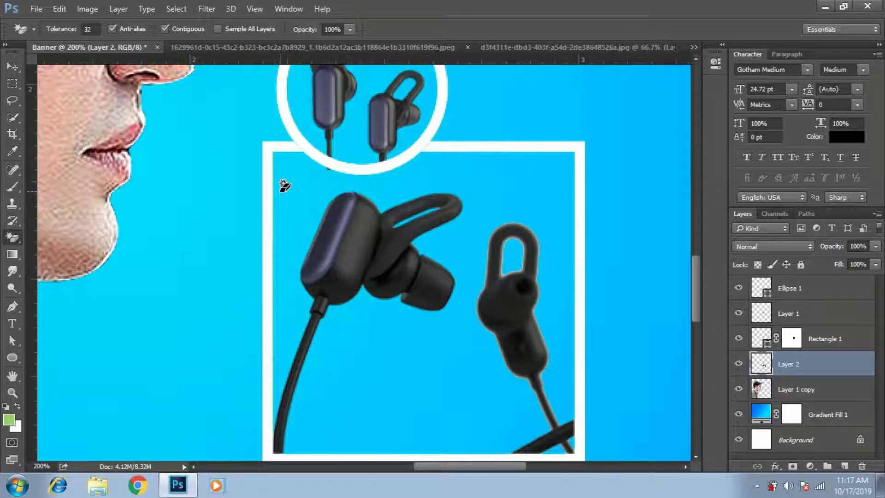
{"action": "key", "text": "shift+e"}
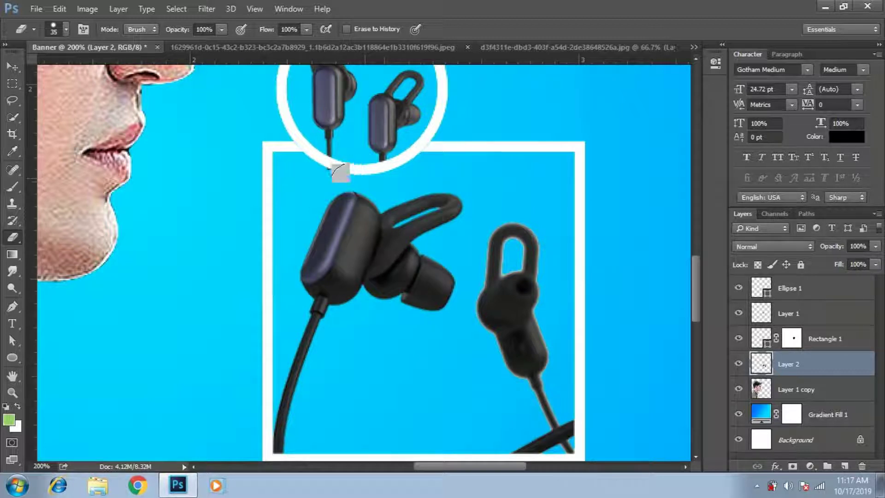
{"action": "key", "text": "bracketleft"}
{"action": "key", "text": "bracketleft"}
{"action": "key", "text": "bracketleft"}
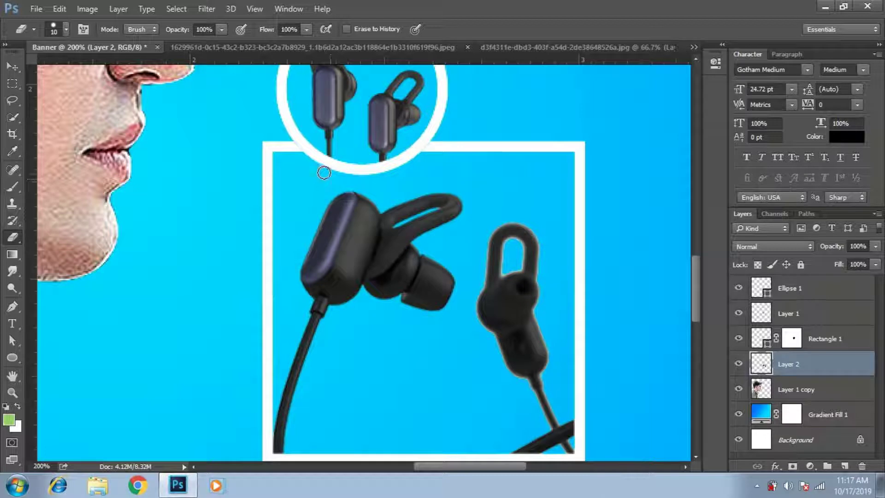
{"action": "left_click", "coordinate": [842, 344]}
{"action": "left_click", "coordinate": [807, 317]}
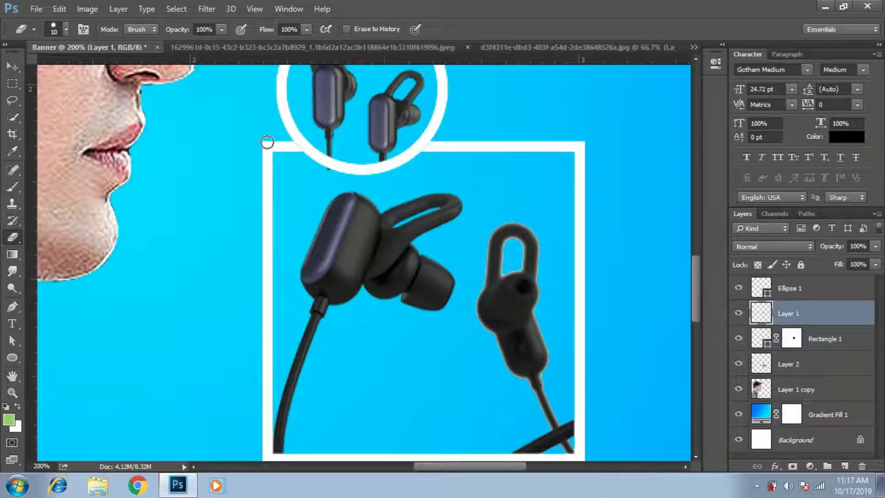
{"action": "key", "text": "v"}
{"action": "right_click", "coordinate": [326, 102]}
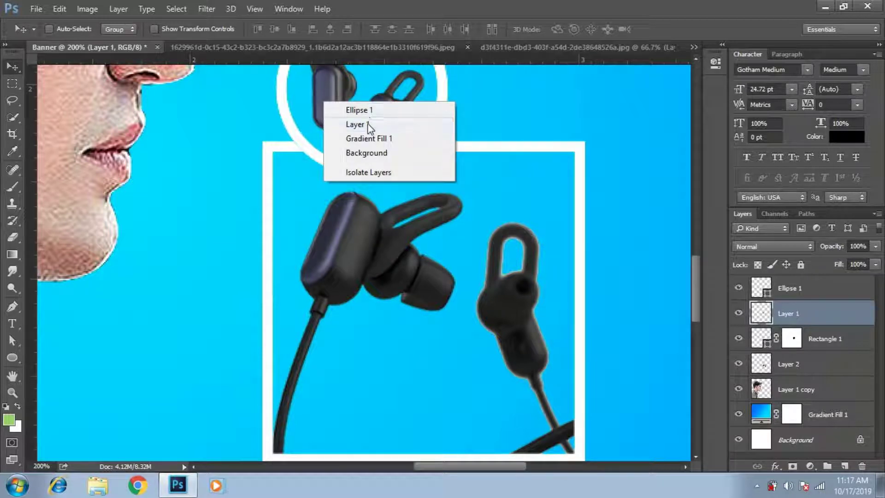
{"action": "left_click", "coordinate": [366, 126]}
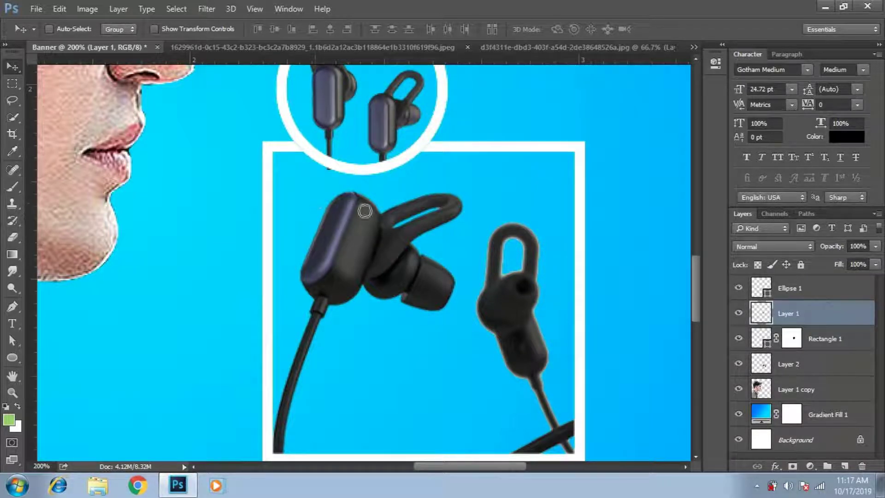
{"action": "key", "text": "e"}
{"action": "left_click_drag", "start_coordinate": [316, 162], "coordinate": [341, 173]}
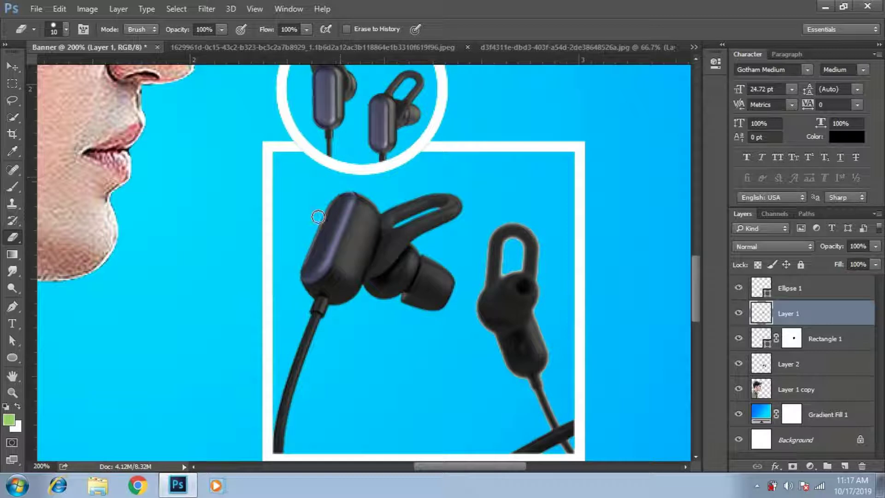
{"action": "left_click", "coordinate": [13, 67]}
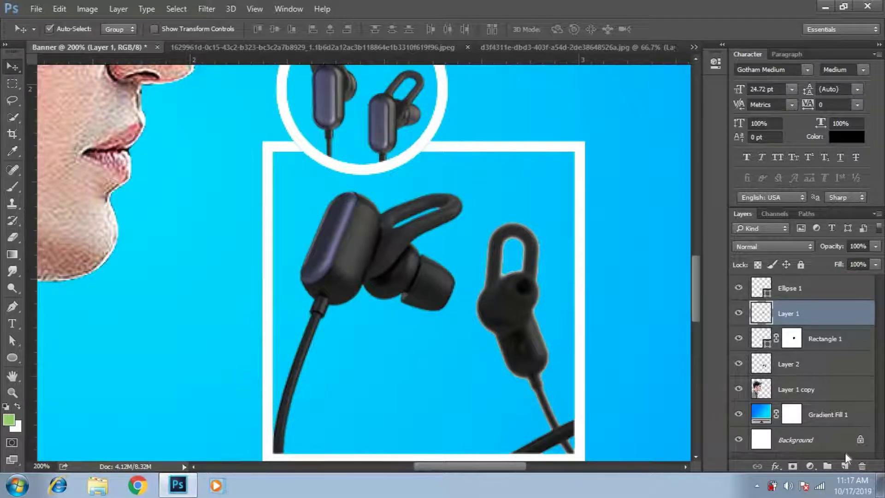
{"action": "key", "text": "ctrl+0"}
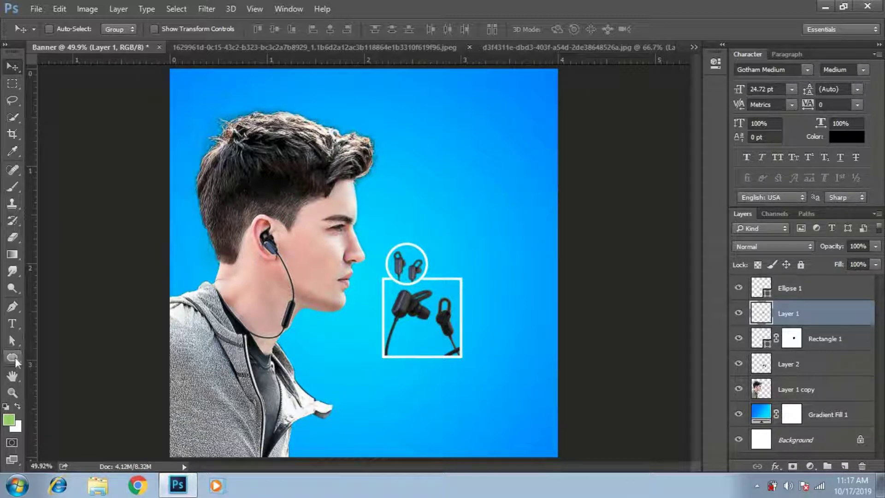
Draw a long thin rectangle near the banner's bottom and fill it with #ffffff
{"action": "left_click_drag", "start_coordinate": [15, 357], "coordinate": [63, 357]}
{"action": "left_click", "coordinate": [61, 355]}
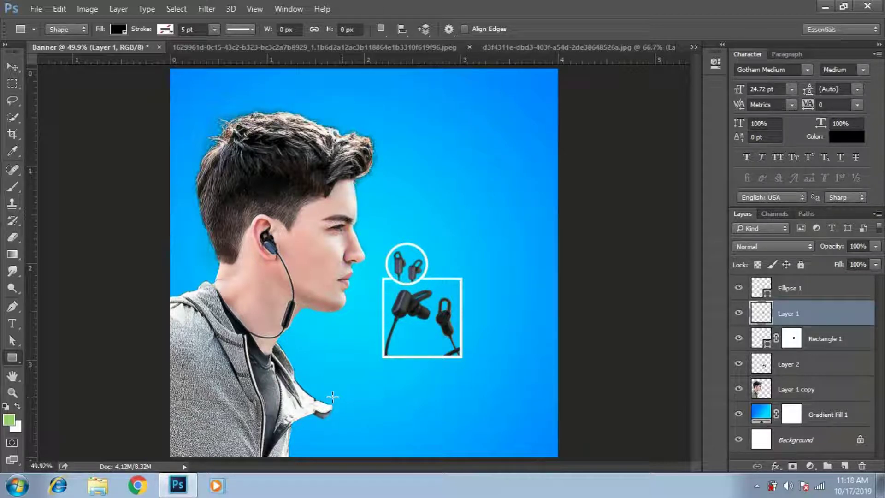
{"action": "left_click_drag", "start_coordinate": [317, 399], "coordinate": [535, 412]}
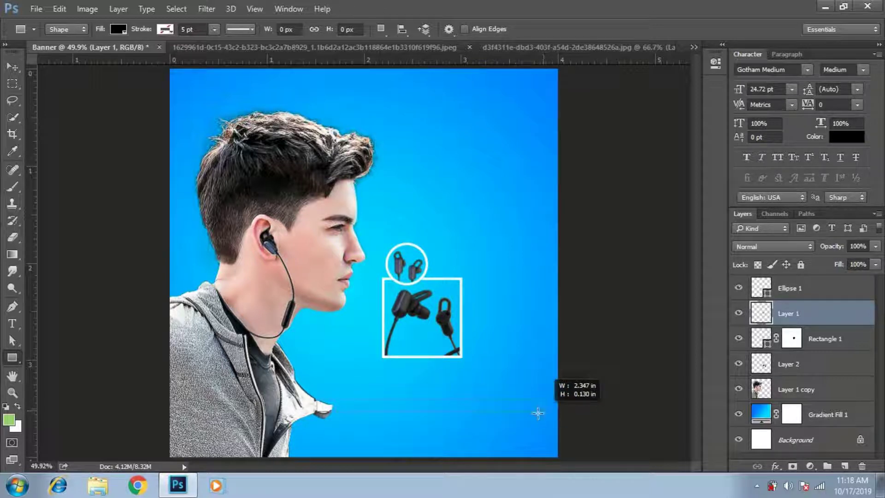
{"action": "left_click_drag", "start_coordinate": [535, 412], "coordinate": [544, 411]}
{"action": "left_click", "coordinate": [13, 67]}
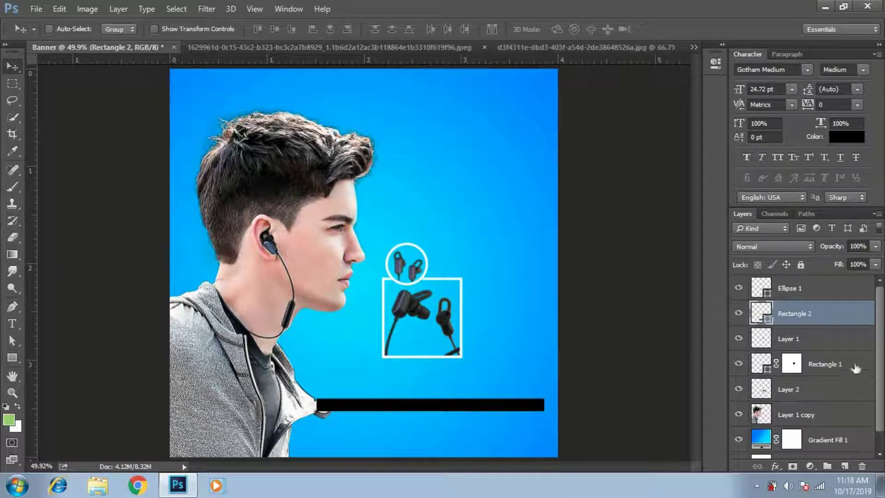
{"action": "double_click", "coordinate": [764, 310]}
{"action": "type", "text": "ffffff"}
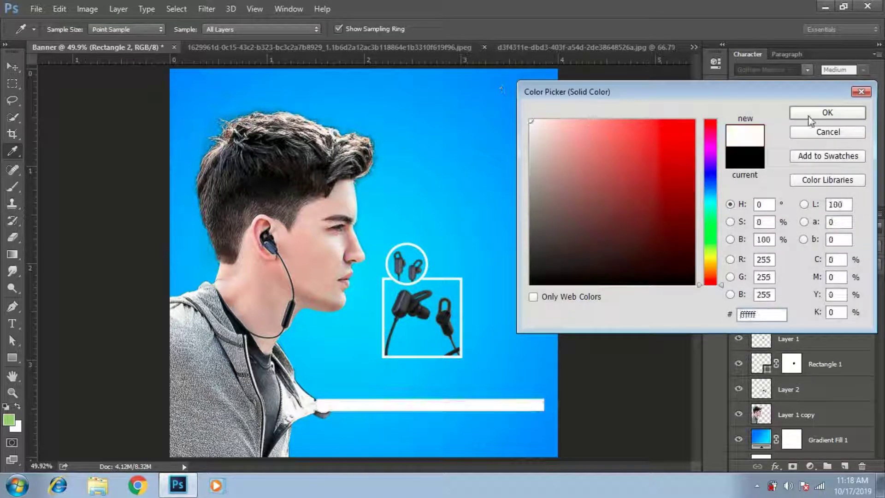
{"action": "key", "text": "Return"}
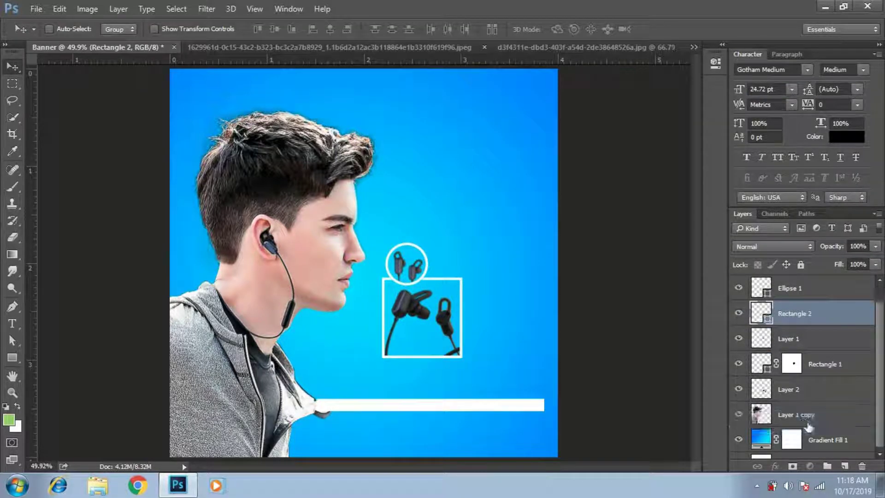
Move the white bar behind the model and skew it into a slant
{"action": "left_click_drag", "start_coordinate": [805, 418], "coordinate": [778, 426]}
{"action": "key", "text": "Down"}
{"action": "key", "text": "Down"}
{"action": "key", "text": "Down"}
{"action": "key", "text": "Down"}
{"action": "key", "text": "Down"}
{"action": "key", "text": "Down"}
{"action": "key", "text": "Down"}
{"action": "key", "text": "Down"}
{"action": "key", "text": "Down"}
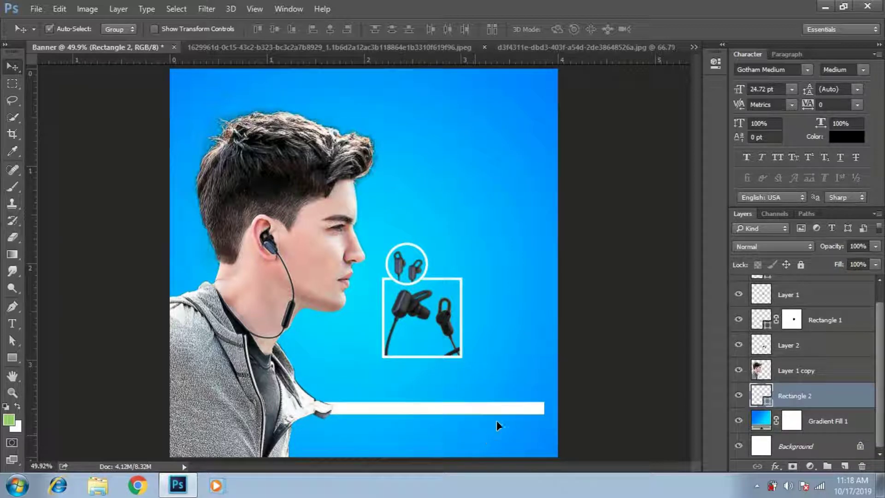
{"action": "key", "text": "ctrl+t"}
{"action": "right_click", "coordinate": [496, 408]}
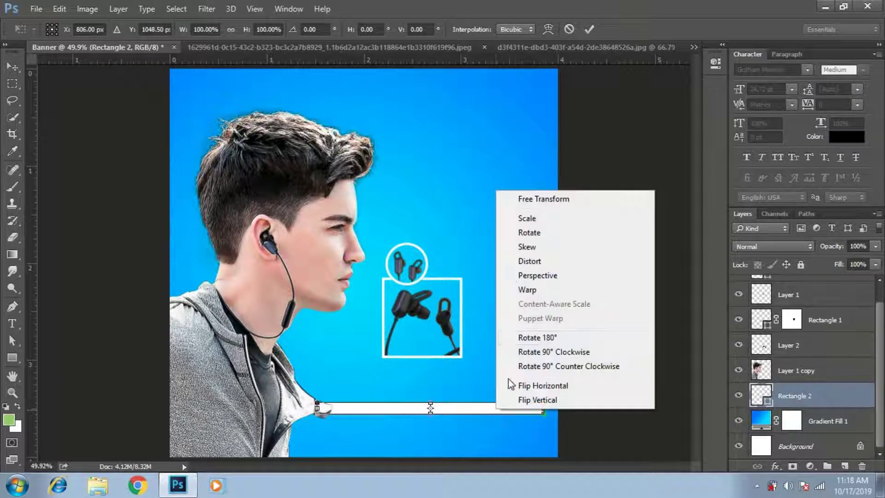
{"action": "left_click", "coordinate": [527, 247]}
{"action": "left_click_drag", "start_coordinate": [433, 407], "coordinate": [436, 406]}
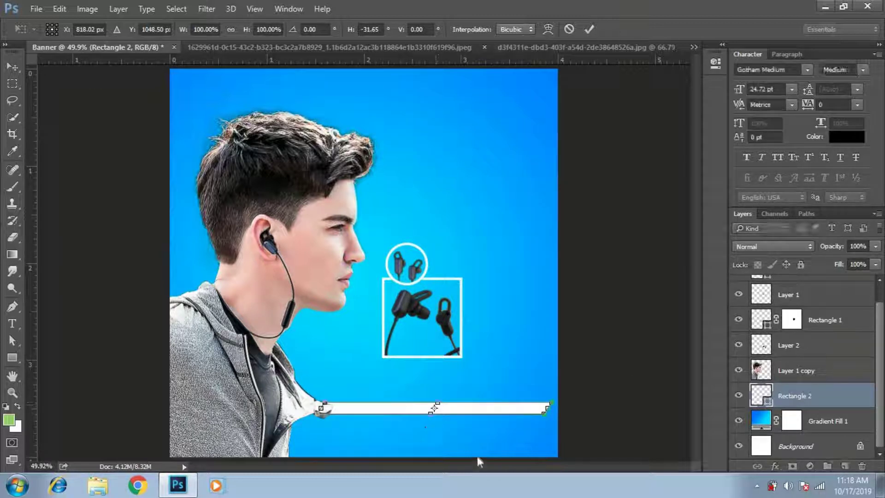
{"action": "key", "text": "Return"}
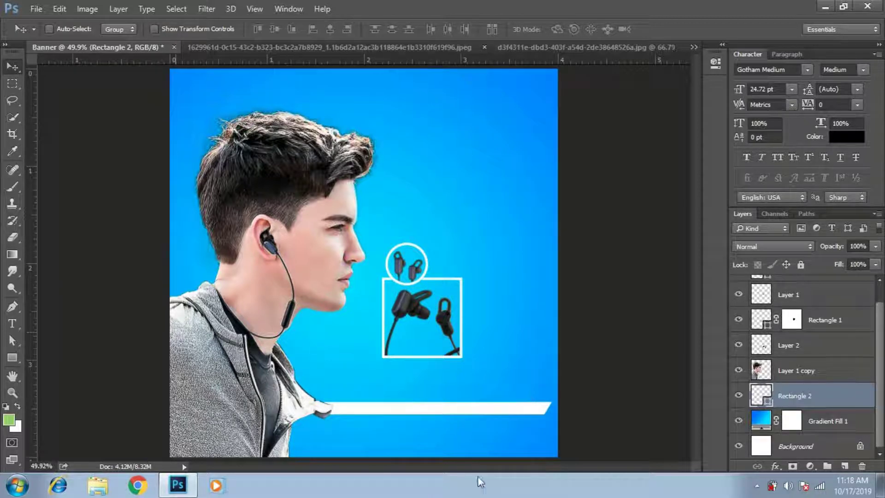
{"action": "key", "text": "shift+Down"}
{"action": "key", "text": "shift+Down"}
{"action": "key", "text": "shift+Down"}
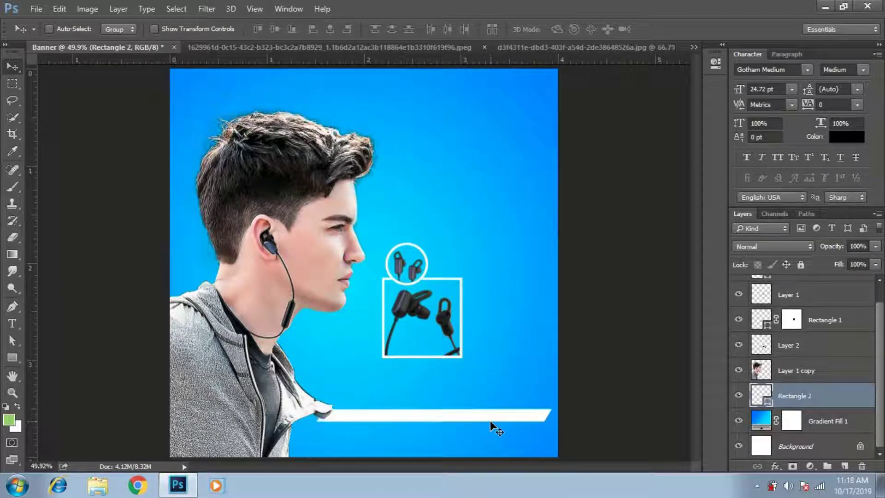
{"action": "key", "text": "shift+Up"}
{"action": "key", "text": "shift+Up"}
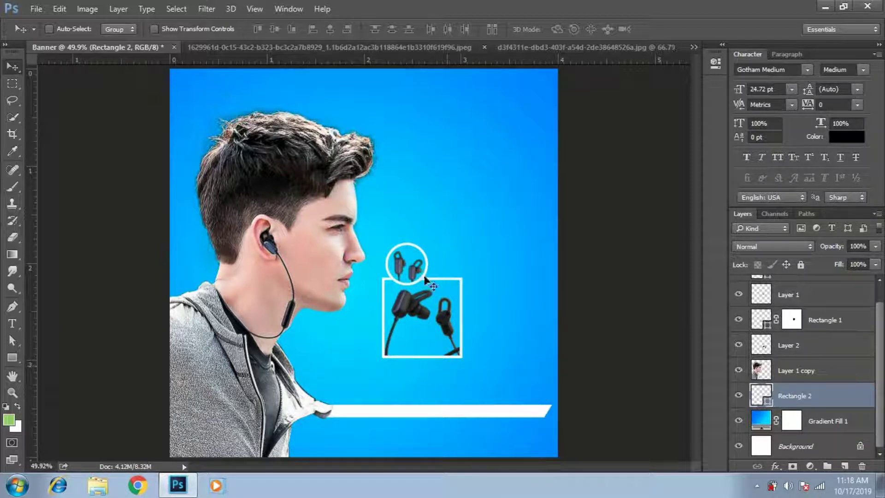
Open 4_178_1 and erase its white background and the hole inside the earbud hook
{"action": "key", "text": "ctrl+o"}
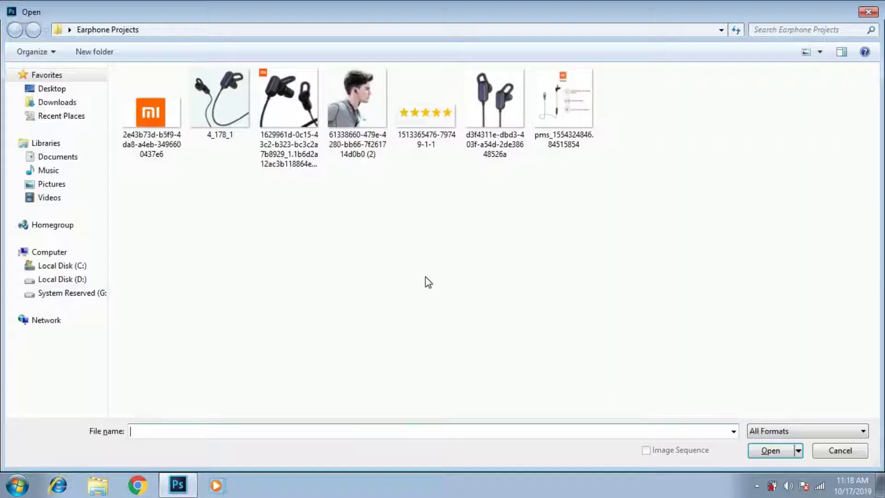
{"action": "left_click", "coordinate": [219, 111]}
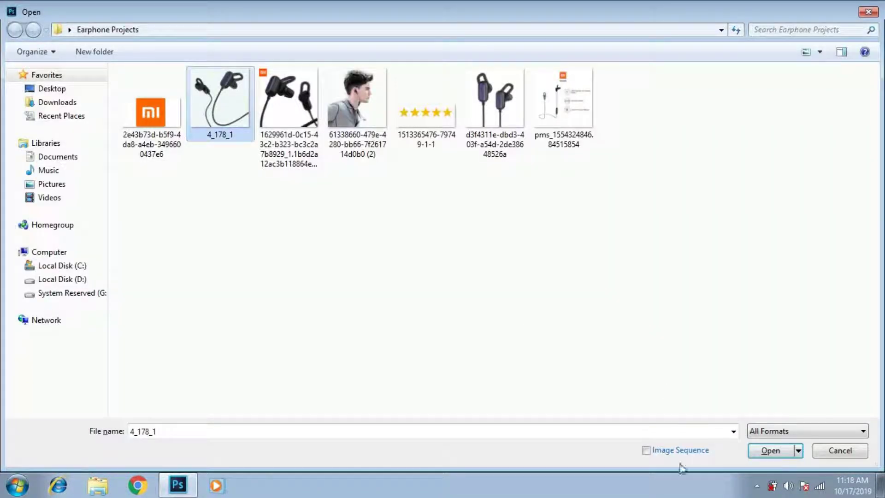
{"action": "left_click", "coordinate": [768, 451]}
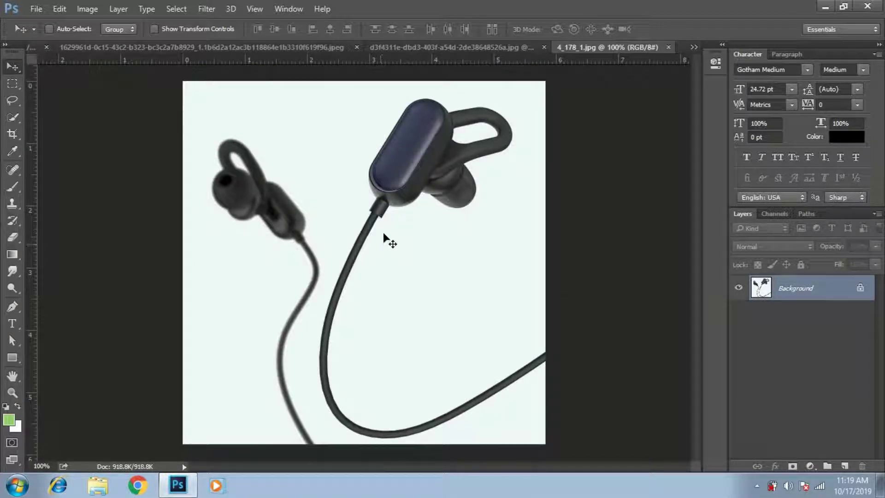
{"action": "key", "text": "e"}
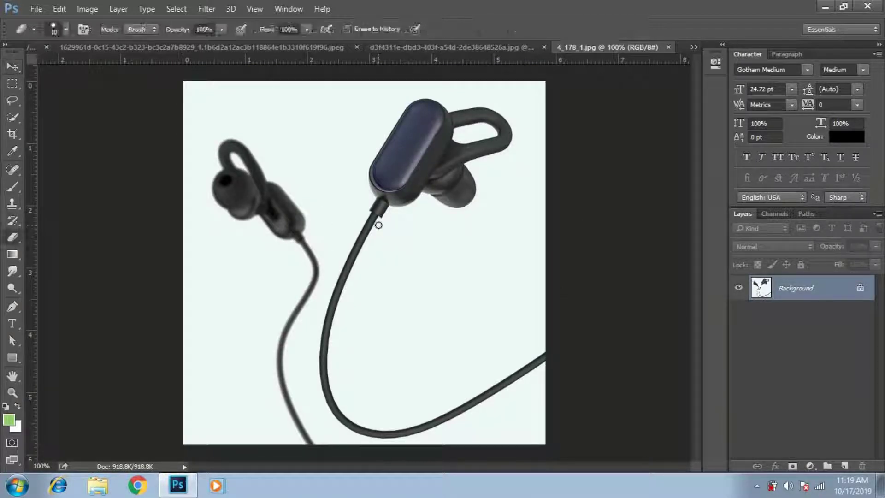
{"action": "key", "text": "shift+e"}
{"action": "key", "text": "shift+e"}
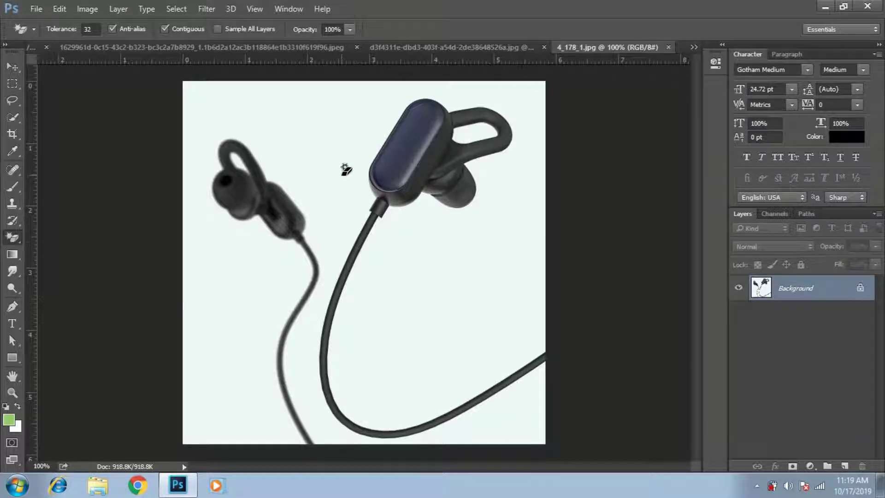
{"action": "left_click", "coordinate": [345, 174]}
{"action": "left_click", "coordinate": [492, 125]}
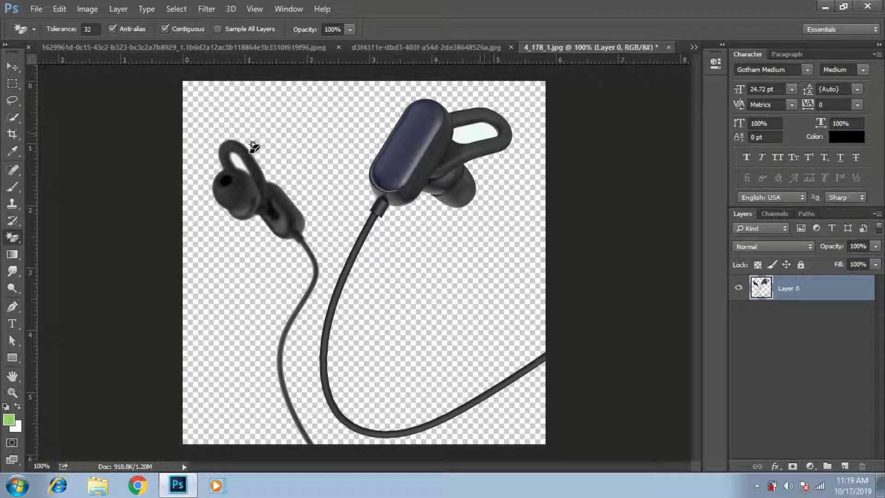
{"action": "key", "text": "v"}
{"action": "left_click_drag", "start_coordinate": [442, 116], "coordinate": [302, 99]}
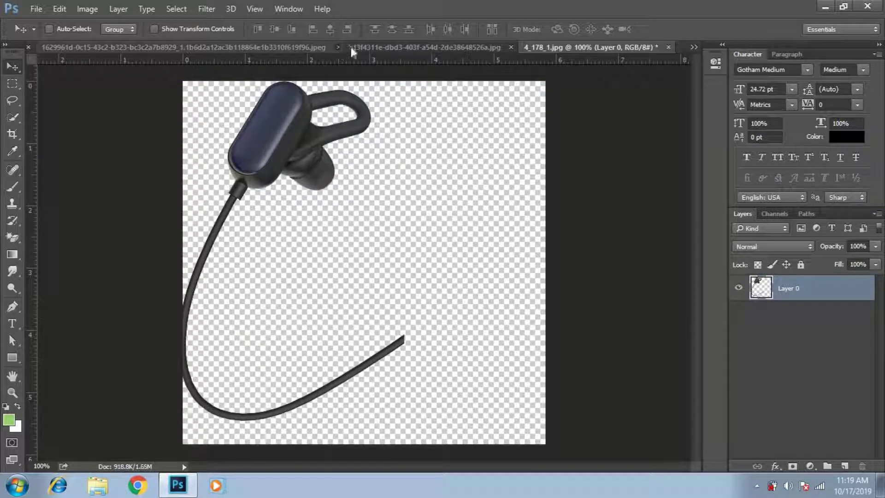
Close the unused earphone image documents without saving
{"action": "left_click", "coordinate": [338, 47]}
{"action": "left_click", "coordinate": [462, 192]}
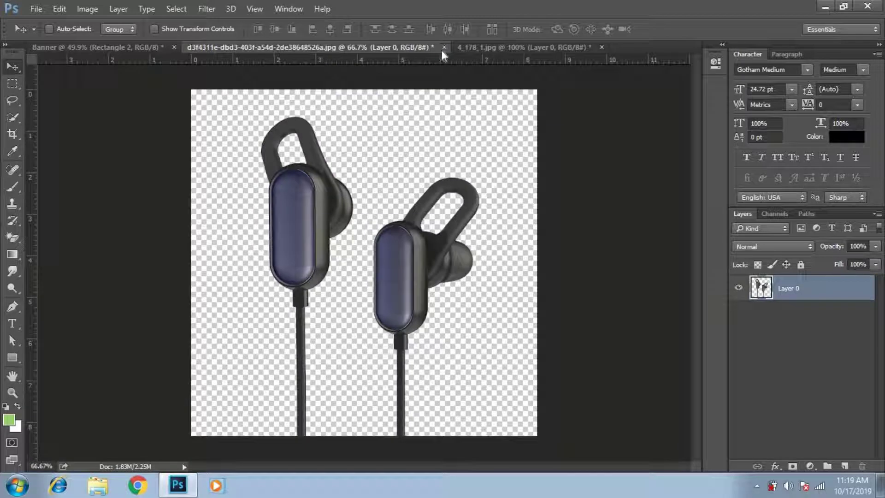
{"action": "left_click", "coordinate": [444, 47]}
Place the single earphone image into the Banner, slightly smaller, at the lower right
{"action": "mouse_move", "coordinate": [277, 138]}
{"action": "left_mouse_down"}
{"action": "mouse_move", "coordinate": [9, 21]}
{"action": "mouse_move", "coordinate": [487, 319]}
{"action": "mouse_move", "coordinate": [496, 373]}
{"action": "left_mouse_up"}
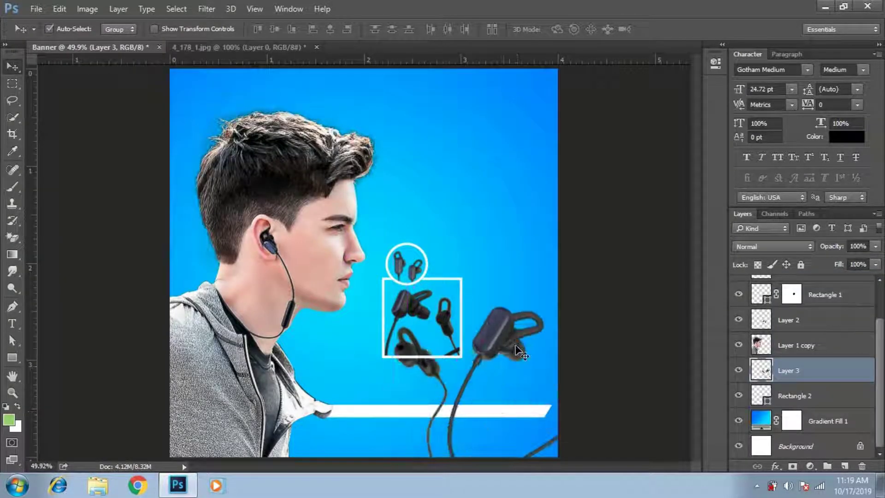
{"action": "key", "text": "ctrl+t"}
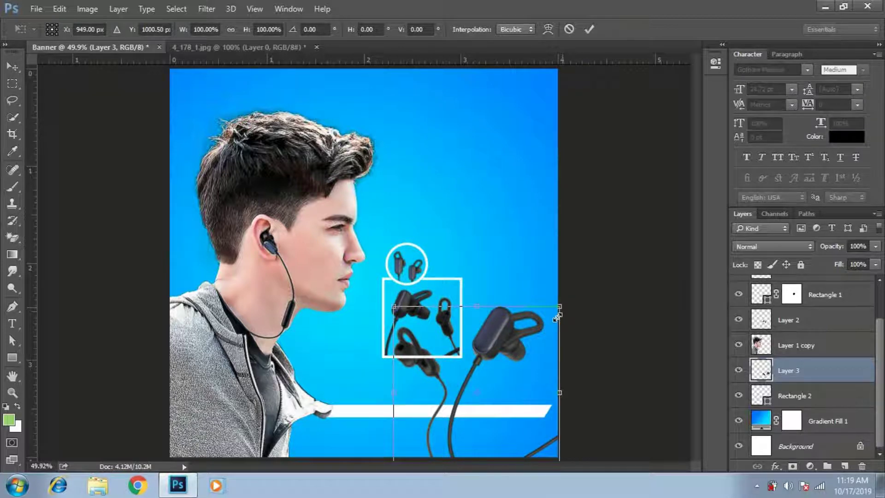
{"action": "left_click_drag", "start_coordinate": [556, 307], "coordinate": [525, 347]}
{"action": "key", "text": "Return"}
{"action": "left_click_drag", "start_coordinate": [484, 394], "coordinate": [489, 404]}
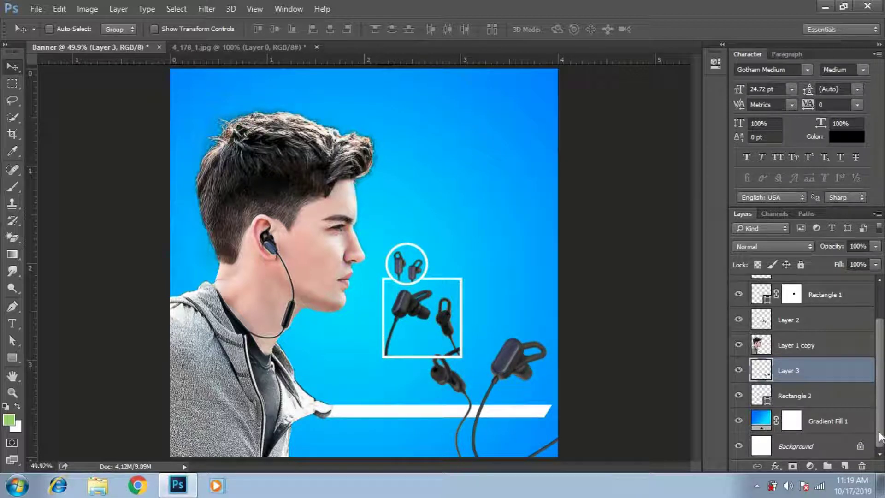
Set Layer 3's blend mode to Overlay and its opacity to 33%
{"action": "left_click", "coordinate": [759, 244]}
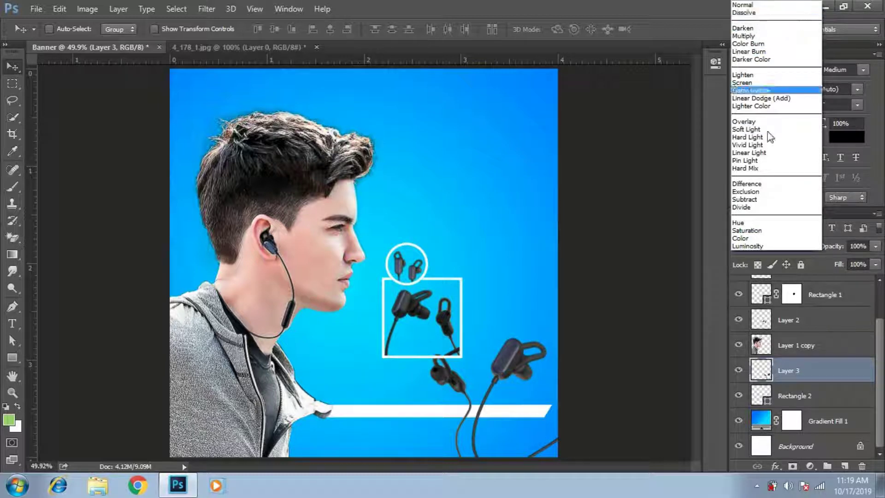
{"action": "left_click", "coordinate": [755, 122]}
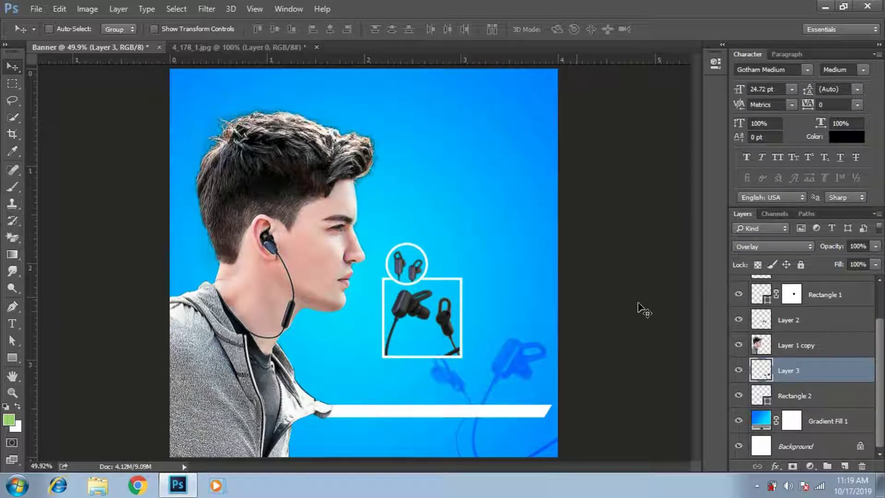
{"action": "left_click", "coordinate": [875, 246]}
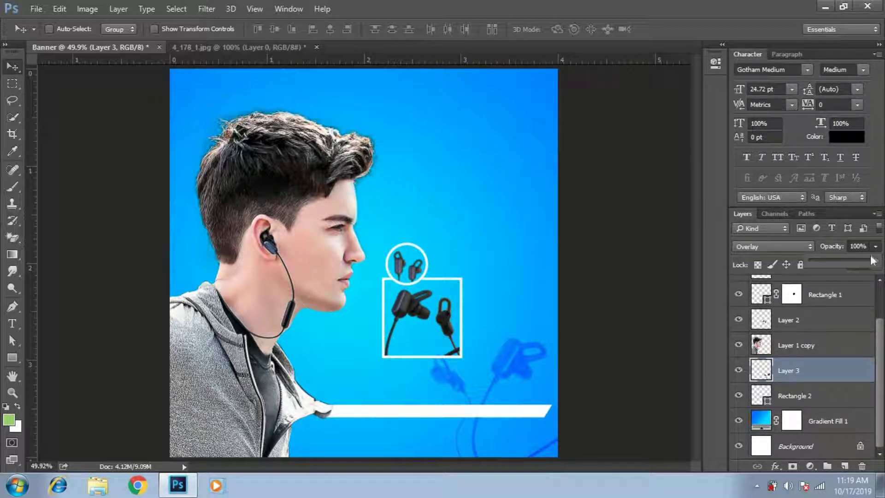
{"action": "left_click", "coordinate": [828, 262]}
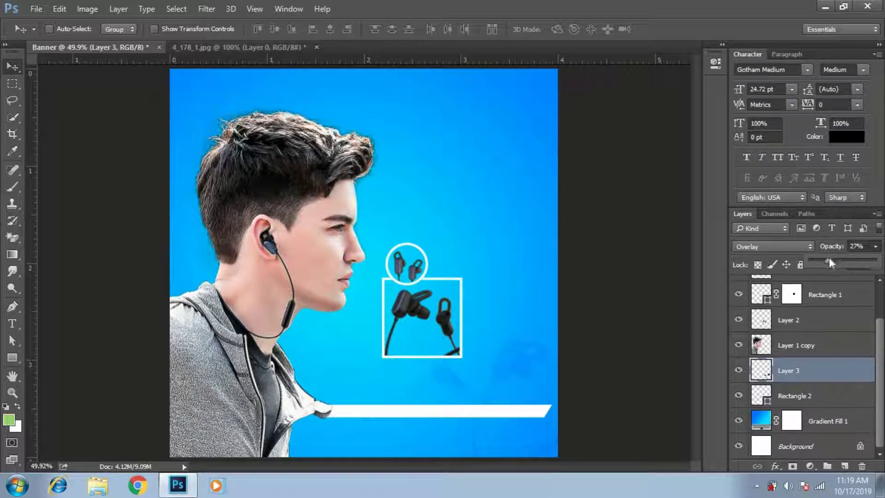
{"action": "left_click_drag", "start_coordinate": [831, 262], "coordinate": [832, 263]}
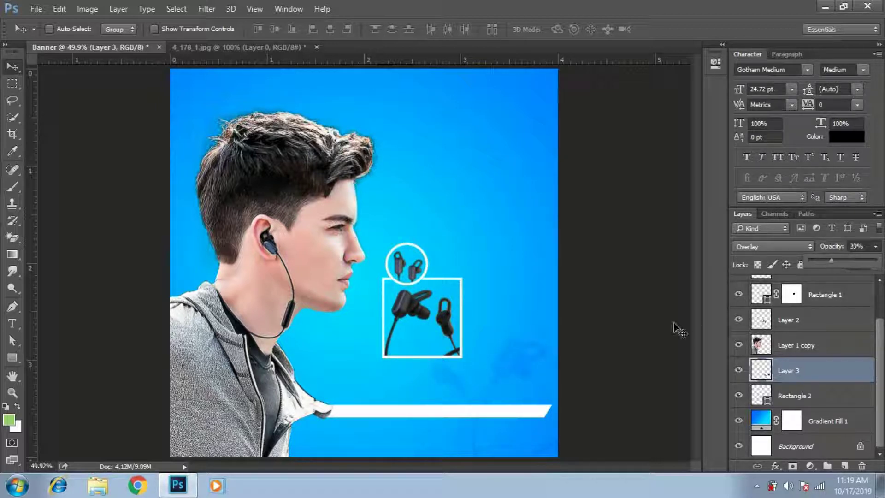
{"action": "left_click", "coordinate": [592, 310]}
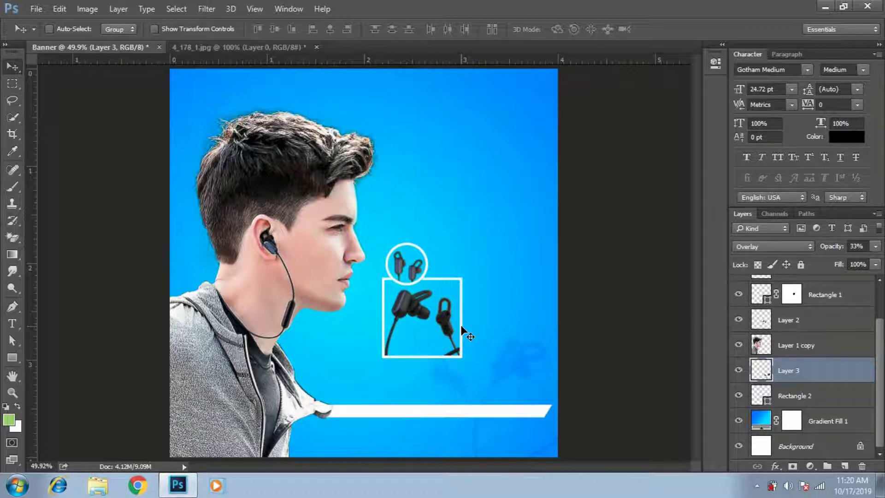
Type the headline word BUY beside the model's head
{"action": "left_click", "coordinate": [12, 322]}
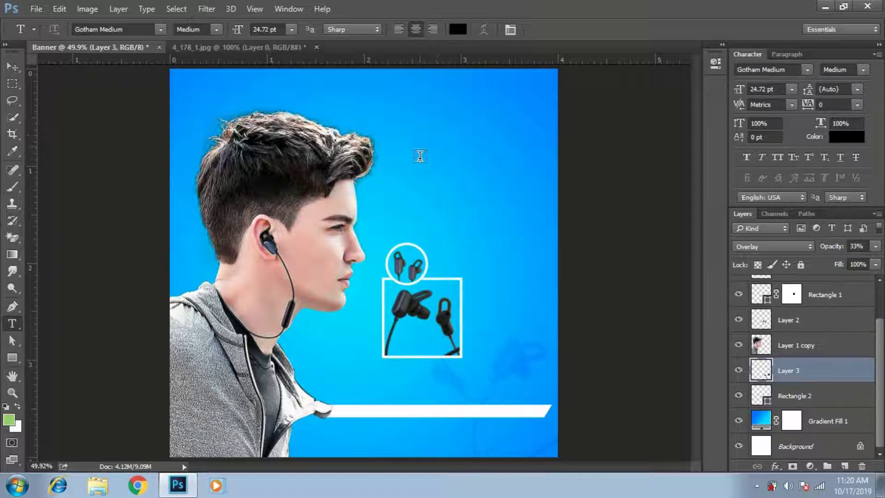
{"action": "left_click", "coordinate": [419, 155]}
{"action": "type", "text": "buuy"}
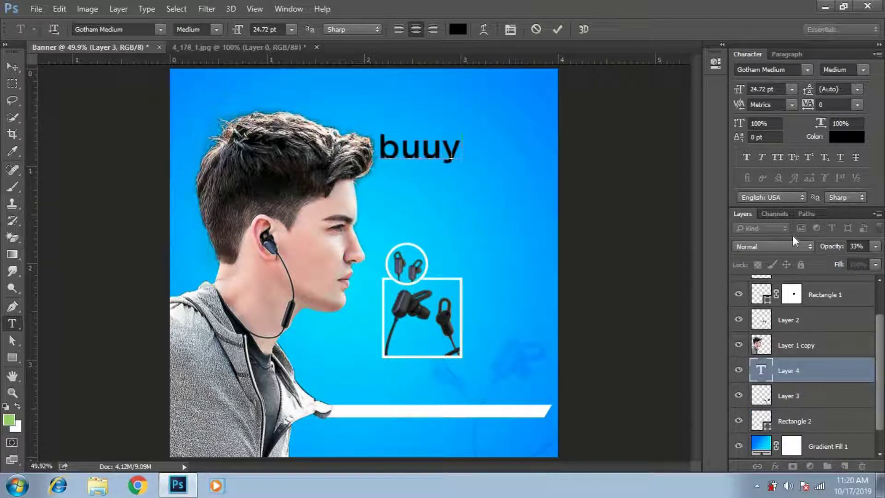
{"action": "key", "text": "ctrl+a"}
{"action": "type", "text": "BUY"}
{"action": "key", "text": "ctrl+Return"}
{"action": "key", "text": "v"}
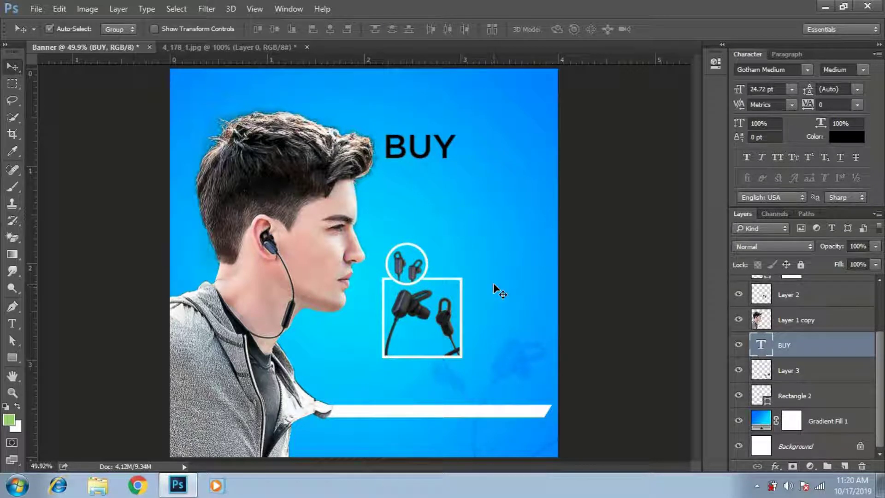
Duplicate the BUY layer, rewrite it as XIAOMI, and align it under BUY
{"action": "key", "text": "ctrl+j"}
{"action": "key", "text": "shift+Down"}
{"action": "key", "text": "shift+Down"}
{"action": "key", "text": "shift+Down"}
{"action": "key", "text": "shift+Down"}
{"action": "key", "text": "shift+Down"}
{"action": "key", "text": "shift+Down"}
{"action": "key", "text": "shift+Down"}
{"action": "key", "text": "shift+Down"}
{"action": "key", "text": "shift+Down"}
{"action": "key", "text": "shift+Down"}
{"action": "key", "text": "shift+Down"}
{"action": "key", "text": "shift+Up"}
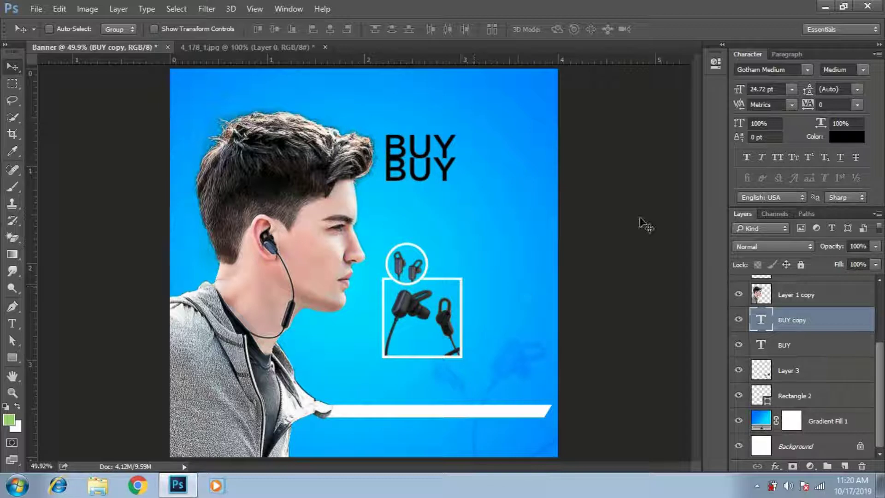
{"action": "double_click", "coordinate": [760, 321]}
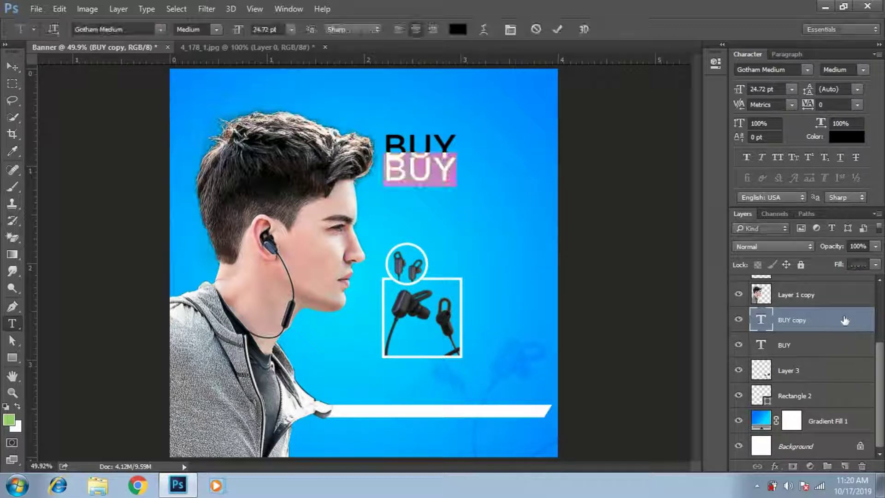
{"action": "type", "text": "XIAOMI"}
{"action": "key", "text": "ctrl+Return"}
{"action": "key", "text": "v"}
{"action": "left_click_drag", "start_coordinate": [502, 185], "coordinate": [510, 181]}
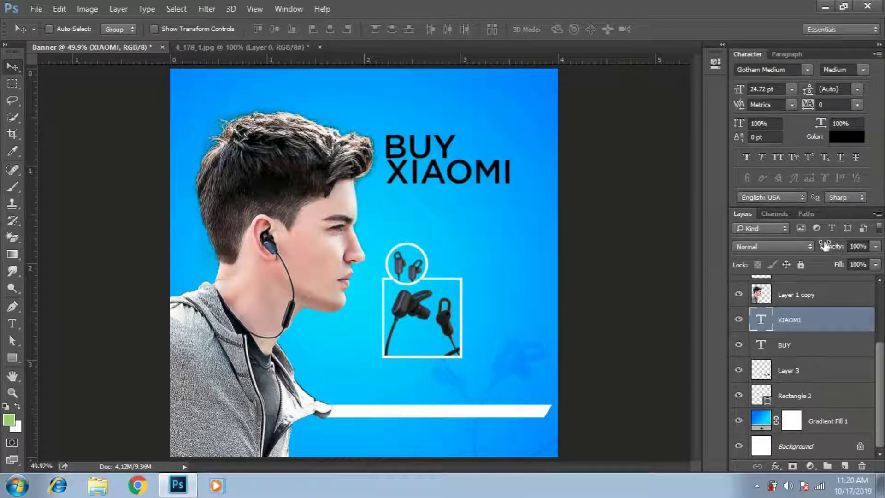
Duplicate the XIAOMI layer and rewrite it as EARPHONE on a third line
{"action": "key", "text": "ctrl+j"}
{"action": "key", "text": "shift+Down"}
{"action": "key", "text": "shift+Down"}
{"action": "key", "text": "shift+Down"}
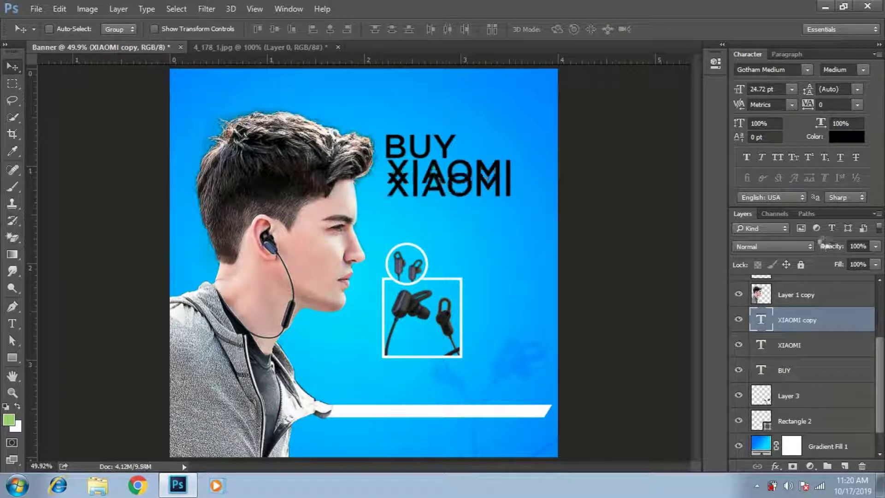
{"action": "key", "text": "shift+Down"}
{"action": "key", "text": "shift+Down"}
{"action": "key", "text": "shift+Down"}
{"action": "double_click", "coordinate": [757, 324]}
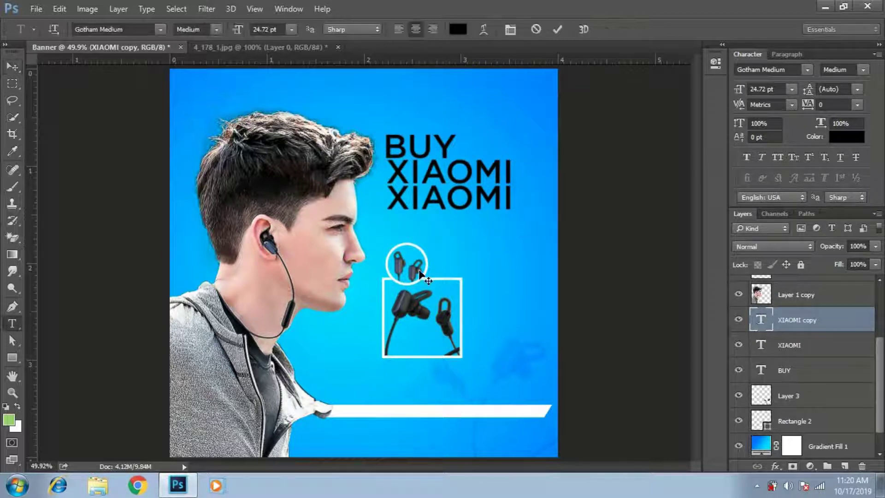
{"action": "type", "text": "EAR"}
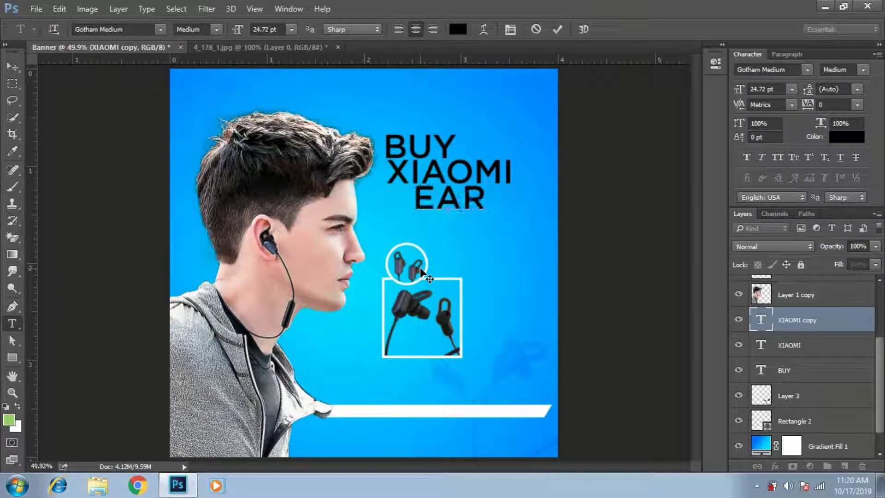
{"action": "type", "text": "PHONE"}
{"action": "key", "text": "ctrl+Return"}
{"action": "key", "text": "v"}
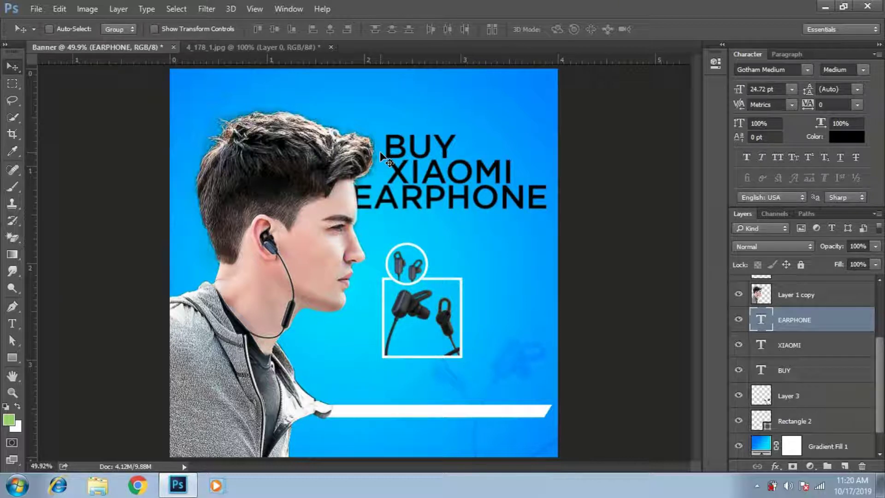
{"action": "key", "text": "ctrl+t"}
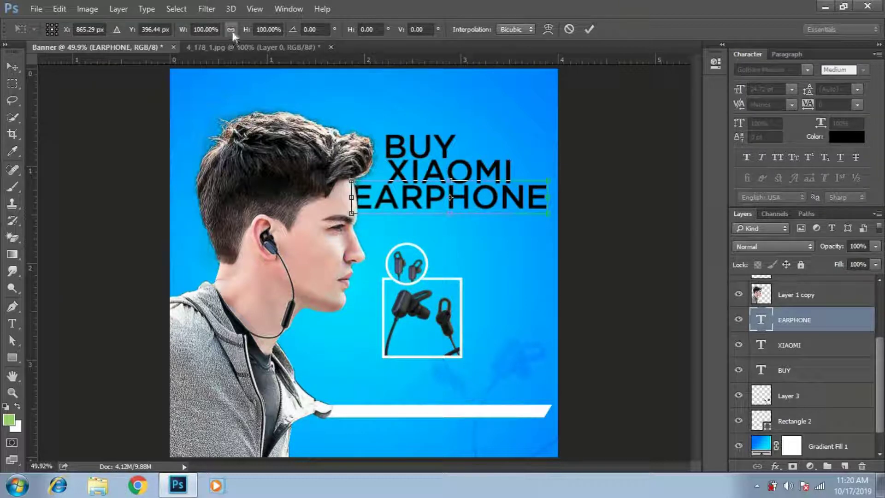
Scale the EARPHONE line down to fit under XIAOMI, then narrow it slightly
{"action": "left_click_drag", "start_coordinate": [248, 35], "coordinate": [183, 36]}
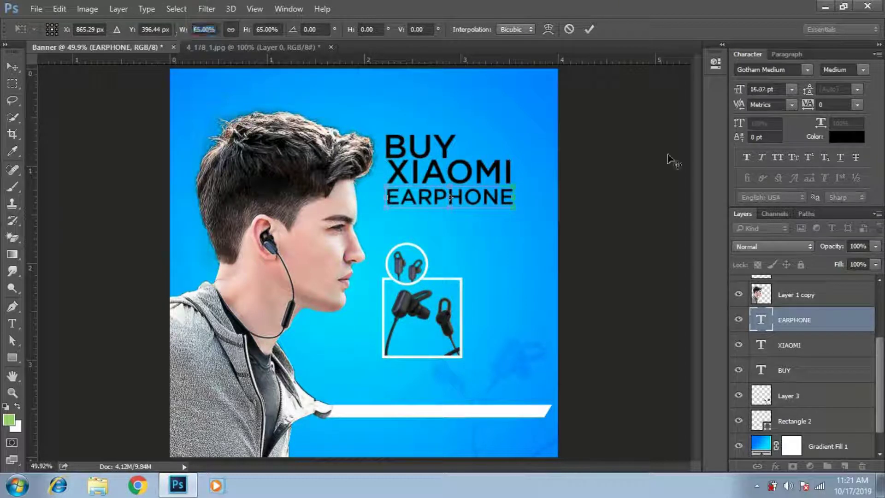
{"action": "key", "text": "Return"}
{"action": "key", "text": "ctrl"}
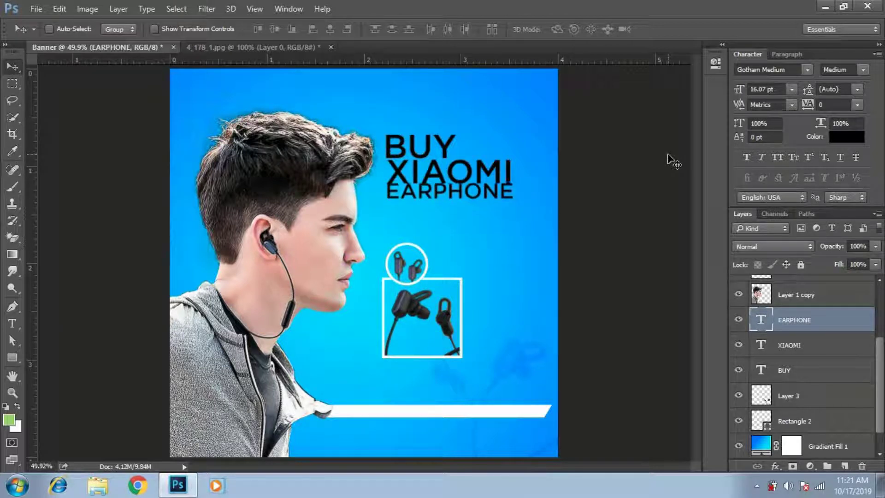
{"action": "key", "text": "ctrl+t"}
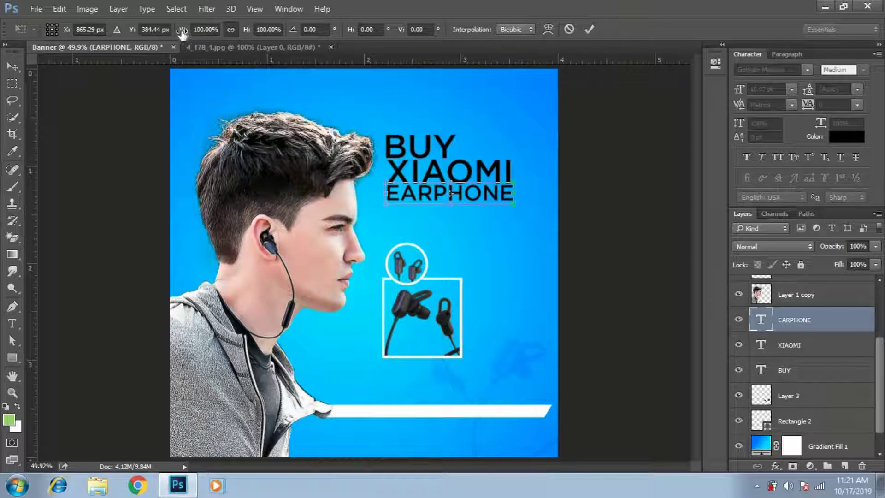
{"action": "left_click_drag", "start_coordinate": [182, 31], "coordinate": [171, 32]}
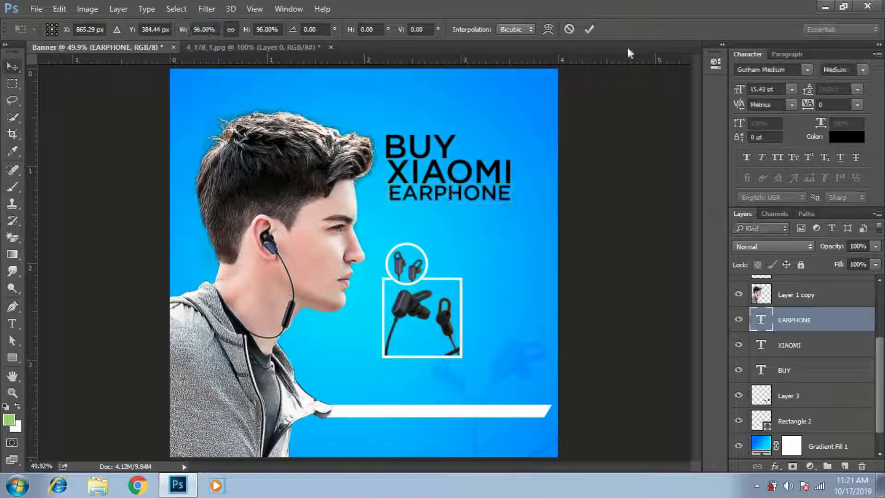
{"action": "key", "text": "Return"}
Enlarge EARPHONE slightly to 15.79 pt so its width exactly matches XIAOMI
{"action": "key", "text": "ctrl+t"}
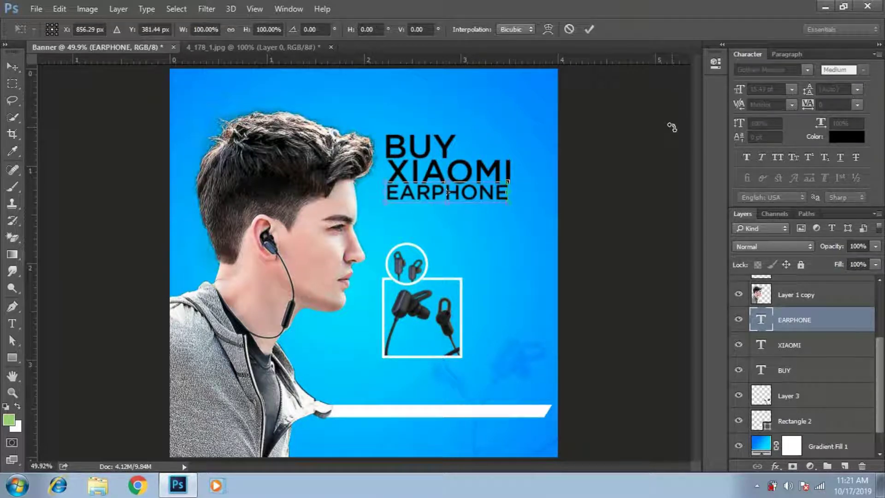
{"action": "key", "text": "ctrl+plus"}
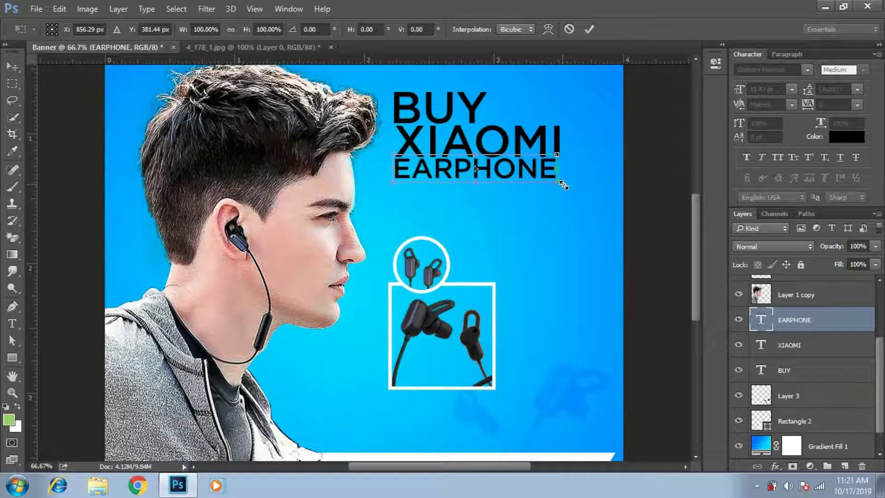
{"action": "left_click_drag", "start_coordinate": [563, 184], "coordinate": [564, 185]}
{"action": "key", "text": "Return"}
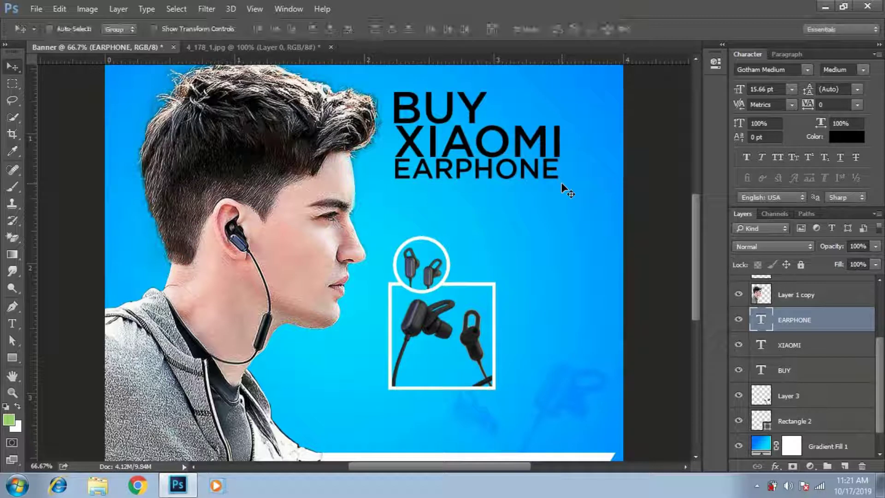
{"action": "key", "text": "ctrl+t"}
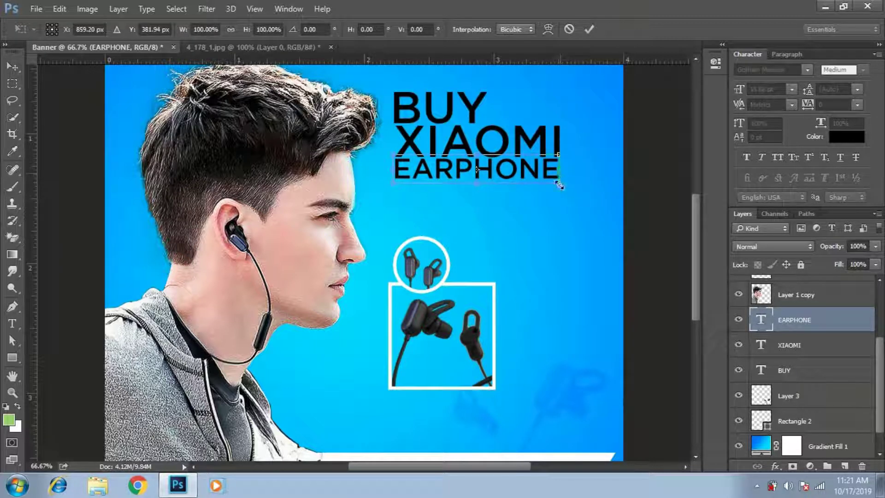
{"action": "left_click_drag", "start_coordinate": [559, 184], "coordinate": [561, 182]}
{"action": "key", "text": "Return"}
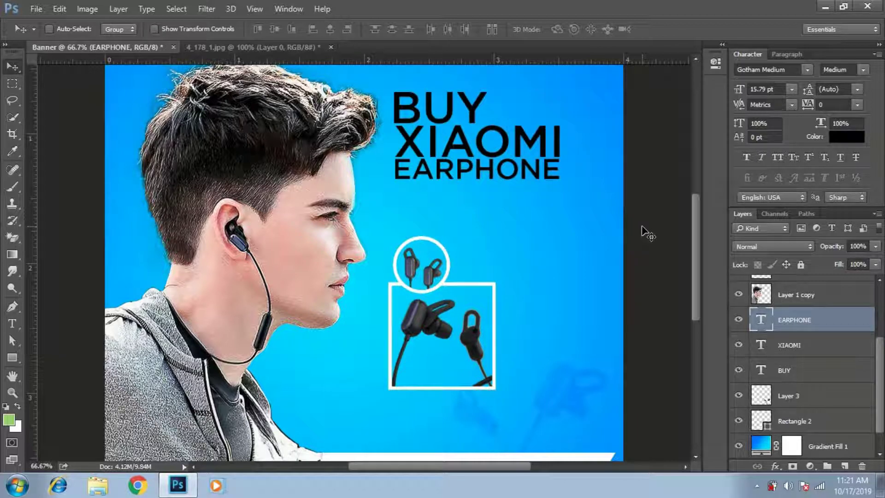
{"action": "key", "text": "ctrl+0"}
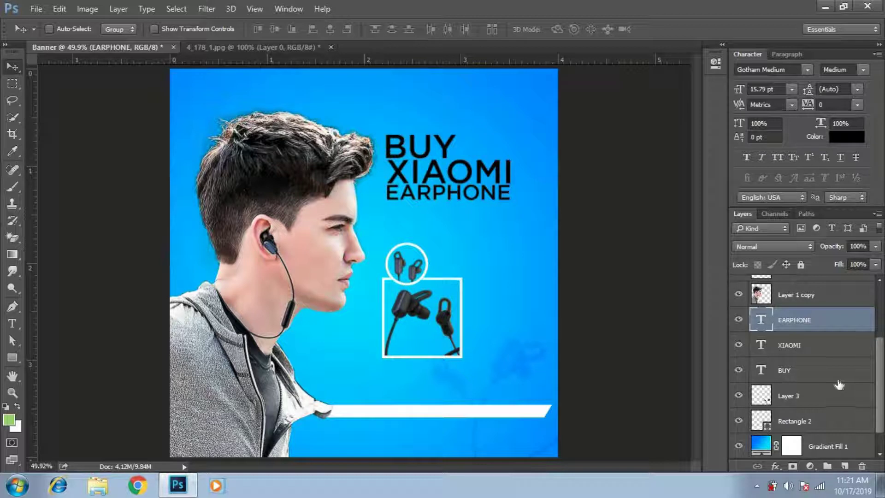
Move the three headline text layers to the top of the stack and make BUY Gotham Bold
{"action": "left_click", "coordinate": [811, 367]}
{"action": "left_click", "coordinate": [806, 328], "text": "shift"}
{"action": "left_click_drag", "start_coordinate": [806, 328], "coordinate": [810, 276]}
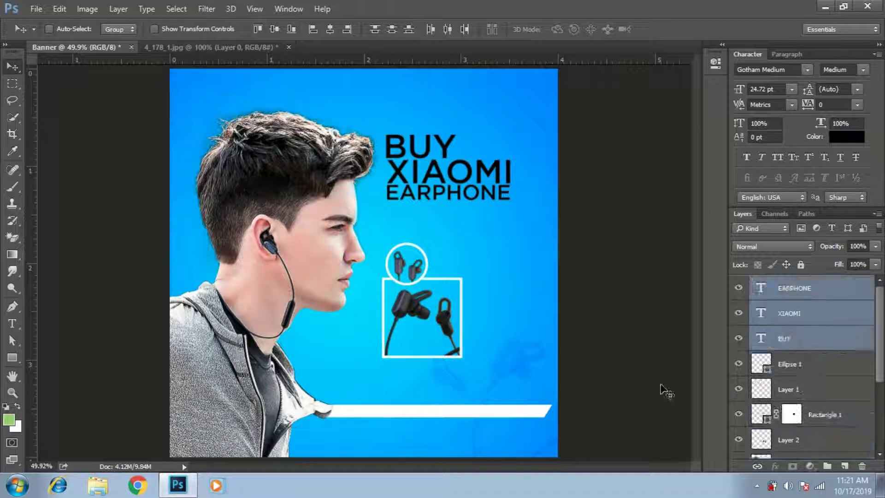
{"action": "left_click", "coordinate": [801, 341]}
{"action": "key", "text": "Right"}
{"action": "key", "text": "Right"}
{"action": "key", "text": "Right"}
{"action": "key", "text": "Right"}
{"action": "key", "text": "Right"}
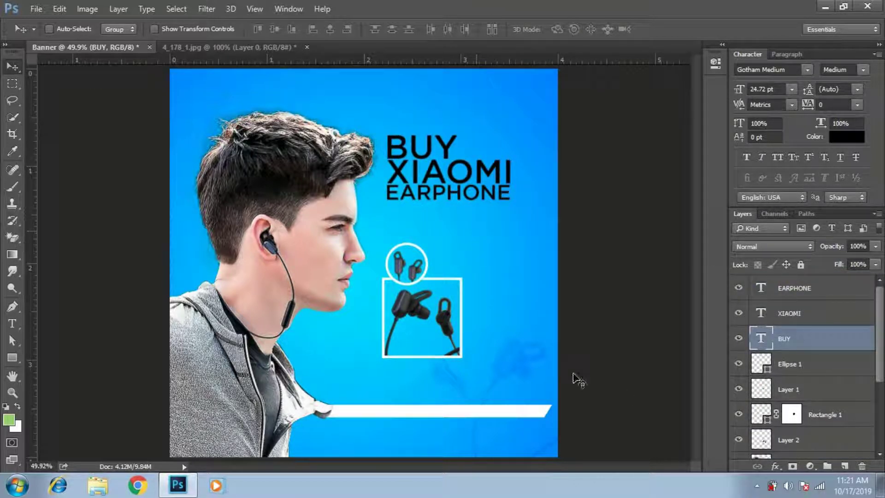
{"action": "left_click", "coordinate": [862, 70]}
{"action": "left_click", "coordinate": [829, 143]}
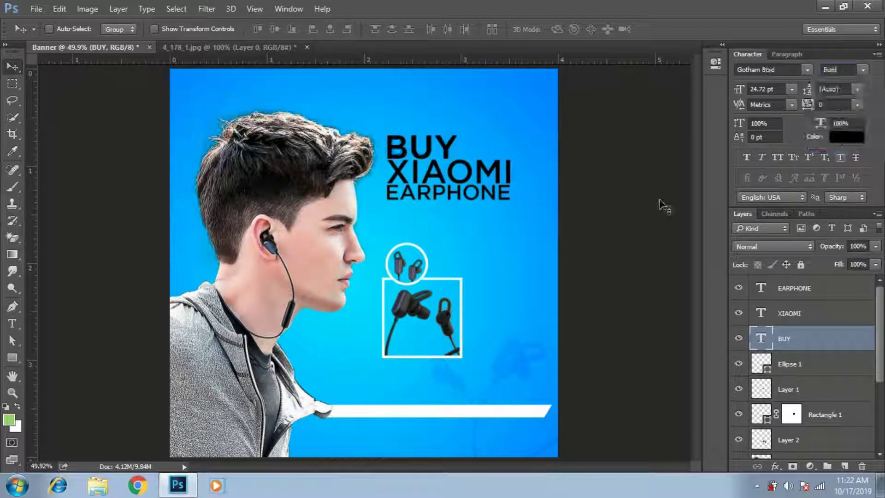
Scale the BUY XIAOMI EARPHONE headline proportionally to 51% and place it beside the framed earphones
{"action": "left_click", "coordinate": [796, 288], "text": "shift"}
{"action": "mouse_move", "coordinate": [451, 179]}
{"action": "left_mouse_down"}
{"action": "mouse_move", "coordinate": [537, 319]}
{"action": "mouse_move", "coordinate": [530, 317]}
{"action": "left_mouse_up"}
{"action": "key", "text": "ctrl+t"}
{"action": "left_click", "coordinate": [231, 29]}
{"action": "left_click_drag", "start_coordinate": [182, 29], "coordinate": [157, 12]}
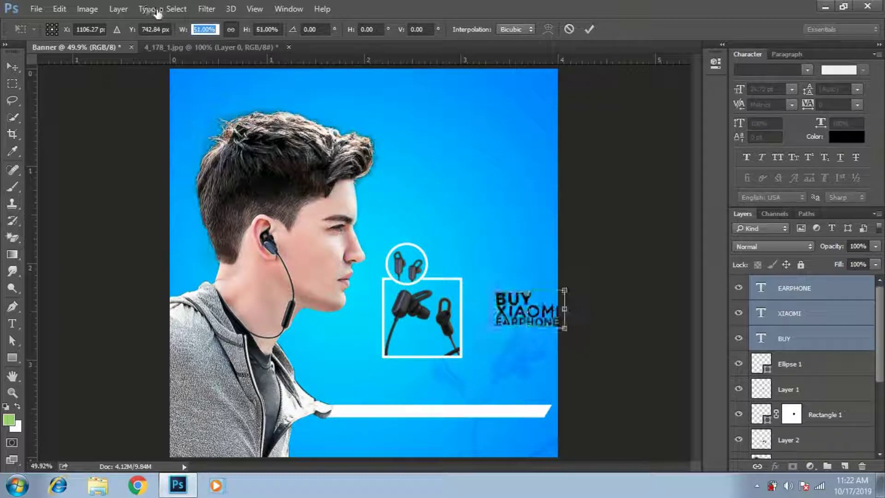
{"action": "key", "text": "Return"}
{"action": "left_click_drag", "start_coordinate": [535, 333], "coordinate": [503, 334]}
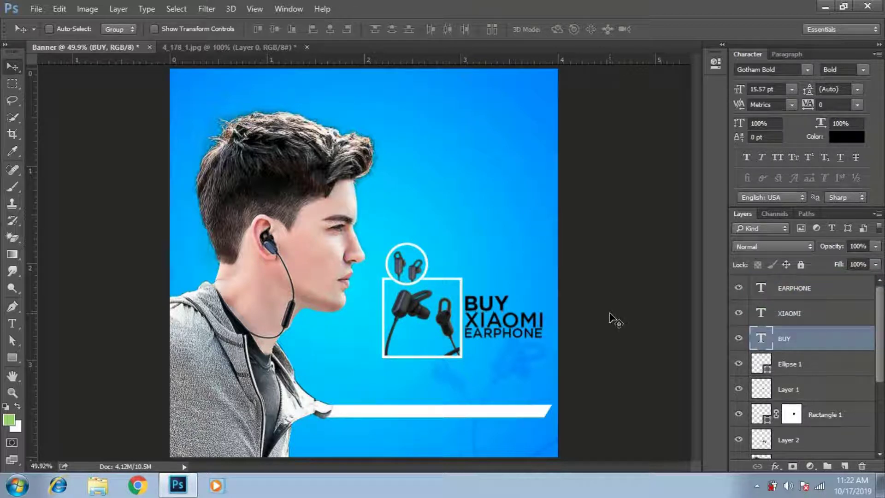
Nudge EARPHONE down and add a duplicate EARPHONE line beneath it
{"action": "left_click", "coordinate": [789, 313]}
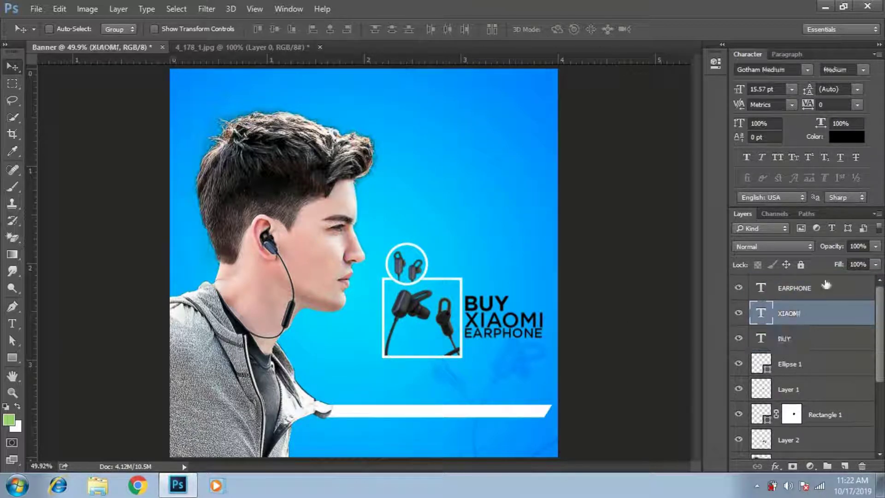
{"action": "left_click", "coordinate": [794, 288]}
{"action": "left_click_drag", "start_coordinate": [537, 340], "coordinate": [538, 340]}
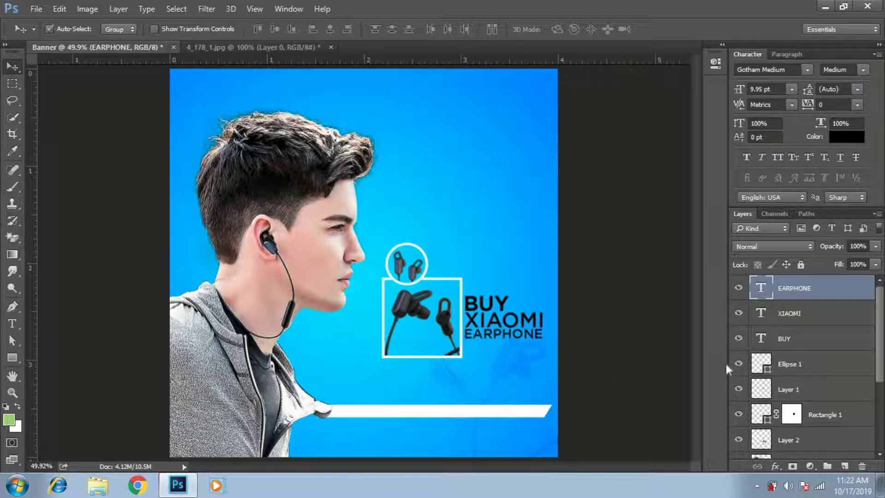
{"action": "key", "text": "ctrl+j"}
{"action": "key", "text": "shift+Down"}
{"action": "key", "text": "shift+Down"}
{"action": "key", "text": "shift+Down"}
{"action": "key", "text": "shift+Down"}
{"action": "key", "text": "shift+Down"}
{"action": "key", "text": "shift+Down"}
{"action": "key", "text": "shift+Down"}
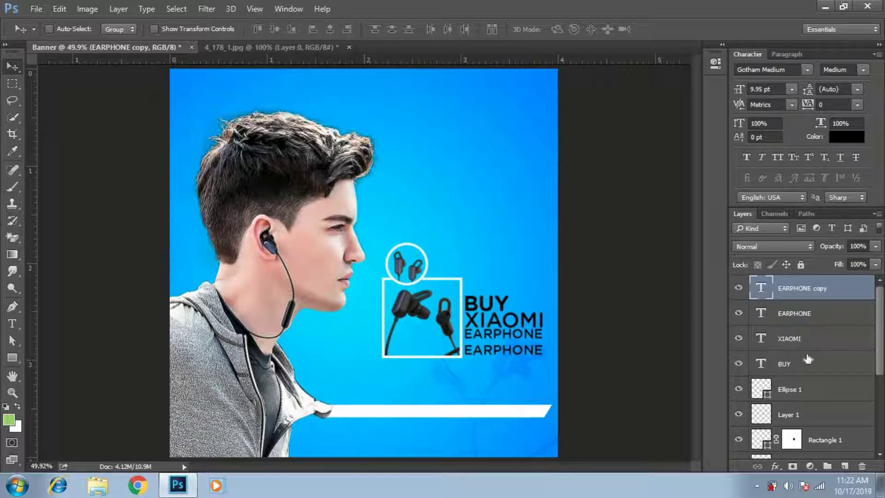
Change the duplicated line's text to 'at' and position it under EARPHONE
{"action": "double_click", "coordinate": [760, 288]}
{"action": "type", "text": "A"}
{"action": "key", "text": "BackSpace"}
{"action": "key", "text": "BackSpace"}
{"action": "type", "text": "at"}
{"action": "left_click", "coordinate": [12, 67]}
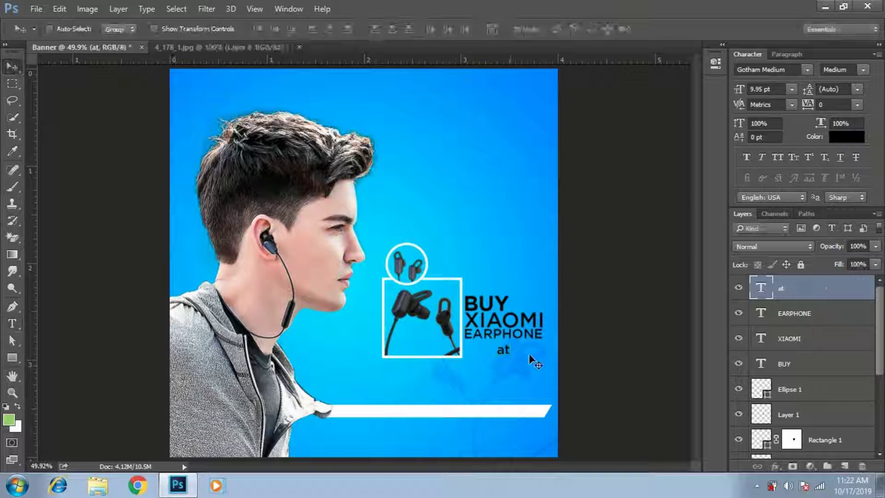
{"action": "key", "text": "shift+Left"}
{"action": "key", "text": "shift+Left"}
{"action": "key", "text": "shift+Left"}
{"action": "key", "text": "shift+Left"}
{"action": "key", "text": "shift+Left"}
{"action": "key", "text": "shift+Left"}
{"action": "key", "text": "shift+Left"}
{"action": "key", "text": "shift+Left"}
{"action": "key", "text": "shift+Left"}
{"action": "key", "text": "shift+Left"}
{"action": "key", "text": "shift+Up"}
{"action": "key", "text": "shift+Up"}
{"action": "key", "text": "shift+Left"}
{"action": "key", "text": "shift+Up"}
{"action": "key", "text": "Left"}
{"action": "key", "text": "Left"}
{"action": "key", "text": "Left"}
{"action": "key", "text": "Left"}
{"action": "key", "text": "Left"}
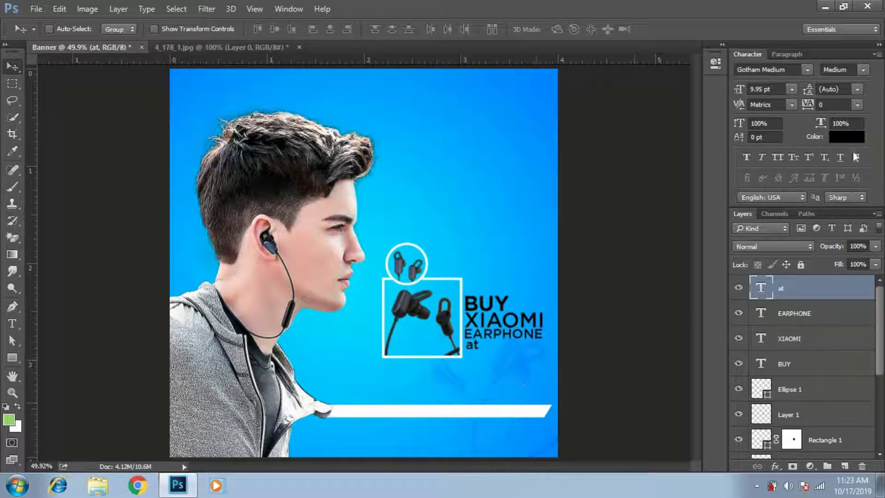
Make the 'at' text white (#ffffff) in Gotham Book weight
{"action": "left_click", "coordinate": [857, 137]}
{"action": "type", "text": "ffffff"}
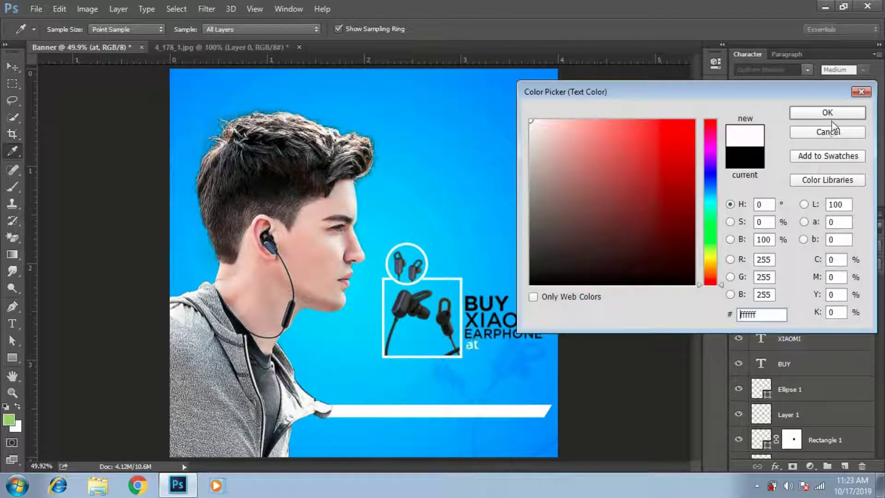
{"action": "left_click", "coordinate": [829, 113]}
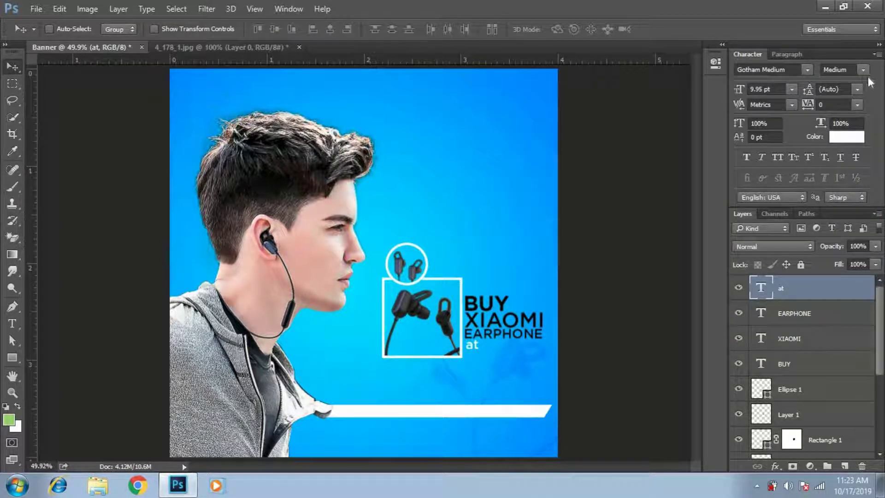
{"action": "left_click", "coordinate": [862, 70]}
{"action": "left_click", "coordinate": [843, 105]}
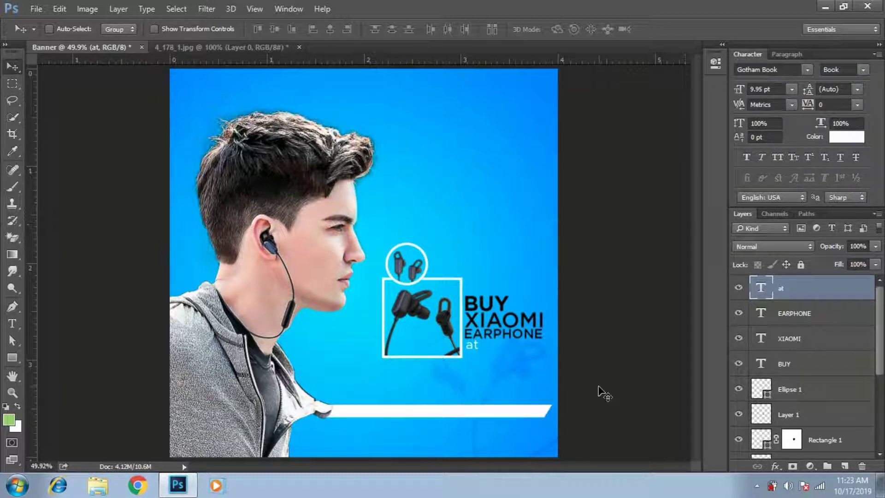
Duplicate 'at' beside itself, retype it as 1499/-, and enlarge it to about twice the size
{"action": "left_click_drag", "start_coordinate": [598, 386], "coordinate": [599, 388]}
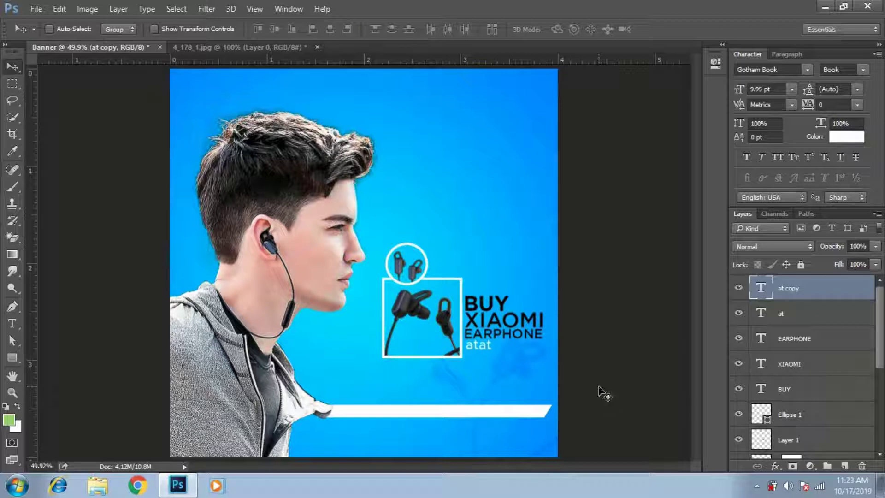
{"action": "left_click_drag", "start_coordinate": [598, 389], "coordinate": [604, 391]}
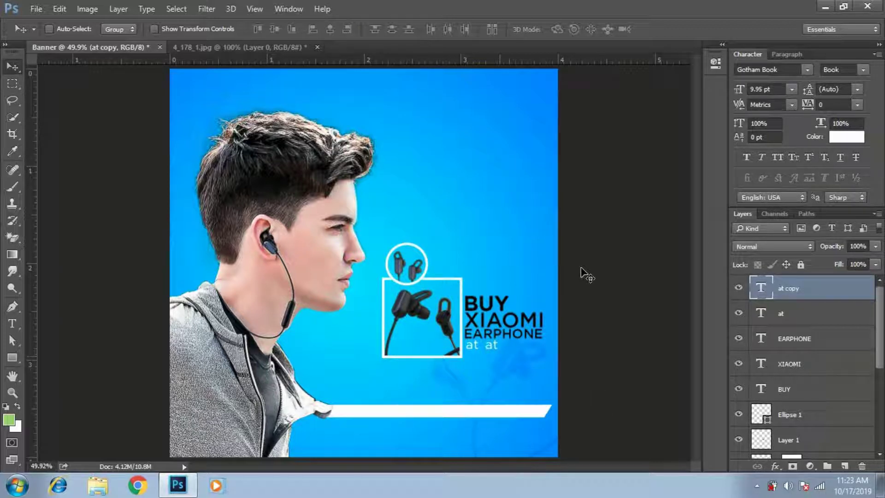
{"action": "double_click", "coordinate": [761, 282]}
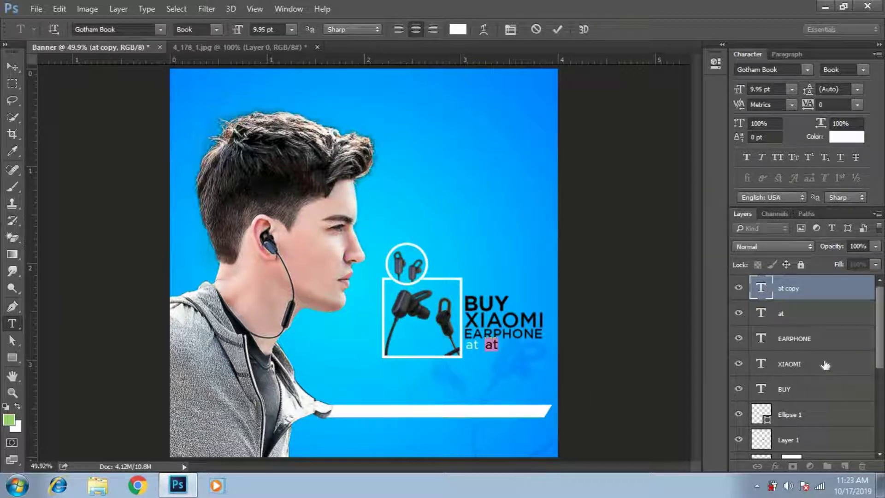
{"action": "type", "text": "9/-"}
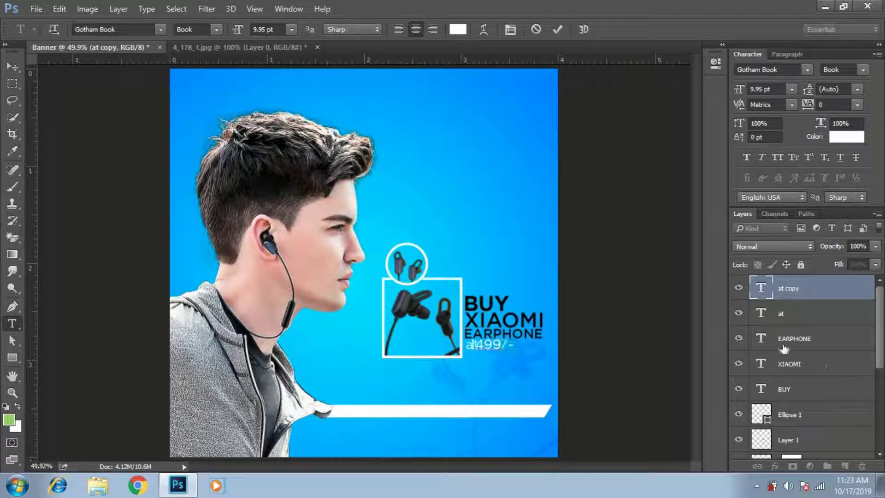
{"action": "key", "text": "ctrl+Return"}
{"action": "left_click", "coordinate": [516, 353]}
{"action": "left_click_drag", "start_coordinate": [559, 377], "coordinate": [550, 365]}
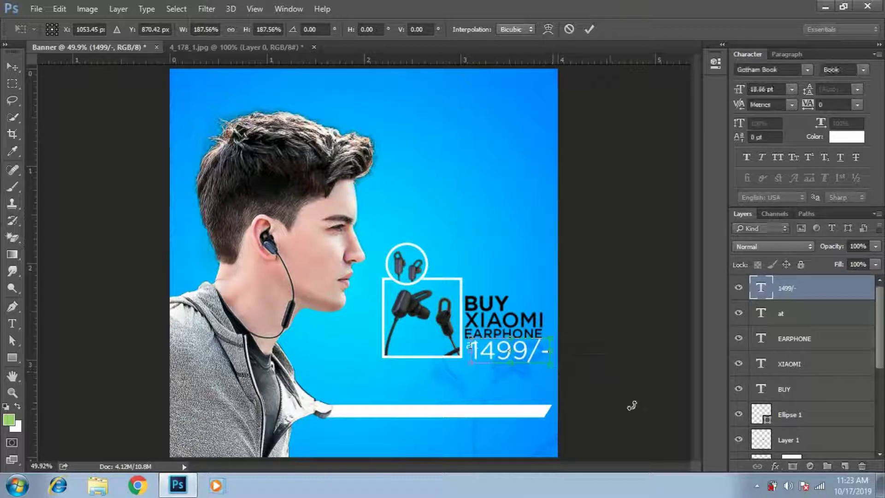
{"action": "key", "text": "Return"}
Make 1499/- Gotham Bold, shrink it slightly, and nudge it into place beside 'at'
{"action": "key", "text": "shift+Right"}
{"action": "key", "text": "shift+Right"}
{"action": "key", "text": "shift+Right"}
{"action": "key", "text": "shift+Right"}
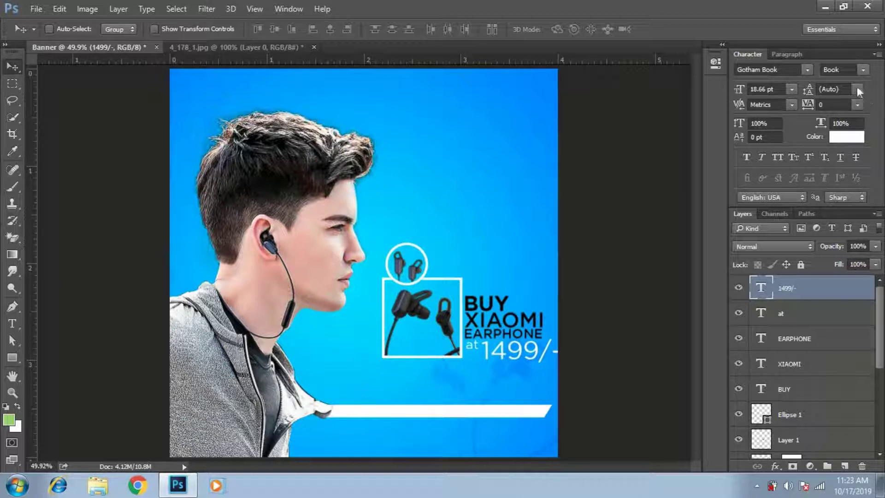
{"action": "left_click", "coordinate": [863, 69]}
{"action": "left_click", "coordinate": [824, 138]}
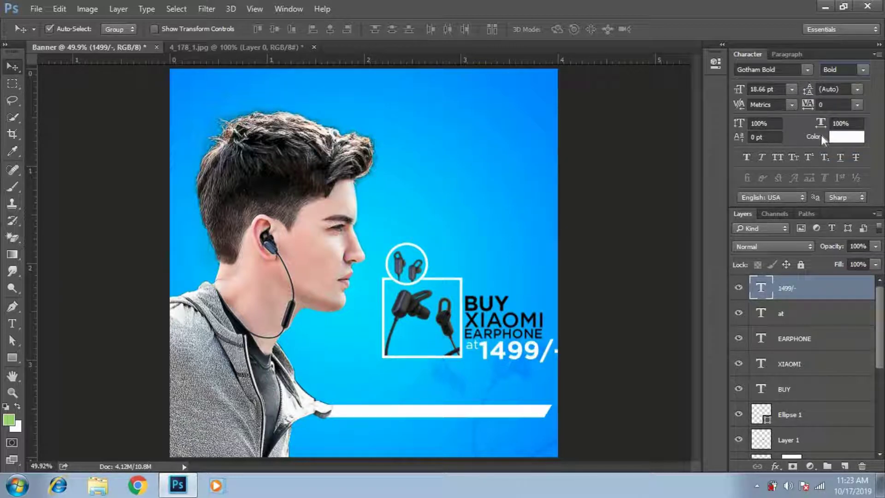
{"action": "key", "text": "ctrl+t"}
{"action": "left_click_drag", "start_coordinate": [560, 360], "coordinate": [555, 360]}
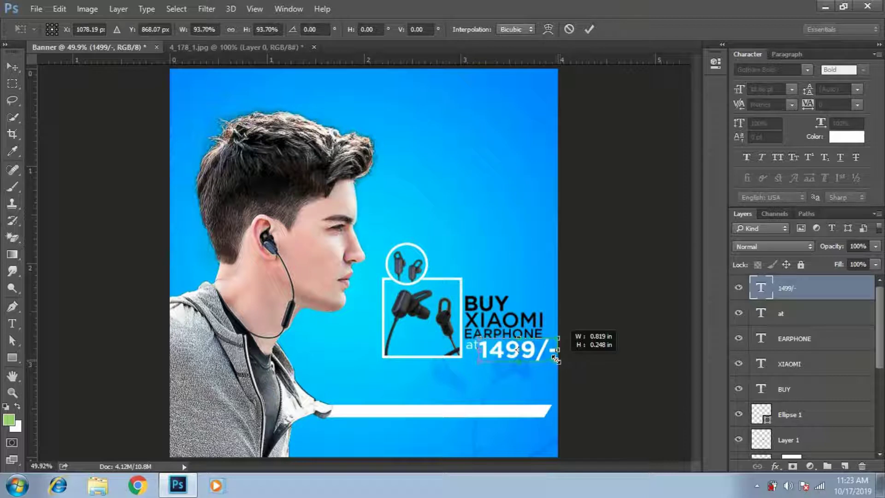
{"action": "key", "text": "Return"}
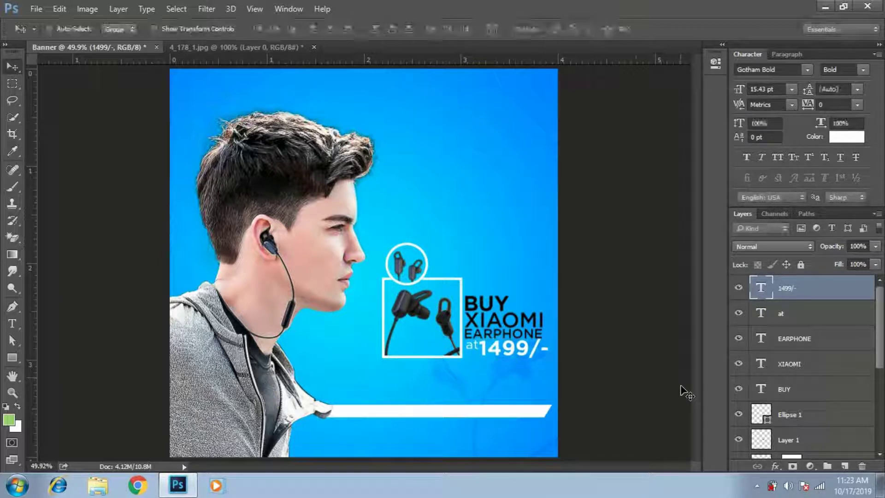
{"action": "key", "text": "Right"}
{"action": "key", "text": "Right"}
{"action": "key", "text": "Right"}
{"action": "key", "text": "Down"}
{"action": "key", "text": "Down"}
{"action": "key", "text": "Down"}
{"action": "key", "text": "Down"}
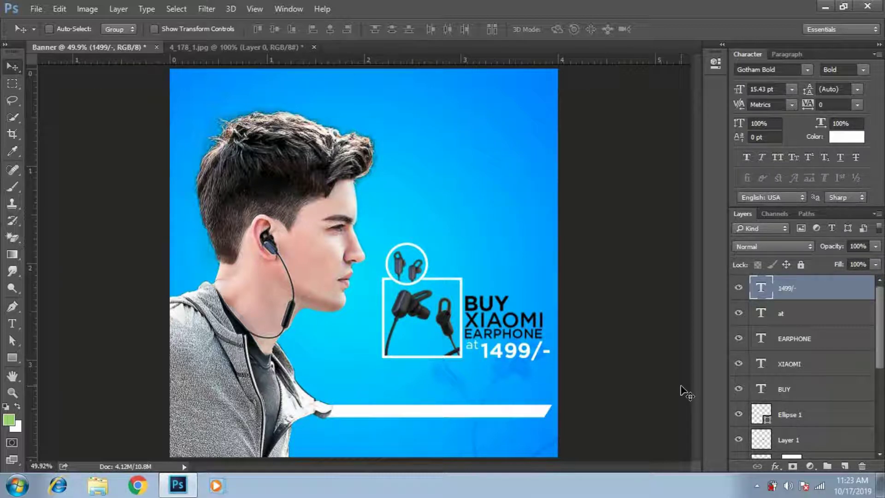
Draw a white (#ffffff) rounded pill with 17.5 px corners beneath the 1499/- price
{"action": "left_click", "coordinate": [12, 357]}
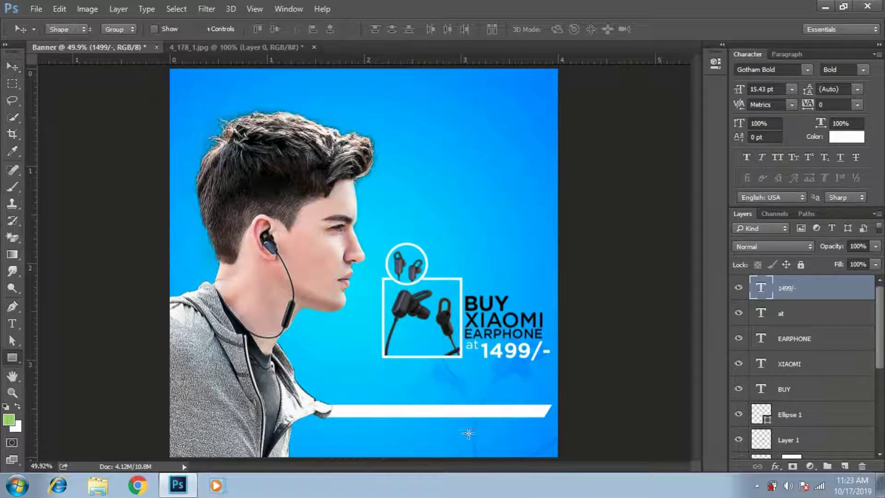
{"action": "left_click_drag", "start_coordinate": [480, 363], "coordinate": [546, 374]}
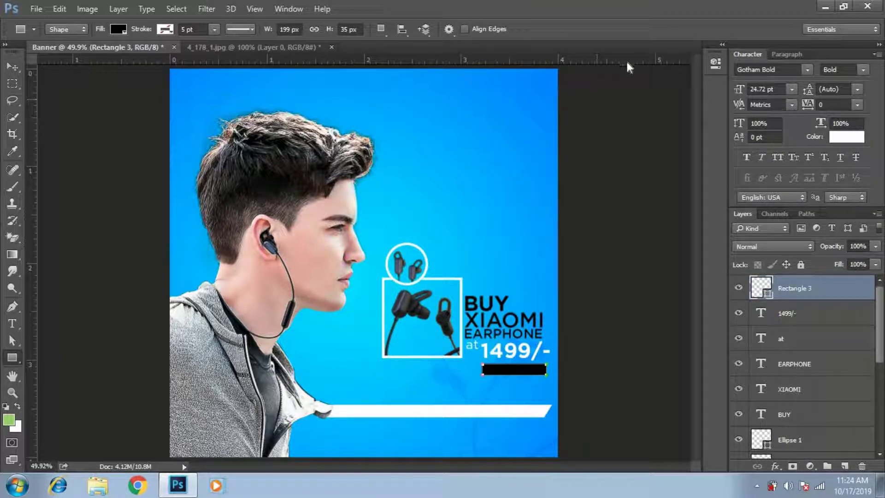
{"action": "left_click", "coordinate": [717, 62]}
{"action": "left_click_drag", "start_coordinate": [528, 186], "coordinate": [611, 184]}
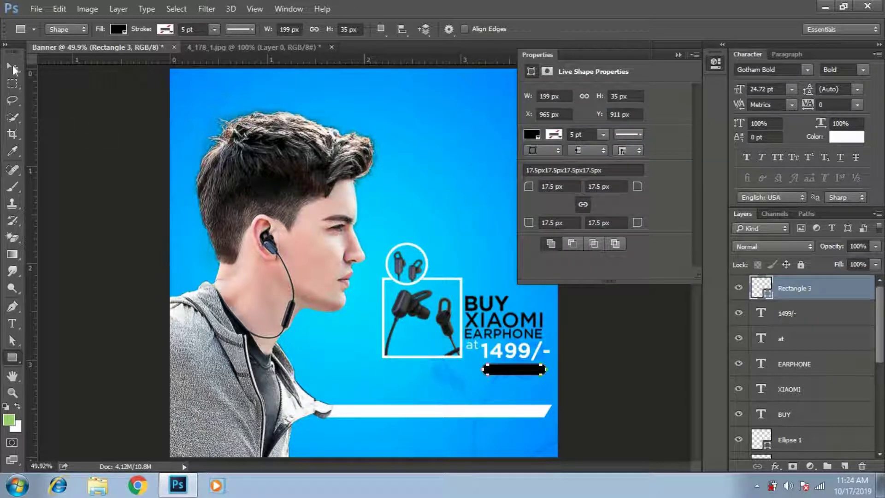
{"action": "key", "text": "v"}
{"action": "left_click", "coordinate": [678, 55]}
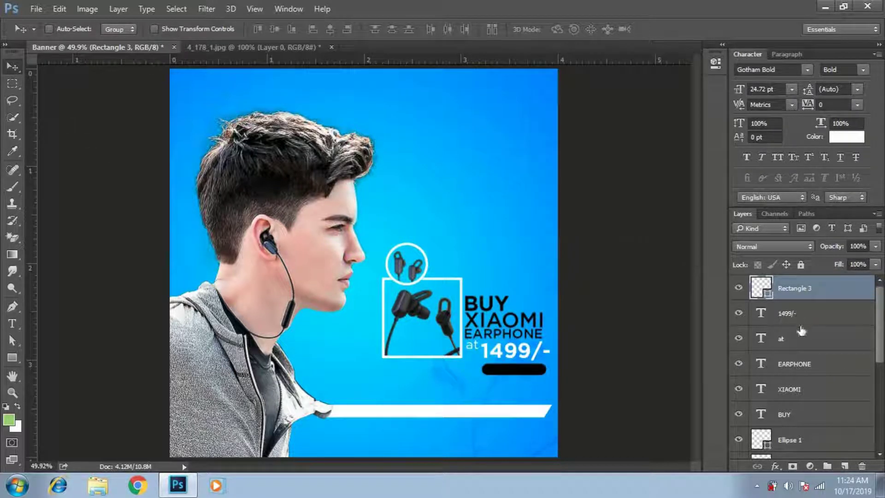
{"action": "double_click", "coordinate": [760, 286]}
{"action": "type", "text": "ffffff"}
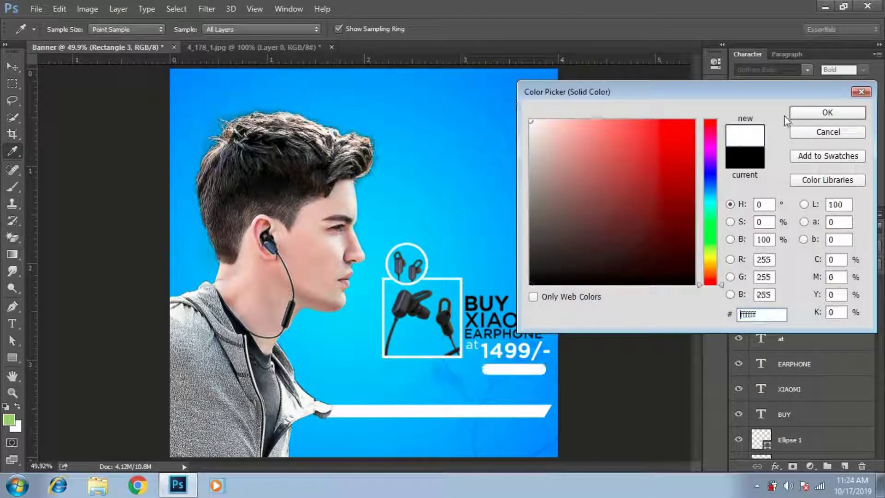
{"action": "key", "text": "Return"}
{"action": "key", "text": "Up"}
{"action": "key", "text": "Up"}
{"action": "key", "text": "Up"}
{"action": "key", "text": "Left"}
{"action": "key", "text": "Left"}
{"action": "key", "text": "Left"}
{"action": "key", "text": "Right"}
{"action": "key", "text": "Right"}
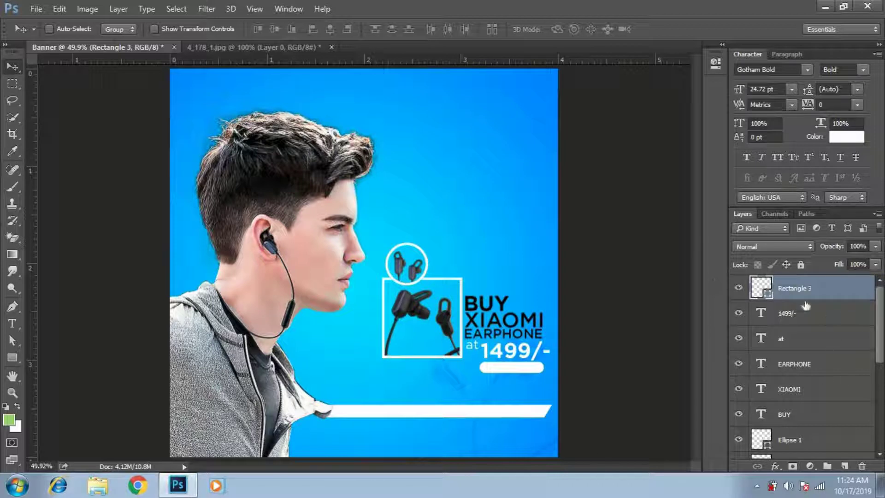
Duplicate the 1499/- text below the pill and retype it as '17% off'
{"action": "left_click", "coordinate": [801, 307]}
{"action": "key", "text": "ctrl+j"}
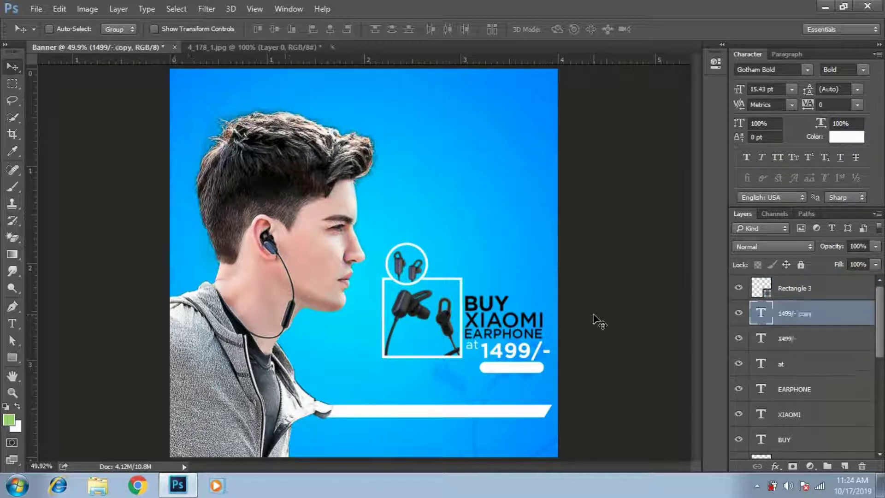
{"action": "key", "text": "shift+Down"}
{"action": "key", "text": "shift+Down"}
{"action": "key", "text": "shift+Down"}
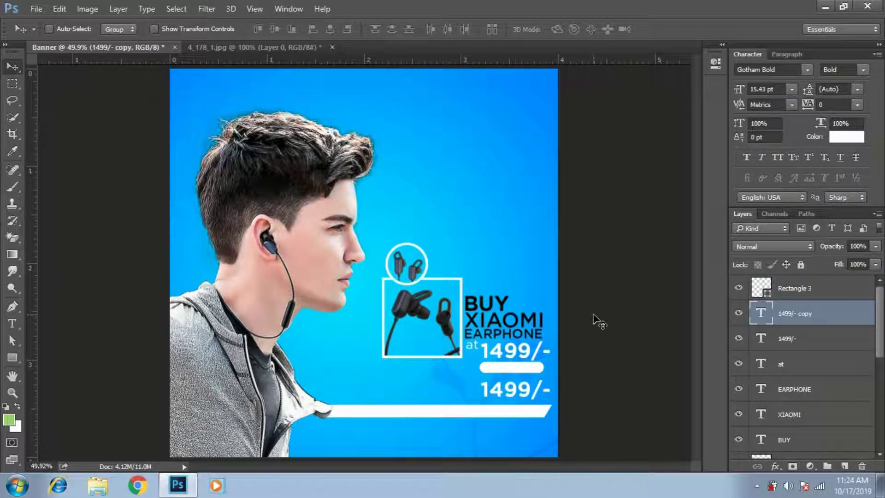
{"action": "double_click", "coordinate": [761, 313]}
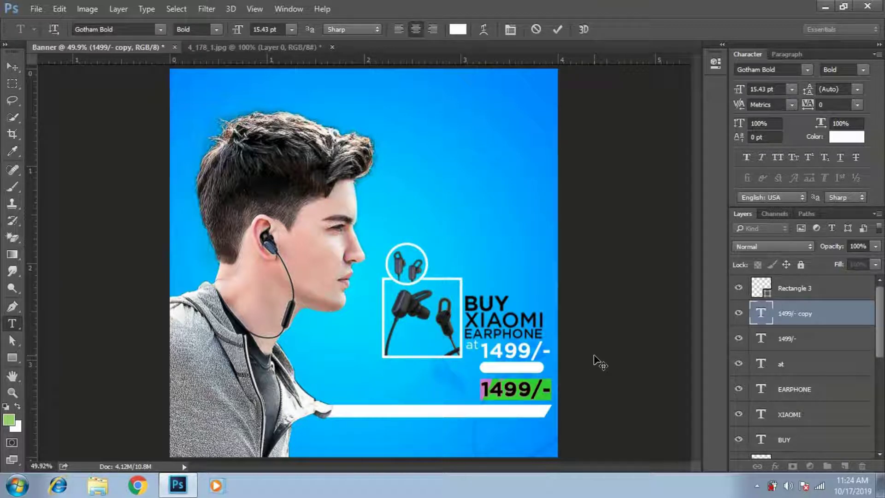
{"action": "type", "text": "17% off"}
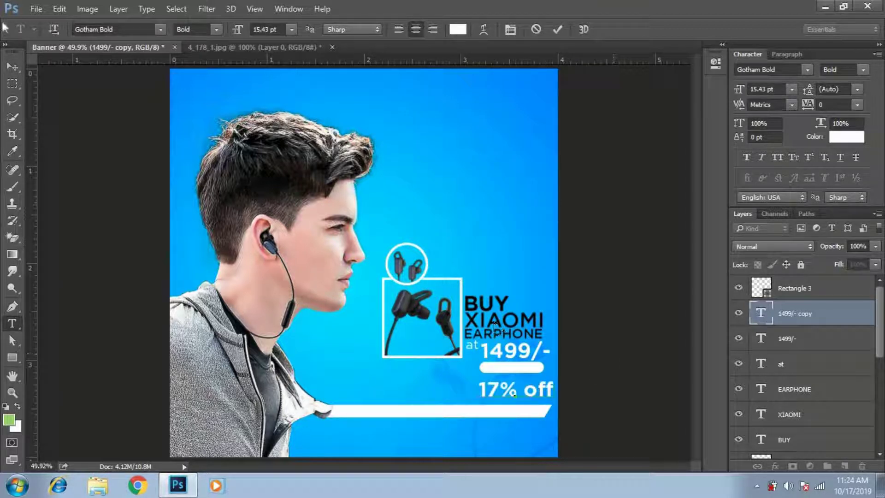
{"action": "left_click", "coordinate": [12, 66]}
Scale '17% off' proportionally to 61% and stack it above the pill layer
{"action": "key", "text": "ctrl+t"}
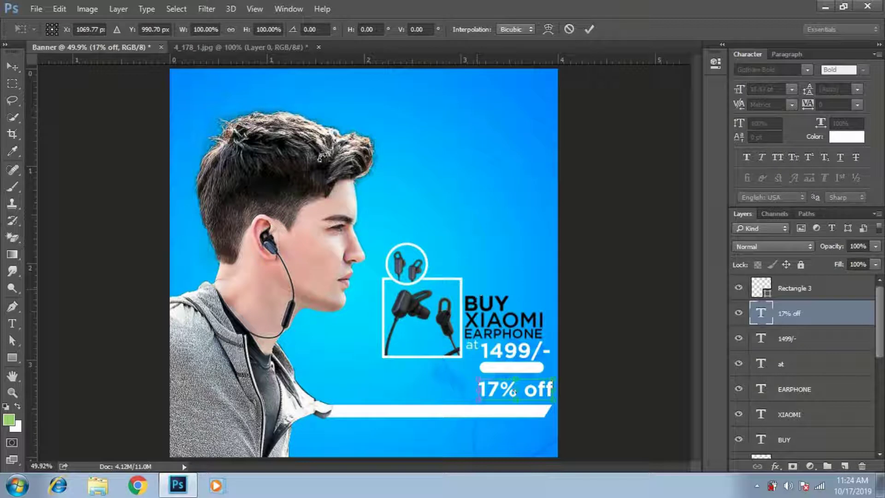
{"action": "left_click", "coordinate": [231, 30]}
{"action": "double_click", "coordinate": [200, 29]}
{"action": "type", "text": "61"}
{"action": "key", "text": "Return"}
{"action": "key", "text": "Return"}
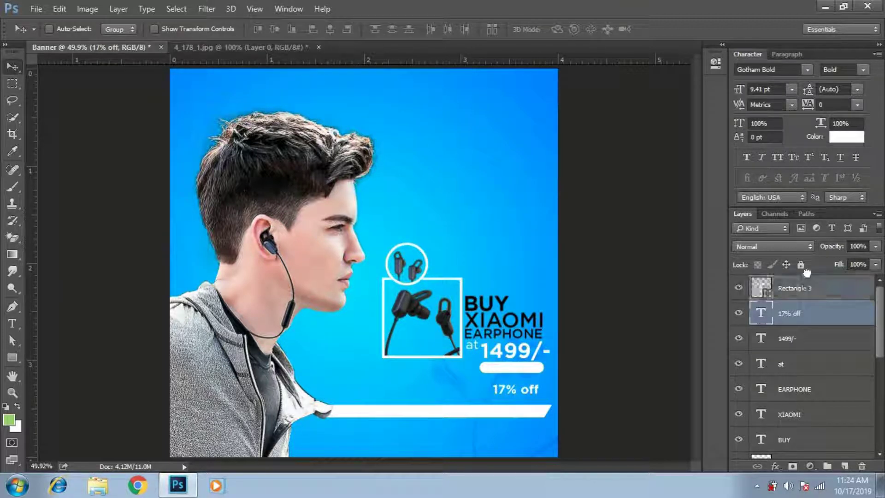
{"action": "left_click_drag", "start_coordinate": [800, 316], "coordinate": [802, 281]}
Color '17% off' black (#000000) and nudge it onto the white pill
{"action": "left_click", "coordinate": [846, 136]}
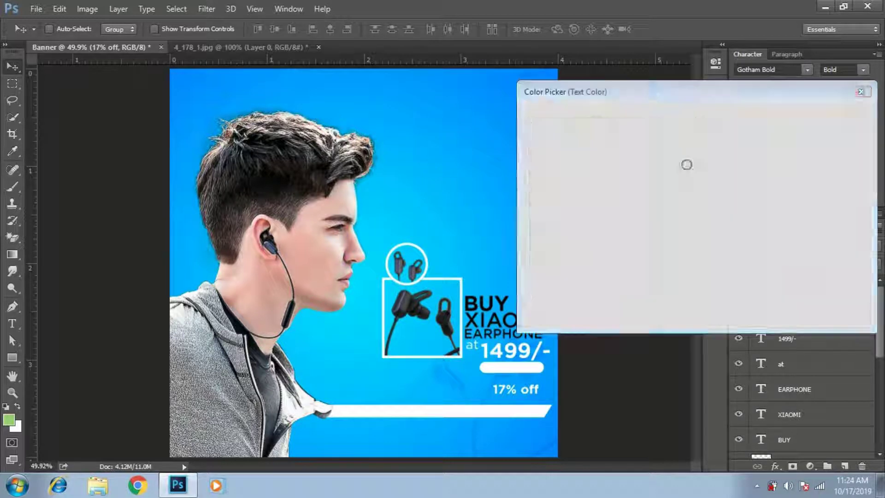
{"action": "type", "text": "000000"}
{"action": "left_click", "coordinate": [817, 114]}
{"action": "key", "text": "shift+Up"}
{"action": "key", "text": "shift+Up"}
{"action": "key", "text": "shift+Up"}
{"action": "key", "text": "shift+Up"}
{"action": "key", "text": "shift+Up"}
{"action": "key", "text": "shift+Up"}
{"action": "key", "text": "shift+Up"}
{"action": "key", "text": "shift+Up"}
{"action": "key", "text": "shift+Up"}
{"action": "key", "text": "Up"}
{"action": "key", "text": "Up"}
{"action": "key", "text": "Up"}
{"action": "key", "text": "Up"}
{"action": "key", "text": "Up"}
{"action": "key", "text": "Up"}
{"action": "key", "text": "Up"}
{"action": "key", "text": "Up"}
{"action": "key", "text": "Up"}
{"action": "key", "text": "Up"}
{"action": "key", "text": "Left"}
{"action": "key", "text": "Left"}
{"action": "key", "text": "Left"}
{"action": "key", "text": "Left"}
{"action": "key", "text": "Left"}
{"action": "key", "text": "Left"}
{"action": "key", "text": "Left"}
{"action": "key", "text": "Left"}
{"action": "key", "text": "Left"}
{"action": "key", "text": "Left"}
{"action": "key", "text": "Left"}
{"action": "key", "text": "Left"}
{"action": "key", "text": "Left"}
{"action": "key", "text": "Left"}
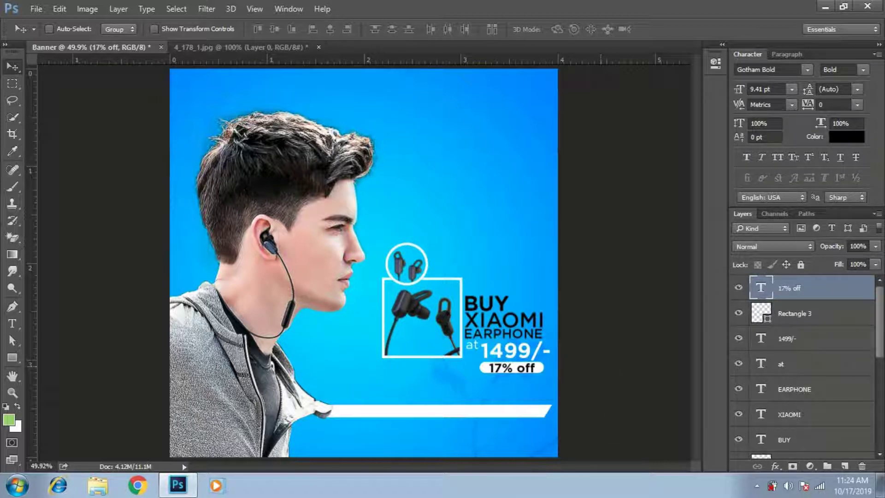
Color the 1499/- price bright yellow-green (#e4ff00)
{"action": "left_click", "coordinate": [809, 335]}
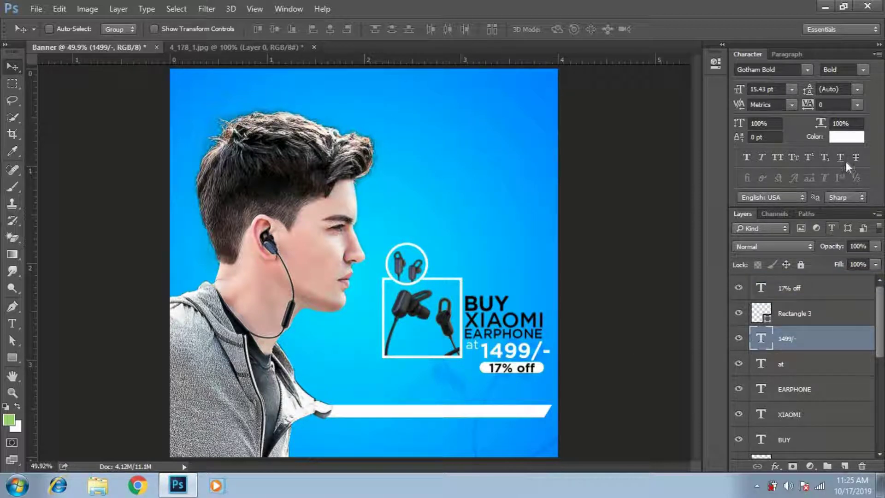
{"action": "left_click", "coordinate": [846, 137]}
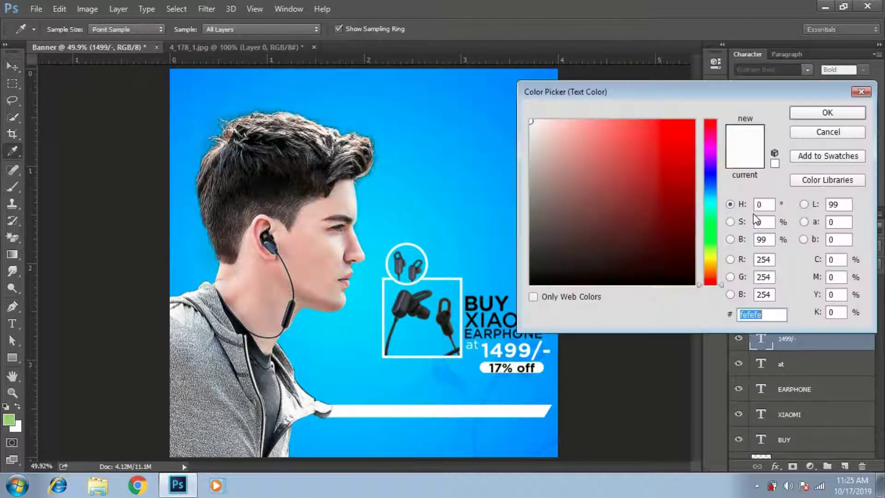
{"action": "left_click", "coordinate": [711, 254]}
{"action": "left_click_drag", "start_coordinate": [672, 136], "coordinate": [706, 103]}
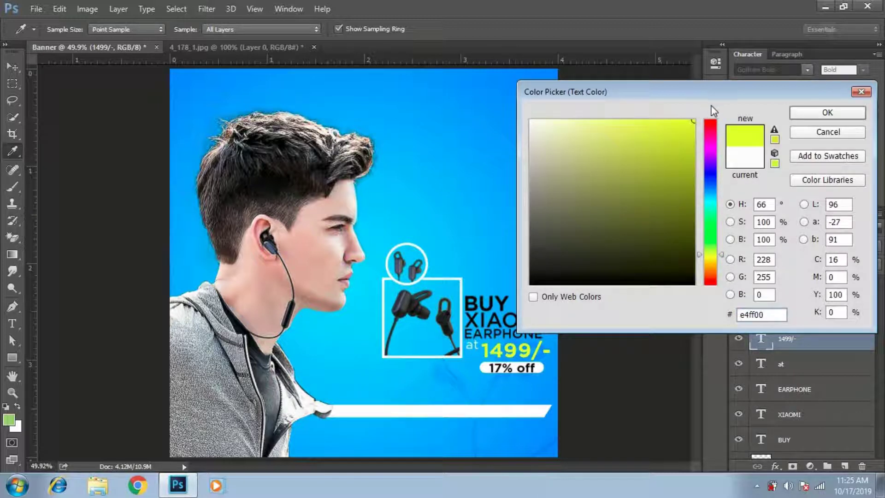
{"action": "left_click", "coordinate": [827, 113]}
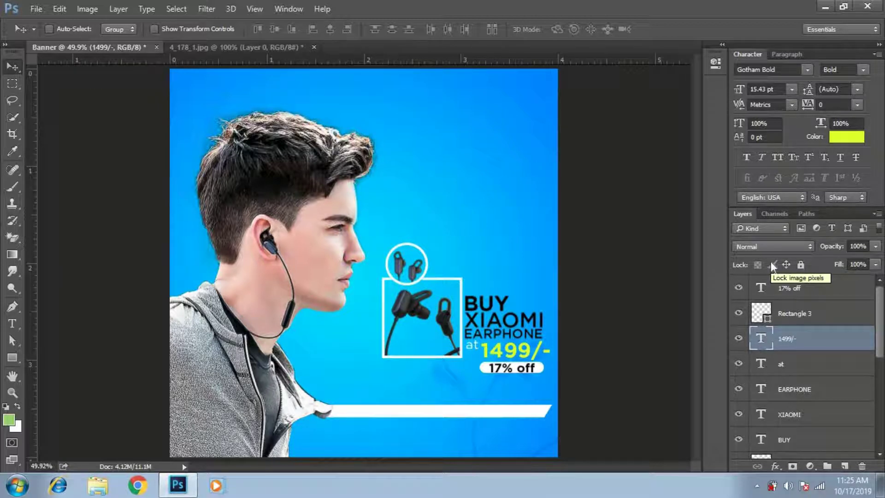
Nudge the headline, price and '17% off' text block up and slightly right
{"action": "left_click", "coordinate": [813, 288]}
{"action": "left_click", "coordinate": [801, 438], "text": "shift"}
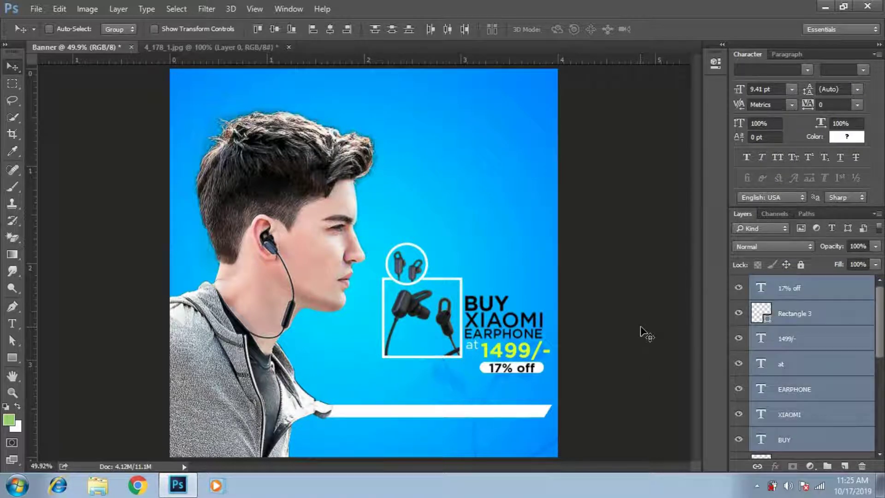
{"action": "key", "text": "shift+Up"}
{"action": "key", "text": "shift+Up"}
{"action": "key", "text": "shift+Up"}
{"action": "key", "text": "shift+Up"}
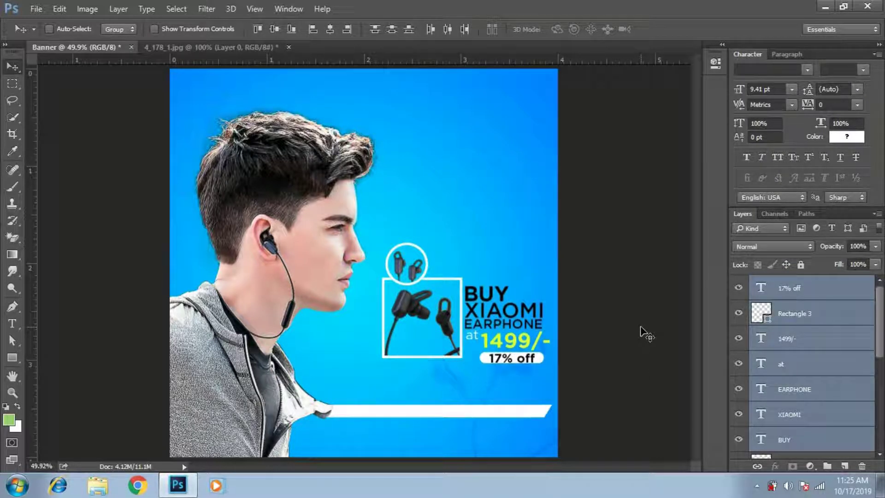
{"action": "key", "text": "Right"}
{"action": "key", "text": "Right"}
{"action": "key", "text": "Right"}
{"action": "key", "text": "Right"}
{"action": "key", "text": "Up"}
{"action": "key", "text": "Up"}
{"action": "key", "text": "Up"}
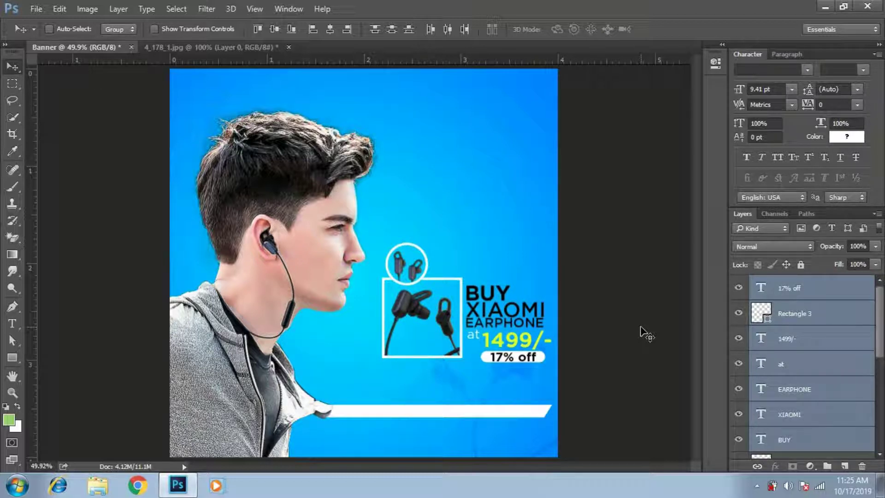
{"action": "key", "text": "Right"}
{"action": "key", "text": "Right"}
{"action": "key", "text": "Right"}
{"action": "key", "text": "Left"}
{"action": "key", "text": "Left"}
{"action": "key", "text": "Left"}
{"action": "left_click", "coordinate": [776, 320]}
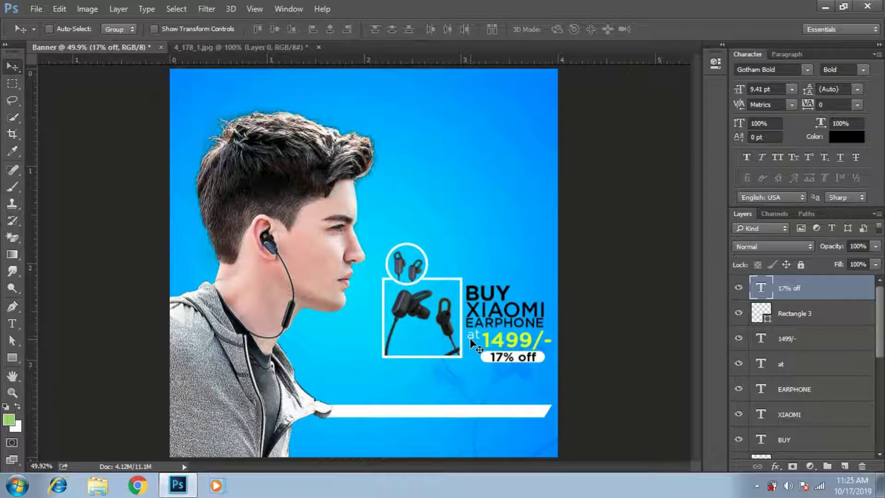
{"action": "key", "text": "ctrl+o"}
Open the star-rating image, bring it into Banner, shrink it and place it under the frame
{"action": "left_click", "coordinate": [416, 106]}
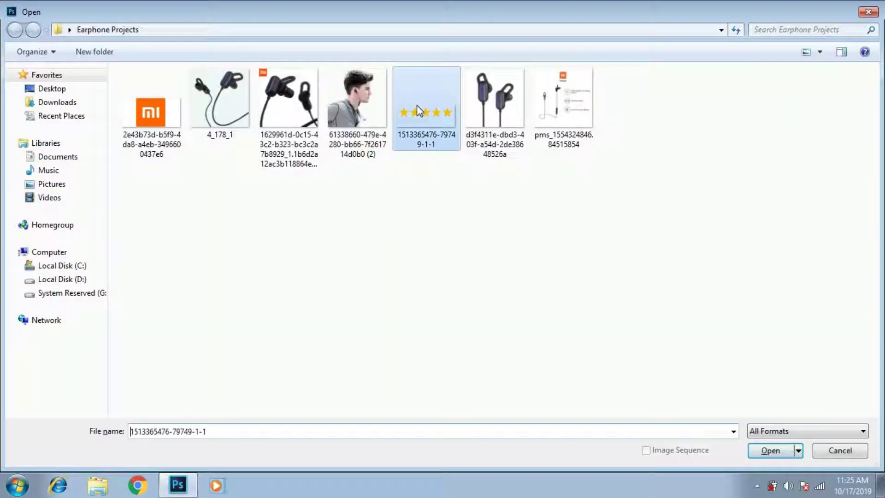
{"action": "left_click", "coordinate": [757, 450]}
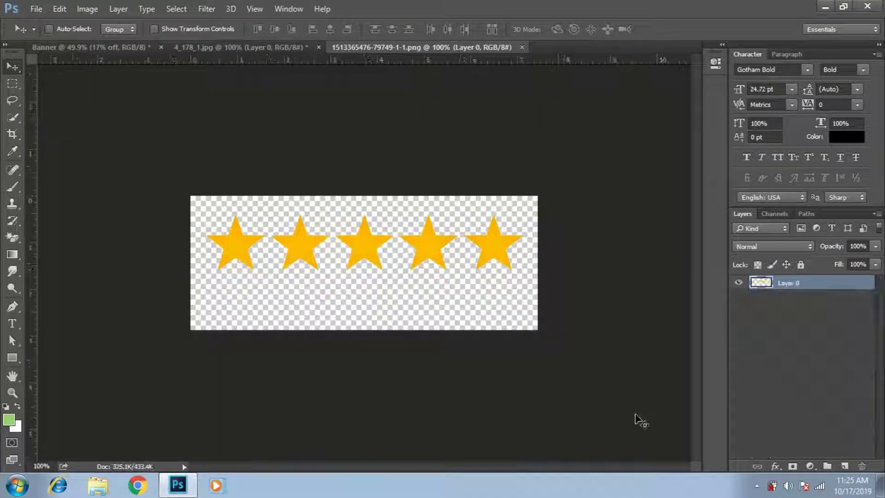
{"action": "mouse_move", "coordinate": [447, 237]}
{"action": "left_mouse_down"}
{"action": "mouse_move", "coordinate": [179, 29]}
{"action": "mouse_move", "coordinate": [334, 232]}
{"action": "mouse_move", "coordinate": [451, 211]}
{"action": "left_mouse_up"}
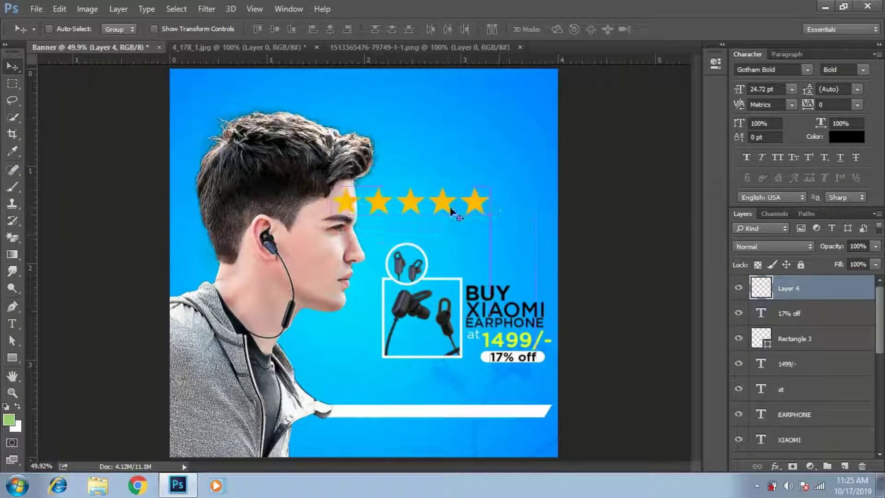
{"action": "key", "text": "ctrl+t"}
{"action": "left_click_drag", "start_coordinate": [332, 189], "coordinate": [445, 208]}
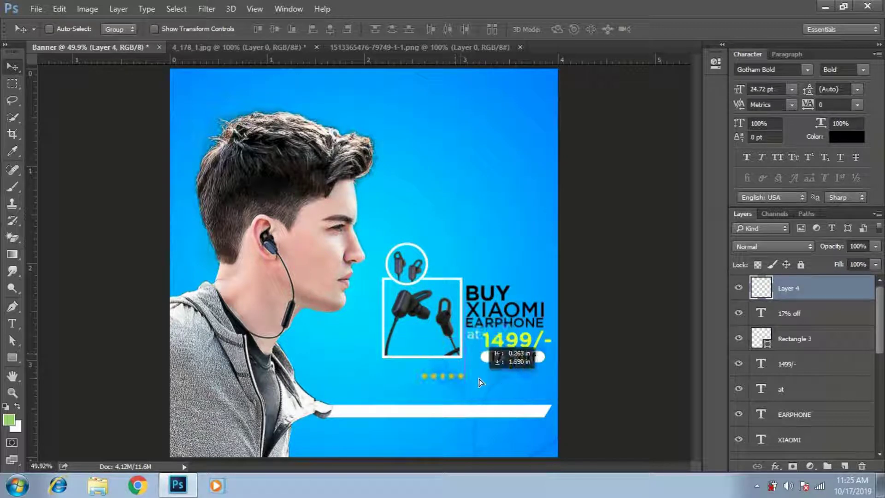
{"action": "left_click_drag", "start_coordinate": [477, 380], "coordinate": [473, 374]}
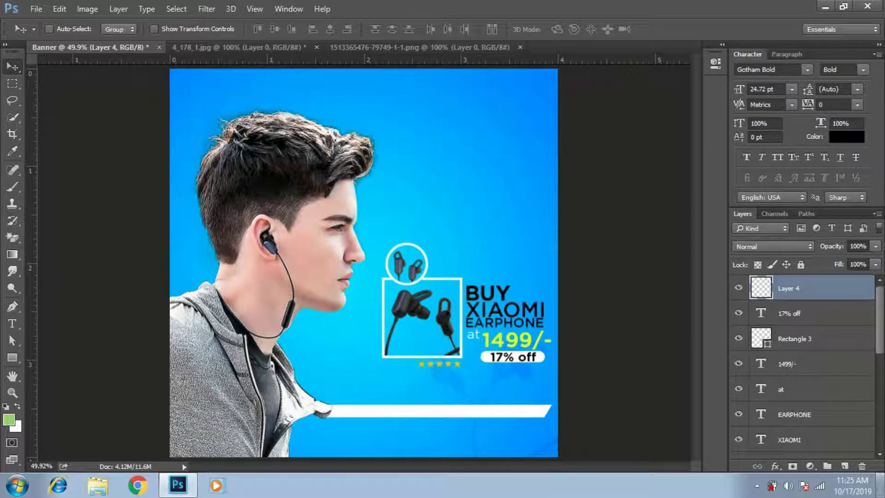
Duplicate the stars layer and fill the lower copy's stars with black
{"action": "key", "text": "ctrl+j"}
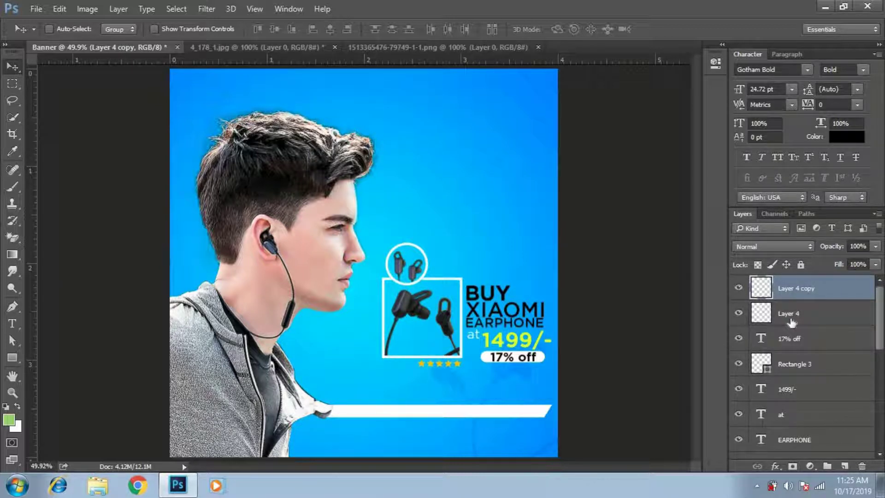
{"action": "left_click_drag", "start_coordinate": [791, 324], "coordinate": [766, 313]}
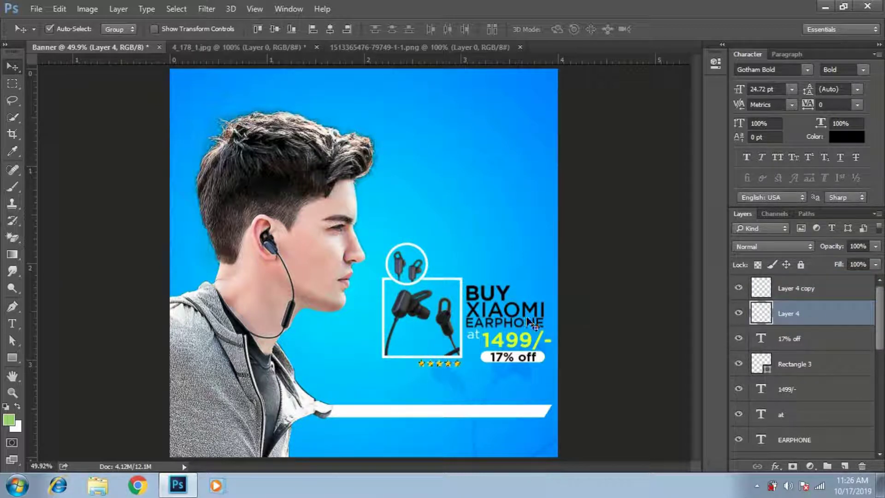
{"action": "left_click_drag", "start_coordinate": [766, 313], "coordinate": [760, 318]}
{"action": "key", "text": "shift+F5"}
{"action": "left_click", "coordinate": [438, 131]}
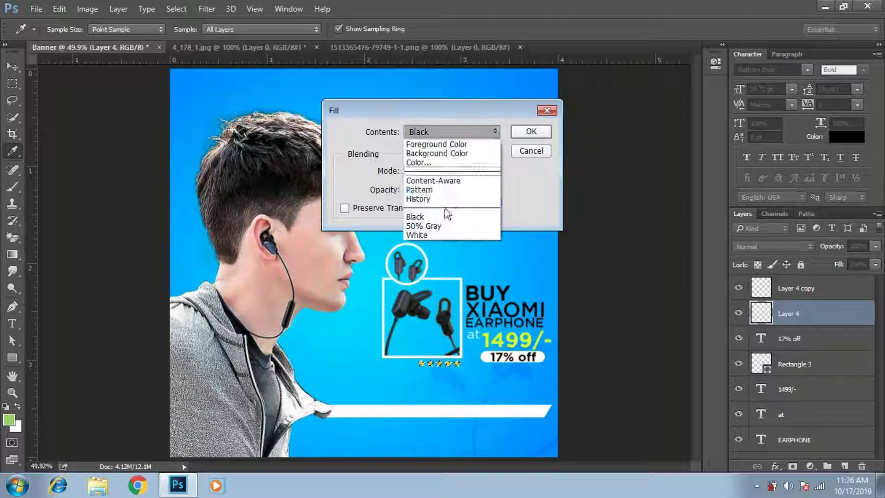
{"action": "left_click", "coordinate": [442, 216]}
{"action": "left_click", "coordinate": [530, 132]}
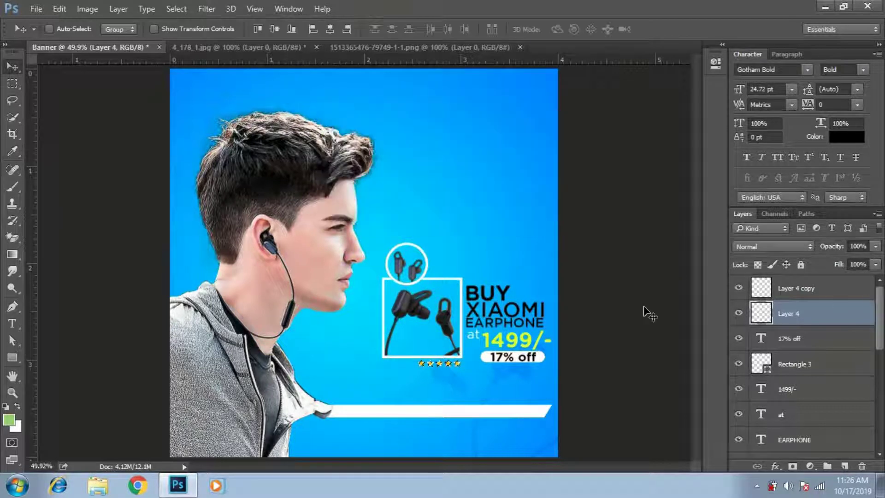
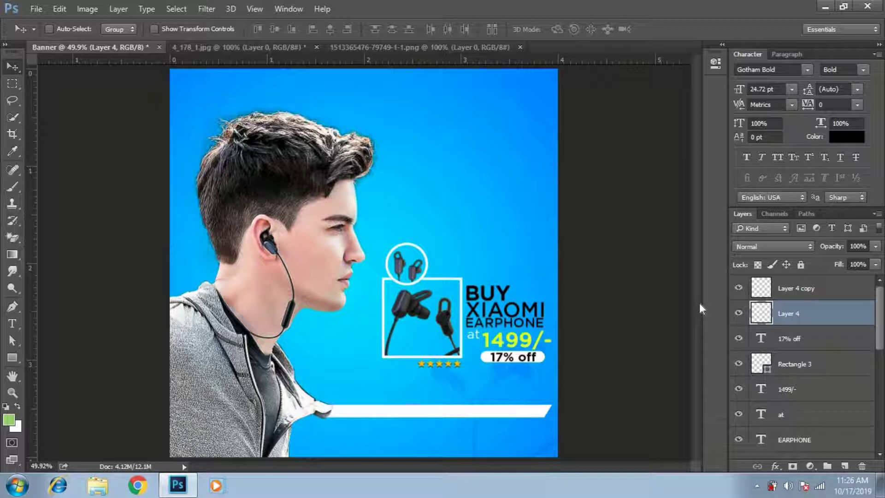
Add a '5 of 5 star' text line to the banner
{"action": "left_click", "coordinate": [12, 323]}
{"action": "left_click", "coordinate": [447, 157]}
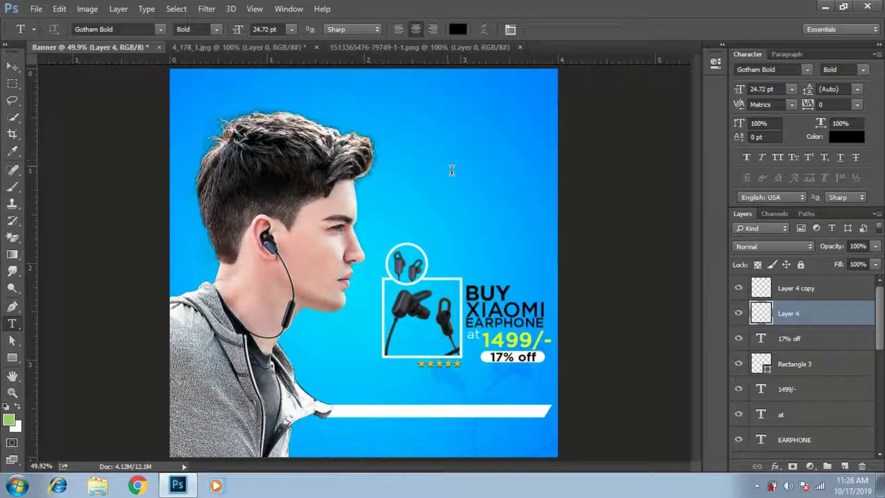
{"action": "type", "text": "5 of"}
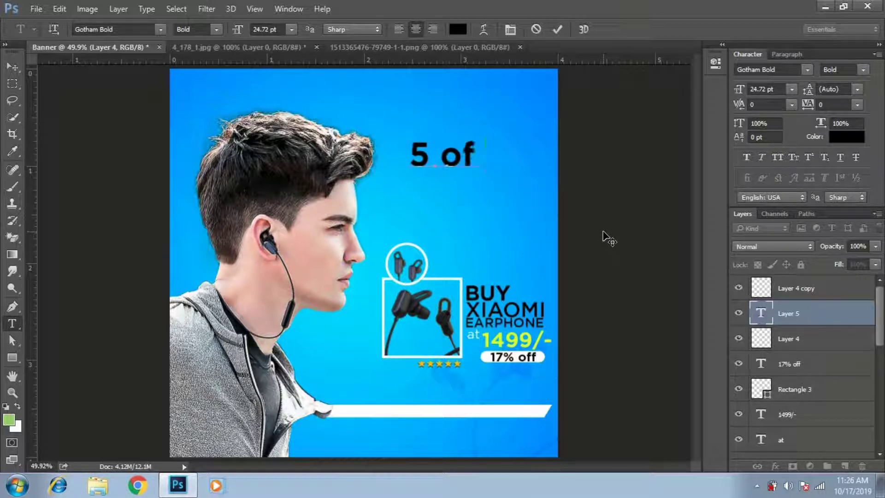
{"action": "type", "text": " 5 star"}
{"action": "key", "text": "ctrl+Return"}
{"action": "key", "text": "v"}
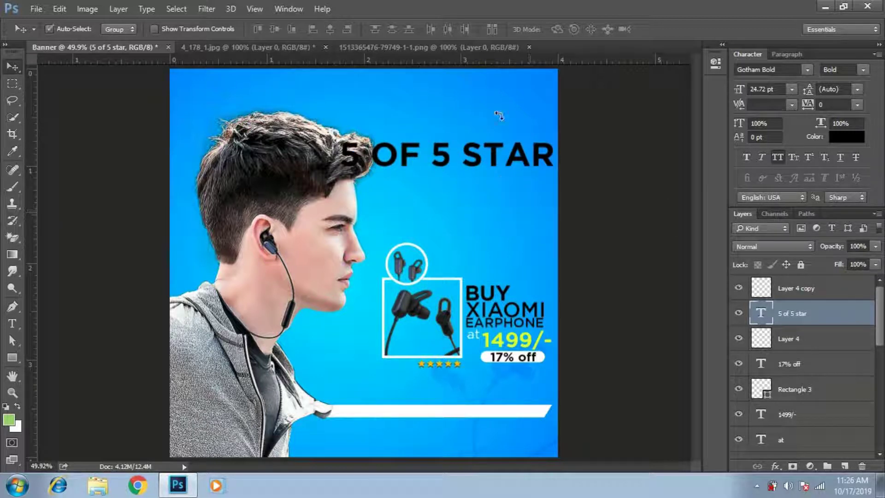
Scale the caption to 83% beneath the stars and colour it white (#ffffff)
{"action": "key", "text": "ctrl+t"}
{"action": "mouse_move", "coordinate": [511, 137]}
{"action": "left_mouse_down"}
{"action": "mouse_move", "coordinate": [440, 131]}
{"action": "mouse_move", "coordinate": [432, 373]}
{"action": "left_mouse_up"}
{"action": "key", "text": "Return"}
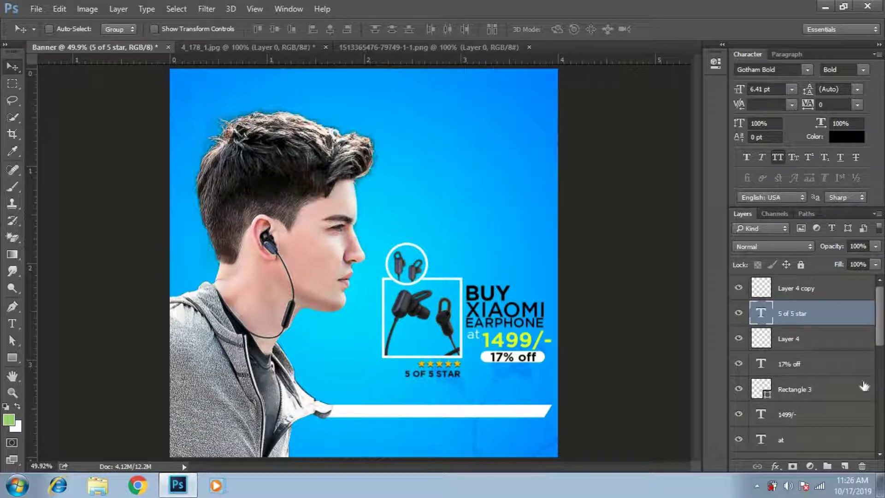
{"action": "key", "text": "ctrl+t"}
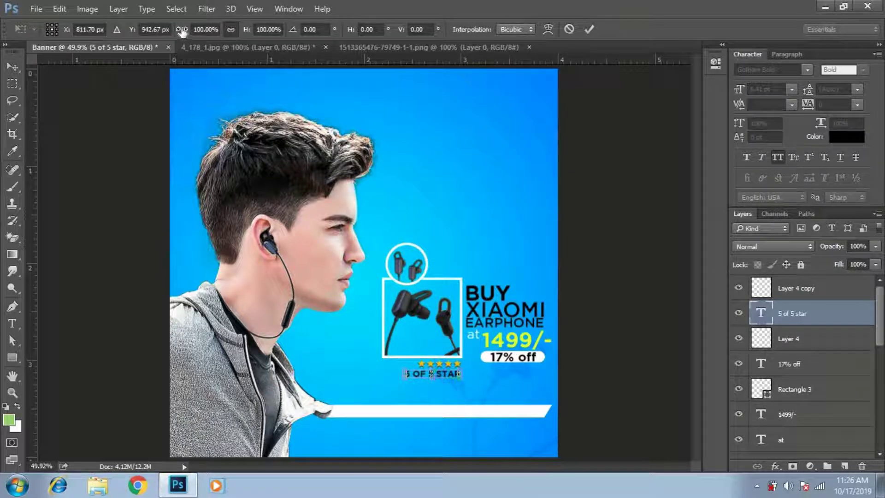
{"action": "left_click_drag", "start_coordinate": [180, 35], "coordinate": [171, 13]}
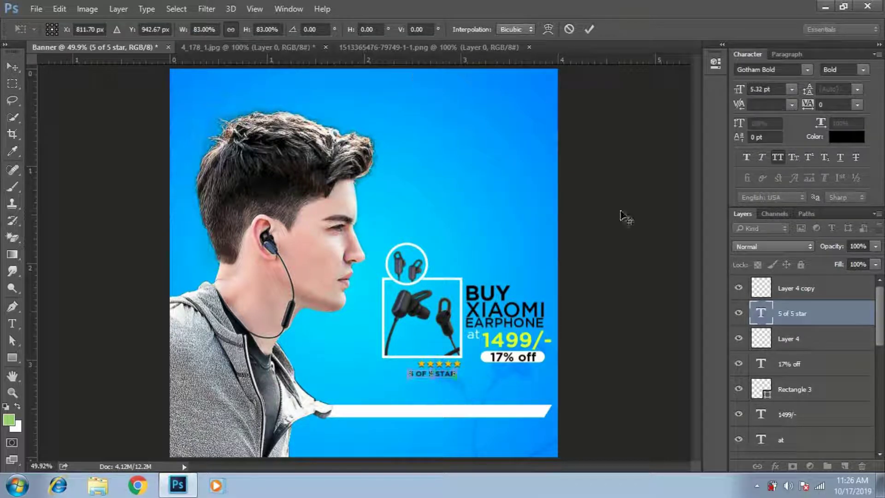
{"action": "key", "text": "Return"}
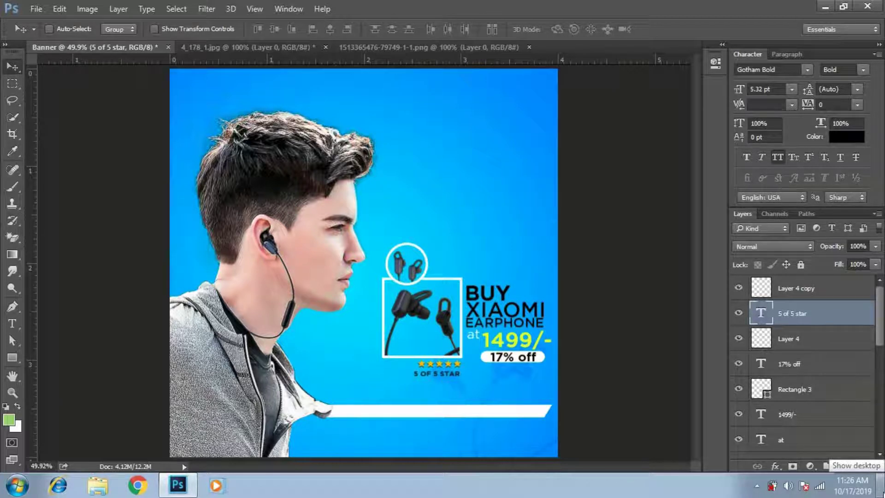
{"action": "left_click", "coordinate": [844, 137]}
{"action": "type", "text": "ffffff"}
{"action": "key", "text": "Return"}
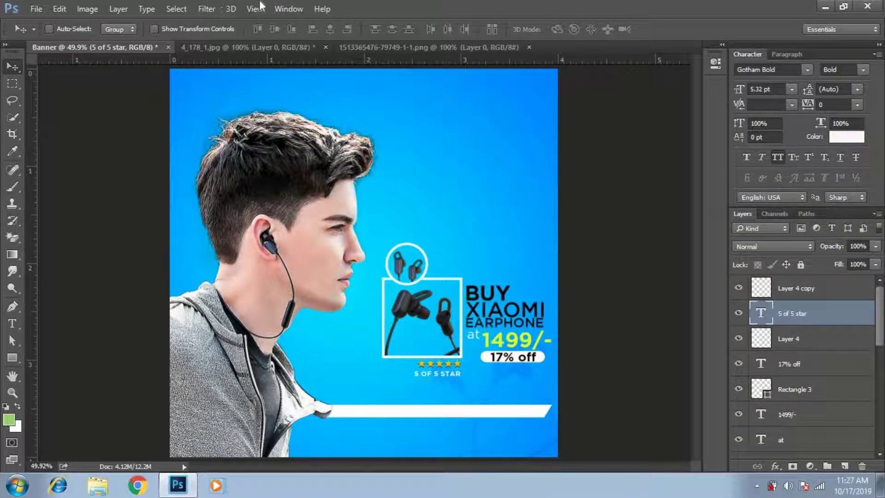
{"action": "left_click", "coordinate": [248, 48]}
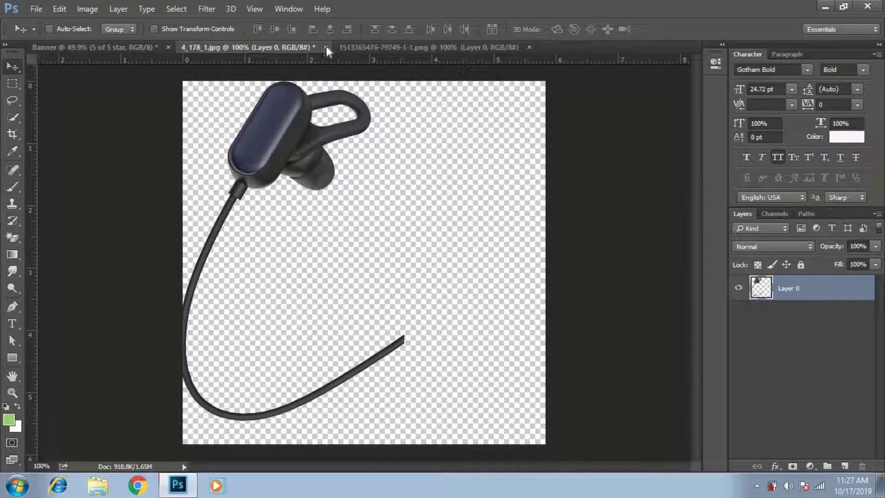
{"action": "left_click", "coordinate": [326, 47]}
{"action": "left_click", "coordinate": [451, 192]}
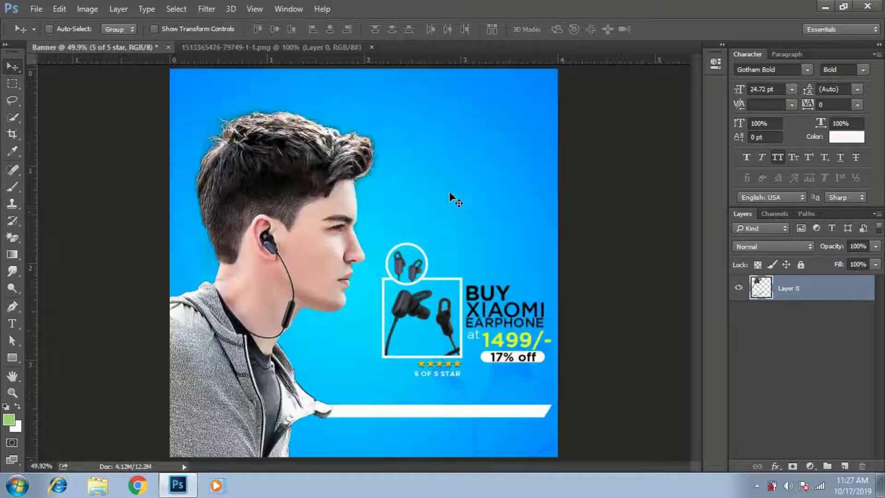
{"action": "left_click", "coordinate": [248, 48]}
{"action": "left_click", "coordinate": [372, 47]}
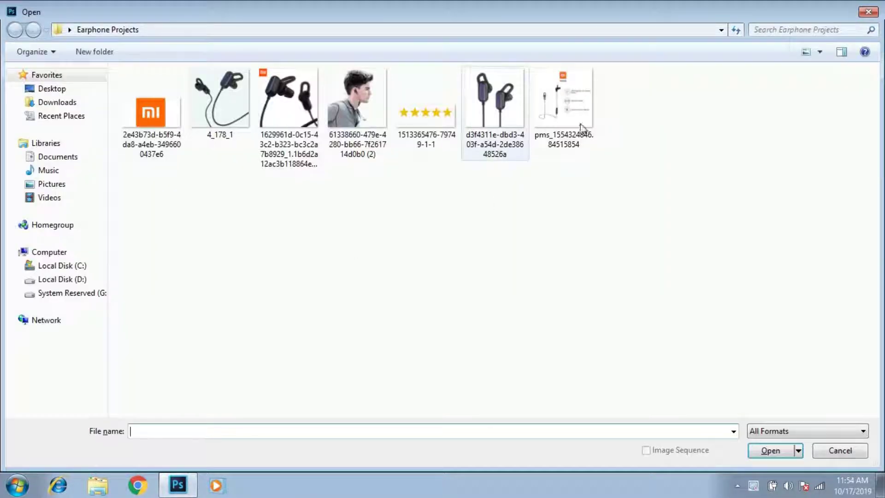
{"action": "left_click", "coordinate": [563, 106]}
{"action": "left_click", "coordinate": [768, 454]}
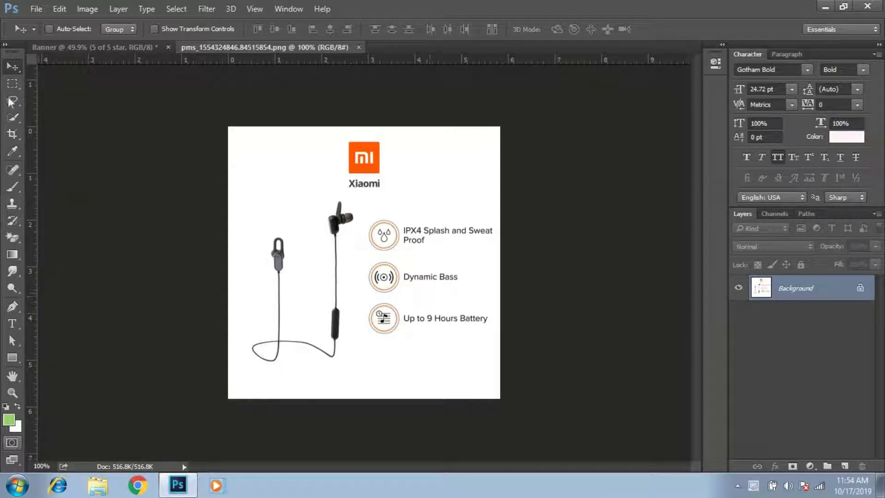
Cut the Dynamic Bass icon and paste it into the banner below the product box
{"action": "left_click", "coordinate": [12, 83]}
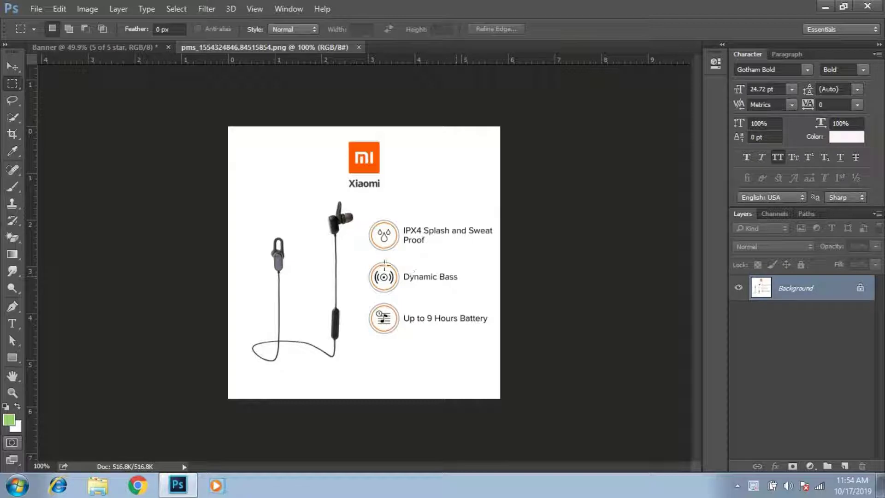
{"action": "left_click_drag", "start_coordinate": [365, 259], "coordinate": [401, 299]}
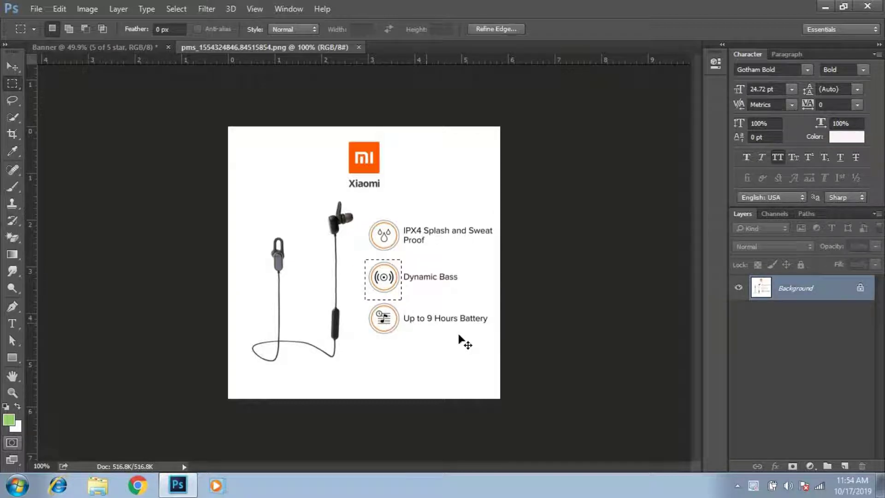
{"action": "key", "text": "ctrl+x"}
{"action": "key", "text": "v"}
{"action": "key", "text": "ctrl+Tab"}
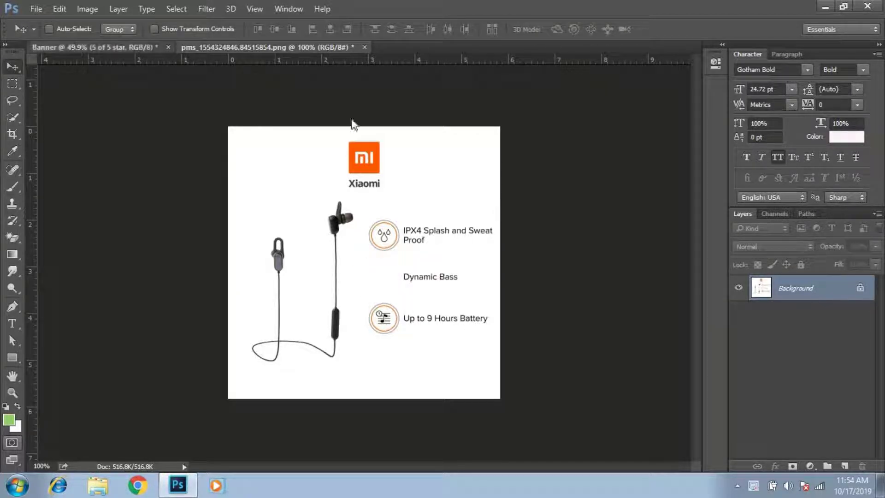
{"action": "key", "text": "ctrl+v"}
{"action": "left_click_drag", "start_coordinate": [418, 276], "coordinate": [394, 378]}
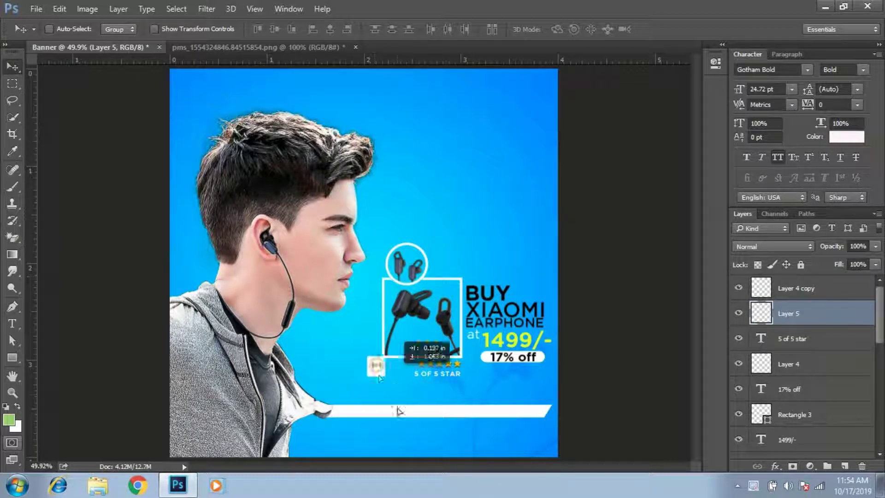
Enlarge the icon to about 158%, set it to Multiply, and nudge it down-left
{"action": "key", "text": "ctrl+t"}
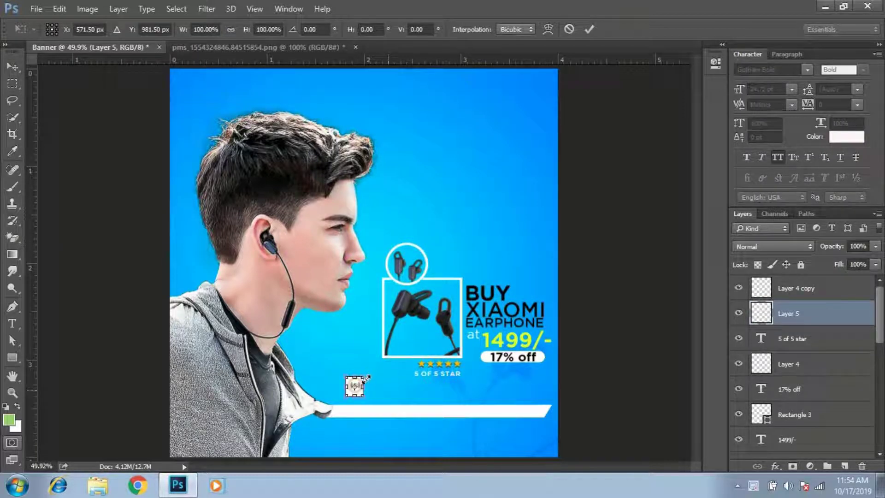
{"action": "left_click_drag", "start_coordinate": [363, 374], "coordinate": [374, 364]}
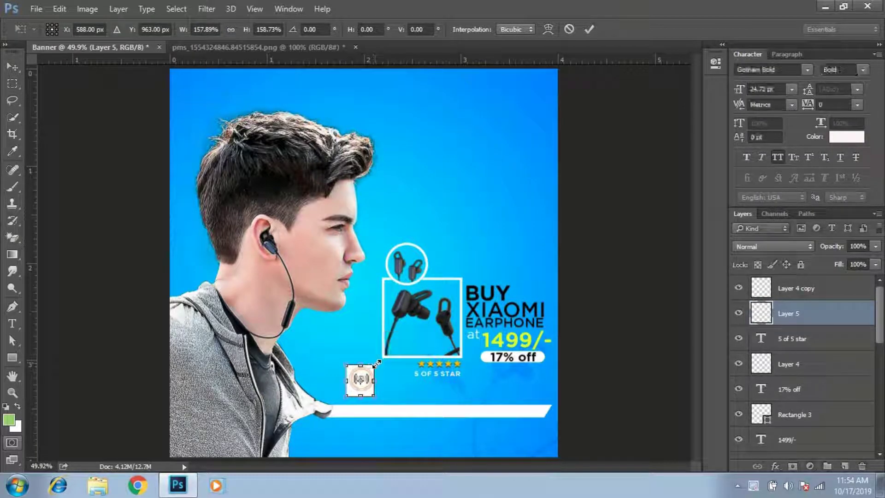
{"action": "key", "text": "Return"}
{"action": "left_click", "coordinate": [768, 244]}
{"action": "left_click", "coordinate": [747, 40]}
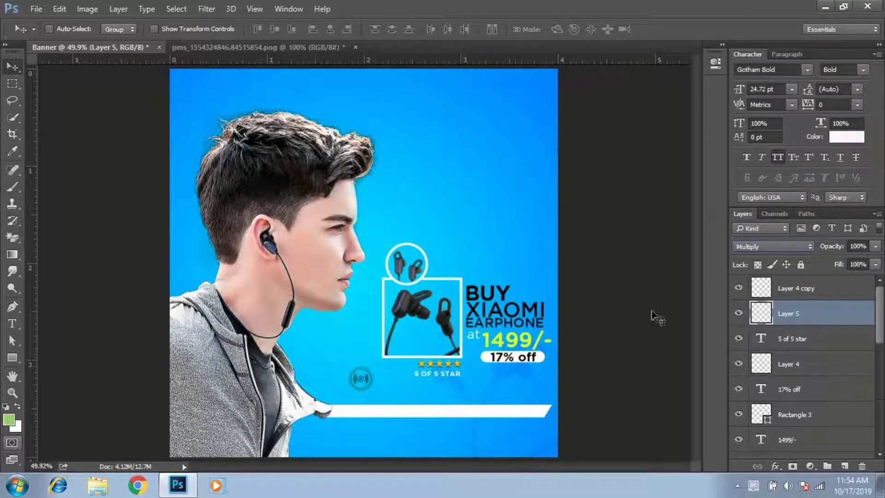
{"action": "key", "text": "shift+Down"}
{"action": "key", "text": "shift+Left"}
{"action": "key", "text": "shift+Left"}
{"action": "key", "text": "shift+Left"}
{"action": "key", "text": "shift+Left"}
{"action": "key", "text": "shift+Left"}
{"action": "key", "text": "shift+Left"}
{"action": "key", "text": "shift+Down"}
{"action": "key", "text": "shift+Down"}
{"action": "key", "text": "shift+Down"}
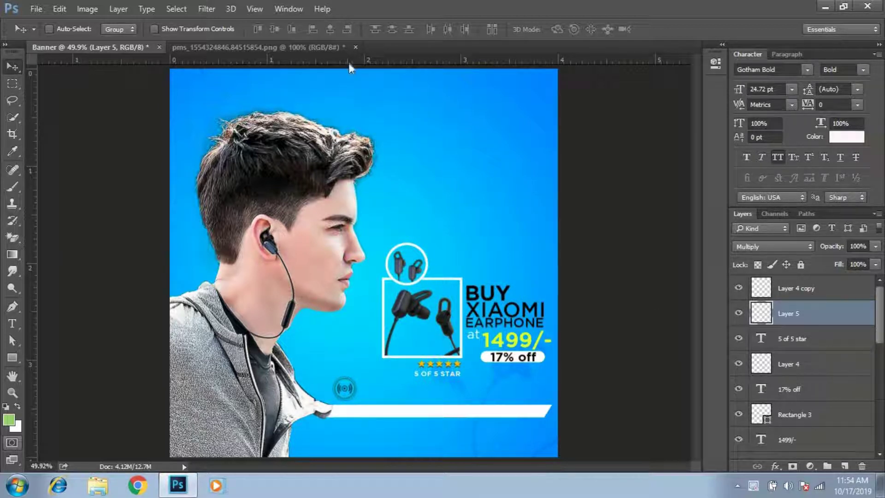
Add a horizontal guide, move Layer 5 above Layer 4 copy, and cut out the battery icon
{"action": "mouse_move", "coordinate": [401, 315]}
{"action": "left_mouse_down"}
{"action": "mouse_move", "coordinate": [390, 374]}
{"action": "mouse_move", "coordinate": [389, 50]}
{"action": "left_mouse_up"}
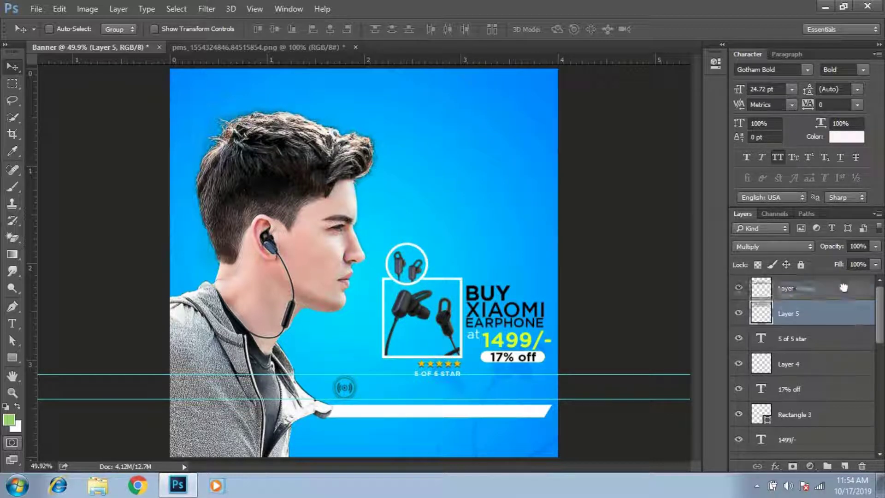
{"action": "left_click_drag", "start_coordinate": [850, 324], "coordinate": [850, 282]}
{"action": "left_click", "coordinate": [265, 48]}
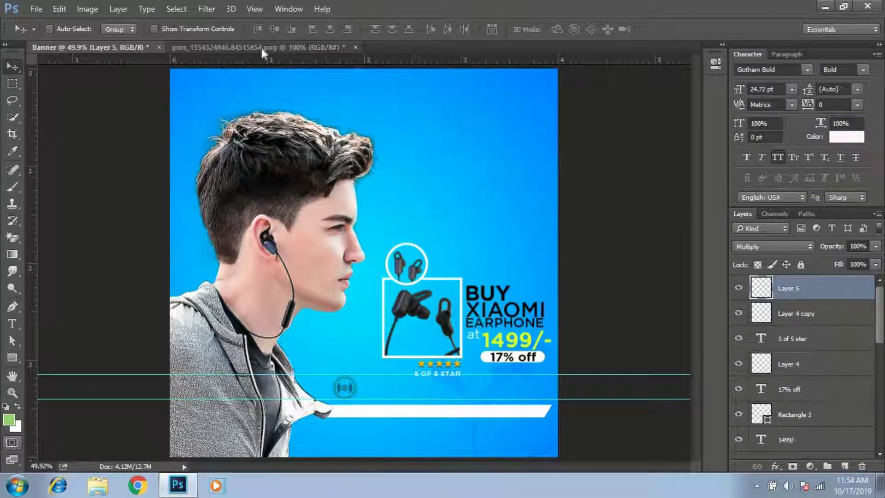
{"action": "key", "text": "m"}
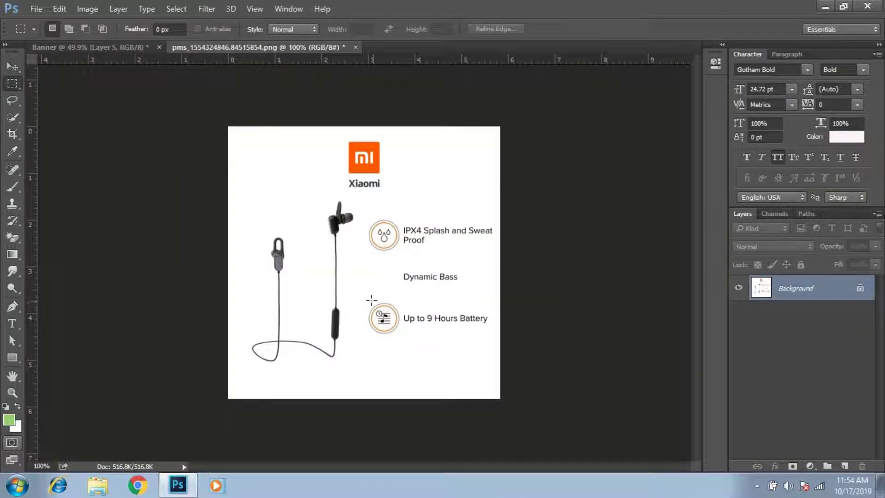
{"action": "left_click_drag", "start_coordinate": [363, 299], "coordinate": [397, 340]}
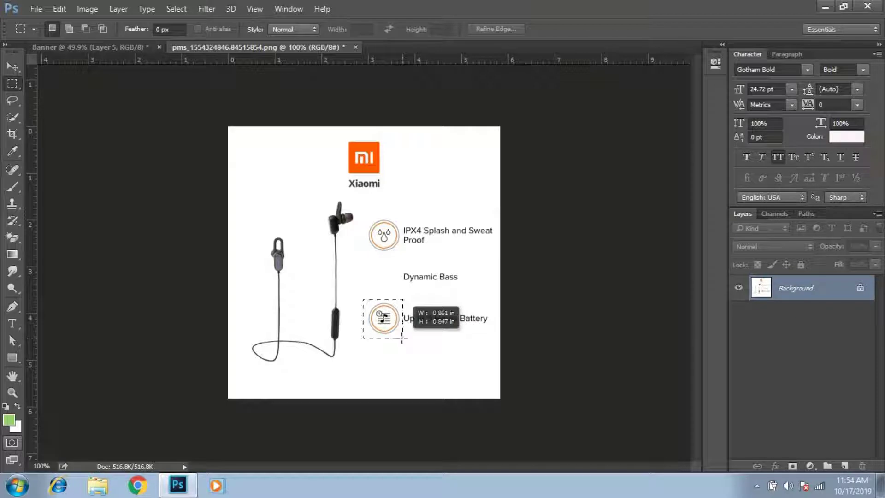
{"action": "key", "text": "BackSpace"}
{"action": "key", "text": "ctrl+d"}
Drop the battery icon into the banner under the stars, scaled to 165% with Multiply blending
{"action": "mouse_move", "coordinate": [60, 51]}
{"action": "left_mouse_down"}
{"action": "mouse_move", "coordinate": [371, 268]}
{"action": "mouse_move", "coordinate": [473, 374]}
{"action": "left_mouse_up"}
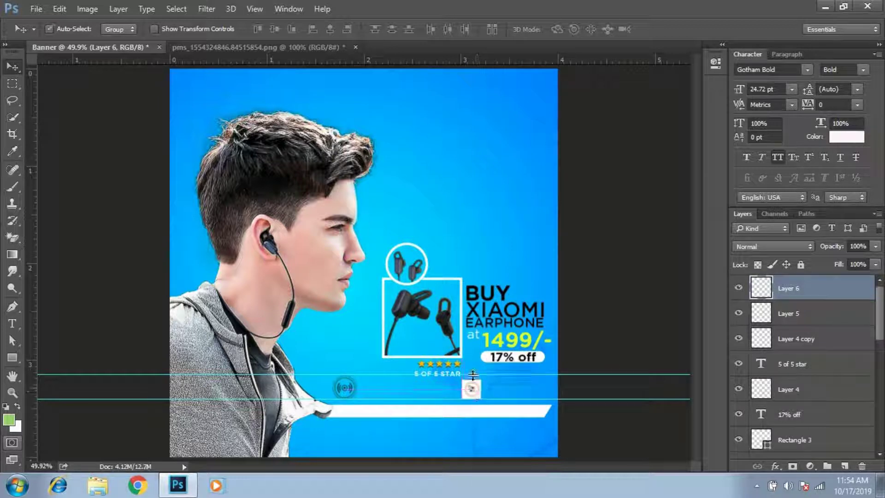
{"action": "key", "text": "ctrl+t"}
{"action": "left_click_drag", "start_coordinate": [184, 30], "coordinate": [228, 63]}
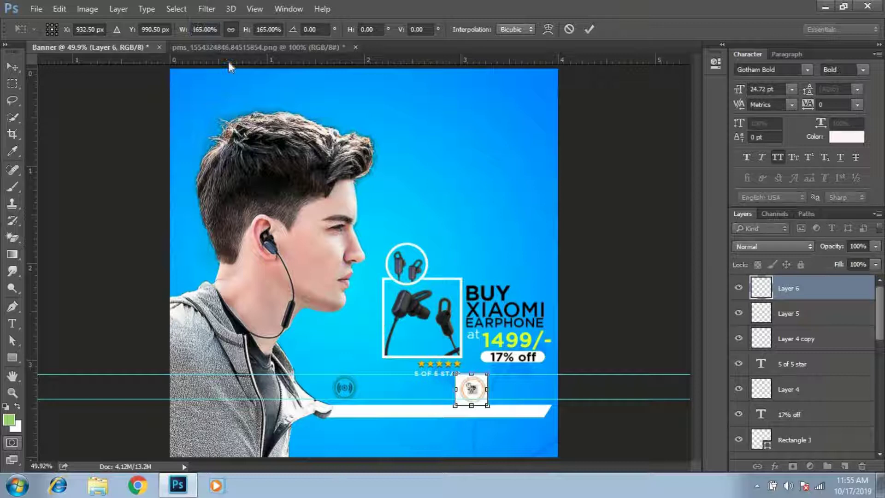
{"action": "key", "text": "Return"}
{"action": "key", "text": "shift+Down"}
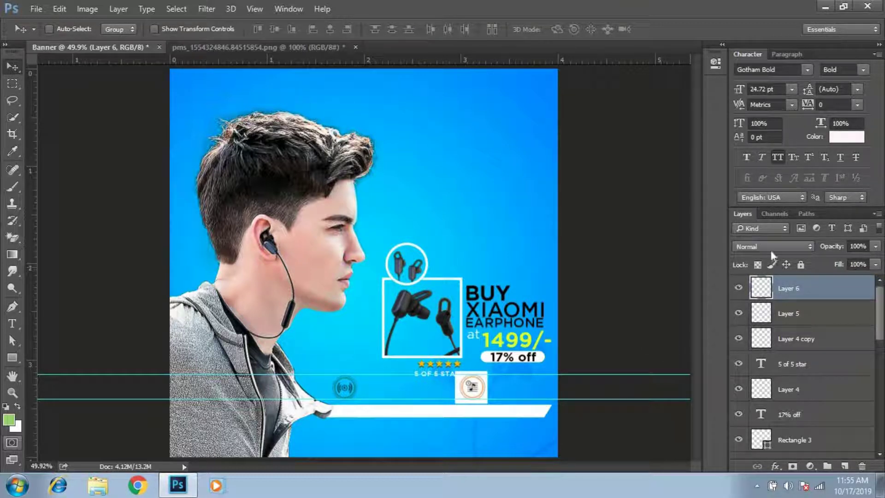
{"action": "left_click", "coordinate": [772, 247]}
{"action": "left_click", "coordinate": [756, 36]}
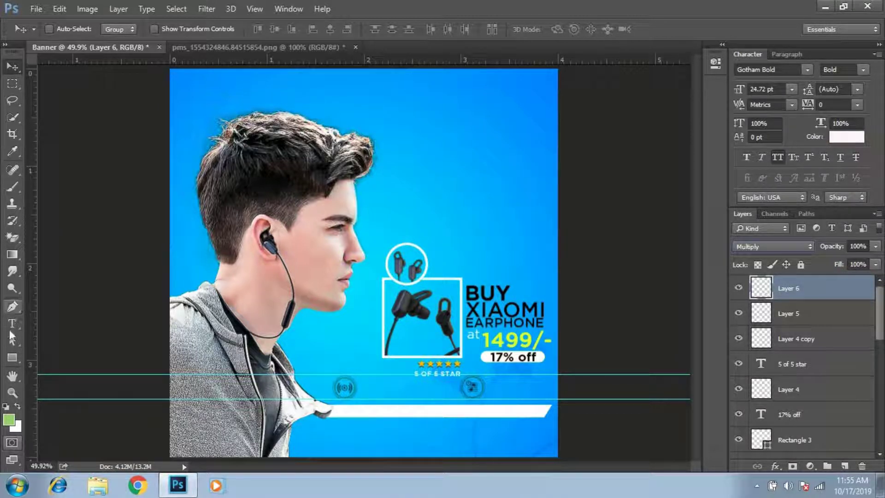
{"action": "left_click", "coordinate": [12, 323]}
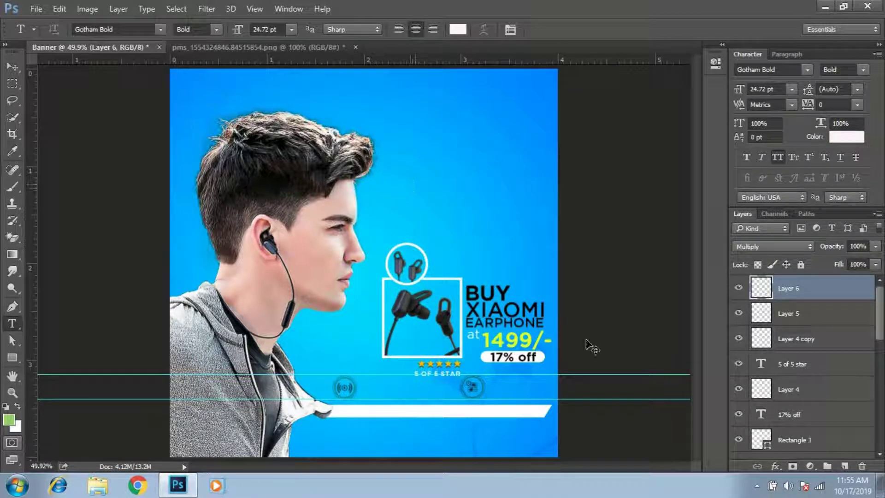
Add 'DYNAMIC BASS' text scaled to 44% in Medium weight
{"action": "left_click", "coordinate": [410, 184]}
{"action": "type", "text": "DYNA"}
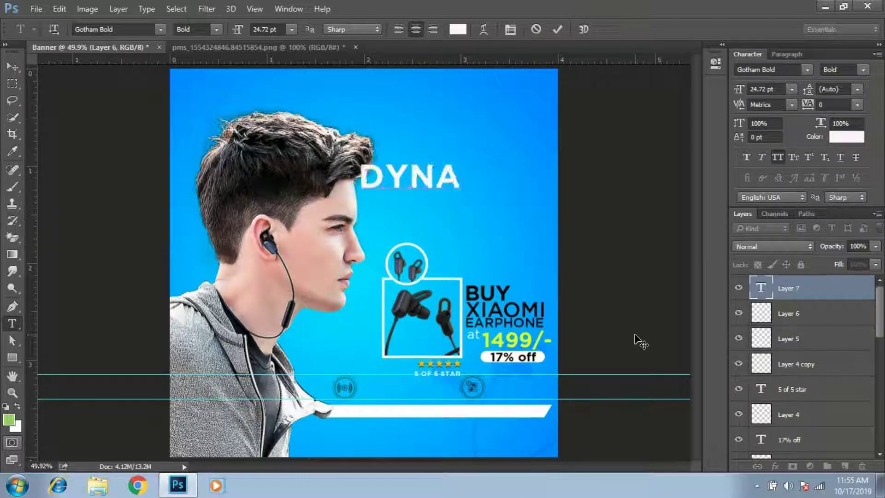
{"action": "type", "text": "MIC BASS"}
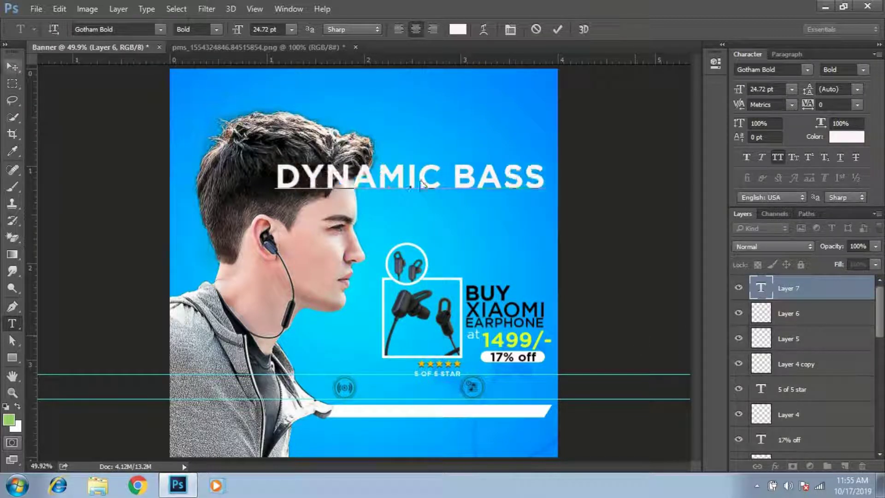
{"action": "key", "text": "ctrl+Return"}
{"action": "key", "text": "ctrl+t"}
{"action": "left_click_drag", "start_coordinate": [188, 31], "coordinate": [135, 5]}
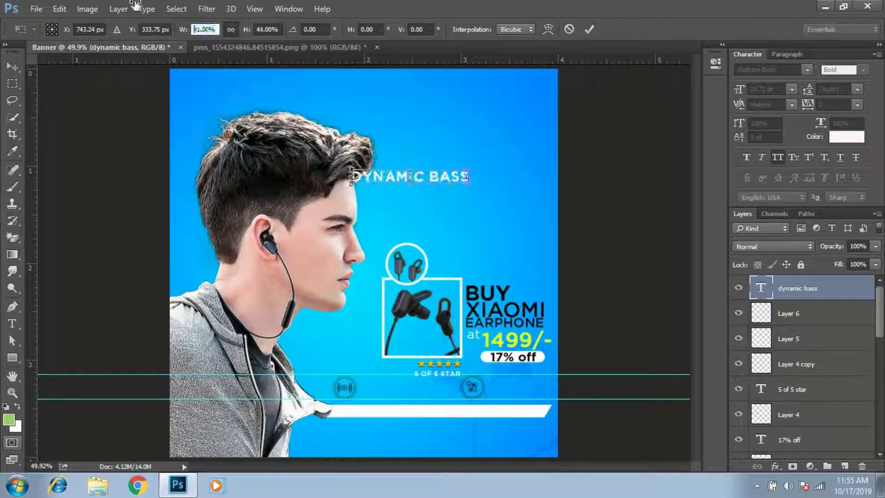
{"action": "key", "text": "Return"}
{"action": "left_click", "coordinate": [842, 69]}
{"action": "left_click", "coordinate": [829, 124]}
Place DYNAMIC BASS on the lower strip between the icons, shrunk to about 88%
{"action": "left_click_drag", "start_coordinate": [453, 176], "coordinate": [452, 384]}
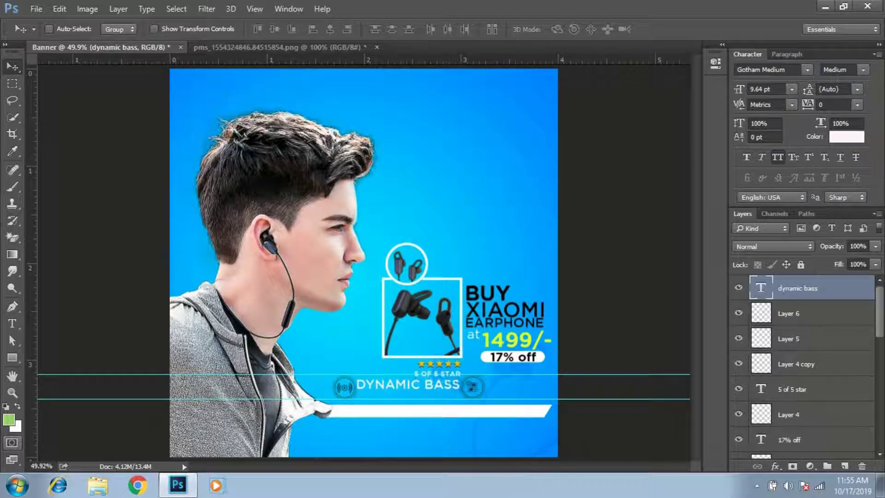
{"action": "key", "text": "ctrl+t"}
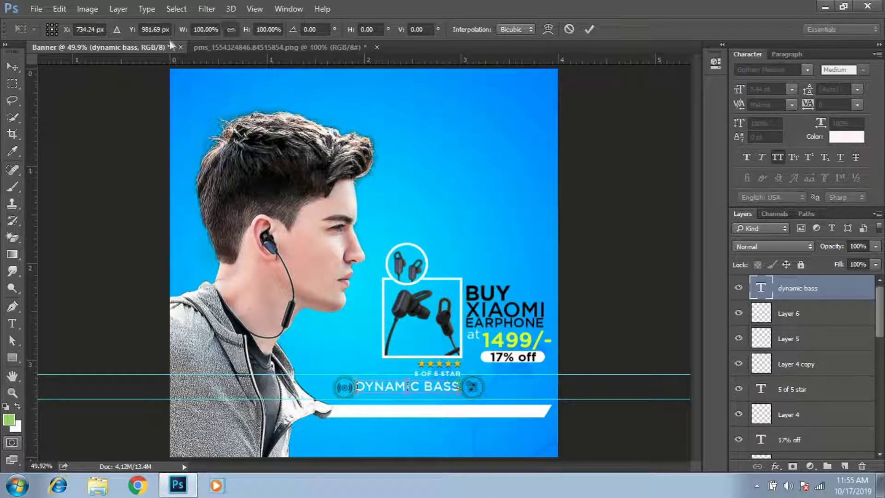
{"action": "key", "text": "Return"}
{"action": "key", "text": "ctrl+t"}
{"action": "left_click_drag", "start_coordinate": [177, 35], "coordinate": [172, 36]}
{"action": "key", "text": "Return"}
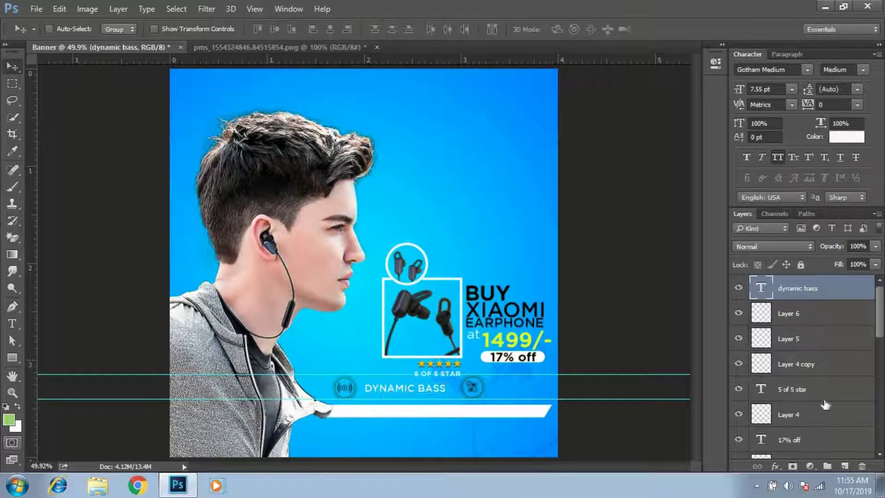
{"action": "key", "text": "shift+Left"}
{"action": "key", "text": "shift+Left"}
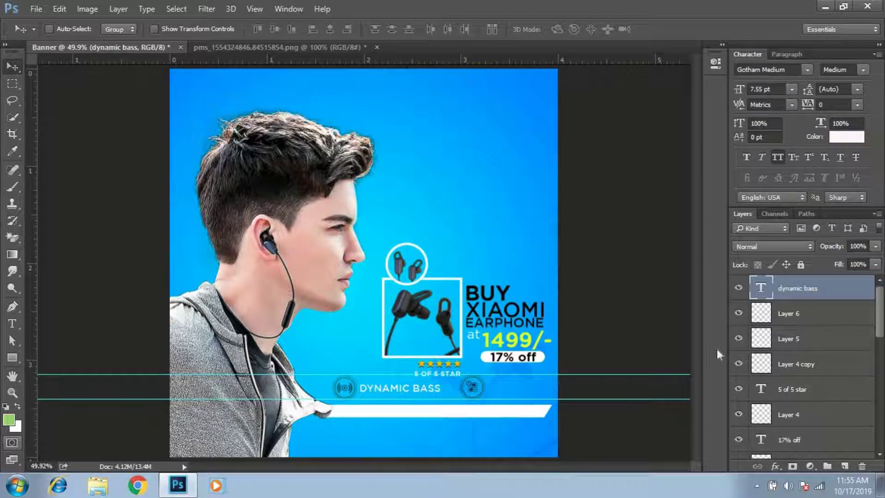
Colour the label black (000000) and nudge the second round icon left
{"action": "left_click", "coordinate": [841, 140]}
{"action": "type", "text": "000000"}
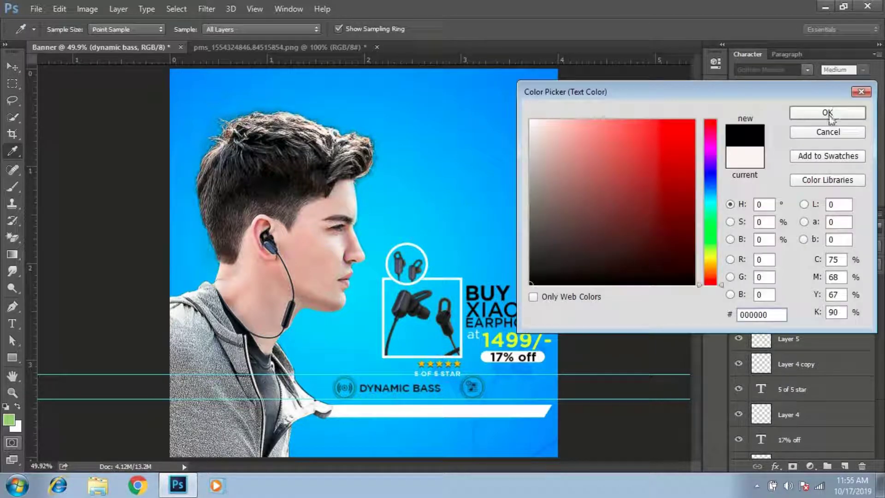
{"action": "left_click", "coordinate": [800, 111]}
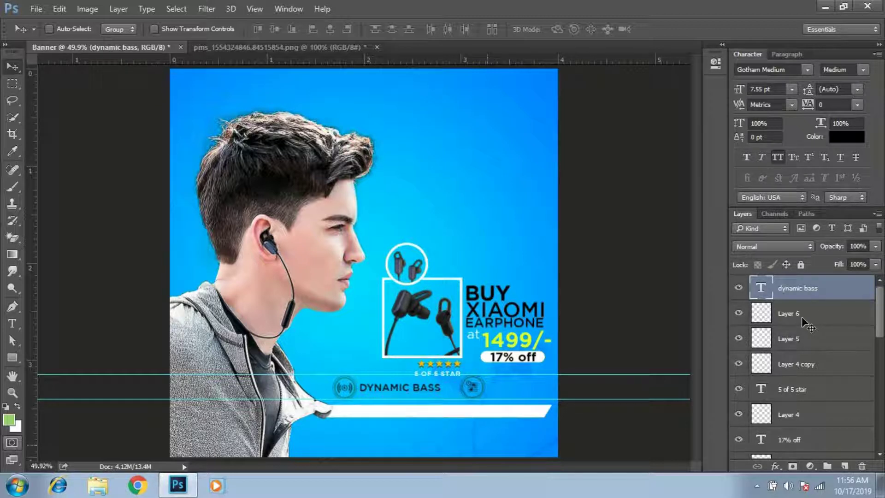
{"action": "key", "text": "alt+bracketleft"}
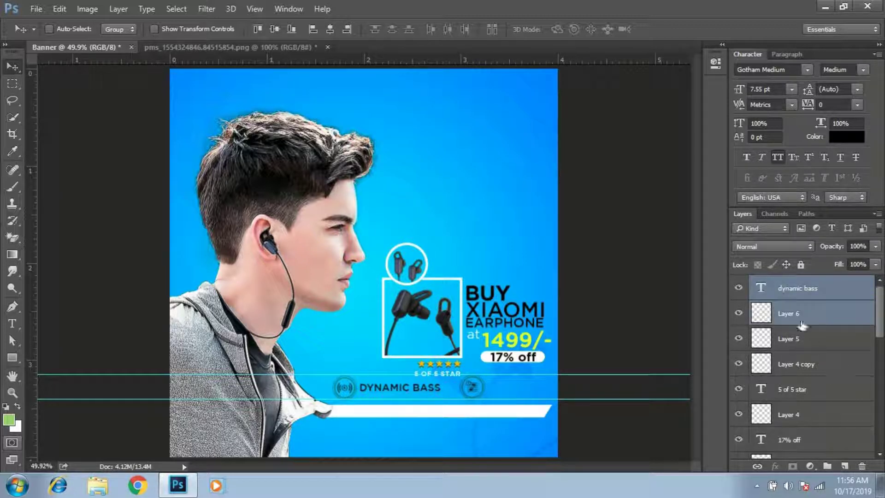
{"action": "key", "text": "shift+Left"}
{"action": "key", "text": "shift+Left"}
{"action": "key", "text": "shift+Left"}
{"action": "key", "text": "shift+Left"}
{"action": "key", "text": "shift+Left"}
{"action": "key", "text": "shift+Left"}
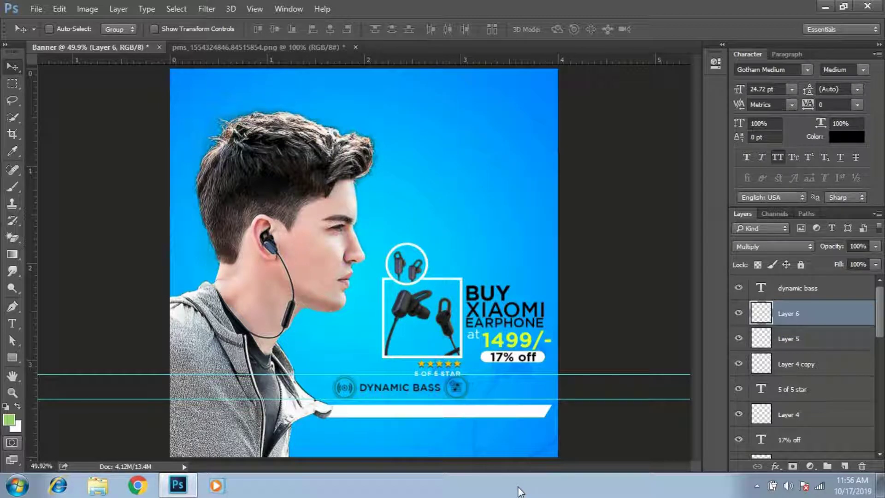
Duplicate the DYNAMIC BASS label, retype it as 9 HOUR BATTERY, and place it after the second icon
{"action": "key", "text": "shift+Right"}
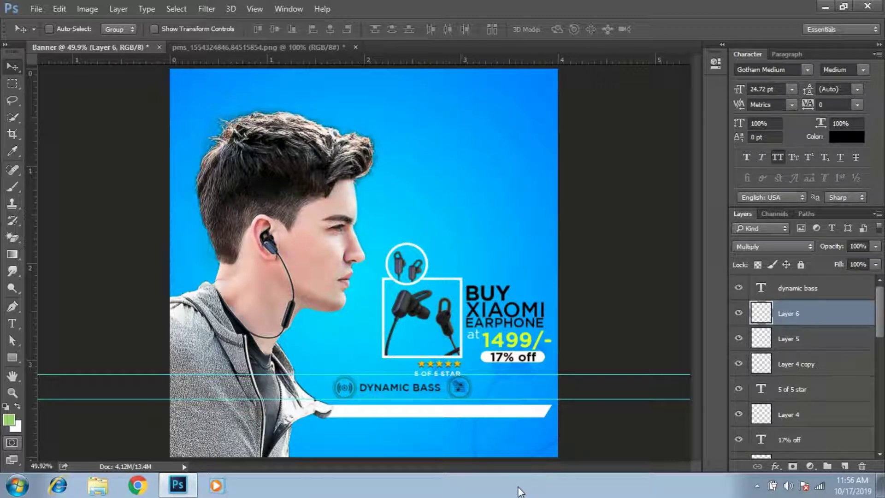
{"action": "key", "text": "alt+bracketright"}
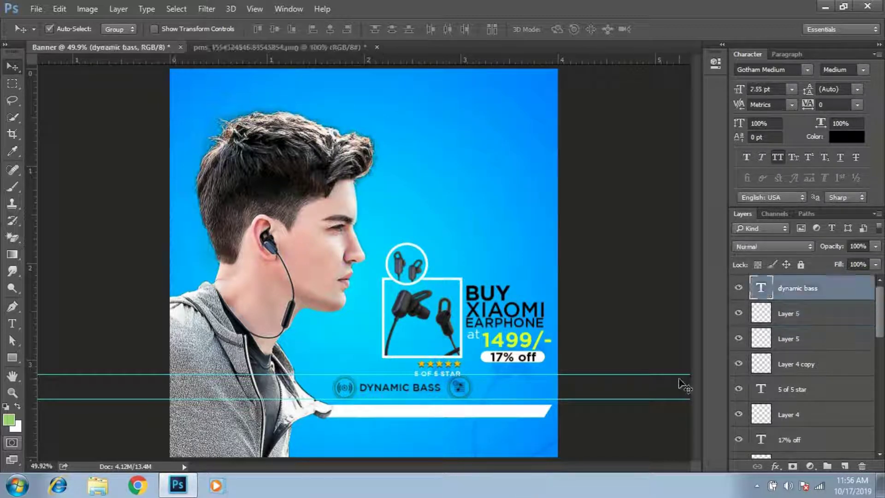
{"action": "key", "text": "ctrl+j"}
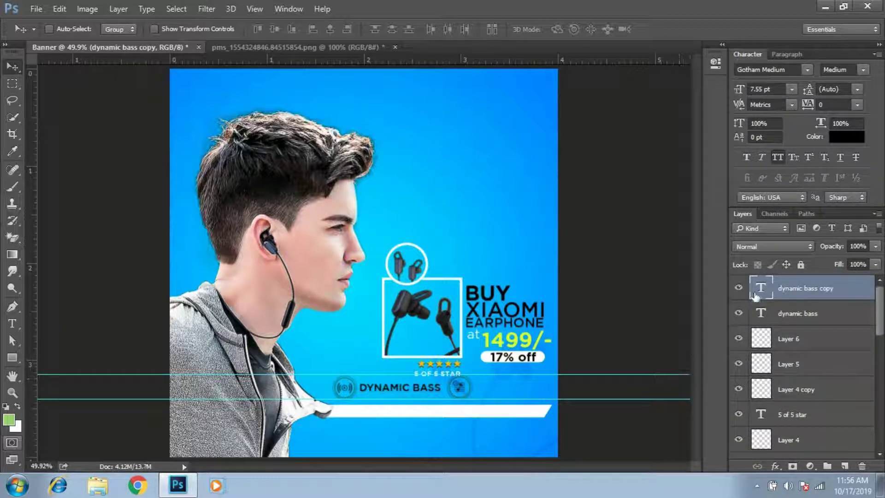
{"action": "double_click", "coordinate": [761, 289]}
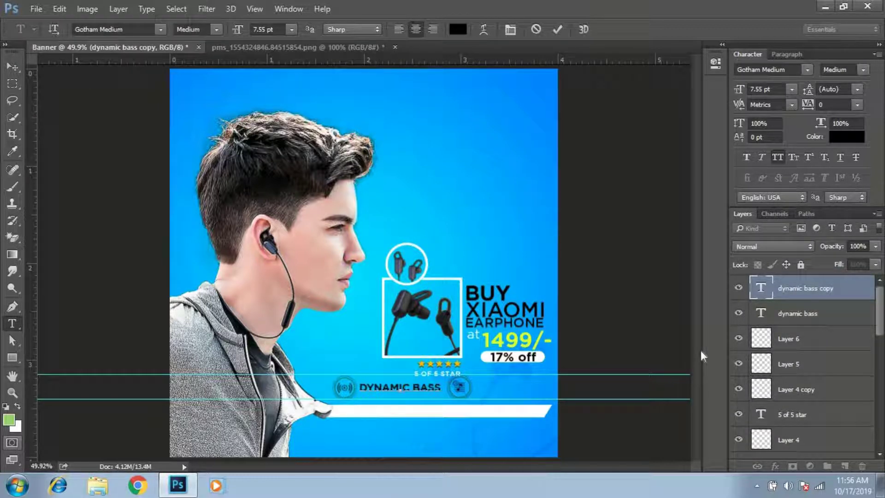
{"action": "type", "text": "BLUETOO"}
{"action": "type", "text": "TH EARPHONE"}
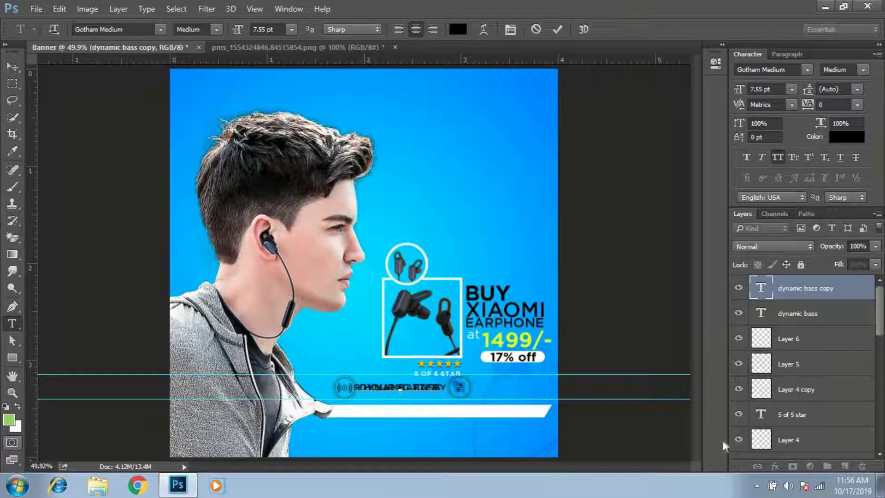
{"action": "left_click", "coordinate": [12, 68]}
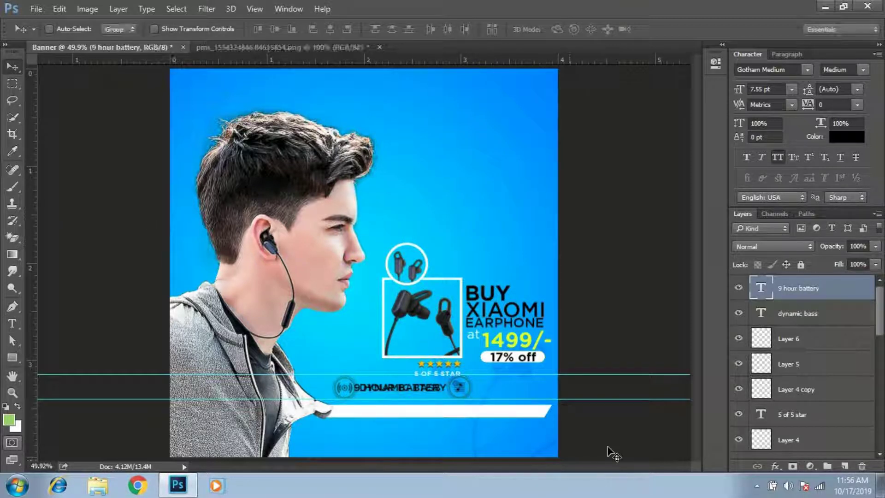
{"action": "key", "text": "shift+Right"}
{"action": "key", "text": "shift+Right"}
{"action": "key", "text": "shift+Right"}
{"action": "key", "text": "shift+Right"}
{"action": "key", "text": "shift+Right"}
{"action": "key", "text": "shift+Right"}
{"action": "key", "text": "shift+Right"}
{"action": "key", "text": "shift+Right"}
{"action": "key", "text": "shift+Right"}
{"action": "key", "text": "shift+Right"}
{"action": "key", "text": "shift+Right"}
{"action": "key", "text": "shift+Right"}
{"action": "key", "text": "shift+Right"}
{"action": "key", "text": "shift+Right"}
{"action": "key", "text": "shift+Right"}
{"action": "key", "text": "shift+Right"}
{"action": "key", "text": "shift+Right"}
{"action": "key", "text": "shift+Right"}
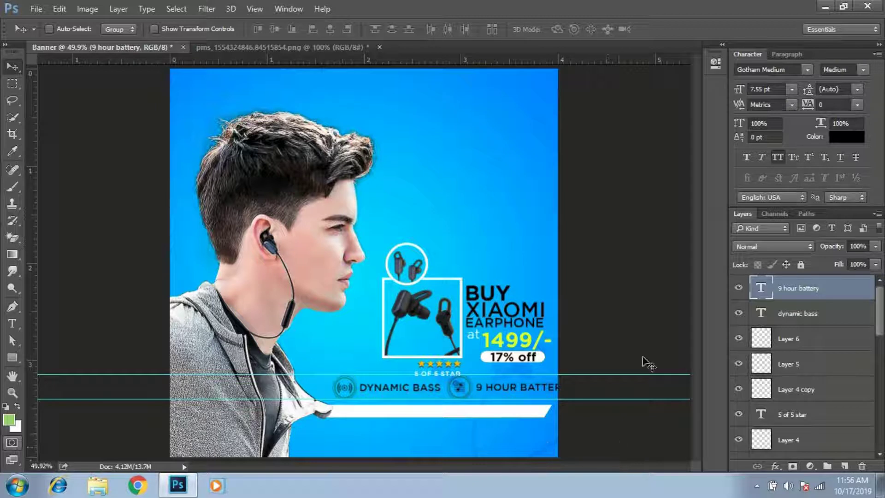
Scale both icons and labels together to 87%, hide the guides, and nudge the row into place
{"action": "left_click", "coordinate": [792, 363], "text": "shift"}
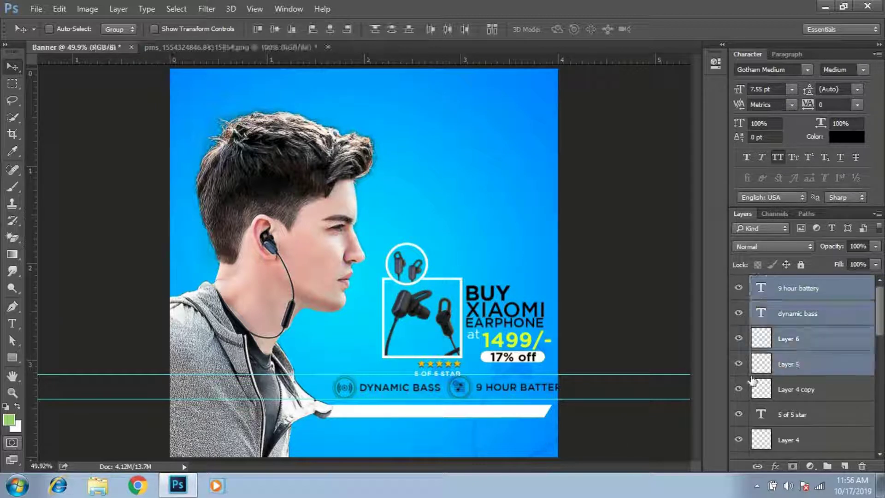
{"action": "key", "text": "ctrl+t"}
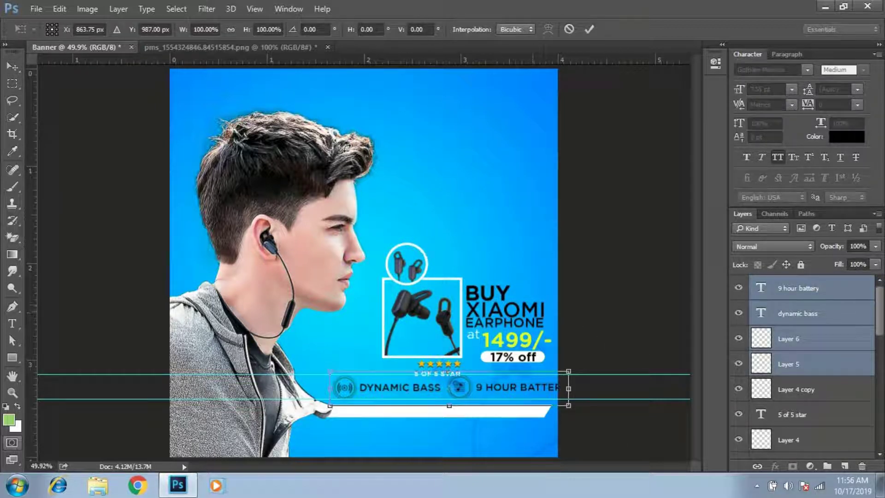
{"action": "left_click", "coordinate": [231, 29]}
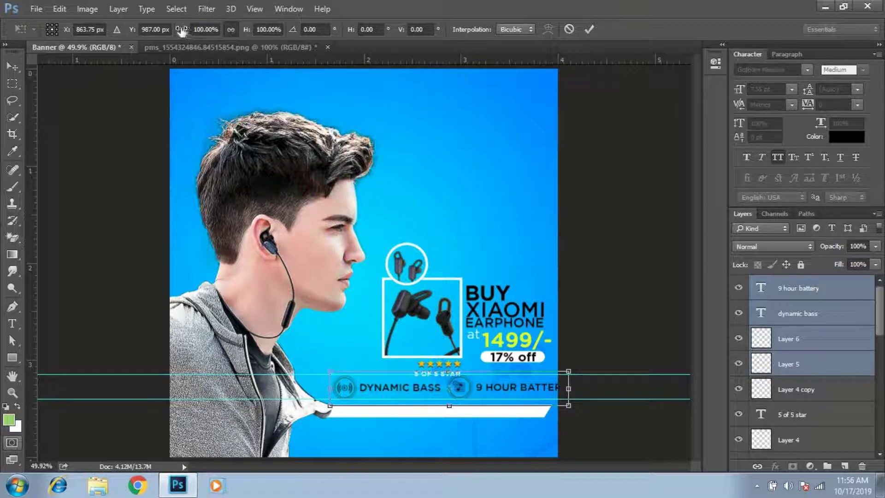
{"action": "left_click_drag", "start_coordinate": [184, 29], "coordinate": [178, 29]}
{"action": "key", "text": "Return"}
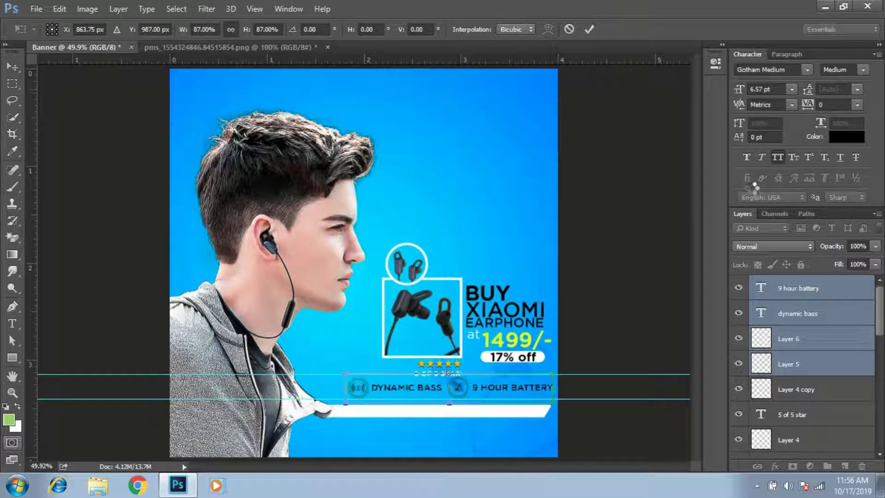
{"action": "key", "text": "ctrl+semicolon"}
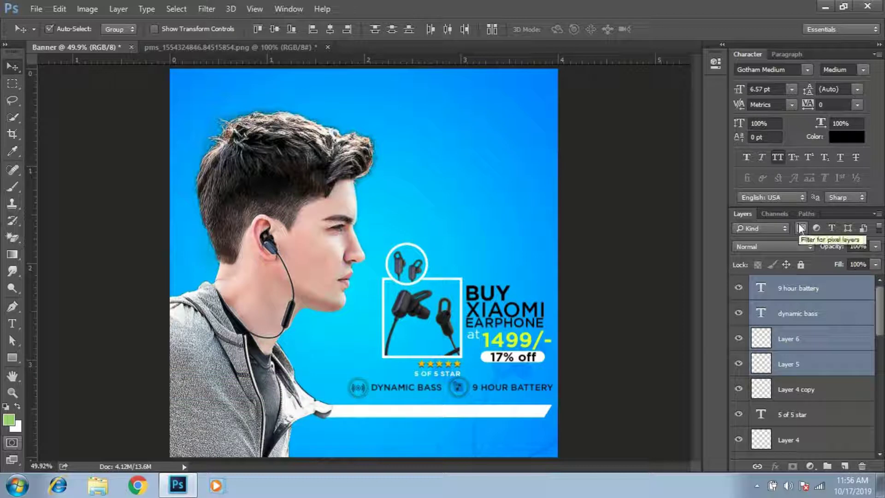
{"action": "key", "text": "Down"}
{"action": "key", "text": "Down"}
{"action": "key", "text": "Down"}
{"action": "key", "text": "Down"}
{"action": "key", "text": "Down"}
{"action": "key", "text": "Down"}
{"action": "key", "text": "Down"}
{"action": "key", "text": "Down"}
{"action": "key", "text": "Down"}
{"action": "key", "text": "Down"}
{"action": "key", "text": "Down"}
{"action": "key", "text": "Down"}
{"action": "key", "text": "Up"}
{"action": "key", "text": "Left"}
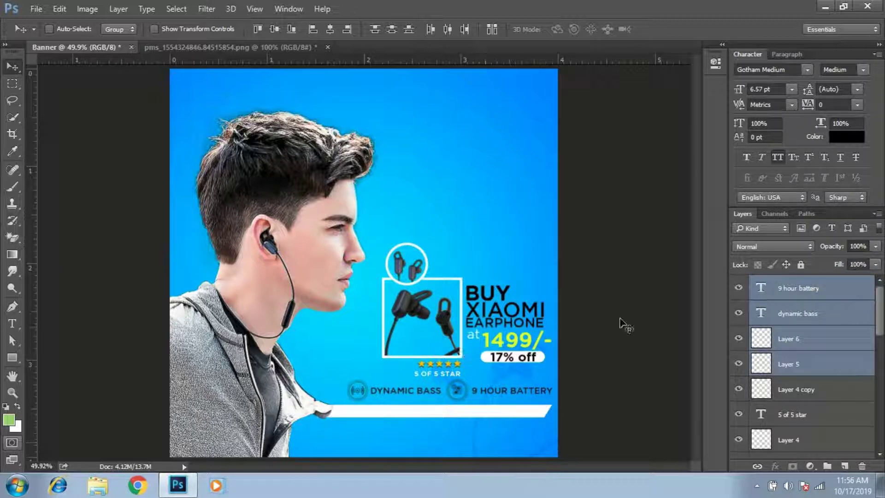
Select EARPHONE through Layer 1 plus Rectangle 1 and Layer 2, and nudge them up
{"action": "left_click", "coordinate": [794, 391]}
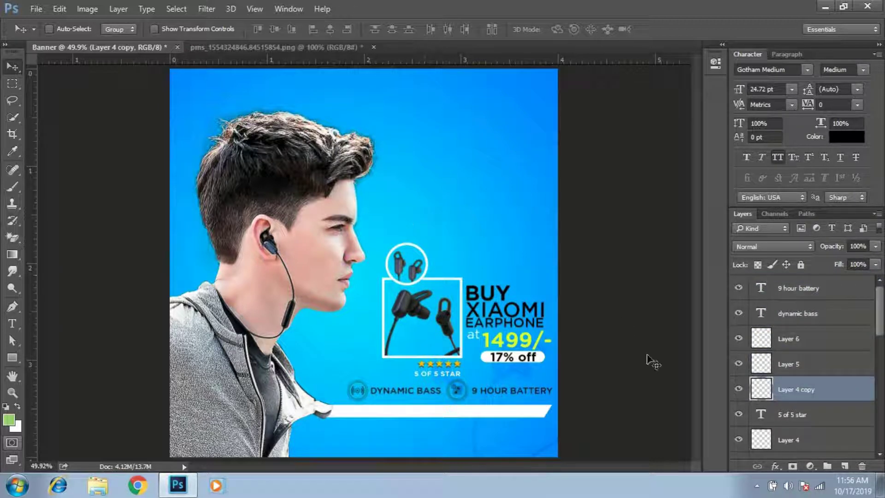
{"action": "scroll", "coordinate": [854, 416], "scroll_direction": "down", "scroll_amount": 1}
{"action": "scroll", "coordinate": [854, 415], "scroll_direction": "down", "scroll_amount": 1}
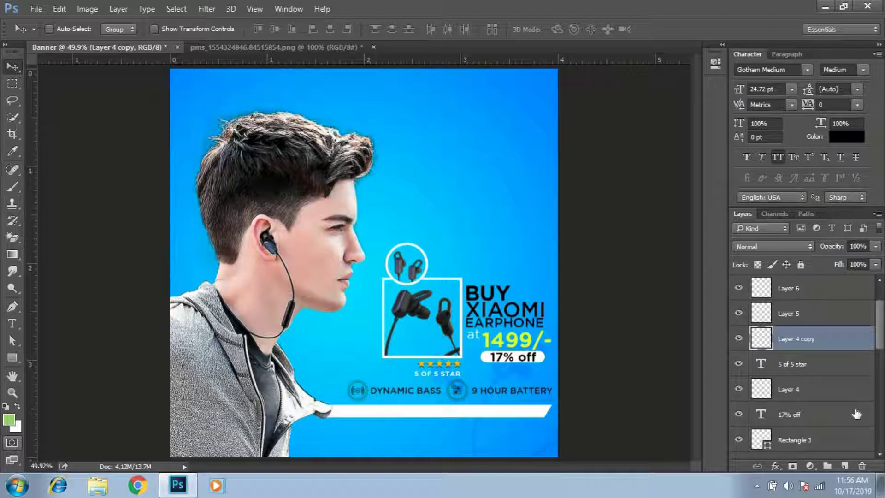
{"action": "scroll", "coordinate": [853, 412], "scroll_direction": "down", "scroll_amount": 1}
{"action": "scroll", "coordinate": [851, 408], "scroll_direction": "down", "scroll_amount": 1}
{"action": "scroll", "coordinate": [851, 408], "scroll_direction": "down", "scroll_amount": 1}
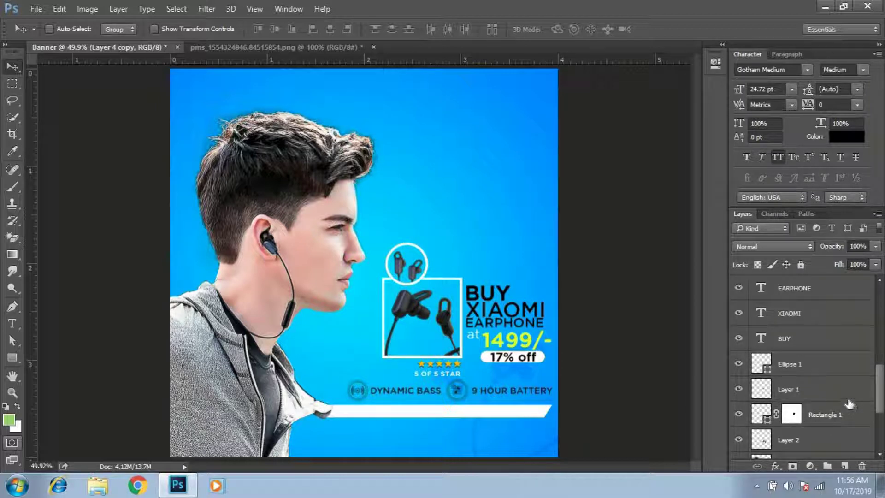
{"action": "left_click", "coordinate": [804, 391], "text": "shift"}
{"action": "scroll", "coordinate": [834, 400], "scroll_direction": "down", "scroll_amount": 2}
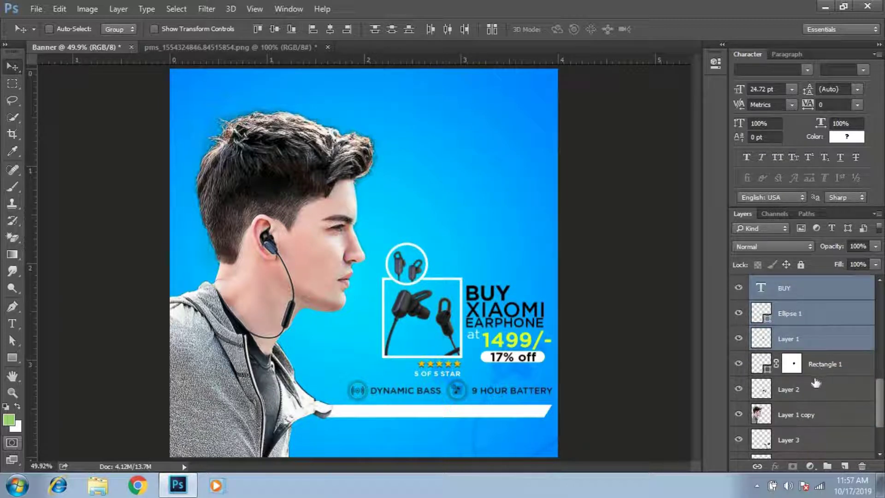
{"action": "left_click", "coordinate": [813, 389], "text": "shift"}
{"action": "left_click", "coordinate": [739, 390]}
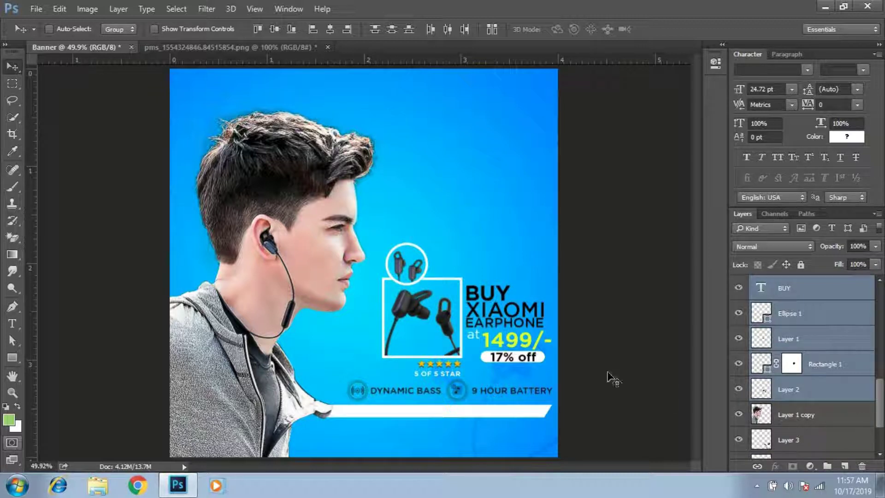
{"action": "key", "text": "shift+Up"}
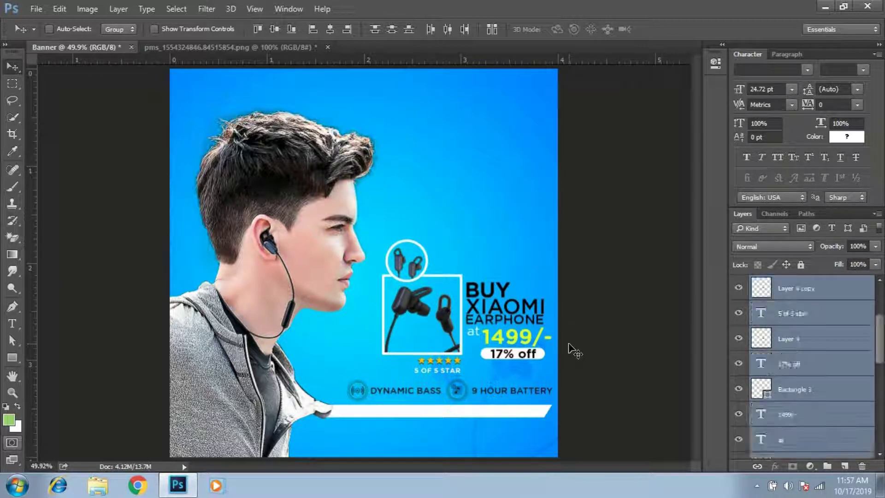
{"action": "key", "text": "shift+Up"}
{"action": "key", "text": "shift+Up"}
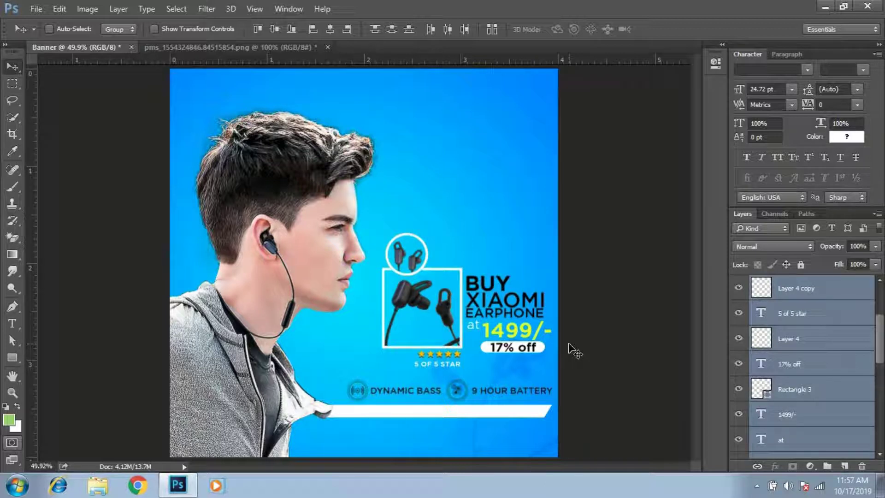
Select the feature labels and icons and nudge the row up and left
{"action": "scroll", "coordinate": [756, 382], "scroll_direction": "up", "scroll_amount": 2}
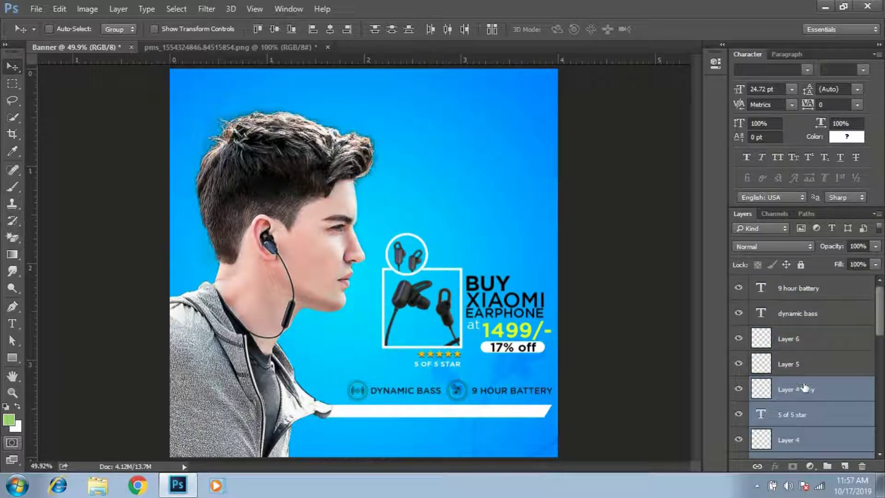
{"action": "left_click", "coordinate": [801, 295]}
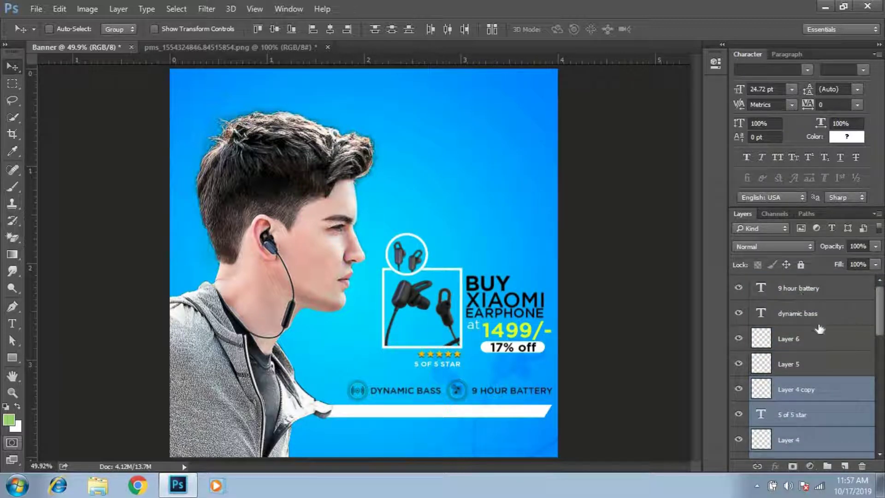
{"action": "left_click", "coordinate": [802, 365], "text": "shift"}
{"action": "key", "text": "shift+Up"}
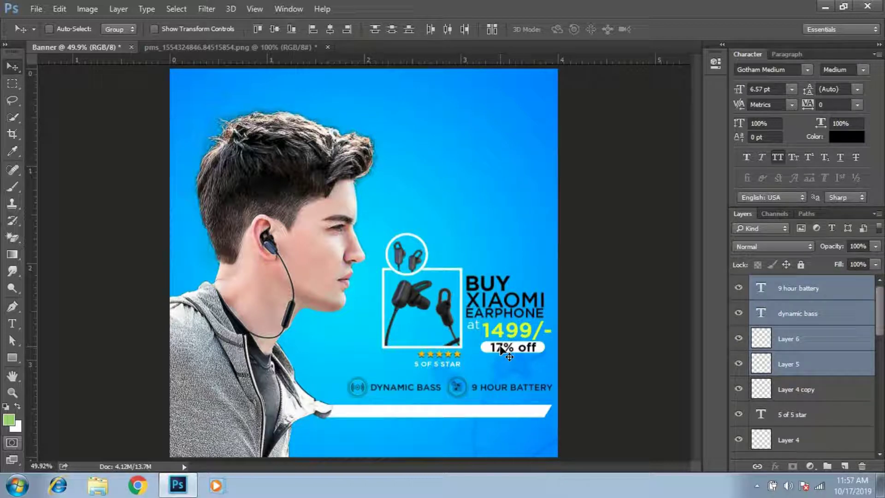
{"action": "key", "text": "shift+Left"}
{"action": "key", "text": "Up"}
{"action": "key", "text": "Up"}
{"action": "key", "text": "Up"}
{"action": "key", "text": "Up"}
{"action": "key", "text": "Up"}
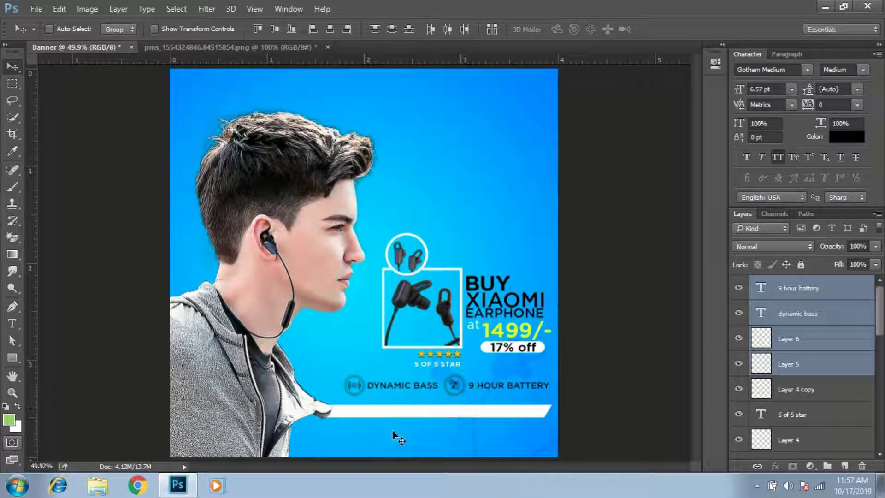
Type the line 'CASH OF DELIVERY, AVAILBLE NOW' on the banner
{"action": "left_click", "coordinate": [13, 324]}
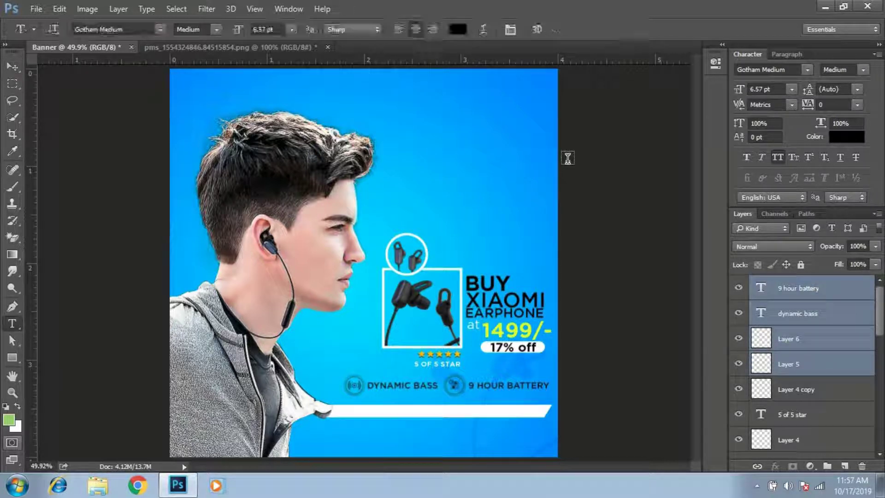
{"action": "left_click", "coordinate": [391, 161]}
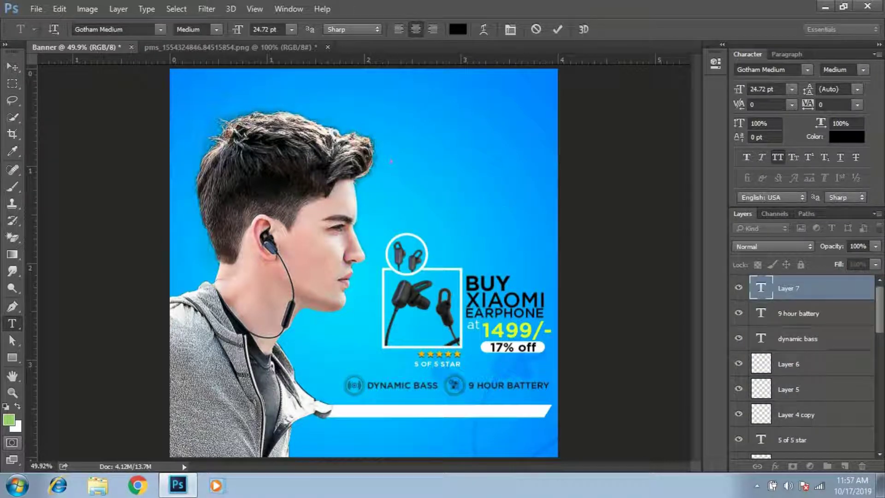
{"action": "type", "text": "CASH OF DELIVERT"}
{"action": "key", "text": "BackSpace"}
{"action": "type", "text": "Y"}
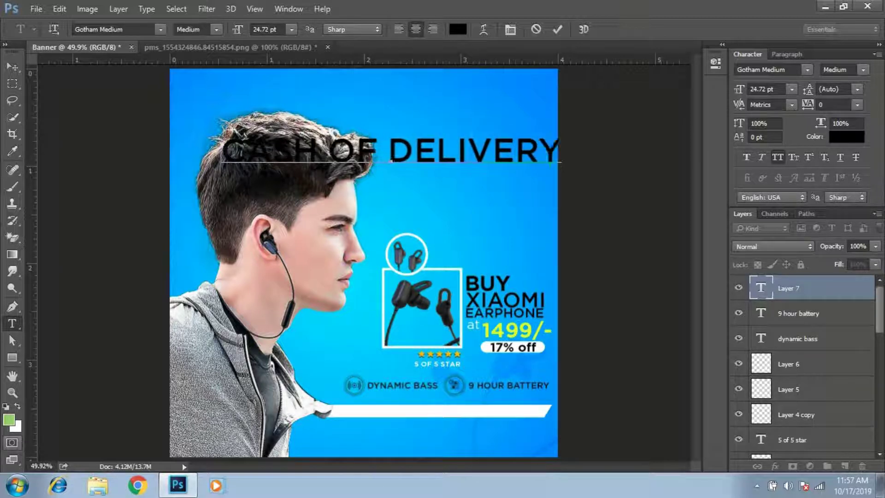
{"action": "type", "text": ", "}
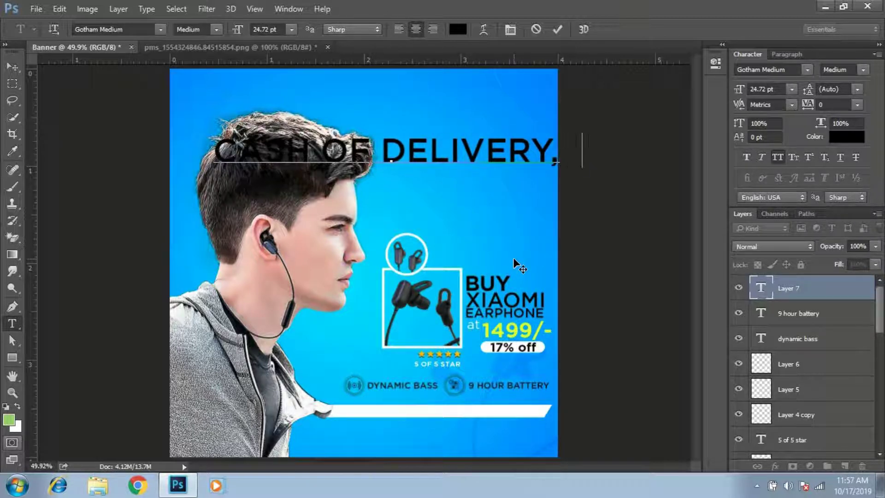
{"action": "type", "text": "AVAilbe"}
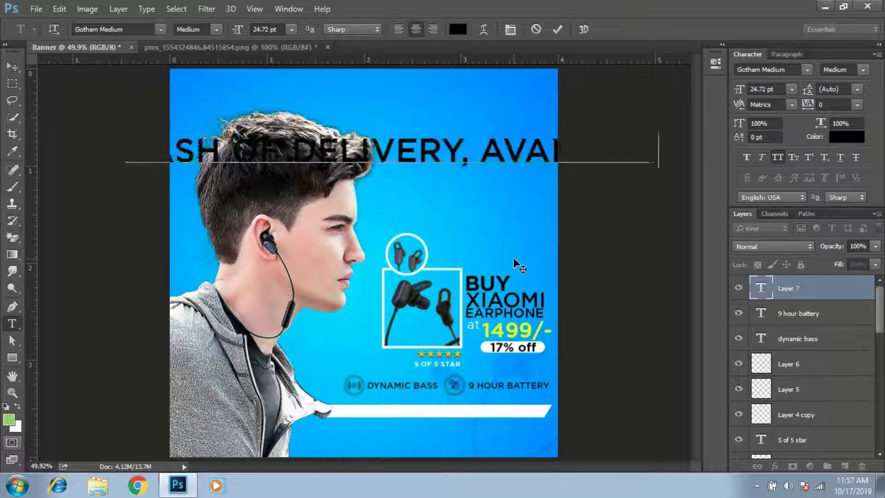
{"action": "type", "text": " Now"}
{"action": "key", "text": "ctrl+Return"}
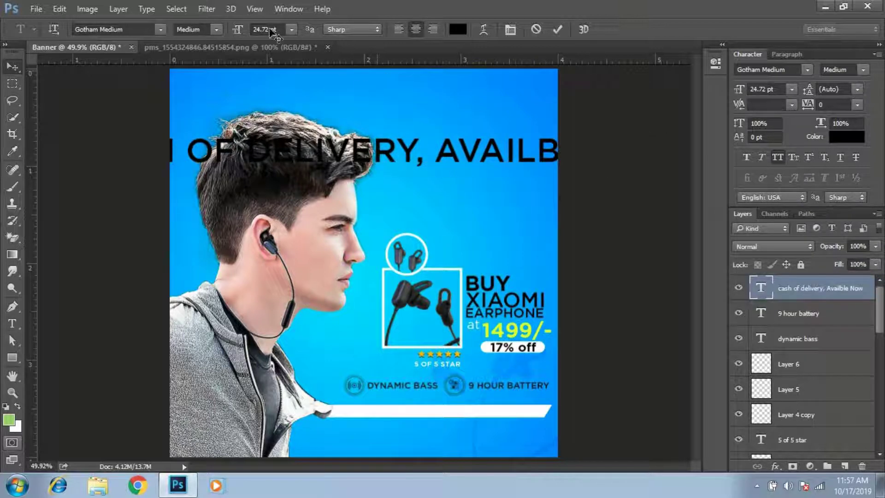
Scale the delivery line down and move it onto the bottom white bar
{"action": "key", "text": "ctrl+t"}
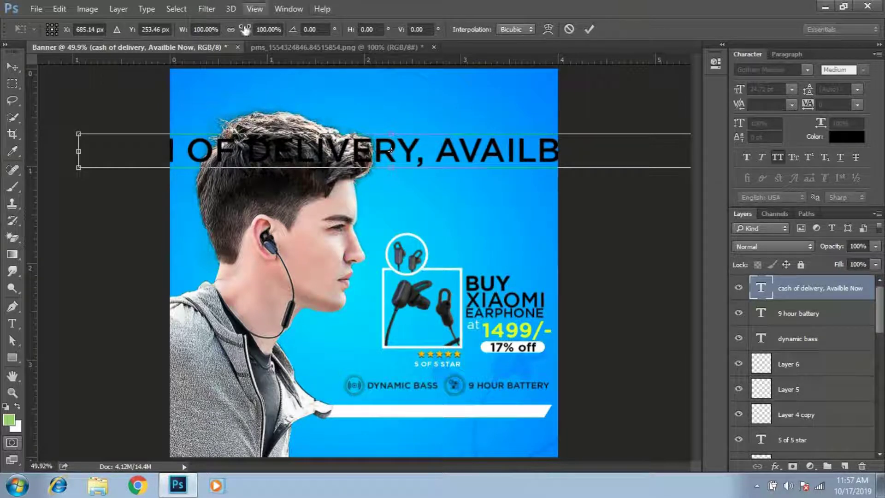
{"action": "left_click_drag", "start_coordinate": [182, 29], "coordinate": [134, 28]}
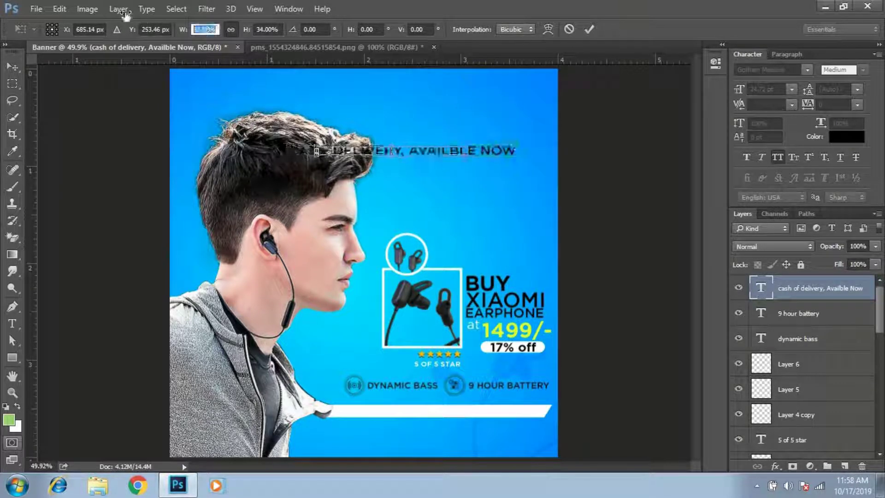
{"action": "key", "text": "Return"}
{"action": "mouse_move", "coordinate": [444, 154]}
{"action": "left_mouse_down"}
{"action": "mouse_move", "coordinate": [474, 414]}
{"action": "mouse_move", "coordinate": [492, 414]}
{"action": "left_mouse_up"}
{"action": "left_click", "coordinate": [862, 70]}
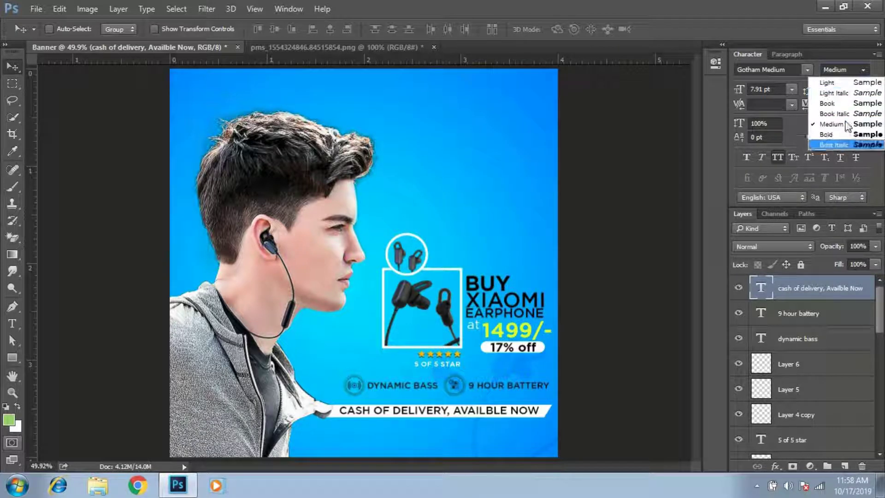
Try Light Italic then Book Italic on the delivery line, making CASH OF DELIVERY bold
{"action": "left_click", "coordinate": [842, 94]}
{"action": "left_click", "coordinate": [863, 69]}
{"action": "left_click", "coordinate": [851, 107]}
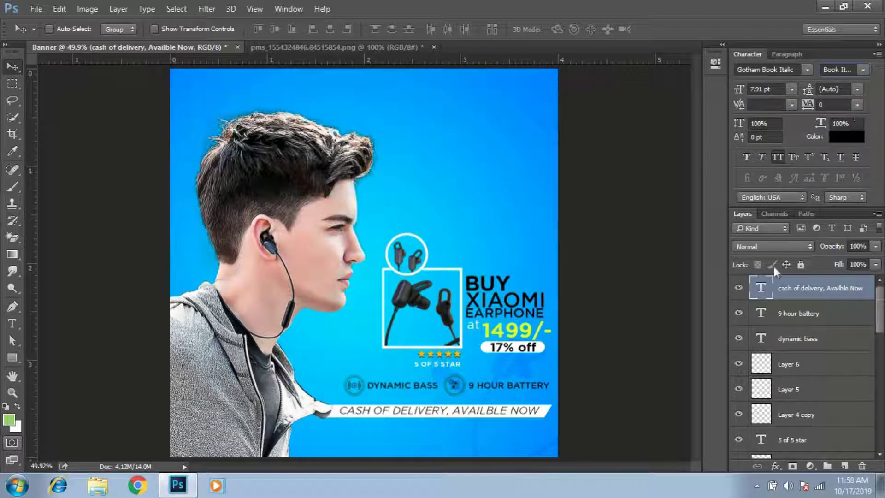
{"action": "double_click", "coordinate": [759, 289]}
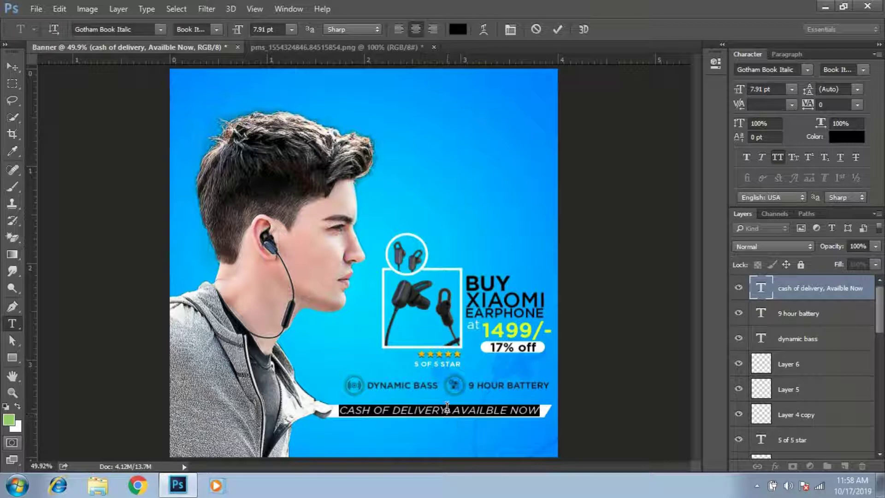
{"action": "left_click_drag", "start_coordinate": [446, 409], "coordinate": [339, 409]}
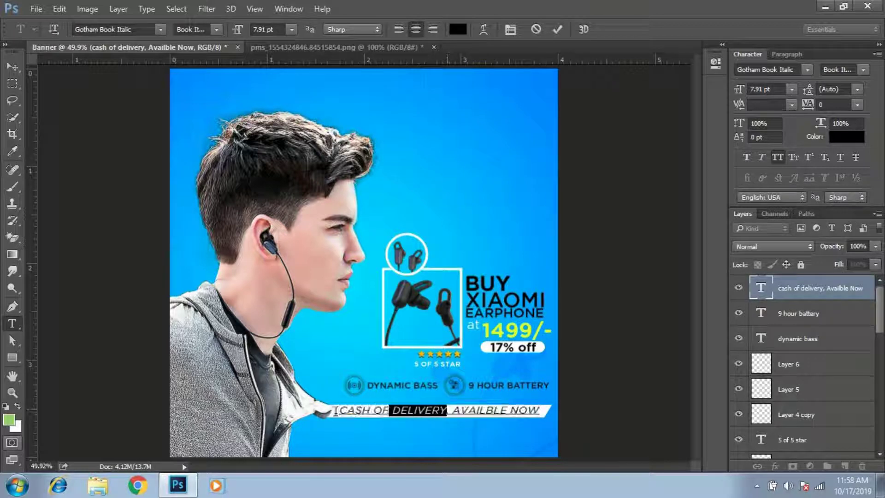
{"action": "left_click", "coordinate": [748, 158]}
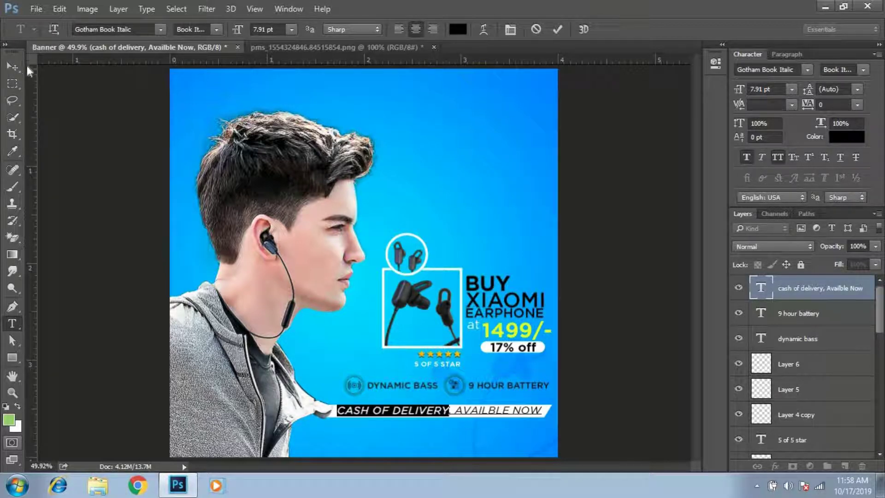
{"action": "key", "text": "ctrl+Return"}
Shrink the delivery line slightly, widen its letter spacing, and nudge it down a pixel
{"action": "key", "text": "ctrl+t"}
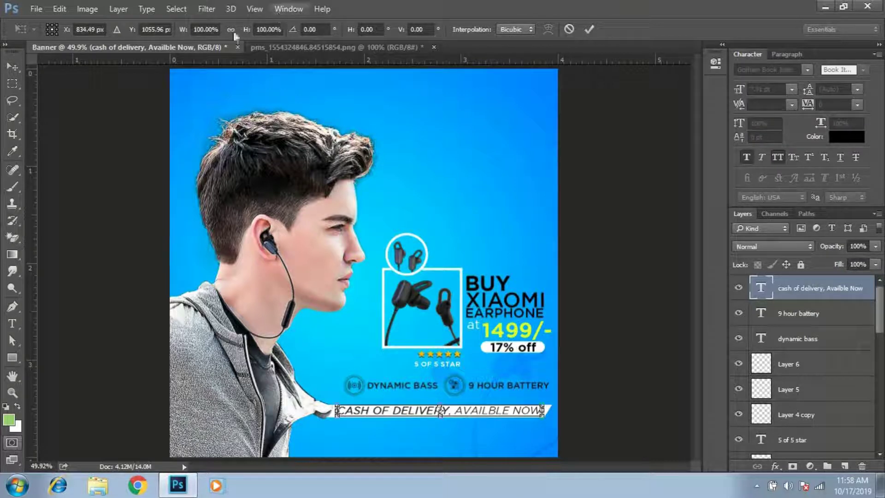
{"action": "left_click_drag", "start_coordinate": [183, 29], "coordinate": [172, 28]}
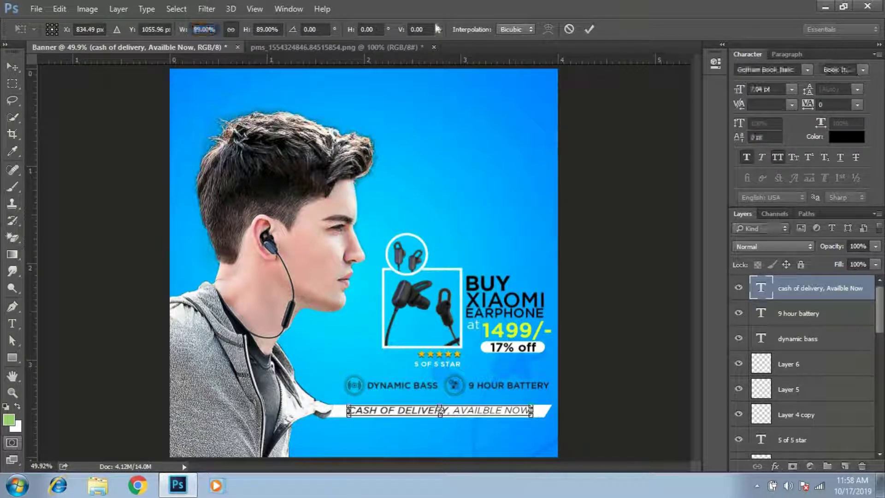
{"action": "key", "text": "Return"}
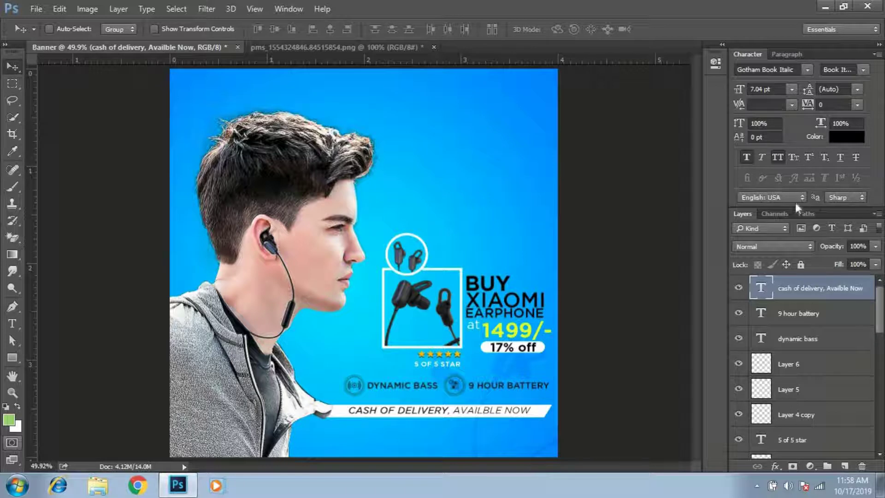
{"action": "double_click", "coordinate": [761, 289]}
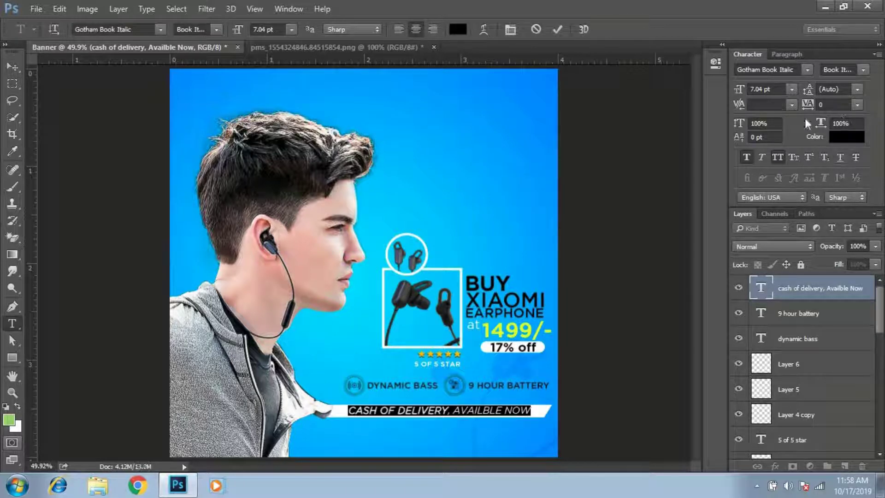
{"action": "left_click_drag", "start_coordinate": [806, 105], "coordinate": [810, 108]}
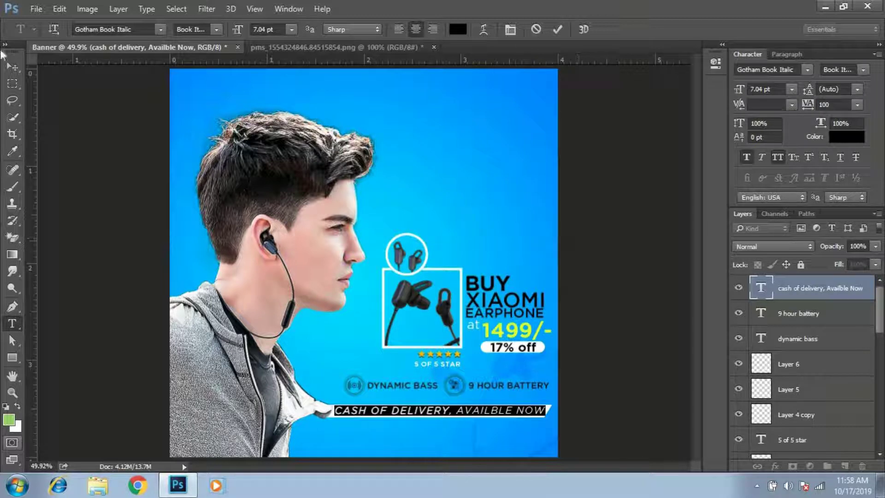
{"action": "left_click", "coordinate": [13, 67]}
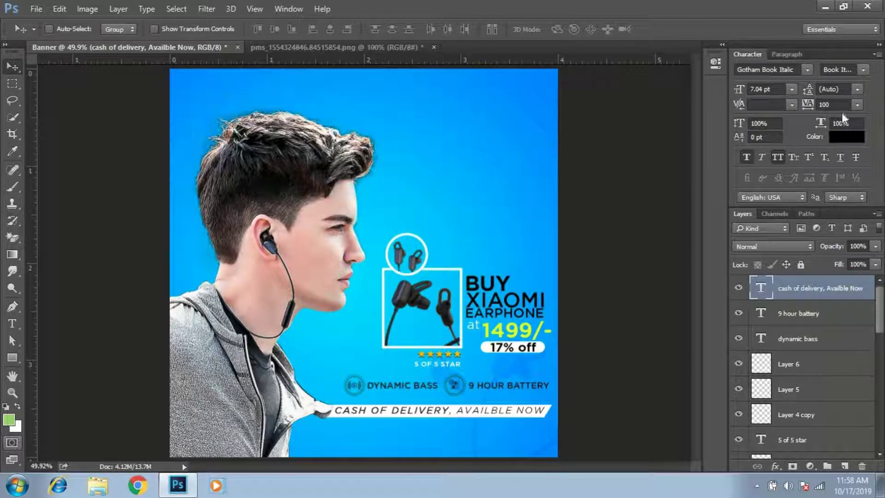
{"action": "key", "text": "Down"}
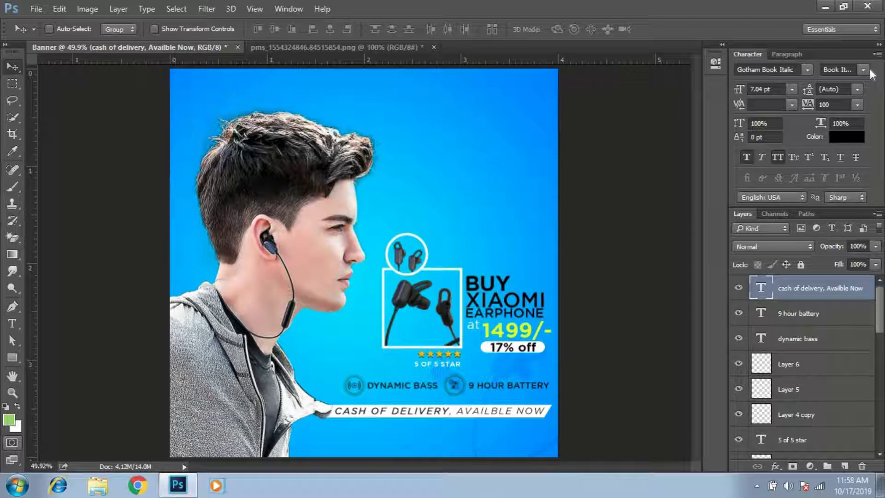
Set the line to Gotham Light Italic with CASH OF DELIVERY in Book Italic
{"action": "left_click", "coordinate": [864, 70]}
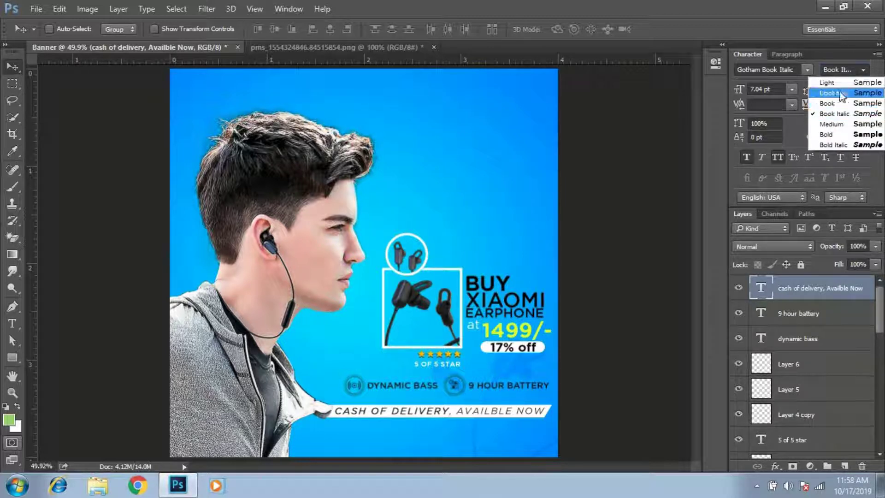
{"action": "left_click", "coordinate": [832, 84]}
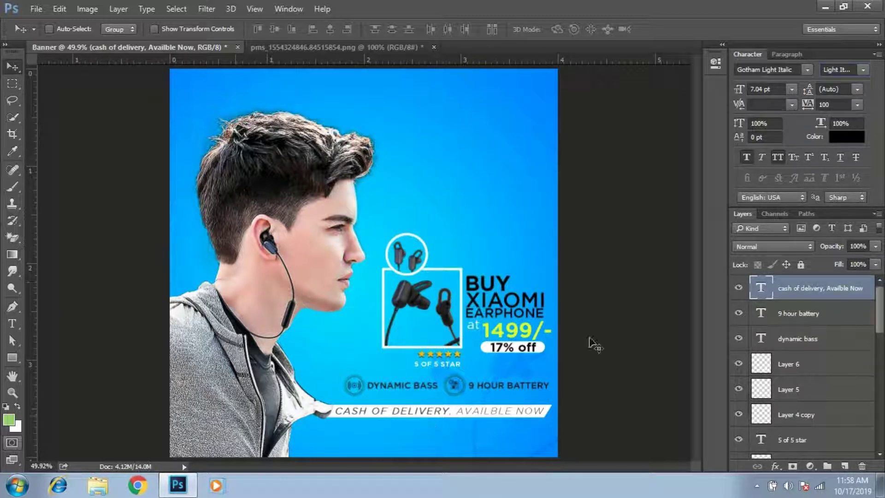
{"action": "double_click", "coordinate": [761, 292]}
{"action": "left_click_drag", "start_coordinate": [334, 411], "coordinate": [449, 410]}
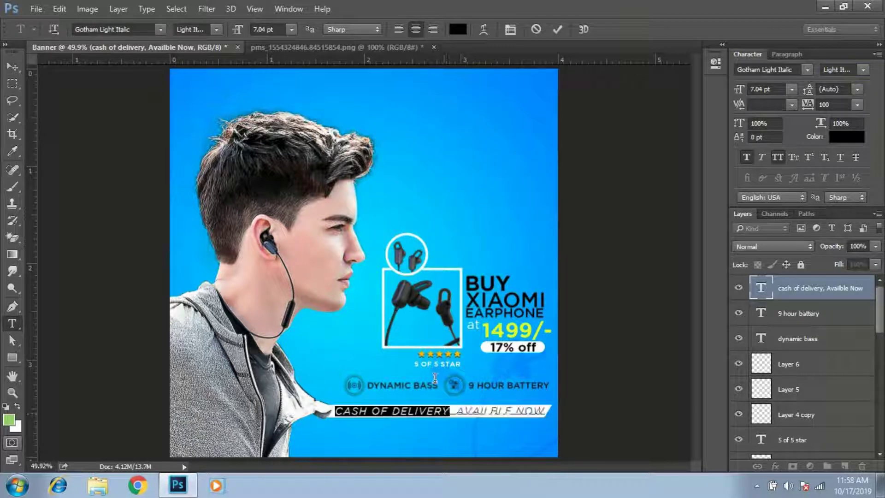
{"action": "left_click", "coordinate": [863, 70]}
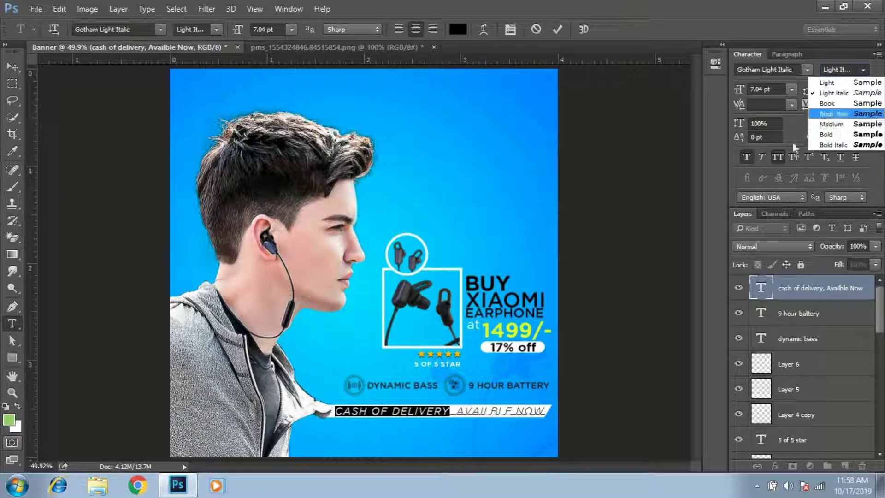
{"action": "left_click", "coordinate": [823, 114]}
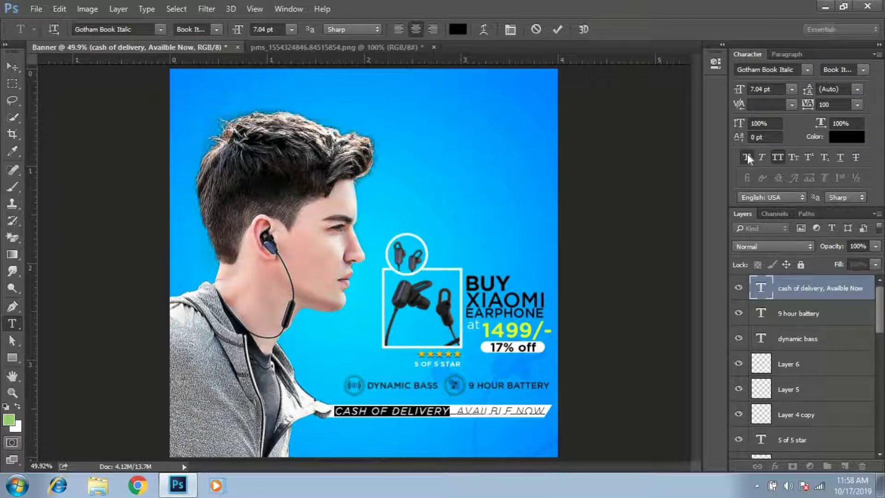
{"action": "left_click", "coordinate": [12, 67]}
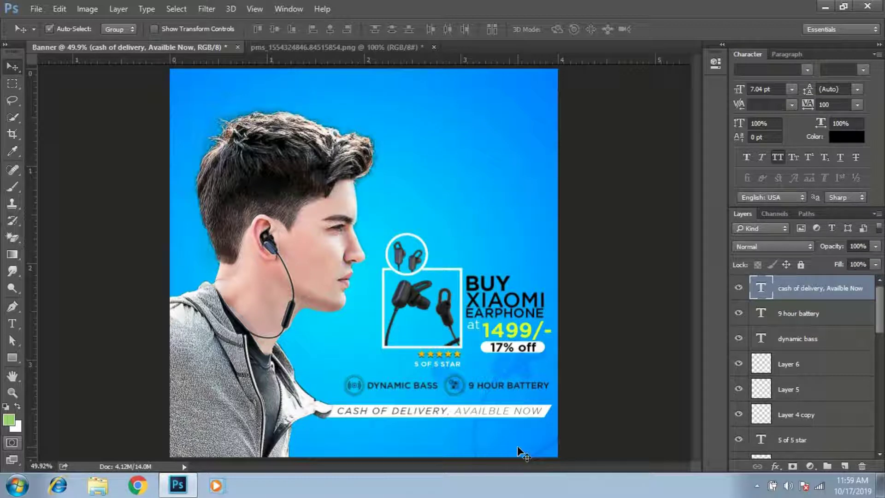
Scale the delivery line to 88% and set its tracking to 220
{"action": "key", "text": "ctrl+t"}
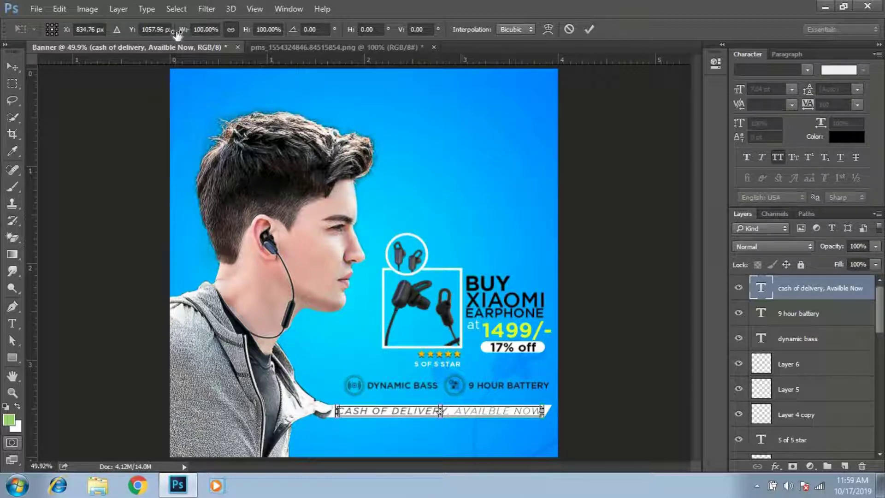
{"action": "left_click_drag", "start_coordinate": [186, 32], "coordinate": [184, 33]}
{"action": "key", "text": "Return"}
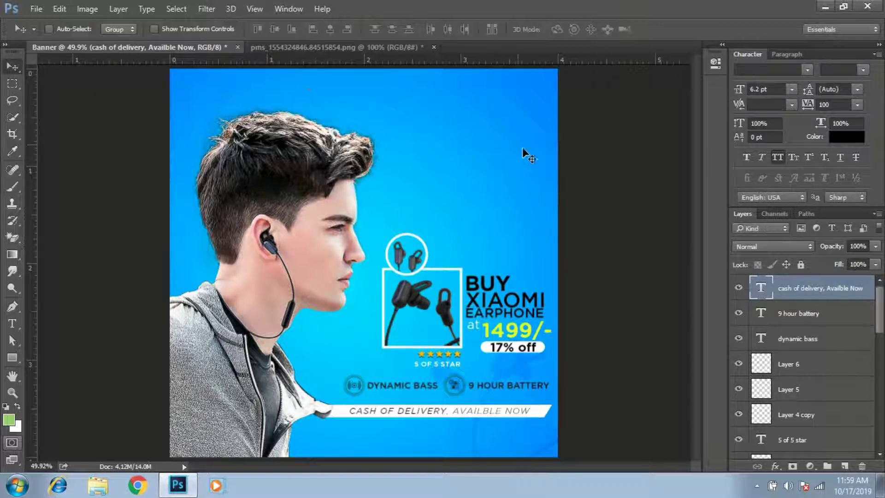
{"action": "double_click", "coordinate": [760, 288]}
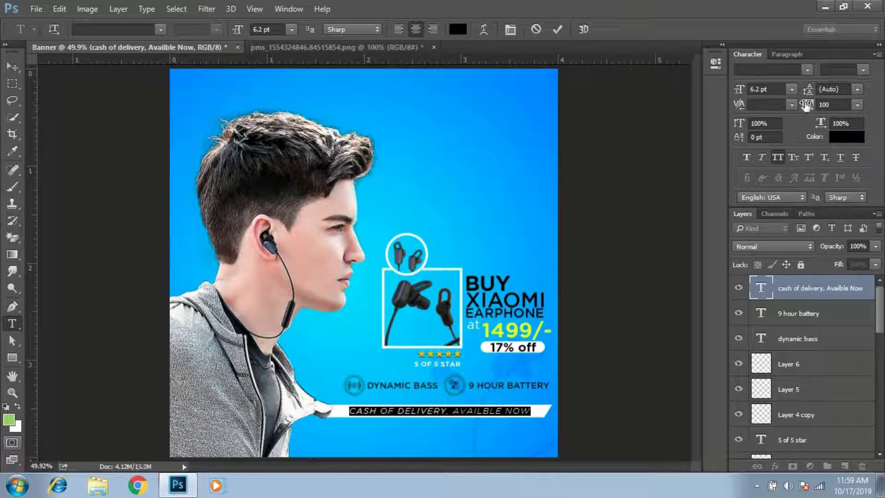
{"action": "left_click_drag", "start_coordinate": [809, 105], "coordinate": [807, 106]}
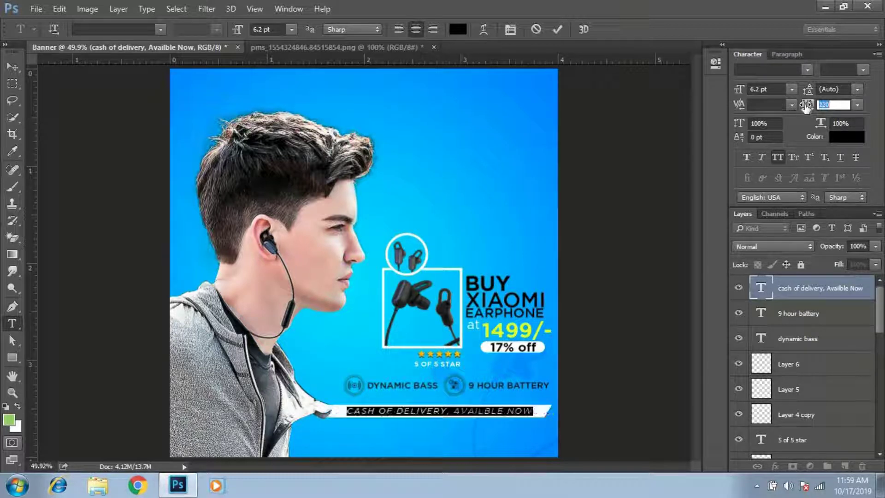
{"action": "key", "text": "BackSpace"}
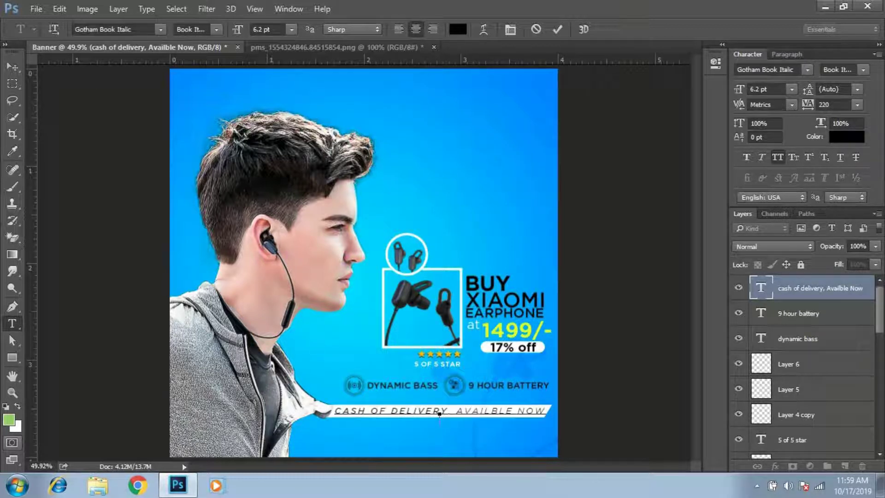
{"action": "key", "text": "ctrl+z"}
{"action": "left_click", "coordinate": [12, 66]}
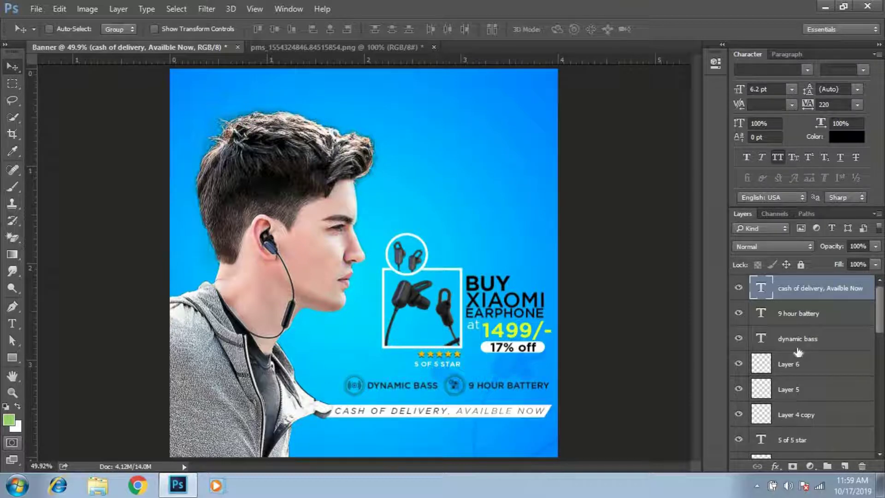
Nudge the delivery line slightly right, then fit the banner on screen
{"action": "key", "text": "ctrl+plus"}
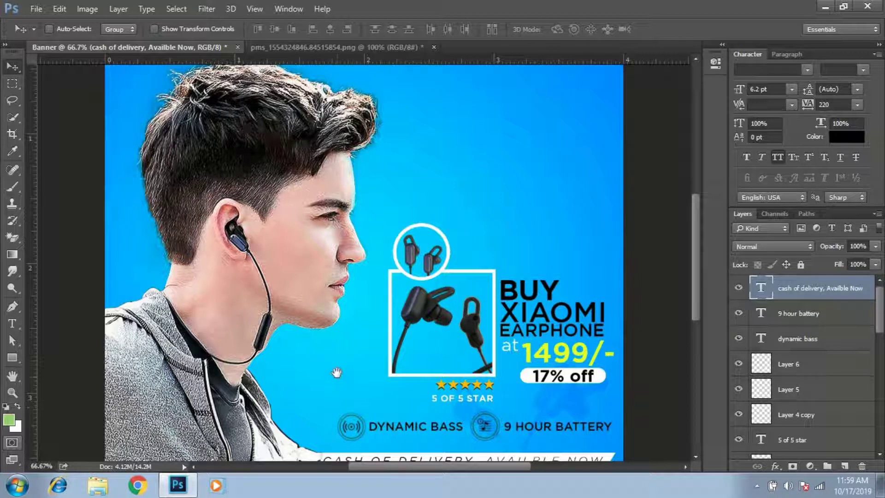
{"action": "left_click_drag", "start_coordinate": [337, 376], "coordinate": [341, 288]}
{"action": "key", "text": "Right"}
{"action": "key", "text": "Right"}
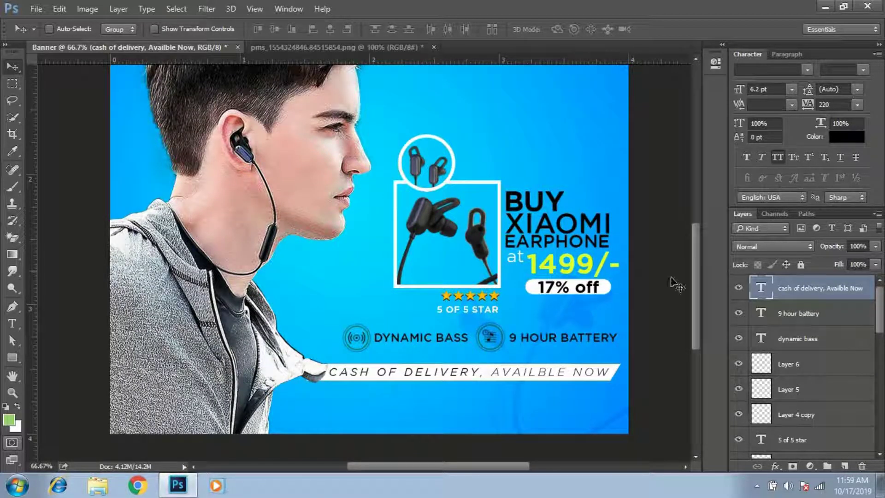
{"action": "key", "text": "ctrl+0"}
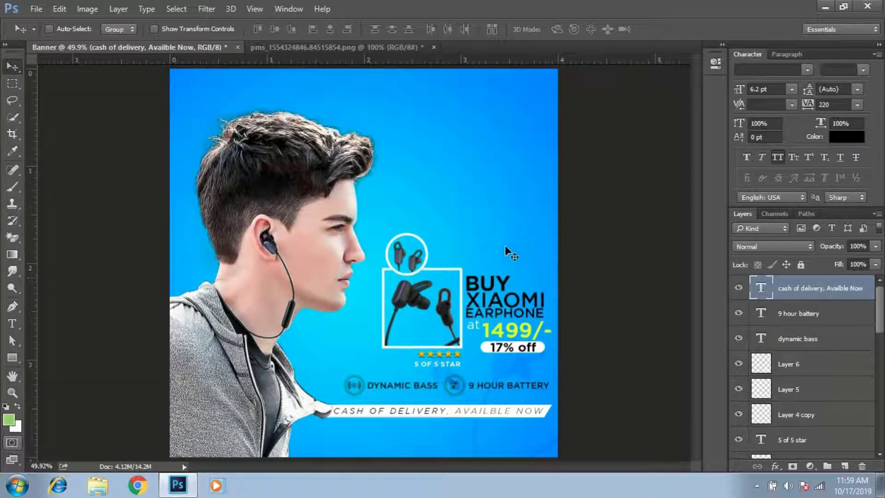
Draw a rectangle below the delivery strip with no fill and a white outline
{"action": "left_click", "coordinate": [14, 357]}
{"action": "left_click", "coordinate": [64, 359]}
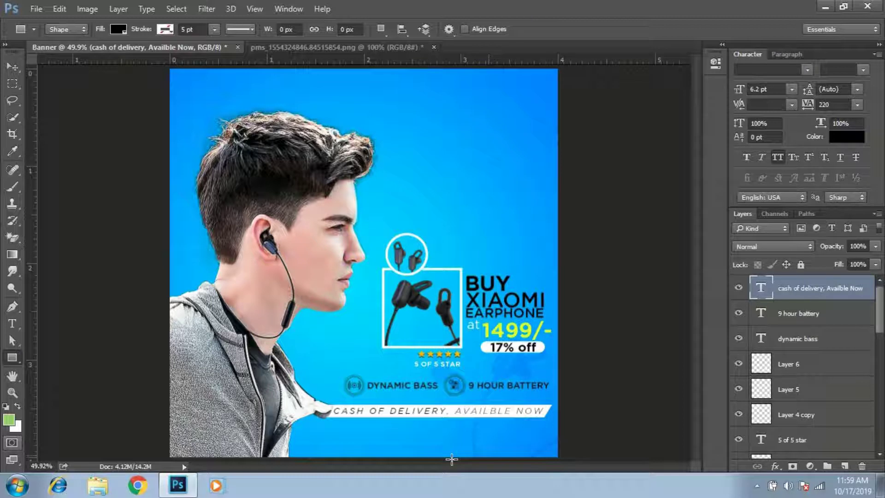
{"action": "left_click_drag", "start_coordinate": [371, 427], "coordinate": [483, 446]}
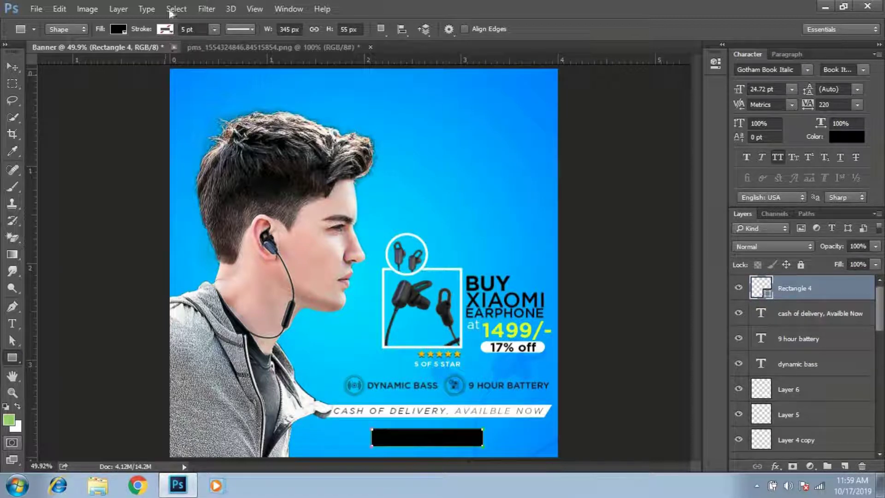
{"action": "left_click", "coordinate": [118, 29]}
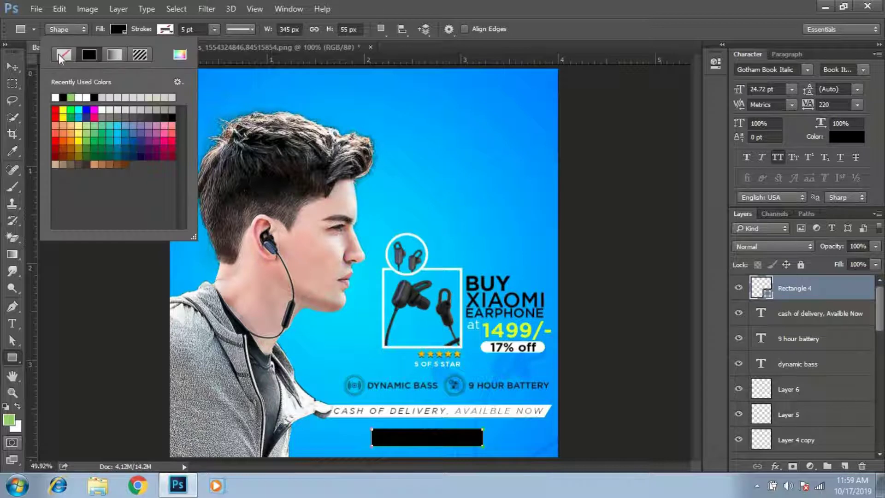
{"action": "left_click", "coordinate": [160, 33]}
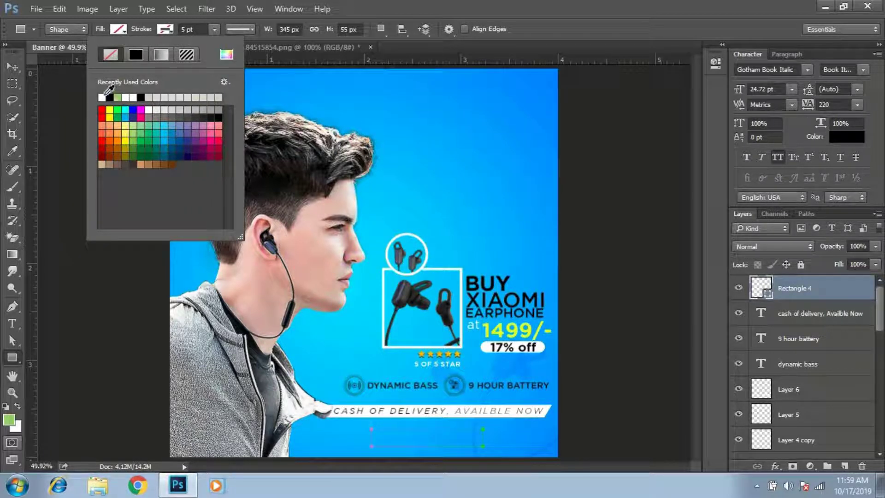
{"action": "left_click", "coordinate": [106, 97]}
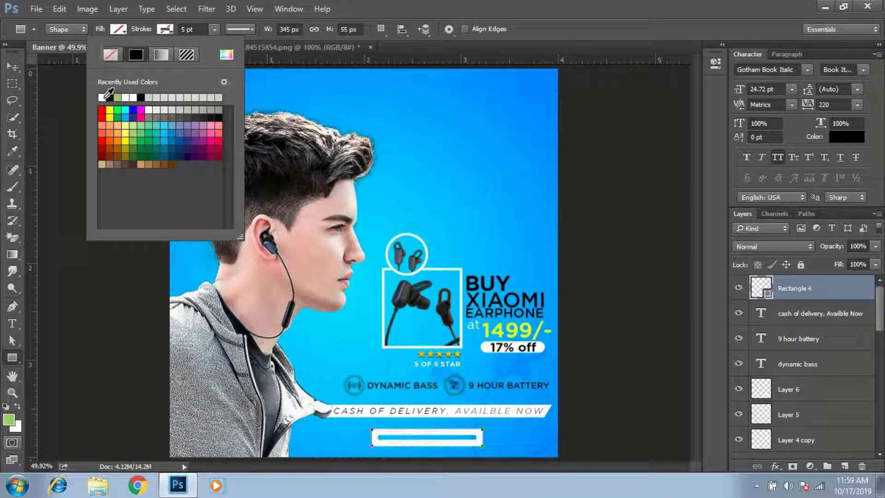
{"action": "left_click", "coordinate": [184, 29]}
{"action": "type", "text": "2"}
{"action": "key", "text": "Return"}
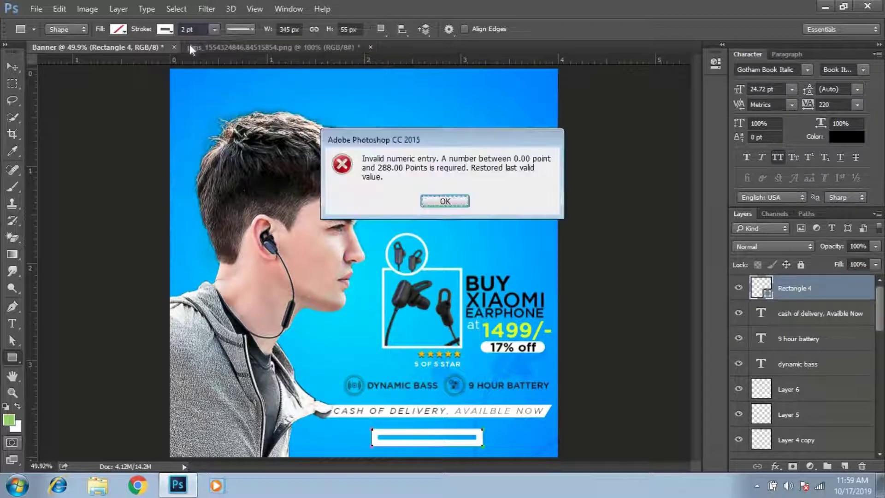
{"action": "left_click", "coordinate": [440, 202]}
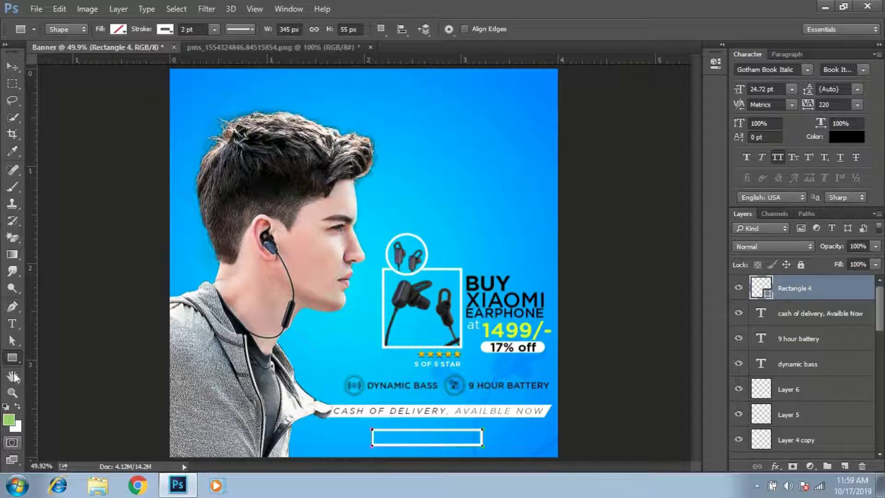
Round the rectangle's corners and narrow it slightly
{"action": "left_click", "coordinate": [715, 63]}
{"action": "left_click_drag", "start_coordinate": [528, 187], "coordinate": [762, 194]}
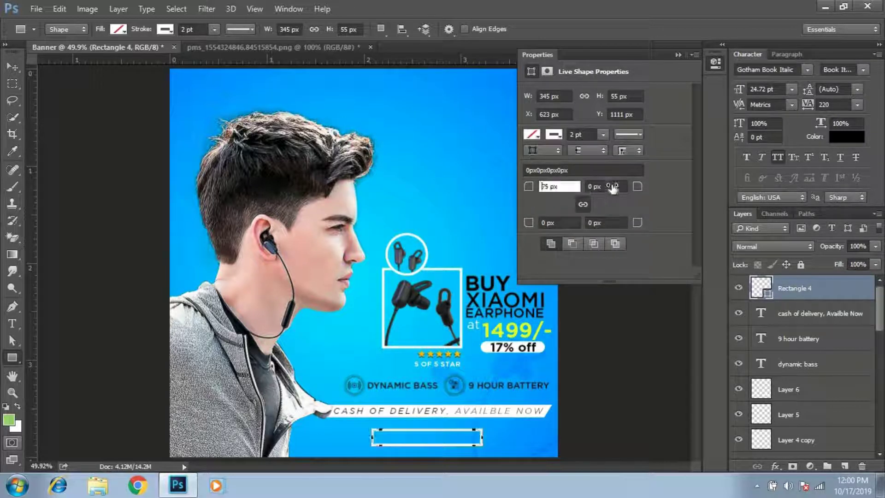
{"action": "left_click", "coordinate": [681, 53]}
{"action": "key", "text": "v"}
{"action": "key", "text": "ctrl+t"}
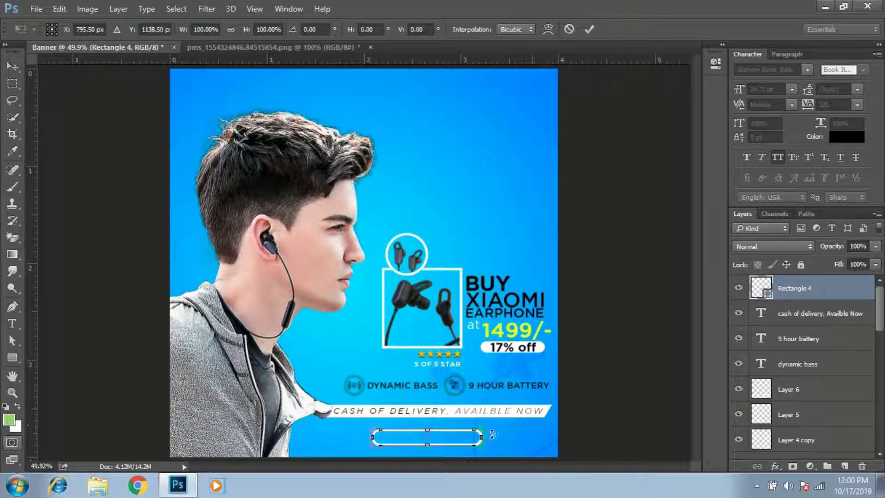
{"action": "mouse_move", "coordinate": [481, 437]}
{"action": "left_mouse_down"}
{"action": "mouse_move", "coordinate": [445, 438]}
{"action": "mouse_move", "coordinate": [471, 436]}
{"action": "left_mouse_up"}
{"action": "key", "text": "Return"}
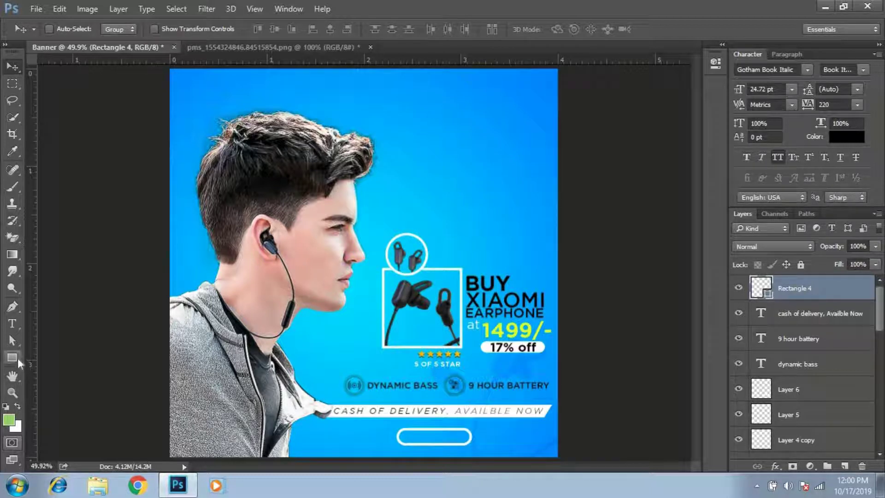
Set the rectangle's outline thickness to 1 pt
{"action": "left_click", "coordinate": [12, 357]}
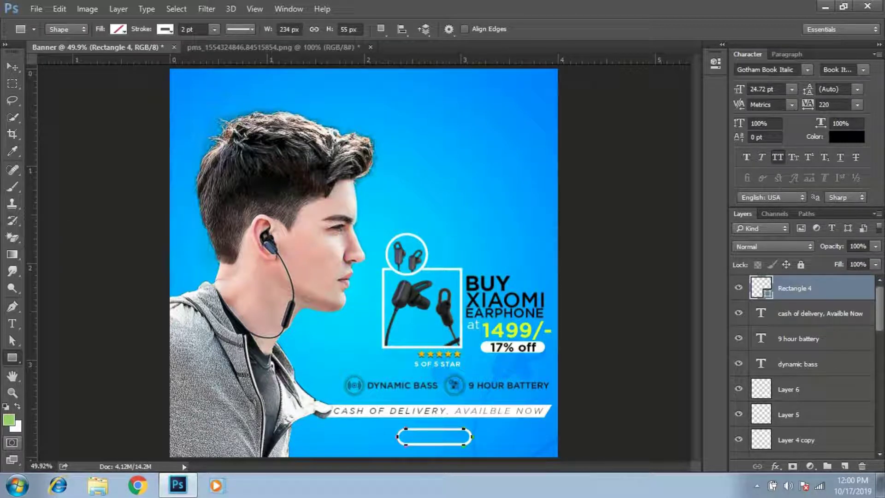
{"action": "left_click", "coordinate": [186, 29]}
{"action": "type", "text": "1"}
{"action": "key", "text": "Return"}
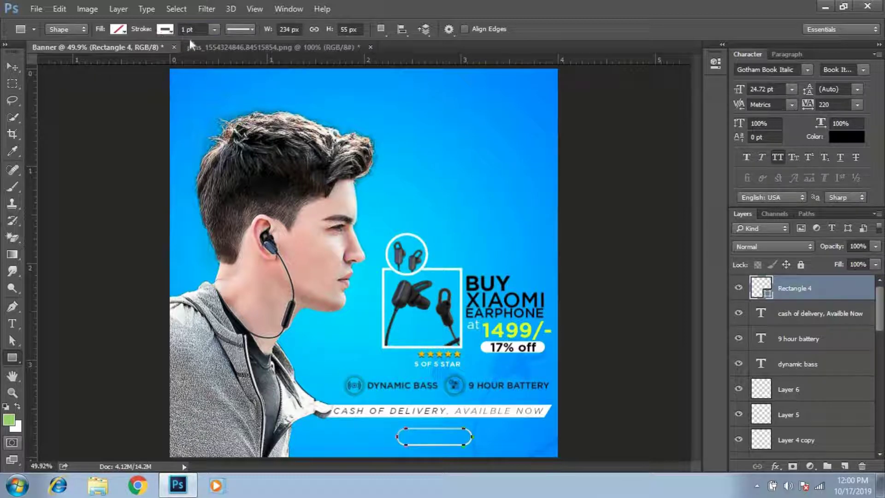
{"action": "left_click", "coordinate": [12, 68]}
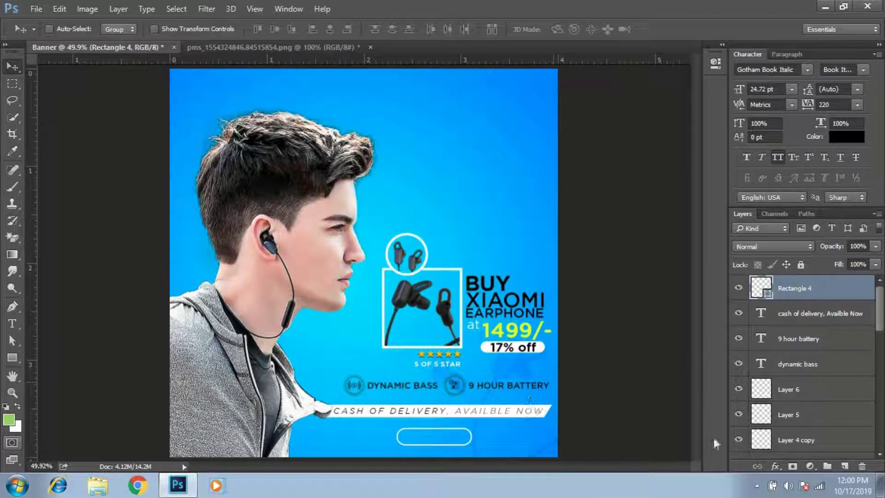
Copy the 9 HOUR BATTERY text onto the button and change it to ORDER NOW
{"action": "left_click", "coordinate": [849, 315]}
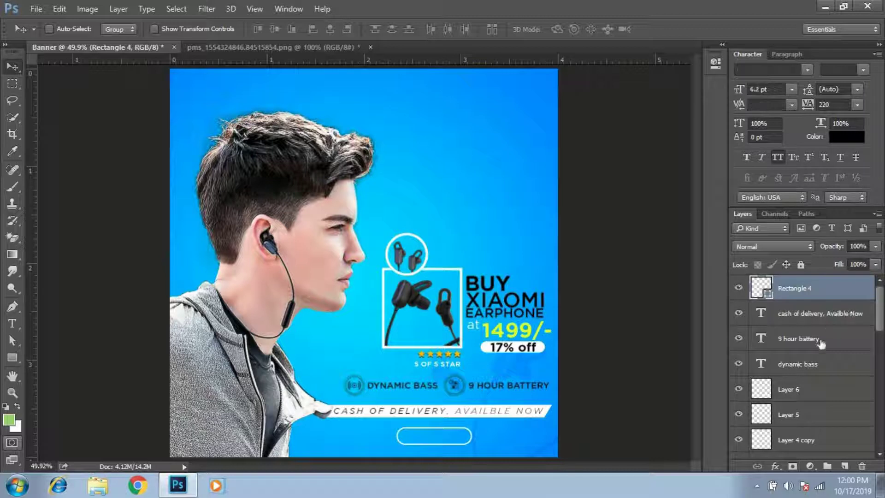
{"action": "left_click", "coordinate": [550, 387], "text": "ctrl"}
{"action": "left_click_drag", "start_coordinate": [509, 380], "coordinate": [449, 434]}
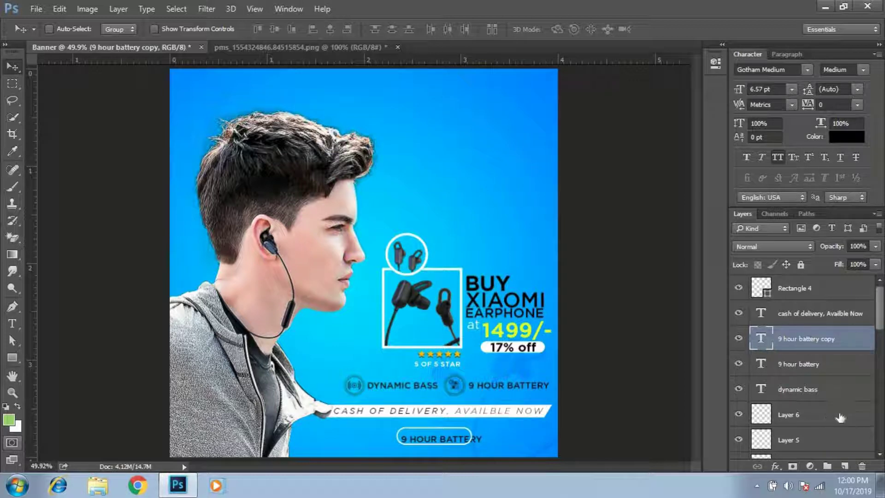
{"action": "double_click", "coordinate": [761, 337]}
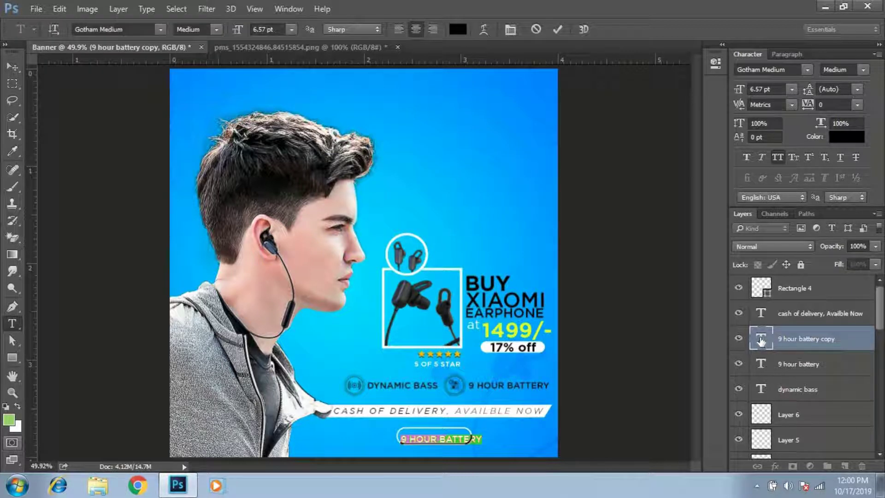
{"action": "key", "text": "BackSpace"}
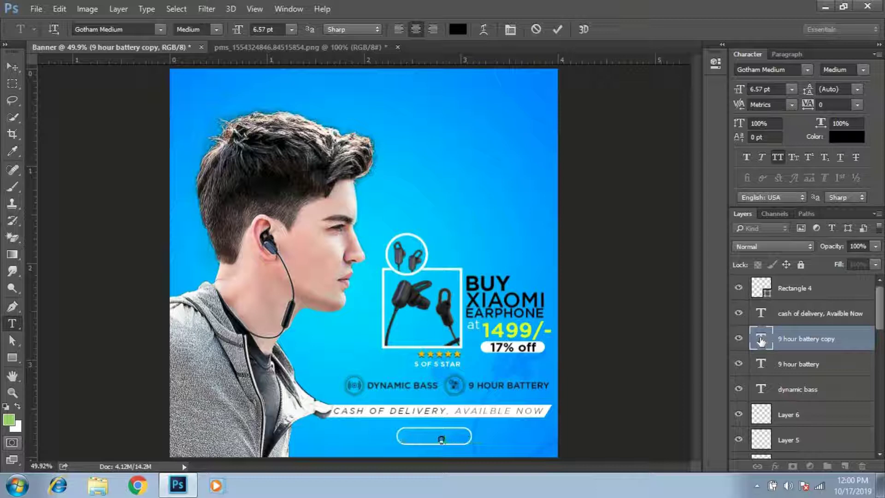
{"action": "type", "text": "ORDERNOW"}
{"action": "left_click", "coordinate": [15, 65]}
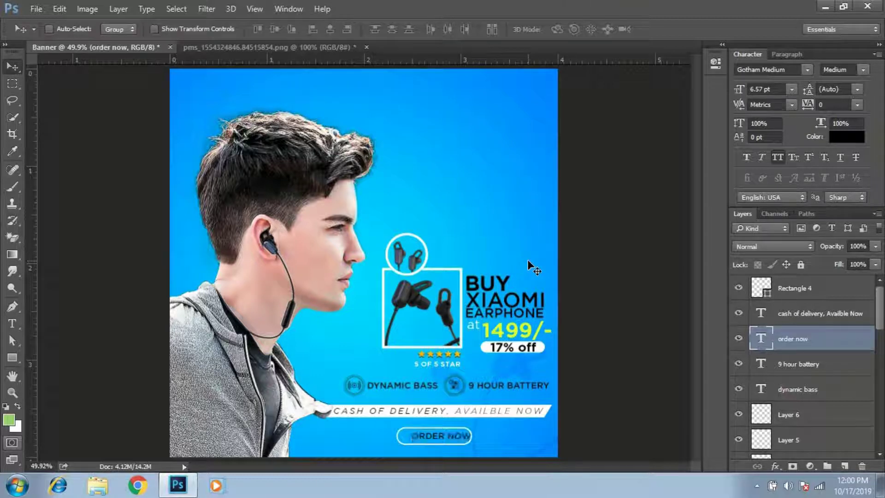
Centre ORDER NOW in the button and enlarge it proportionally to 106%
{"action": "key", "text": "shift+Left"}
{"action": "key", "text": "shift+Left"}
{"action": "key", "text": "shift+Left"}
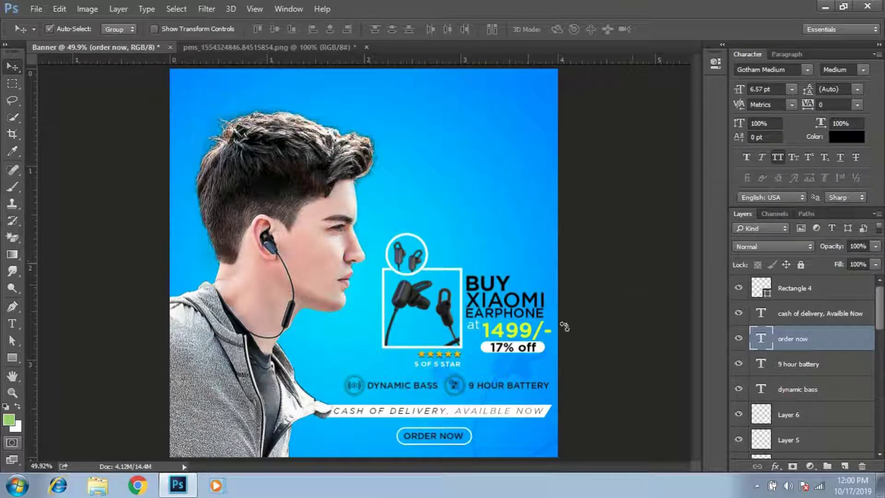
{"action": "key", "text": "ctrl+t"}
{"action": "left_click", "coordinate": [230, 29]}
{"action": "left_click_drag", "start_coordinate": [182, 29], "coordinate": [618, 96]}
{"action": "key", "text": "Return"}
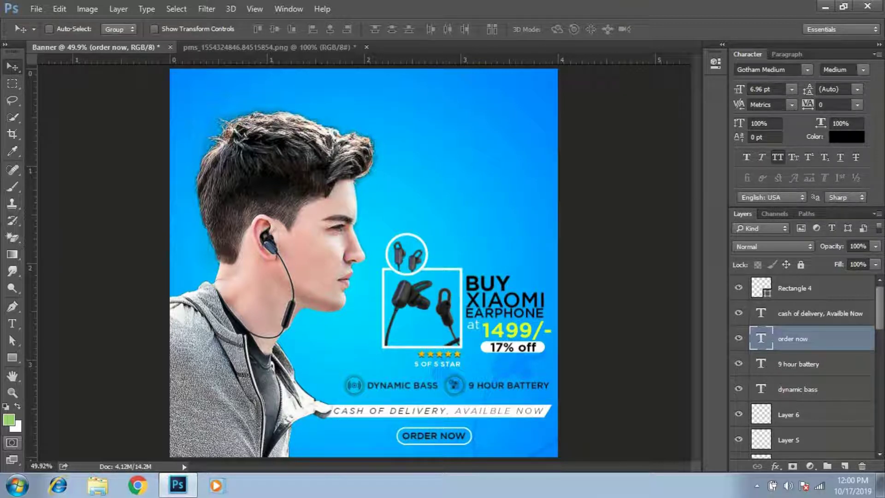
{"action": "left_click", "coordinate": [862, 70]}
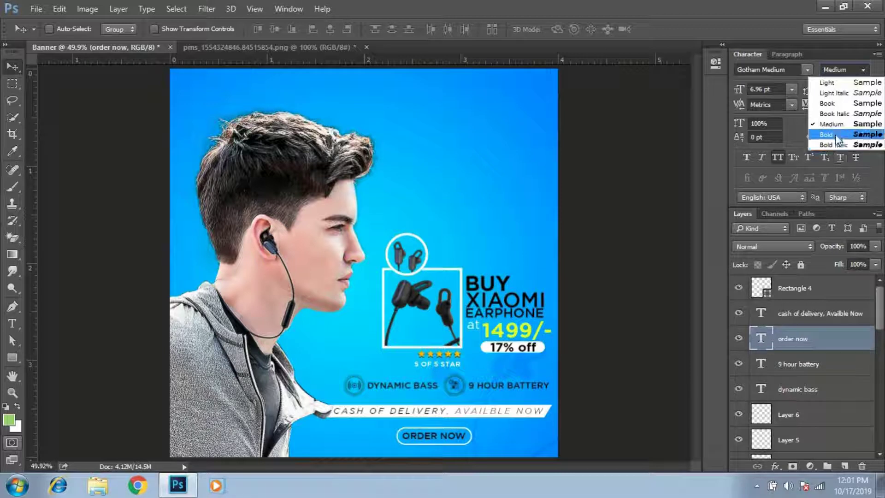
{"action": "left_click", "coordinate": [835, 134]}
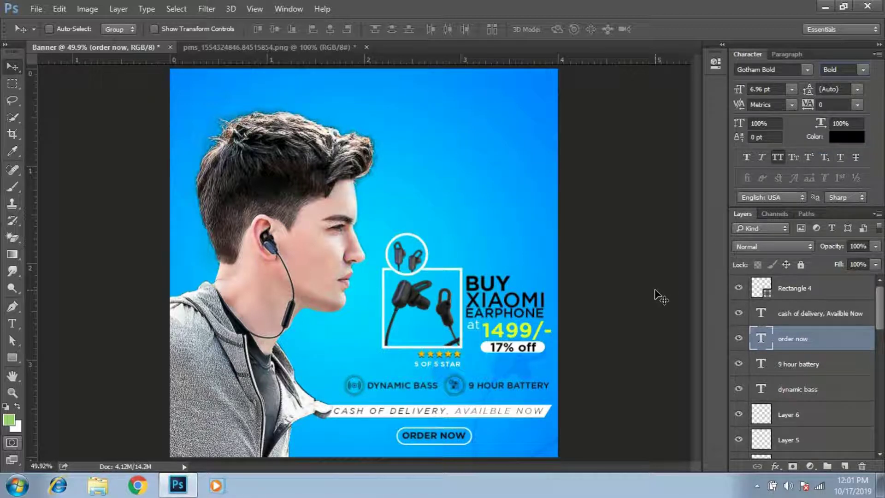
{"action": "key", "text": "Down"}
{"action": "key", "text": "Down"}
{"action": "key", "text": "Down"}
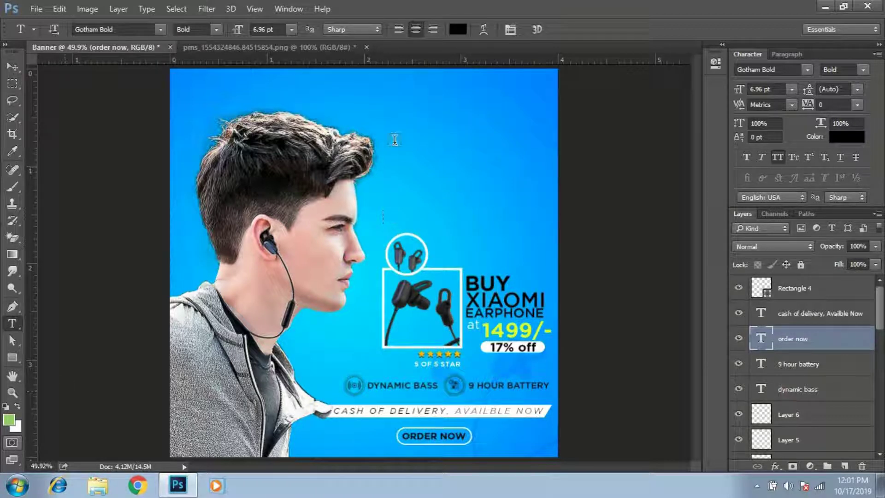
{"action": "left_click", "coordinate": [421, 165]}
{"action": "type", "text": "www.xiaomi.com"}
{"action": "key", "text": "ctrl+Return"}
{"action": "key", "text": "v"}
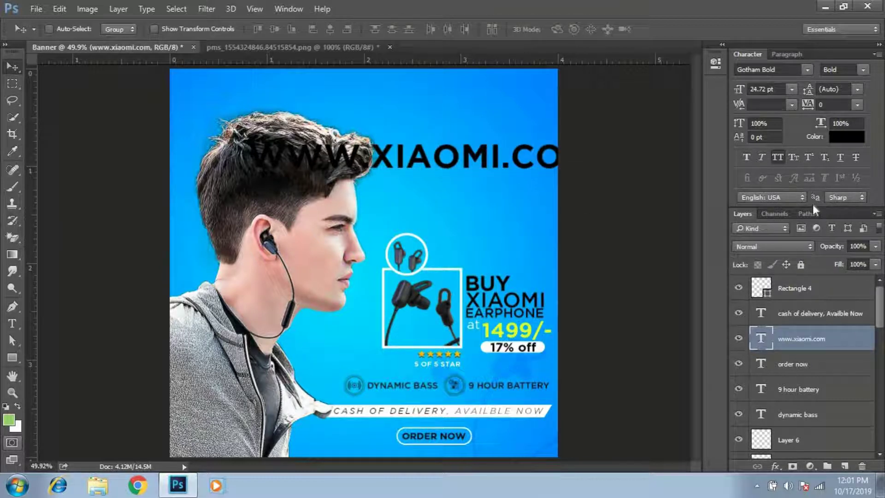
{"action": "left_click", "coordinate": [777, 156]}
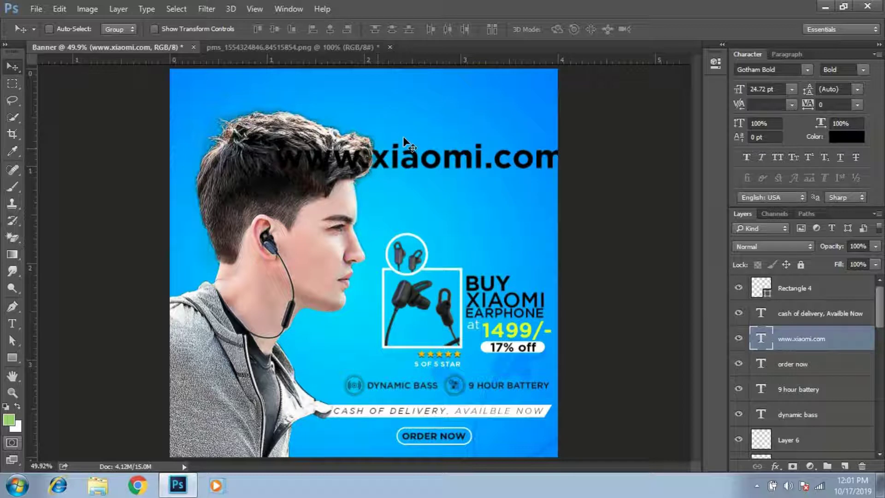
{"action": "key", "text": "ctrl+t"}
{"action": "mouse_move", "coordinate": [564, 173]}
{"action": "left_mouse_down"}
{"action": "mouse_move", "coordinate": [385, 152]}
{"action": "mouse_move", "coordinate": [261, 69]}
{"action": "left_mouse_up"}
{"action": "key", "text": "Return"}
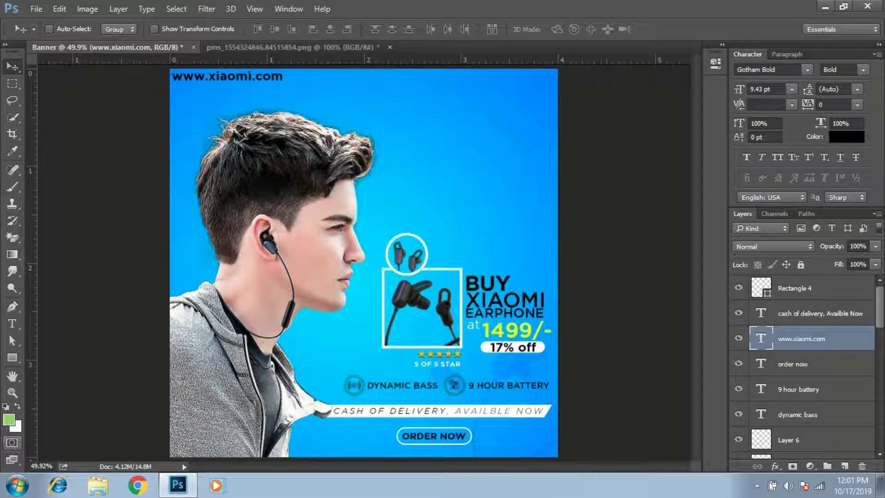
Set the website text to Book weight and colour ffffff
{"action": "left_click", "coordinate": [863, 70]}
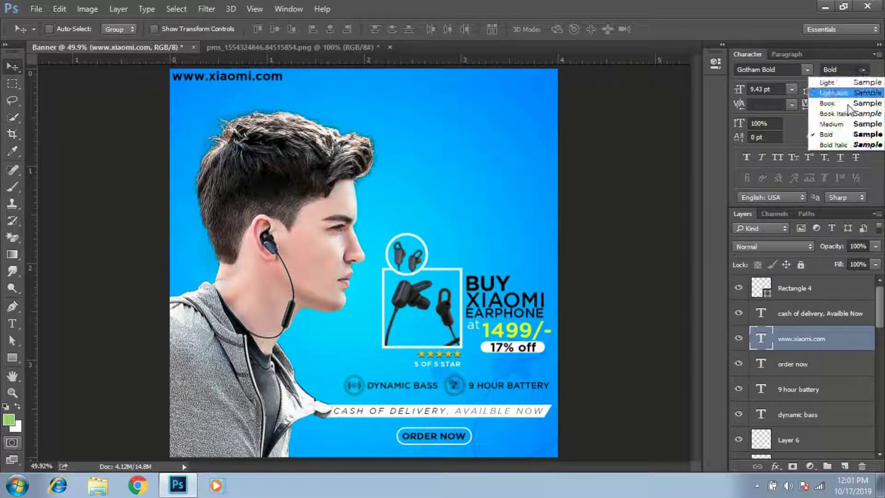
{"action": "left_click", "coordinate": [843, 99]}
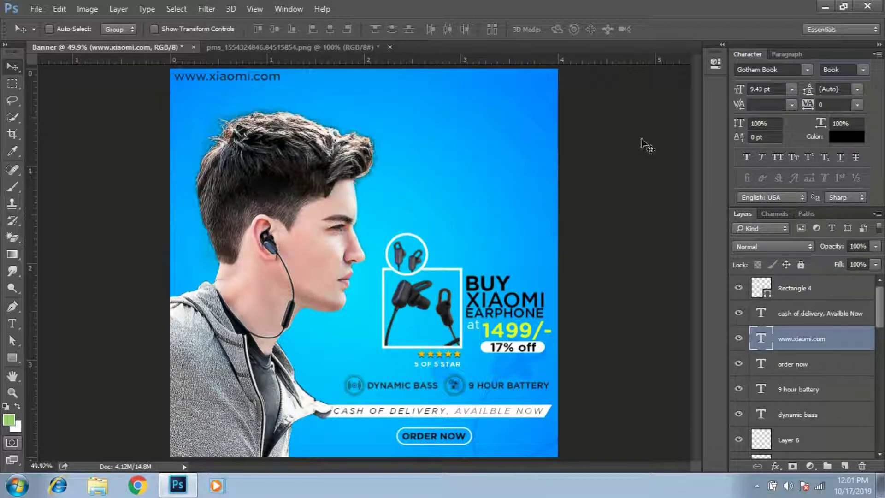
{"action": "left_click", "coordinate": [847, 139]}
{"action": "type", "text": "ffffff"}
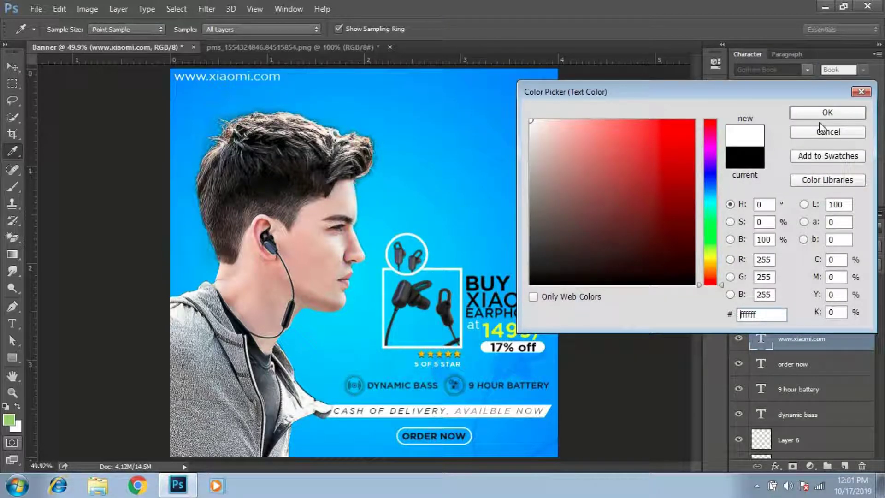
{"action": "left_click", "coordinate": [825, 113]}
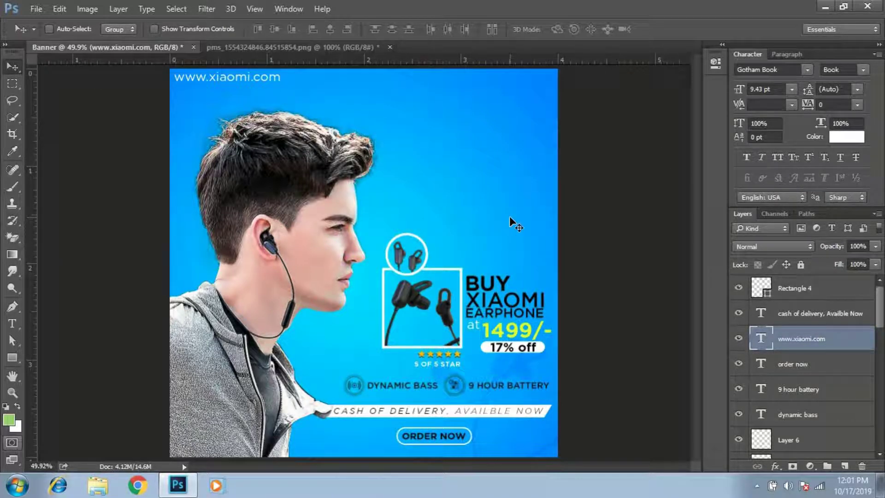
Type an all-caps XIAOMI BLUETOOTH headline and move it toward the top right
{"action": "left_click", "coordinate": [13, 323]}
{"action": "left_click", "coordinate": [411, 151]}
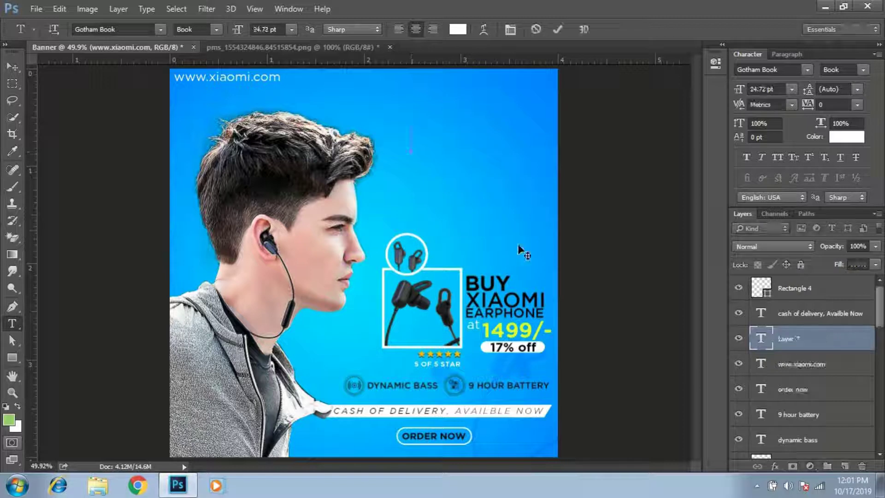
{"action": "type", "text": "xiaomi"}
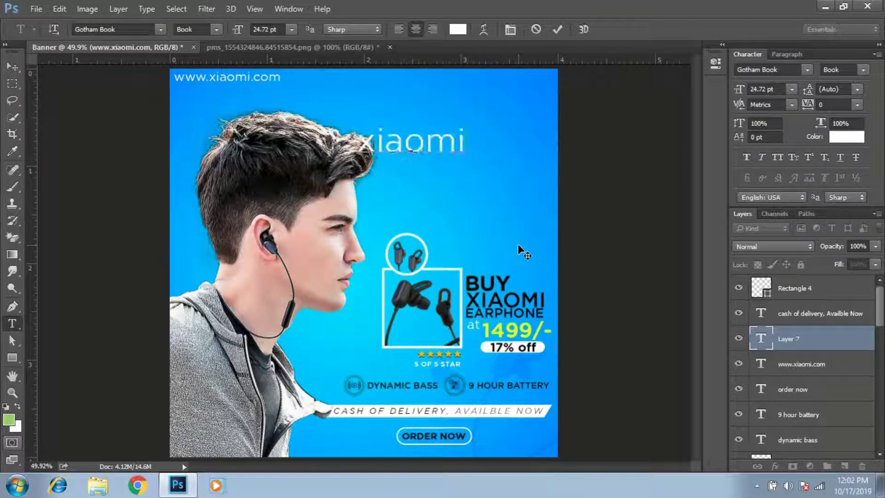
{"action": "type", "text": " bluethoo"}
{"action": "key", "text": "BackSpace"}
{"action": "key", "text": "BackSpace"}
{"action": "key", "text": "BackSpace"}
{"action": "type", "text": "ooth"}
{"action": "key", "text": "ctrl+Return"}
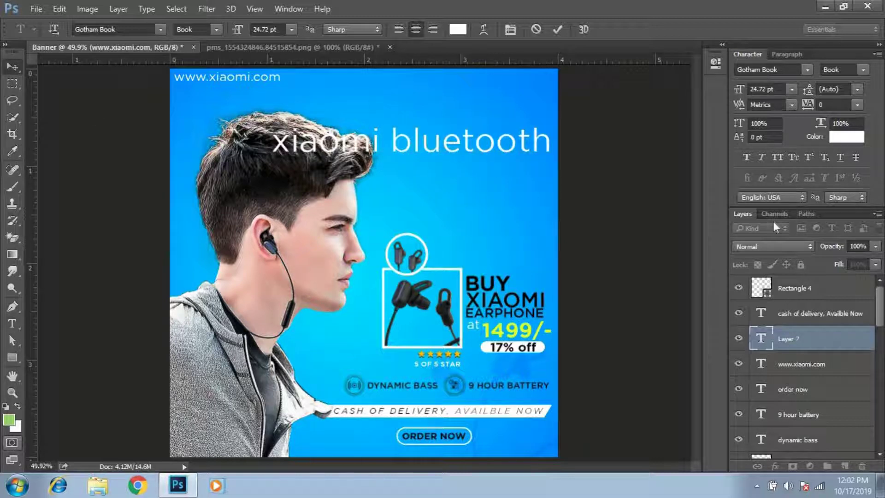
{"action": "key", "text": "v"}
{"action": "left_click", "coordinate": [777, 159]}
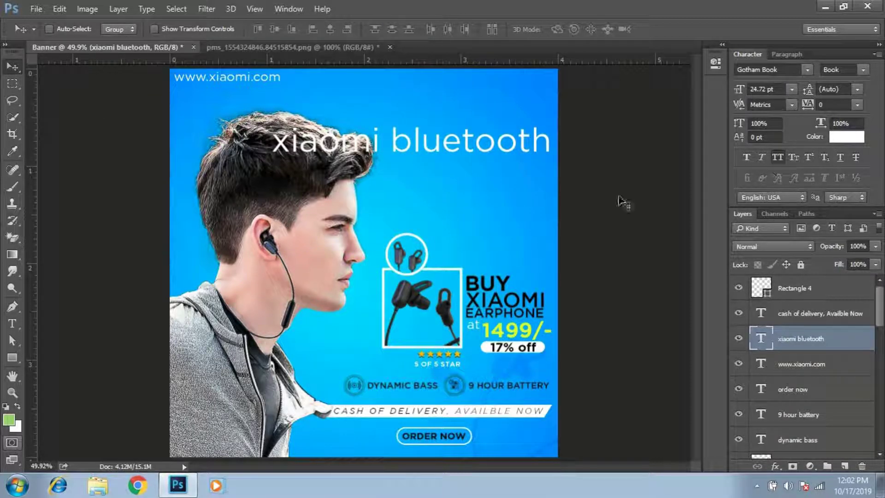
{"action": "left_click_drag", "start_coordinate": [464, 166], "coordinate": [533, 172]}
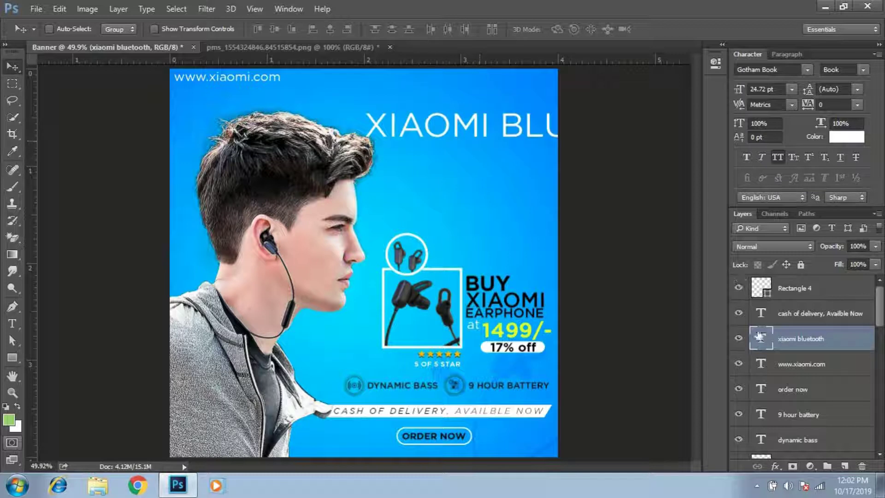
Duplicate the headline as EARPHONE below it and move both layers above Rectangle 4
{"action": "key", "text": "ctrl+j"}
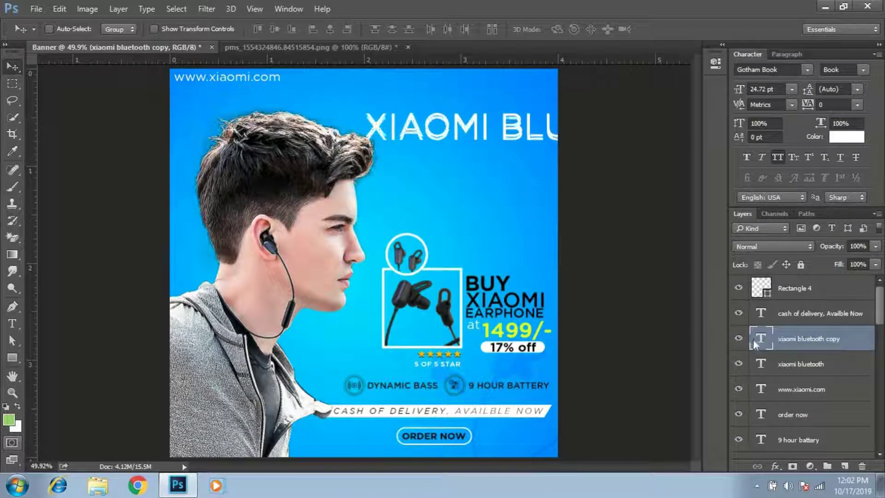
{"action": "key", "text": "shift+Down"}
{"action": "key", "text": "shift+Down"}
{"action": "key", "text": "shift+Down"}
{"action": "key", "text": "shift+Down"}
{"action": "key", "text": "shift+Down"}
{"action": "key", "text": "shift+Down"}
{"action": "key", "text": "shift+Down"}
{"action": "key", "text": "shift+Down"}
{"action": "key", "text": "shift+Down"}
{"action": "key", "text": "shift+Down"}
{"action": "key", "text": "shift+Down"}
{"action": "double_click", "coordinate": [761, 335]}
{"action": "type", "text": "EARPHONE"}
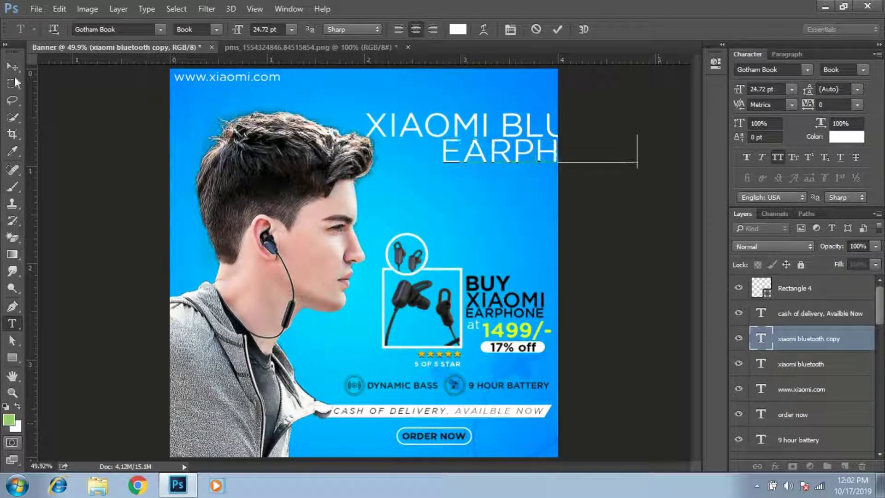
{"action": "left_click", "coordinate": [13, 66]}
{"action": "left_click", "coordinate": [810, 314], "text": "ctrl"}
{"action": "left_click", "coordinate": [802, 341]}
{"action": "left_click", "coordinate": [801, 364], "text": "ctrl"}
{"action": "left_click_drag", "start_coordinate": [802, 364], "coordinate": [802, 276]}
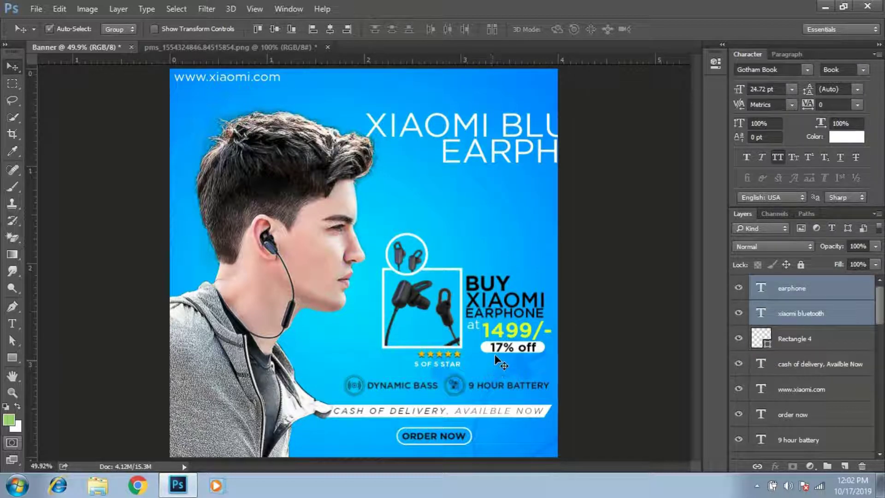
Shrink both headline lines proportionally to 44% and place them above the earbud box
{"action": "key", "text": "ctrl+t"}
{"action": "left_click", "coordinate": [231, 29]}
{"action": "left_click_drag", "start_coordinate": [183, 31], "coordinate": [148, 9]}
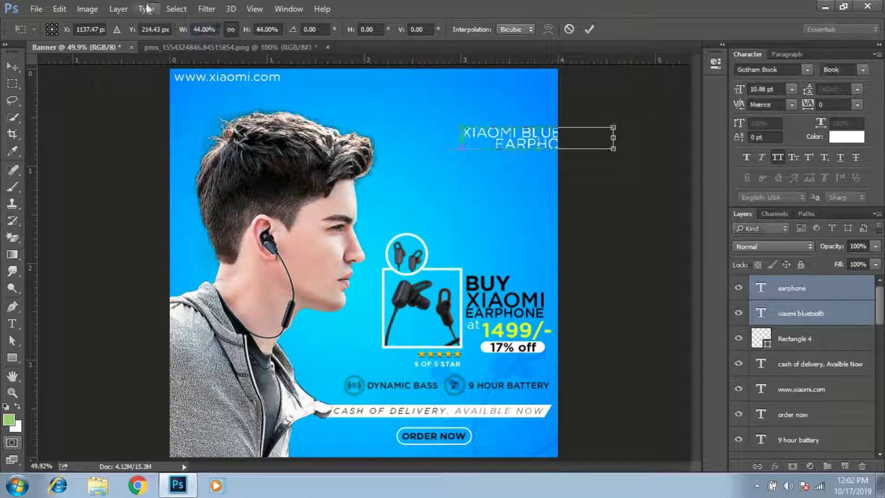
{"action": "key", "text": "Return"}
{"action": "left_click_drag", "start_coordinate": [536, 142], "coordinate": [465, 154]}
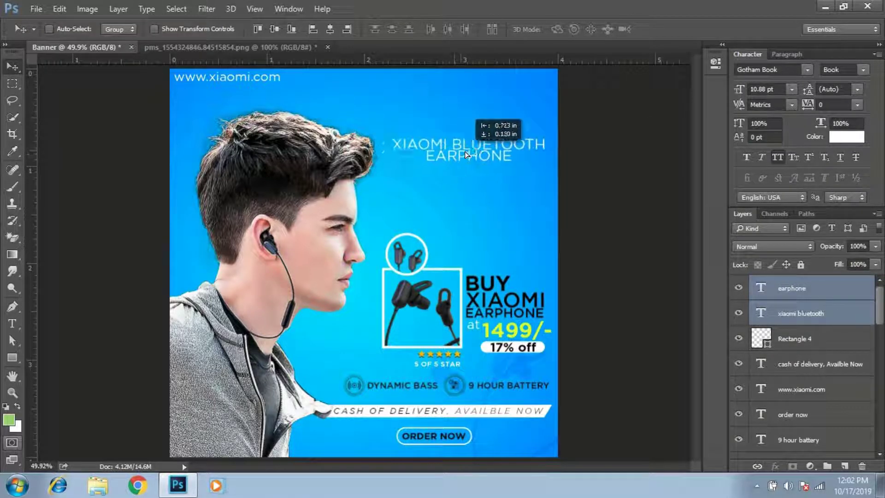
Slightly resize the EARPHONE line and set it in Gotham Bold
{"action": "left_click", "coordinate": [798, 286]}
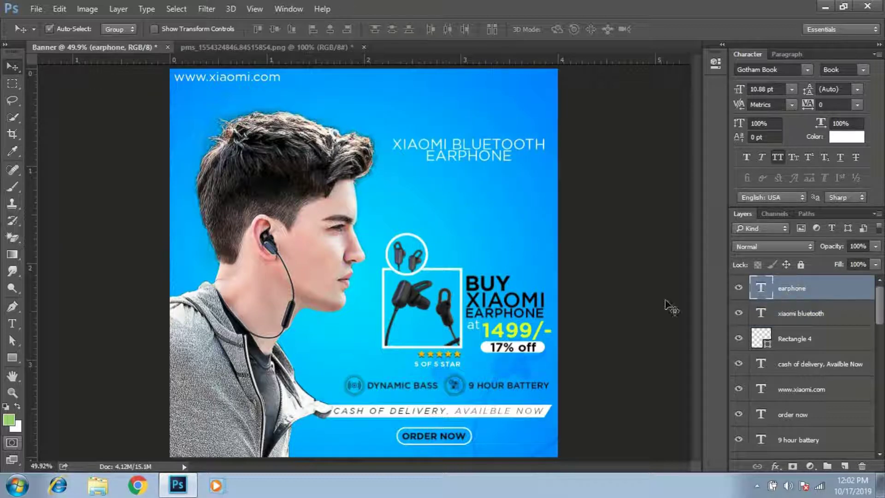
{"action": "key", "text": "ctrl+t"}
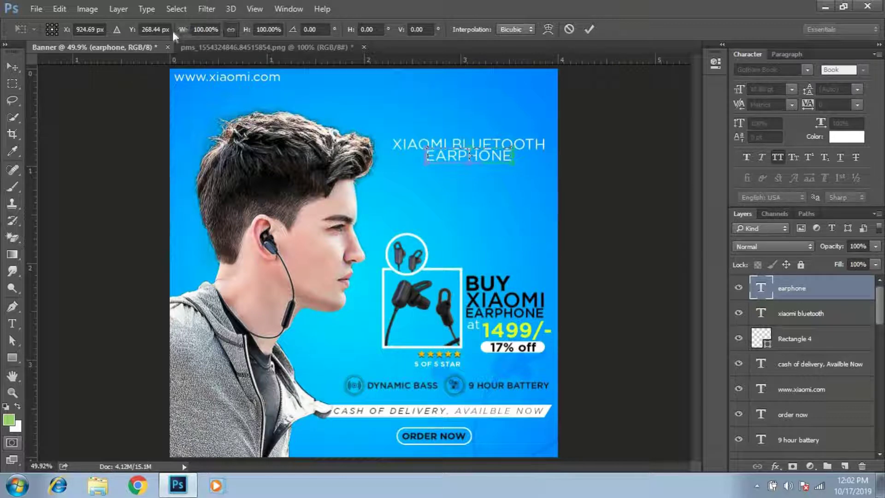
{"action": "left_click_drag", "start_coordinate": [185, 28], "coordinate": [186, 22]}
{"action": "key", "text": "Return"}
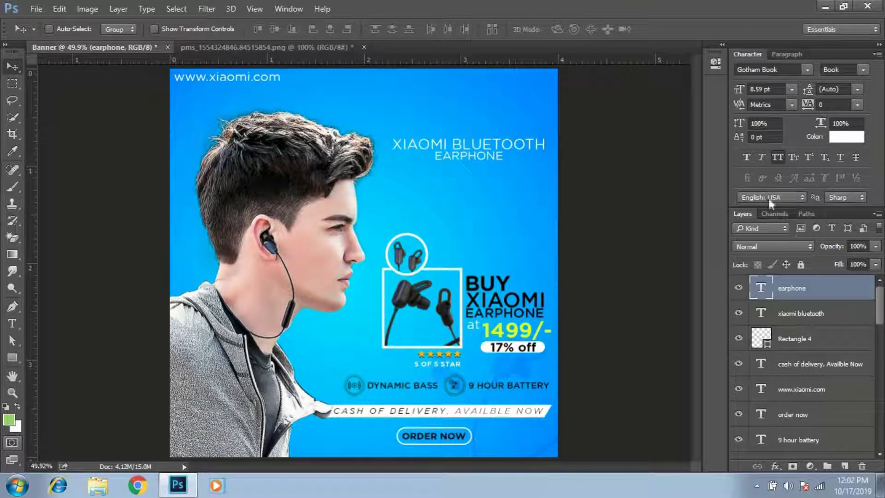
{"action": "left_click", "coordinate": [862, 70]}
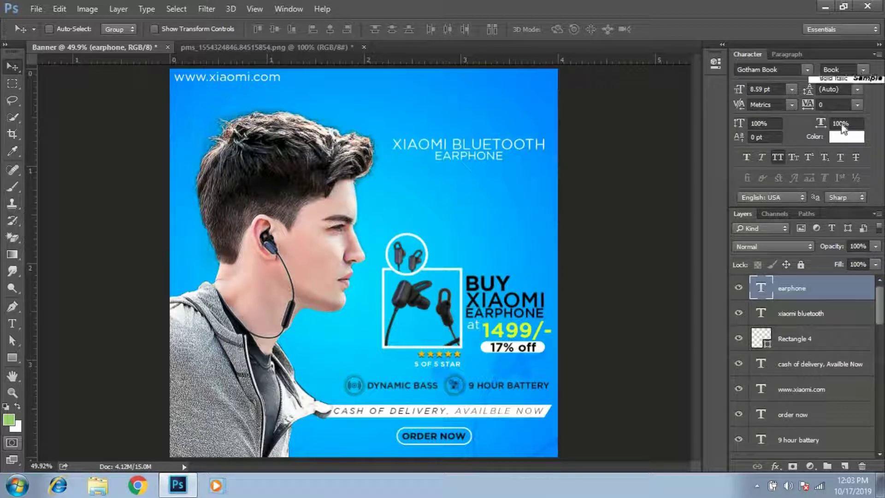
{"action": "left_click", "coordinate": [811, 137]}
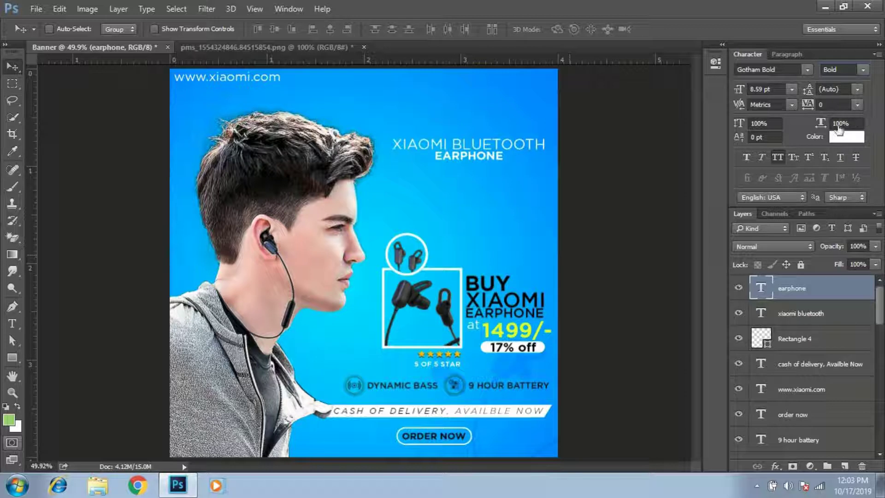
{"action": "left_click", "coordinate": [816, 315]}
{"action": "left_click", "coordinate": [816, 289]}
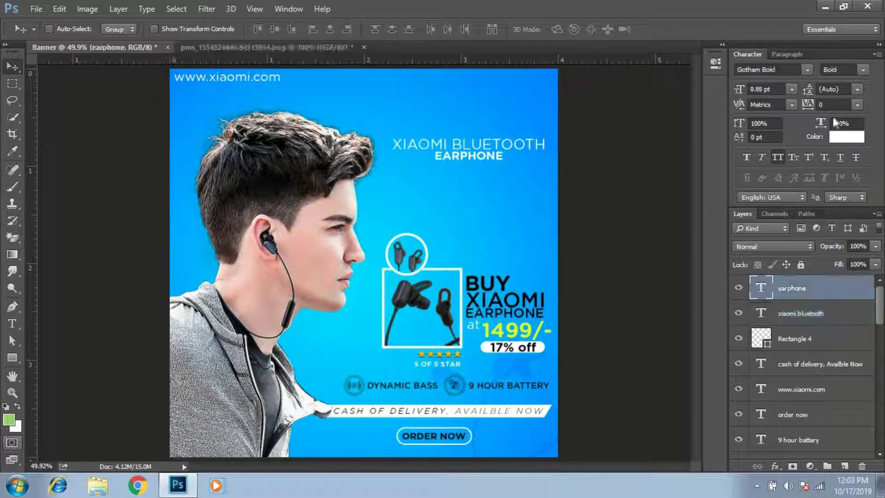
Change the EARPHONE text colour to 000000 black
{"action": "left_click", "coordinate": [841, 134]}
{"action": "double_click", "coordinate": [762, 315]}
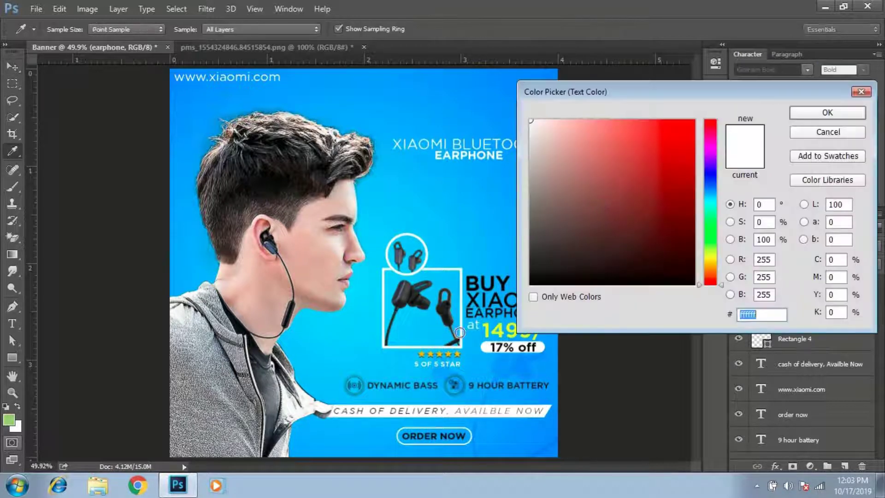
{"action": "type", "text": "000000"}
{"action": "left_click", "coordinate": [827, 112]}
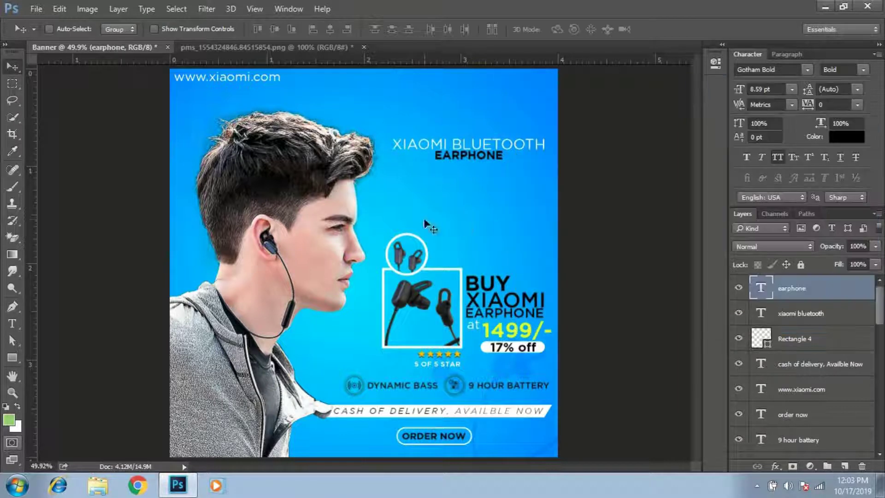
Set the word XIAOMI to Medium weight and nudge both headline lines left
{"action": "double_click", "coordinate": [765, 312]}
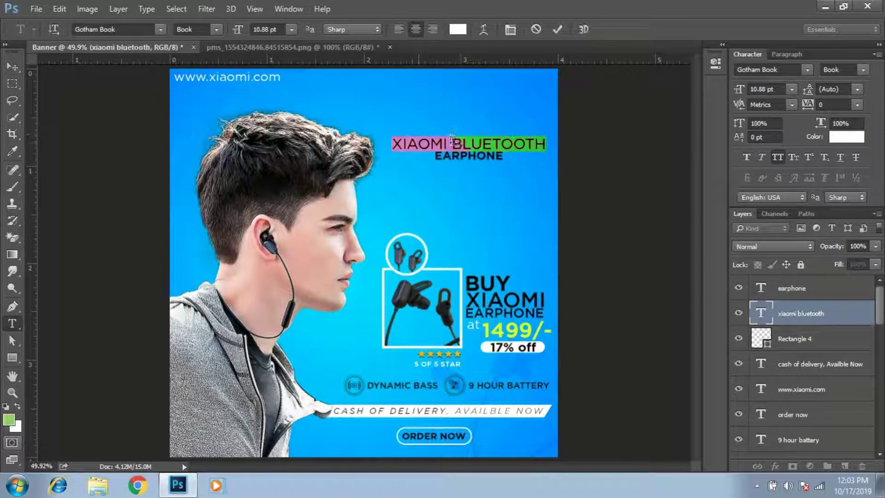
{"action": "left_click_drag", "start_coordinate": [446, 144], "coordinate": [324, 148]}
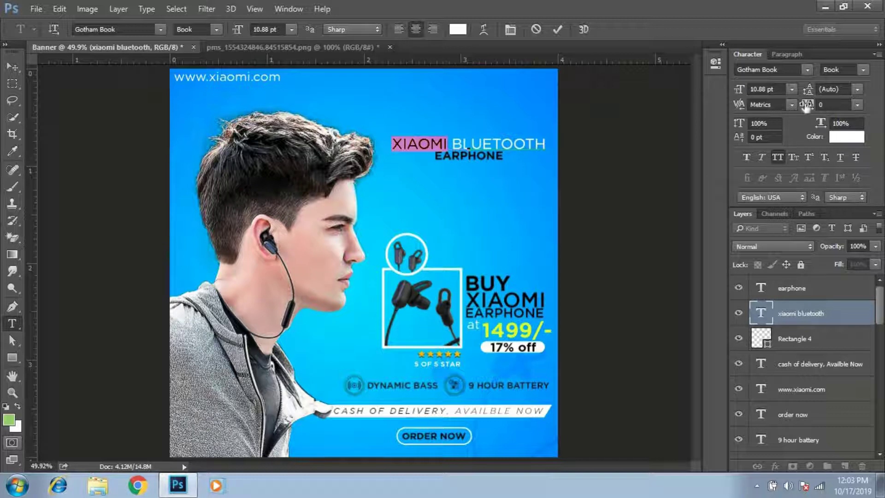
{"action": "left_click", "coordinate": [862, 70]}
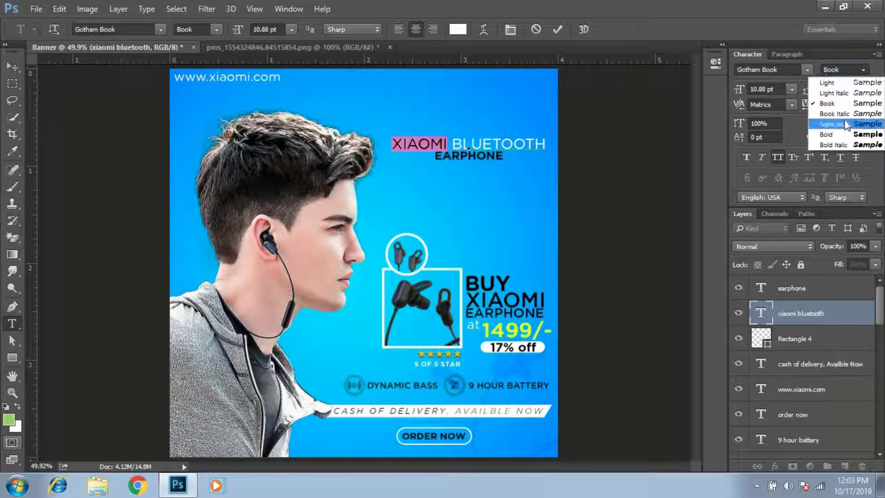
{"action": "left_click", "coordinate": [846, 125]}
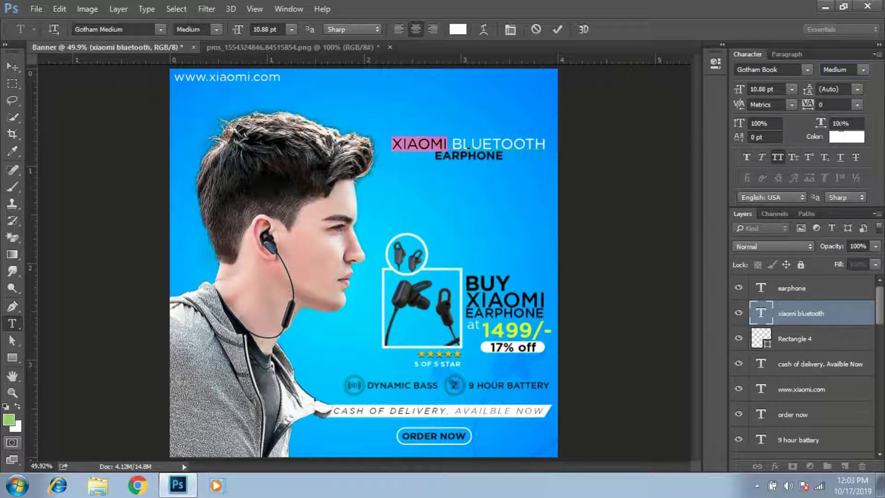
{"action": "left_click", "coordinate": [12, 68]}
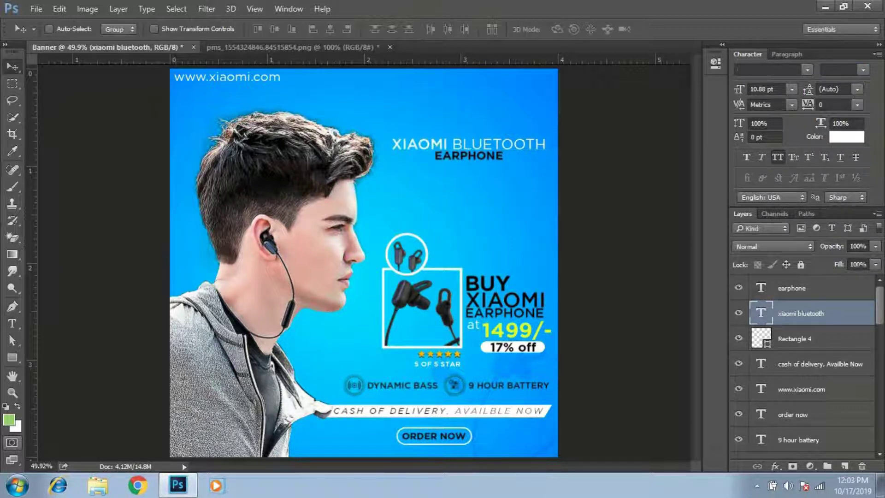
{"action": "left_click", "coordinate": [805, 289], "text": "shift"}
{"action": "key", "text": "shift+Left"}
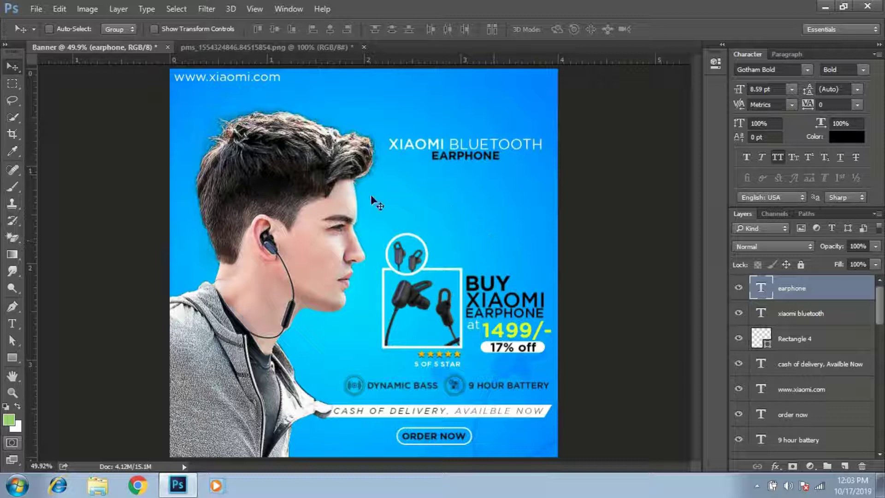
Open 4_178_1.jpg and erase its white background with the Magic Eraser
{"action": "key", "text": "ctrl+o"}
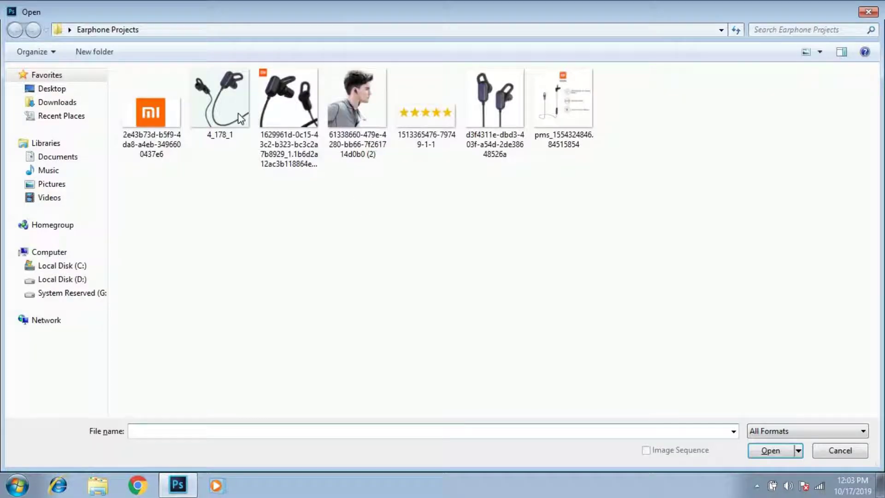
{"action": "left_click", "coordinate": [238, 113]}
{"action": "left_click", "coordinate": [761, 451]}
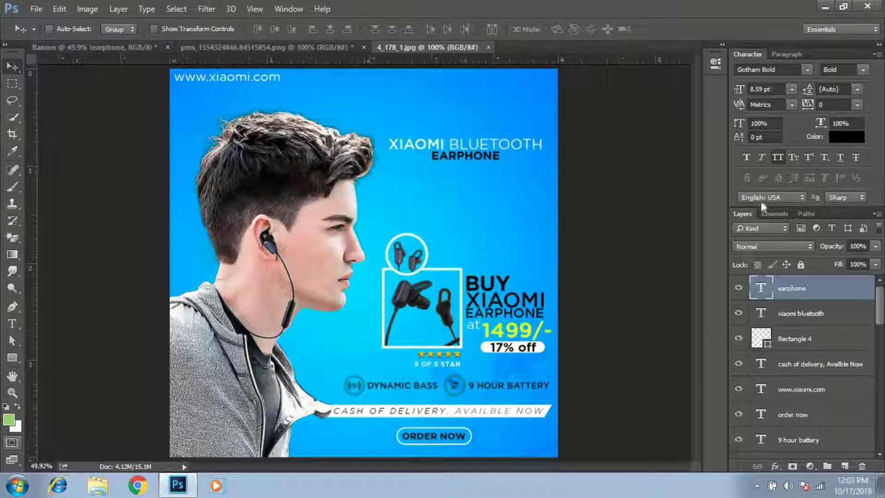
{"action": "key", "text": "e"}
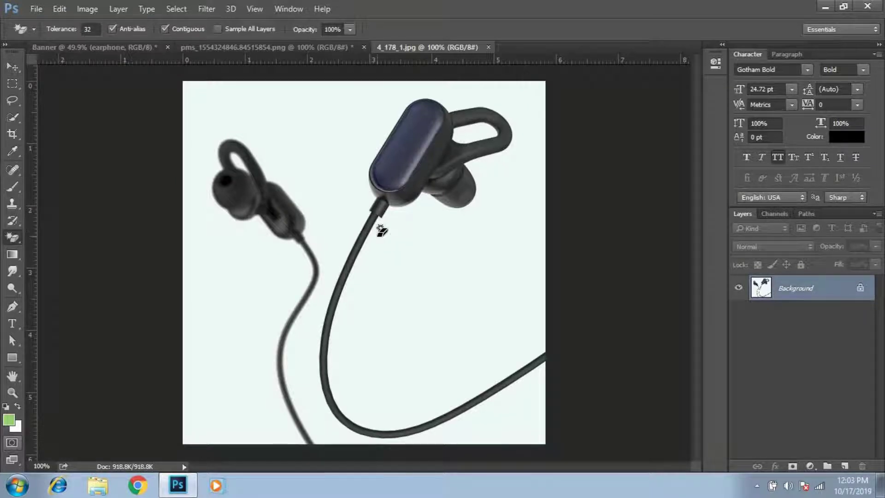
{"action": "left_click", "coordinate": [381, 228]}
{"action": "left_click", "coordinate": [238, 157]}
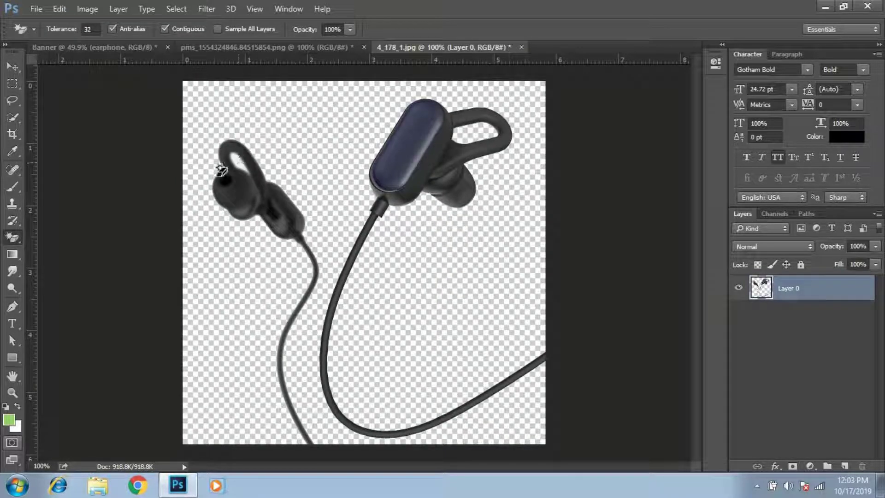
Delete the right earbud and drag the remaining earbud into the Banner document
{"action": "left_click", "coordinate": [13, 67]}
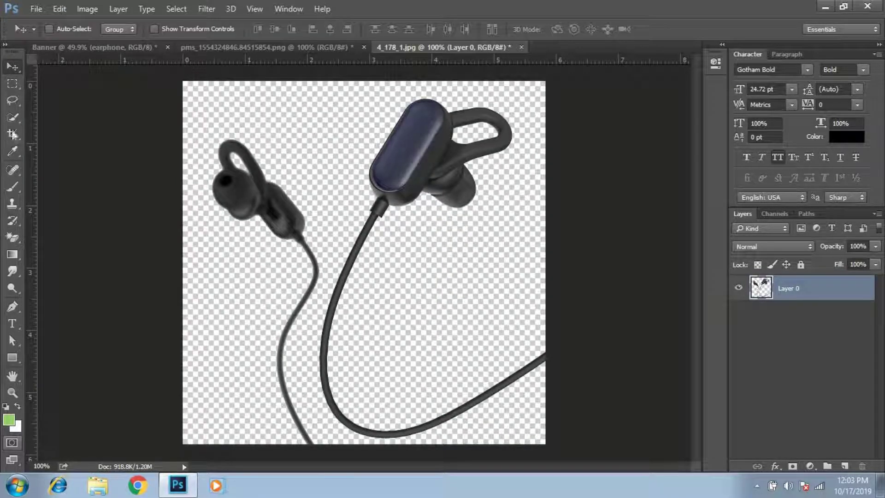
{"action": "left_click", "coordinate": [12, 100]}
{"action": "left_click_drag", "start_coordinate": [332, 133], "coordinate": [324, 152]}
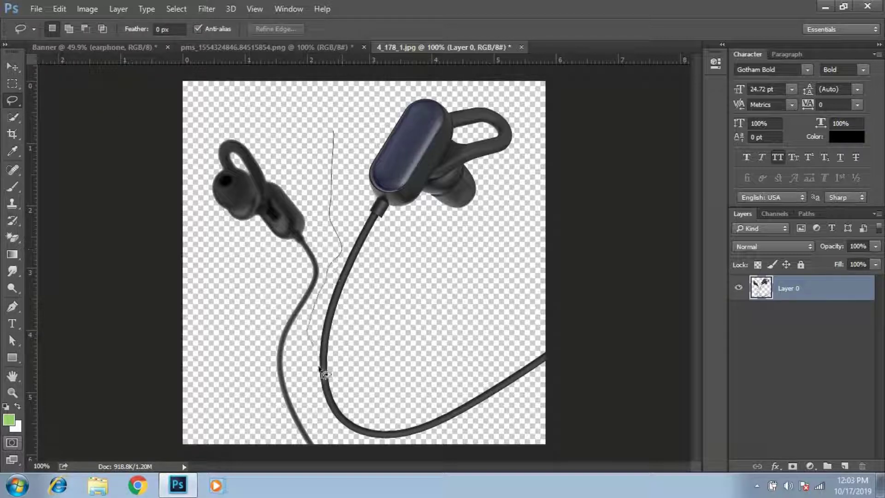
{"action": "key", "text": "Delete"}
{"action": "key", "text": "ctrl+d"}
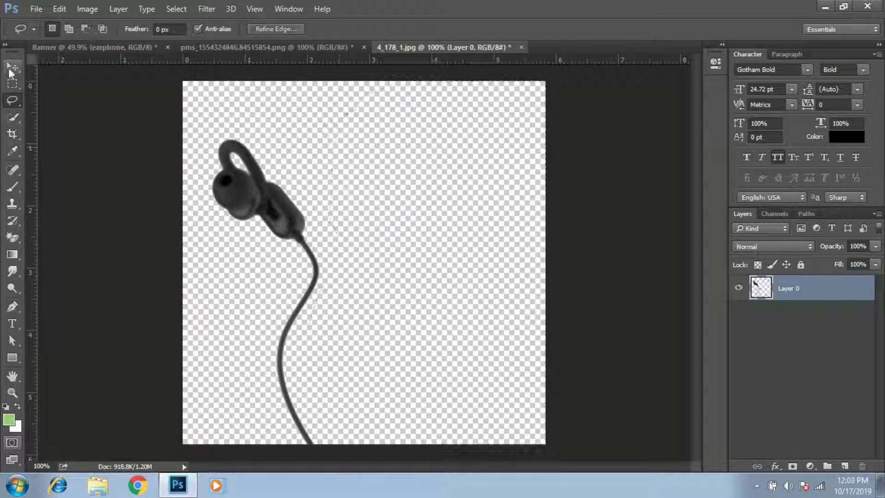
{"action": "key", "text": "v"}
{"action": "left_click_drag", "start_coordinate": [544, 97], "coordinate": [456, 121]}
{"action": "mouse_move", "coordinate": [450, 171]}
{"action": "left_mouse_down"}
{"action": "mouse_move", "coordinate": [392, 216]}
{"action": "mouse_move", "coordinate": [325, 299]}
{"action": "left_mouse_up"}
Shrink and rotate the earbud above the headline, with Layer 7 below the EARPHONE layer
{"action": "key", "text": "ctrl+t"}
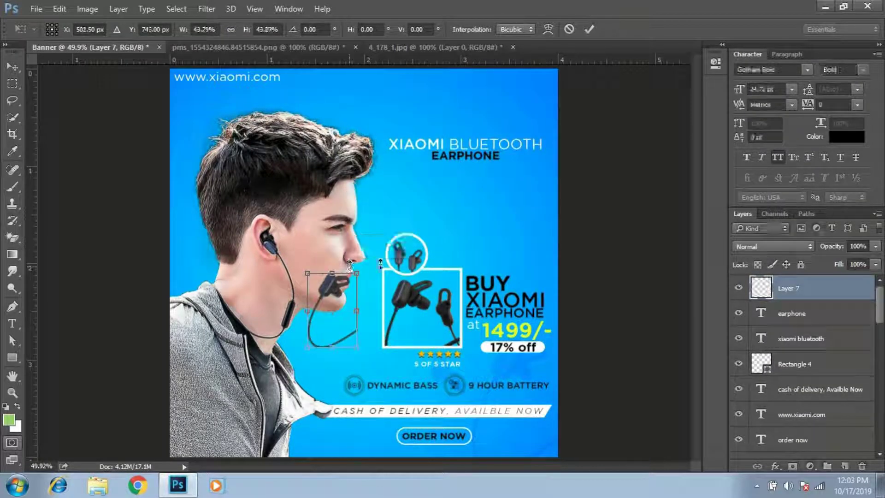
{"action": "key", "text": "Return"}
{"action": "left_click_drag", "start_coordinate": [340, 316], "coordinate": [430, 150]}
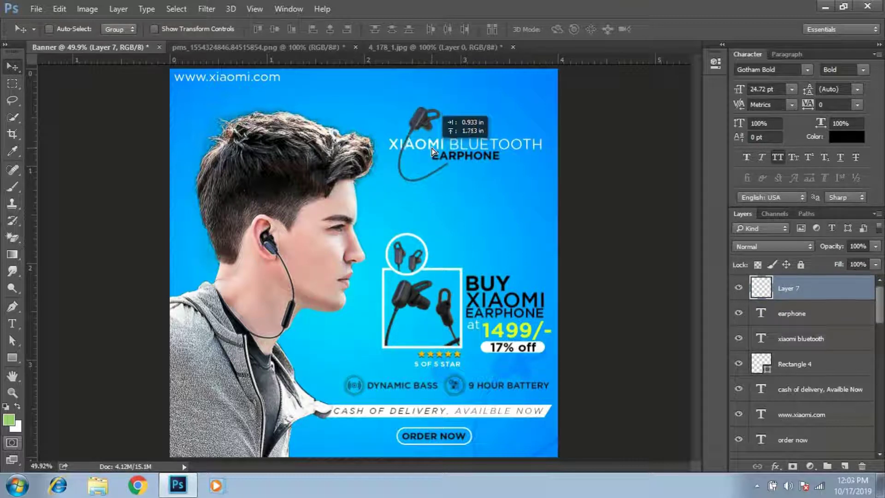
{"action": "key", "text": "ctrl+t"}
{"action": "left_click_drag", "start_coordinate": [454, 110], "coordinate": [414, 123]}
{"action": "key", "text": "Return"}
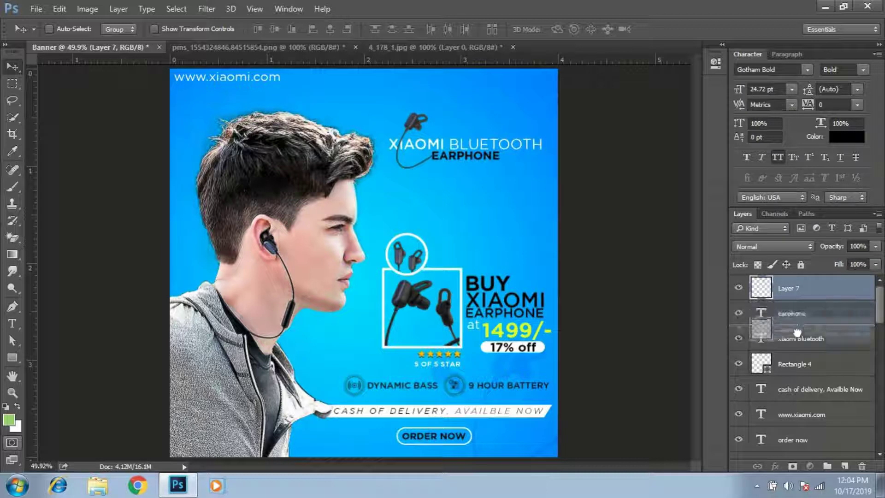
{"action": "left_click_drag", "start_coordinate": [792, 288], "coordinate": [798, 336]}
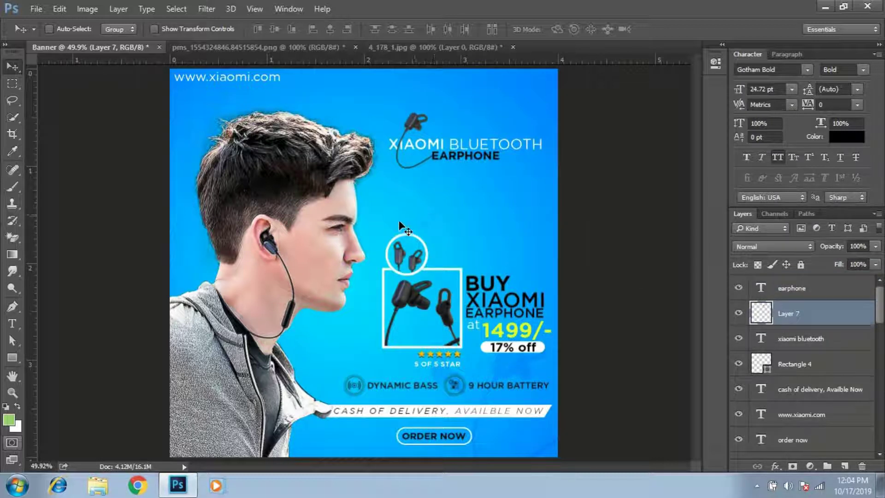
{"action": "key", "text": "Right"}
{"action": "key", "text": "Right"}
{"action": "key", "text": "Right"}
{"action": "key", "text": "Right"}
{"action": "key", "text": "Right"}
{"action": "key", "text": "Right"}
{"action": "key", "text": "Right"}
{"action": "key", "text": "Right"}
{"action": "key", "text": "Right"}
{"action": "key", "text": "Right"}
{"action": "key", "text": "Right"}
{"action": "key", "text": "Right"}
{"action": "key", "text": "Right"}
{"action": "key", "text": "Right"}
{"action": "key", "text": "Right"}
{"action": "key", "text": "Right"}
{"action": "key", "text": "Right"}
{"action": "key", "text": "Right"}
{"action": "key", "text": "Right"}
{"action": "key", "text": "Right"}
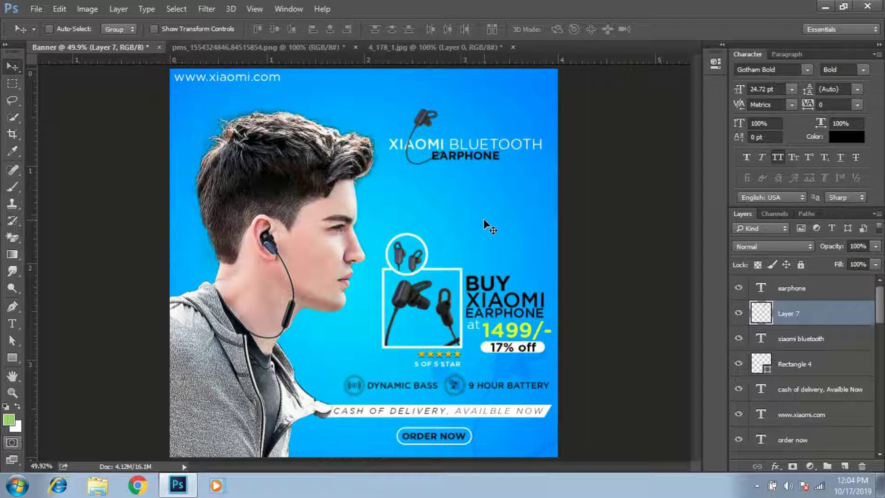
{"action": "key", "text": "ctrl+plus"}
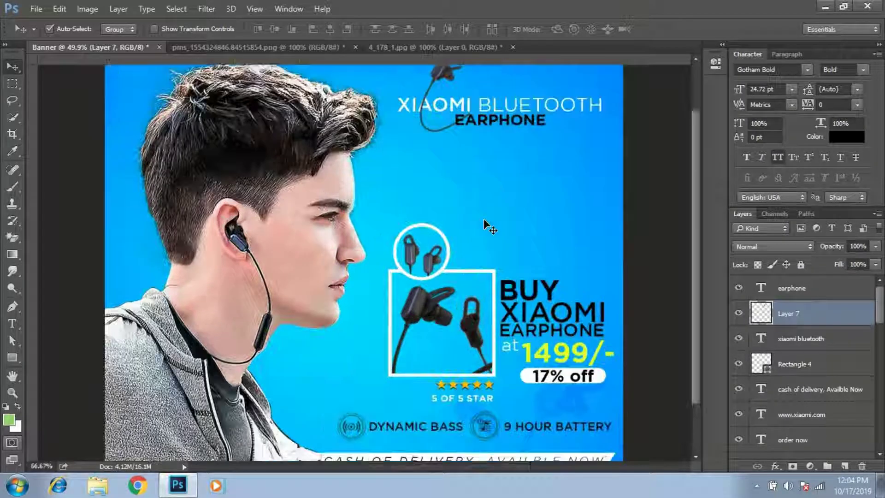
Erase the title earbud's cable tip overlapping the E of EARPHONE, then fit the banner in view
{"action": "key", "text": "ctrl+plus"}
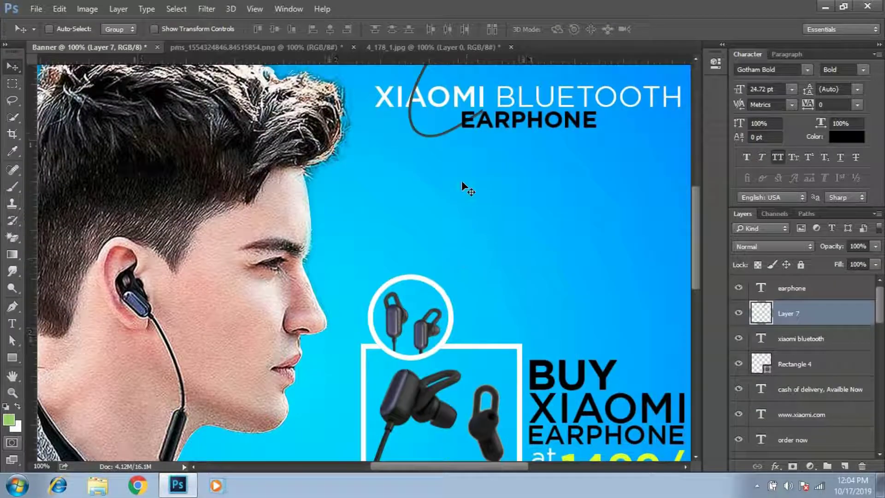
{"action": "key", "text": "e"}
{"action": "key", "text": "shift+e"}
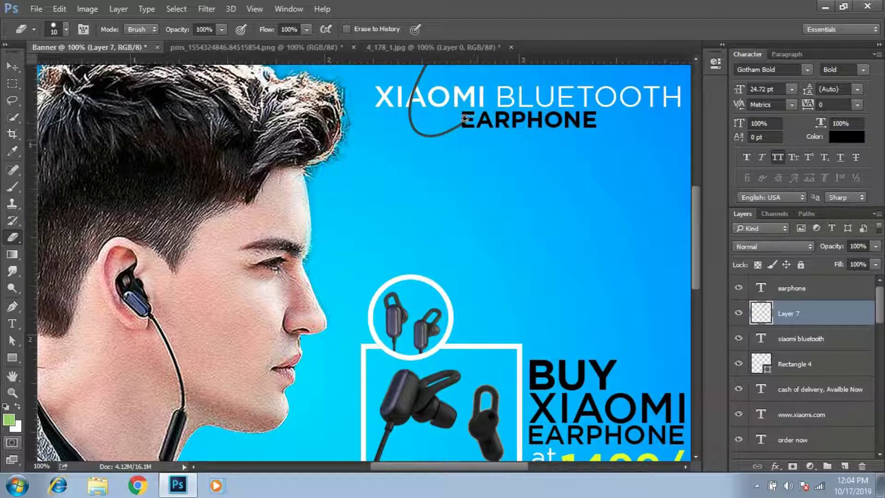
{"action": "key", "text": "ctrl+plus"}
{"action": "key", "text": "ctrl+plus"}
{"action": "left_click_drag", "start_coordinate": [598, 134], "coordinate": [502, 397]}
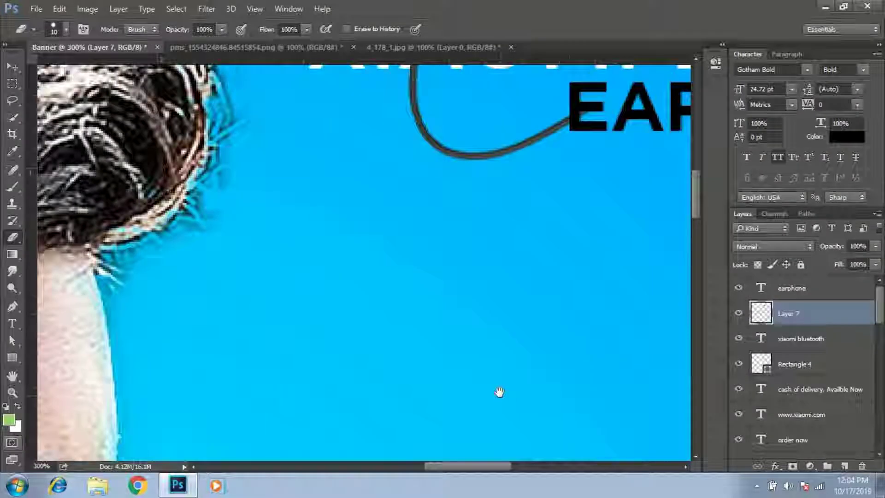
{"action": "left_click_drag", "start_coordinate": [589, 121], "coordinate": [602, 121]}
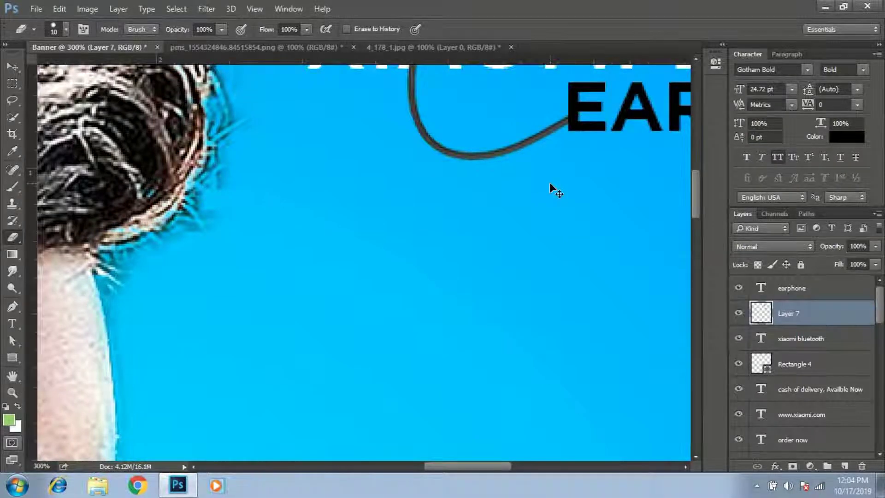
{"action": "key", "text": "ctrl+0"}
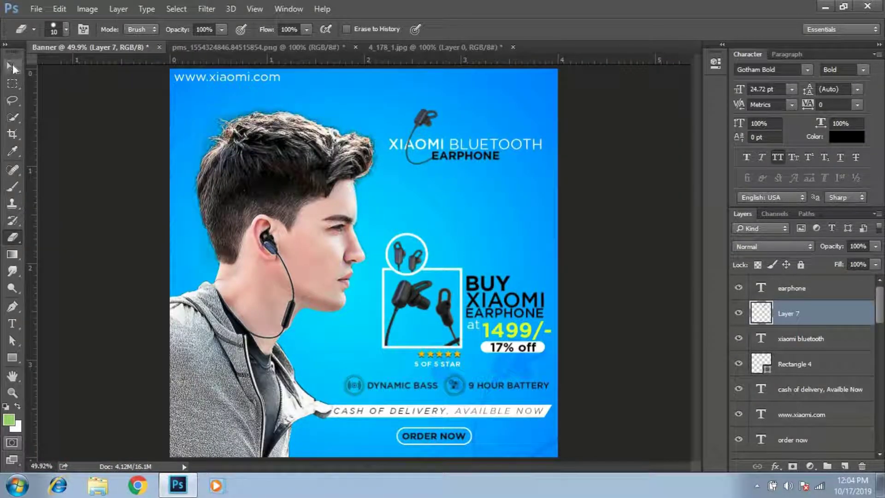
{"action": "left_click", "coordinate": [13, 68]}
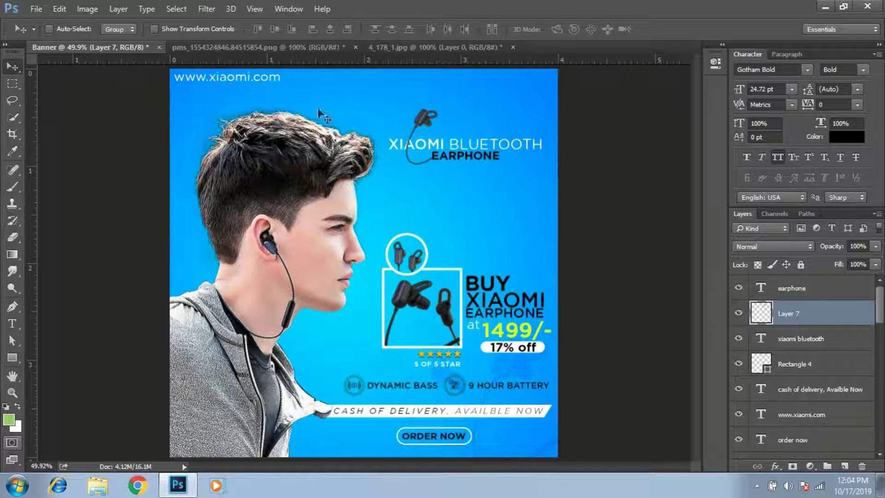
Close the extra Xiaomi product image without saving its changes
{"action": "left_click", "coordinate": [289, 46]}
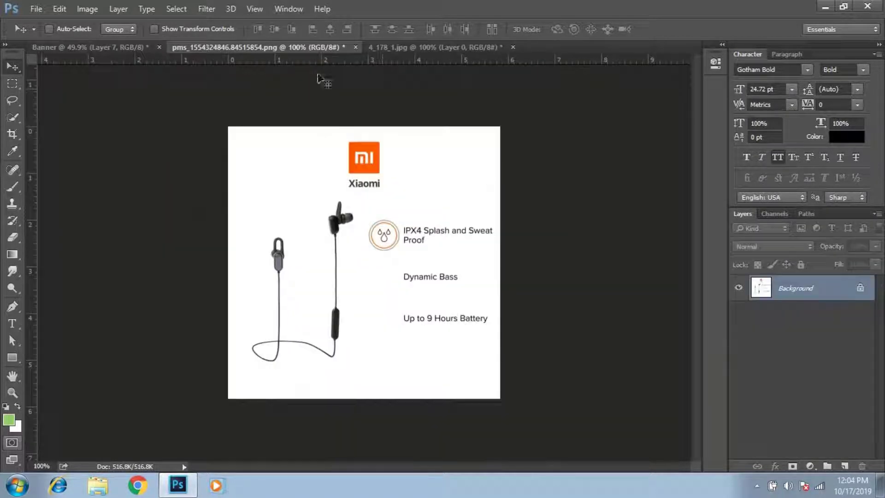
{"action": "left_click", "coordinate": [355, 47]}
{"action": "left_click", "coordinate": [458, 193]}
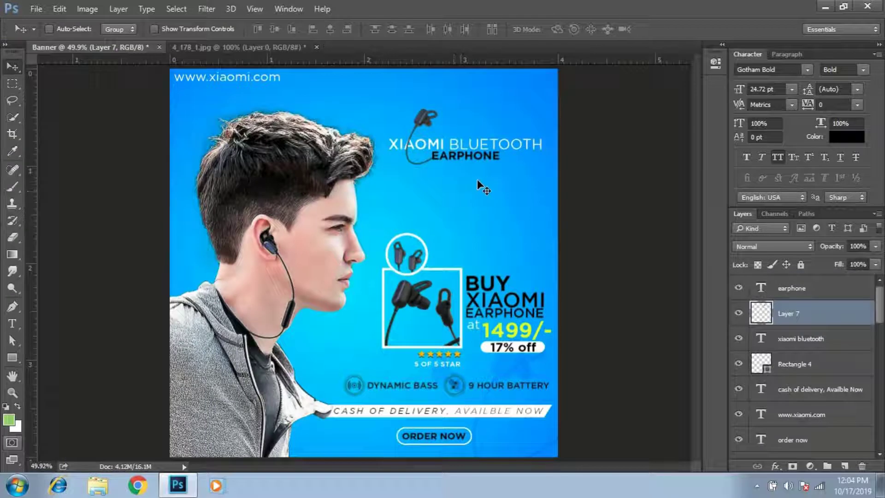
Drag the cut-out earphone into the banner, shrink it and tilt it beside the title
{"action": "left_click", "coordinate": [244, 46]}
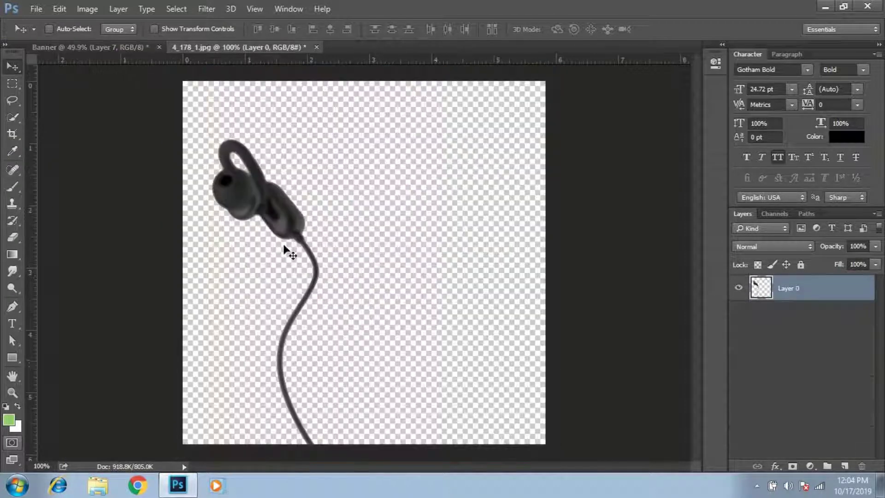
{"action": "mouse_move", "coordinate": [262, 193]}
{"action": "left_mouse_down"}
{"action": "mouse_move", "coordinate": [459, 130]}
{"action": "mouse_move", "coordinate": [487, 93]}
{"action": "mouse_move", "coordinate": [516, 106]}
{"action": "mouse_move", "coordinate": [493, 144]}
{"action": "left_mouse_up"}
{"action": "key", "text": "ctrl+t"}
{"action": "key", "text": "Return"}
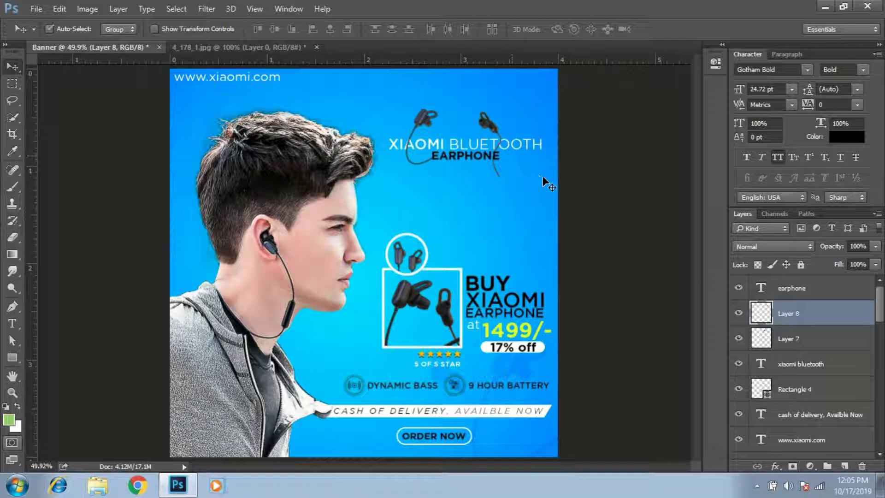
{"action": "key", "text": "ctrl+t"}
{"action": "left_click_drag", "start_coordinate": [546, 184], "coordinate": [521, 199]}
{"action": "key", "text": "Return"}
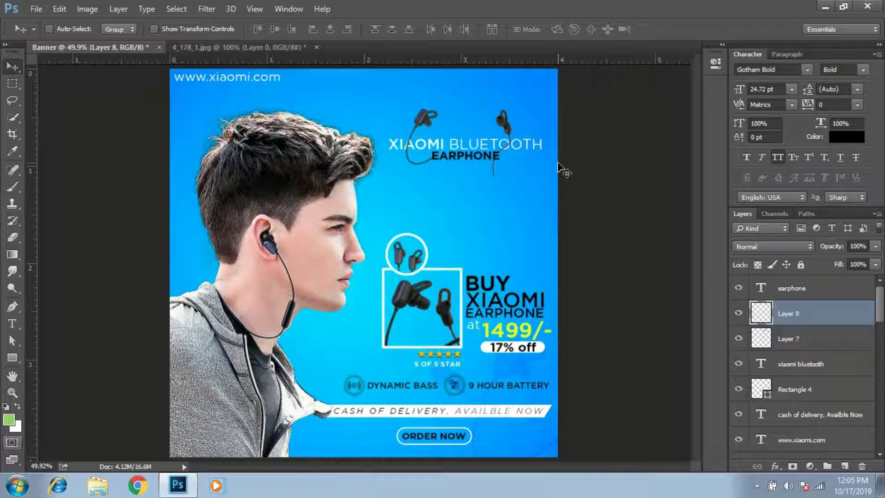
{"action": "key", "text": "ctrl+t"}
Rotate the right earphone a further 2 degrees and zoom to actual size
{"action": "left_click_drag", "start_coordinate": [537, 190], "coordinate": [528, 196]}
{"action": "key", "text": "Return"}
{"action": "key", "text": "ctrl+1"}
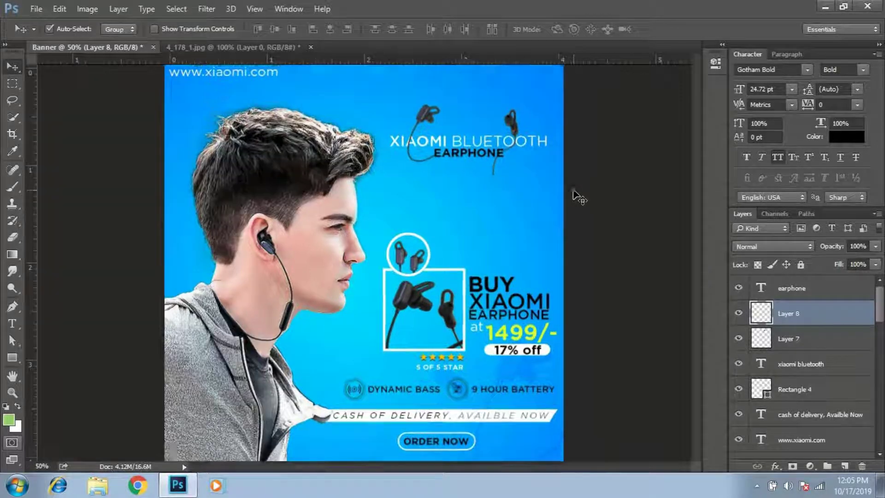
{"action": "left_click_drag", "start_coordinate": [510, 250], "coordinate": [416, 349]}
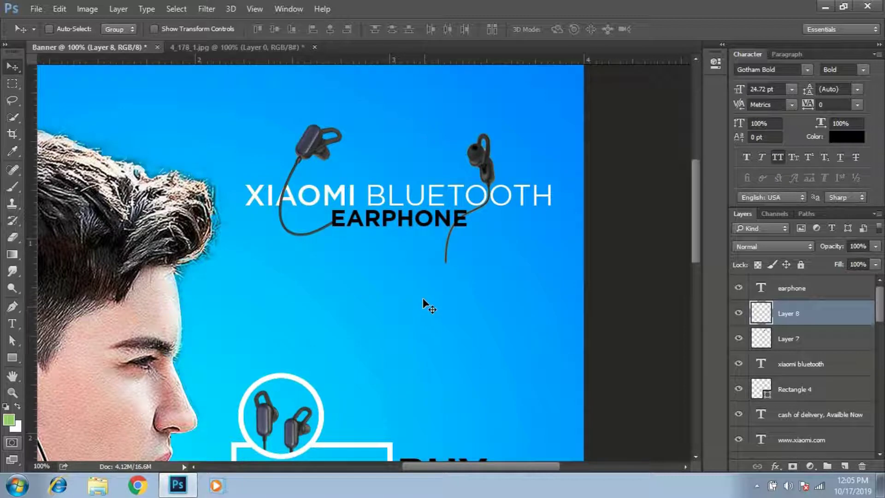
Erase the earphone's dangling cable with a larger brush, nudge it left, and fit the view
{"action": "key", "text": "c"}
{"action": "key", "text": "e"}
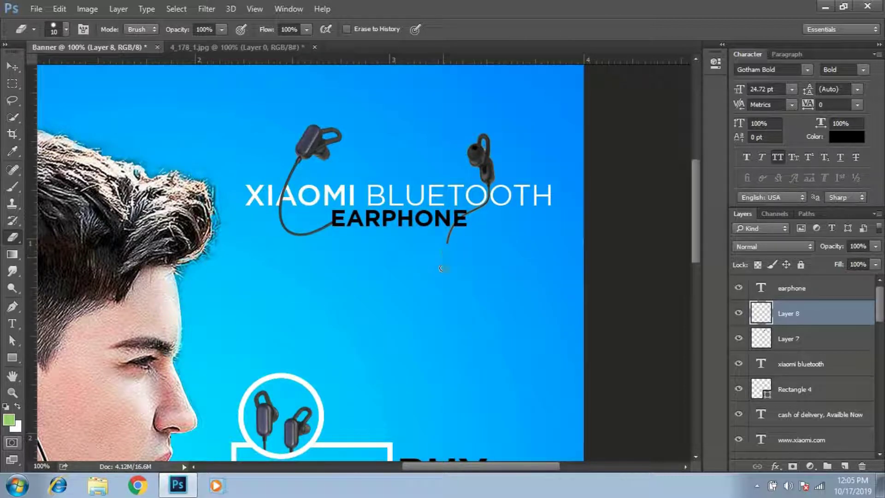
{"action": "key", "text": "bracketright"}
{"action": "left_click", "coordinate": [11, 67]}
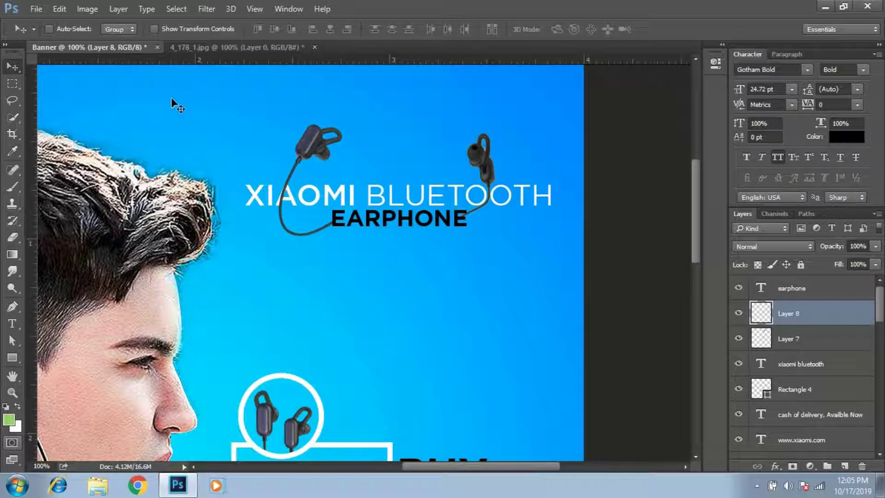
{"action": "key", "text": "ctrl+alt+z"}
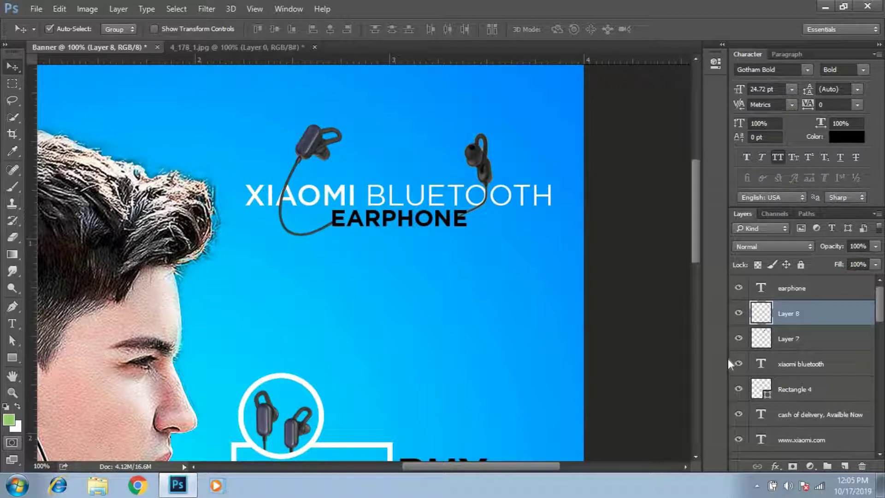
{"action": "key", "text": "ctrl+0"}
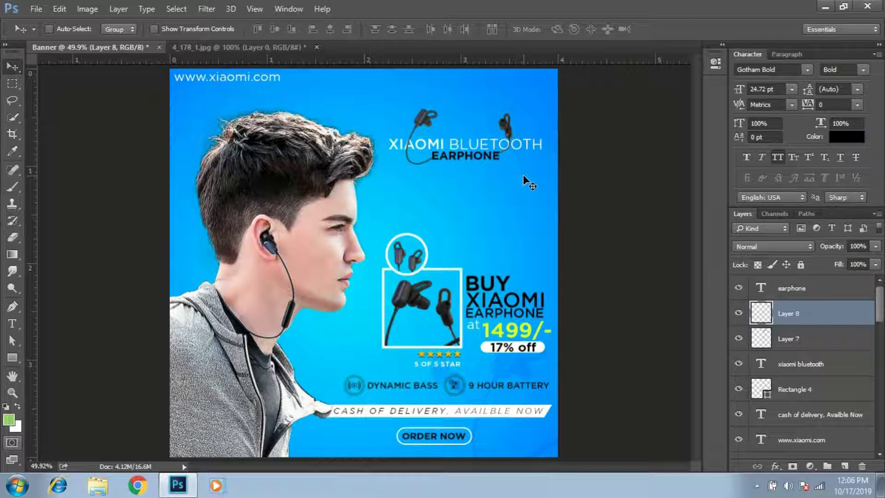
Open the Mi logo image and remove its white background with the Magic Eraser
{"action": "key", "text": "ctrl+o"}
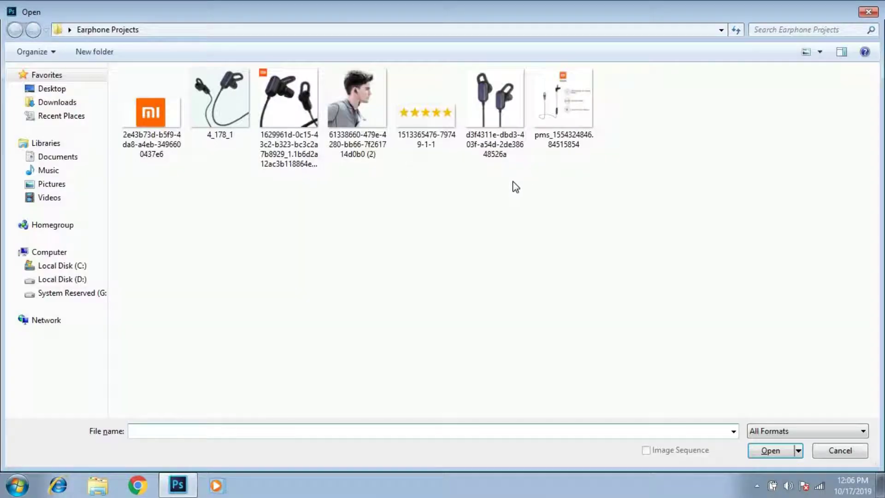
{"action": "left_click", "coordinate": [152, 115]}
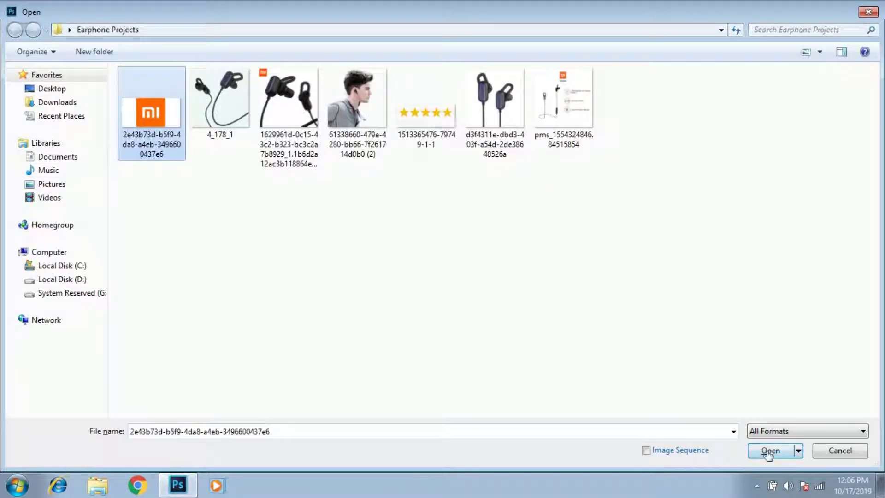
{"action": "left_click", "coordinate": [768, 451]}
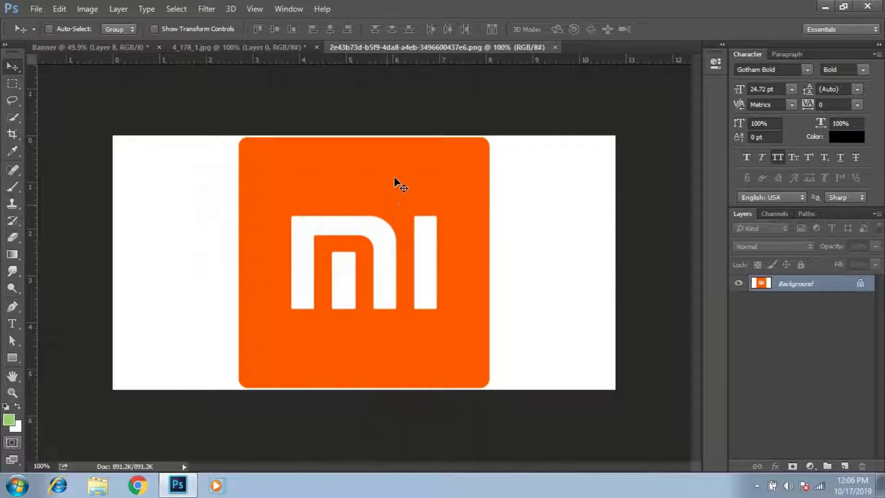
{"action": "key", "text": "e"}
{"action": "key", "text": "shift+e"}
{"action": "key", "text": "shift+e"}
{"action": "left_click", "coordinate": [222, 188]}
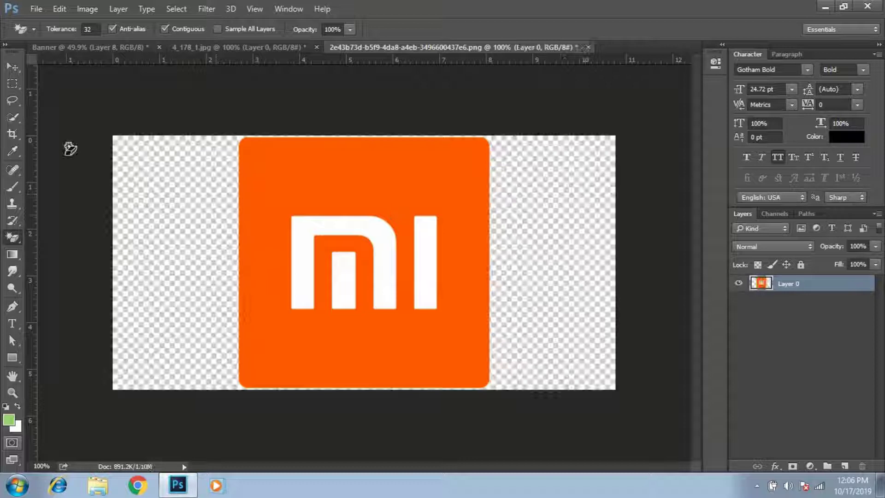
Place the Mi logo small above the title, then stamp all visible layers into Layer 10
{"action": "key", "text": "v"}
{"action": "key", "text": "v"}
{"action": "left_click_drag", "start_coordinate": [267, 122], "coordinate": [476, 199]}
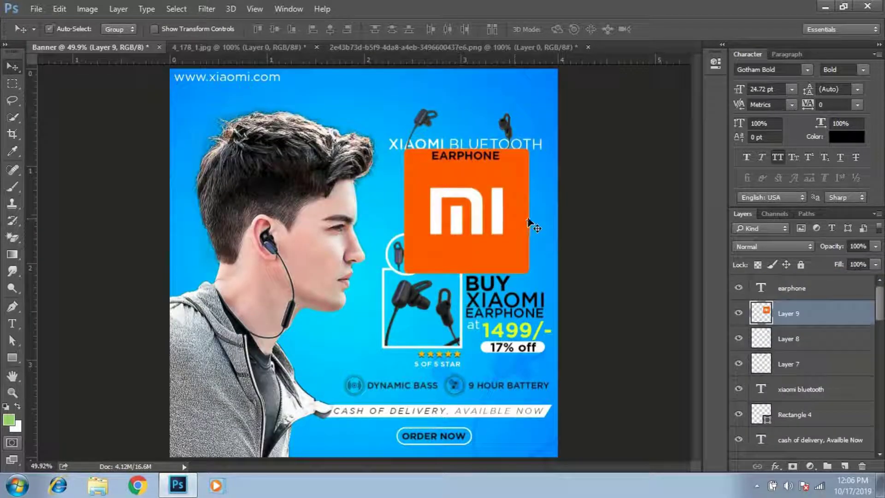
{"action": "key", "text": "ctrl+t"}
{"action": "mouse_move", "coordinate": [524, 146]}
{"action": "left_mouse_down"}
{"action": "mouse_move", "coordinate": [435, 243]}
{"action": "mouse_move", "coordinate": [482, 141]}
{"action": "mouse_move", "coordinate": [478, 120]}
{"action": "left_mouse_up"}
{"action": "key", "text": "Return"}
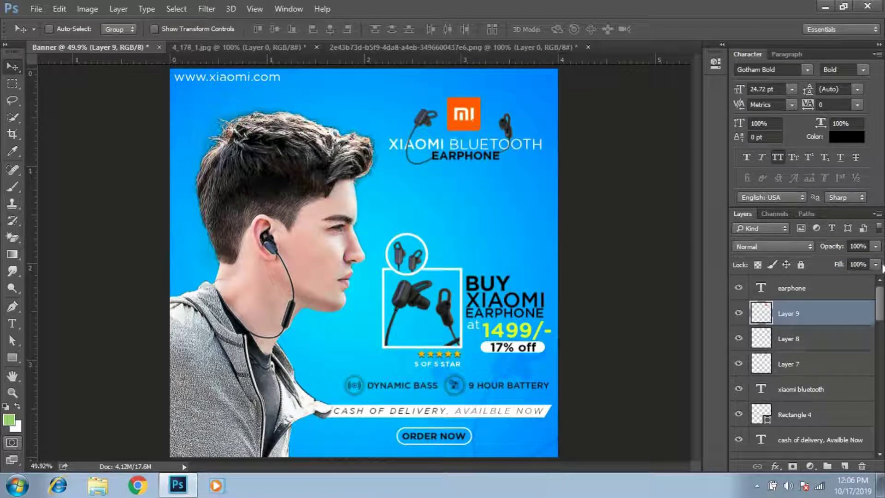
{"action": "key", "text": "ctrl+t"}
{"action": "left_click_drag", "start_coordinate": [480, 96], "coordinate": [475, 105]}
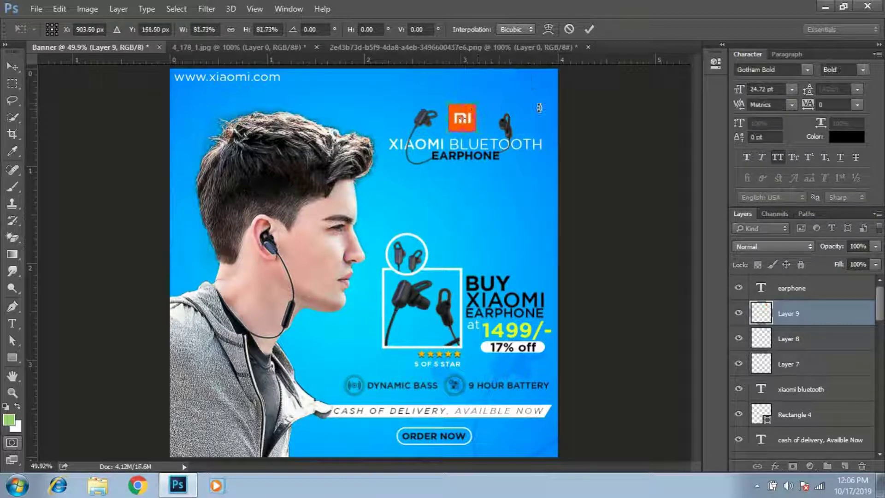
{"action": "key", "text": "Return"}
{"action": "key", "text": "Right"}
{"action": "key", "text": "Right"}
{"action": "key", "text": "Right"}
{"action": "key", "text": "Down"}
{"action": "key", "text": "Down"}
{"action": "key", "text": "Down"}
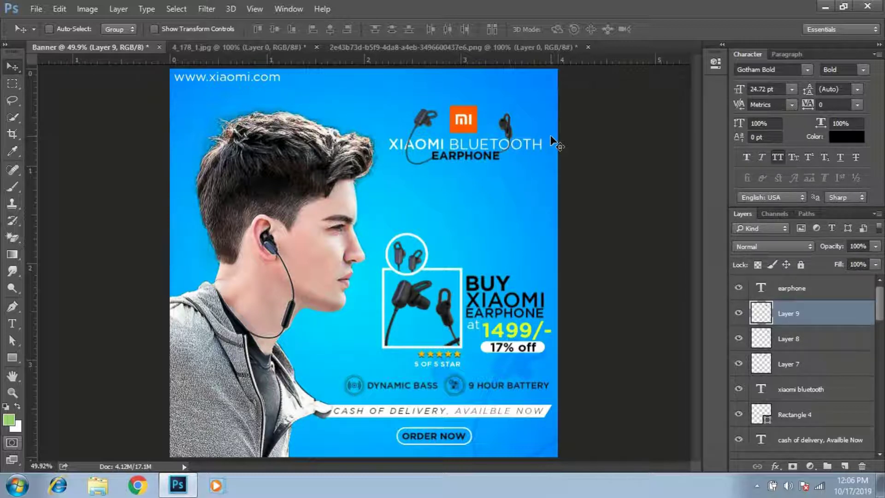
{"action": "left_click", "coordinate": [809, 289]}
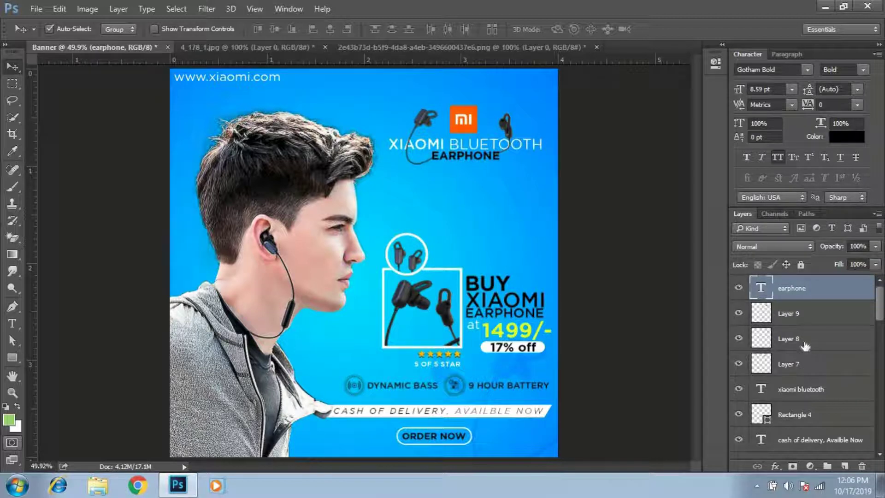
{"action": "key", "text": "ctrl+alt+shift+e"}
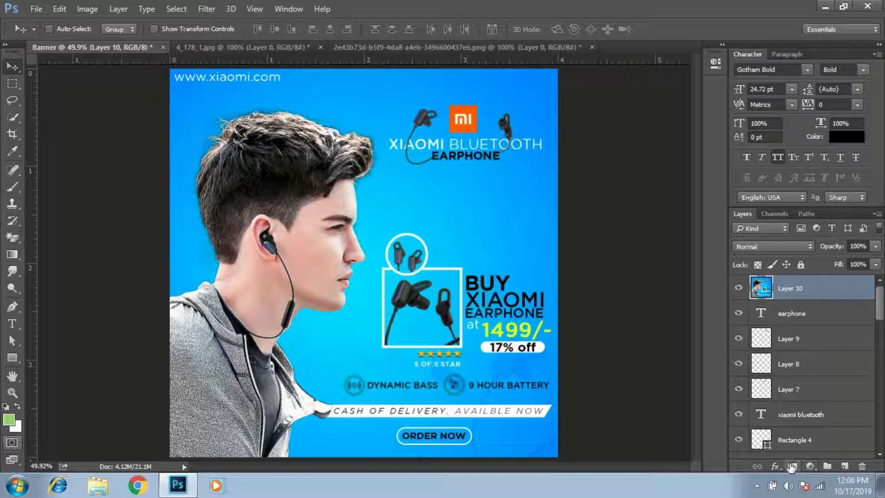
Add a Stroke effect to Layer 10, positioned Inside with a 1 px size
{"action": "left_click", "coordinate": [775, 466]}
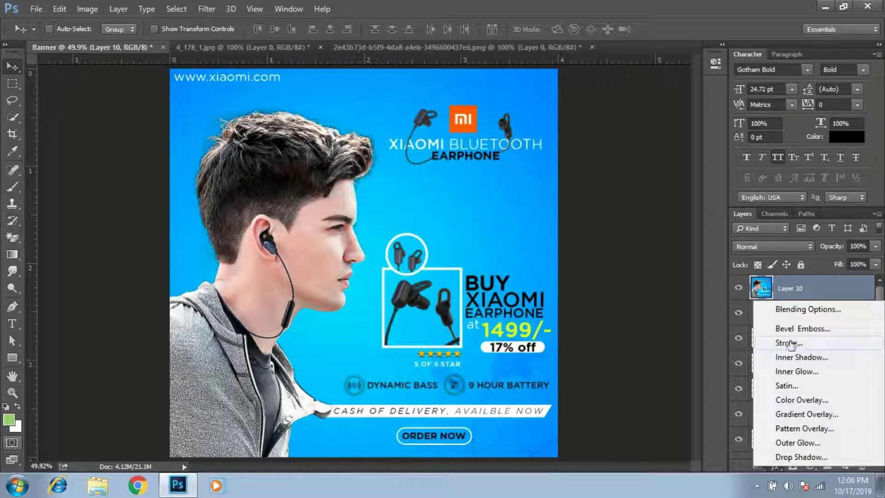
{"action": "left_click", "coordinate": [794, 345]}
{"action": "left_click_drag", "start_coordinate": [461, 58], "coordinate": [818, 47]}
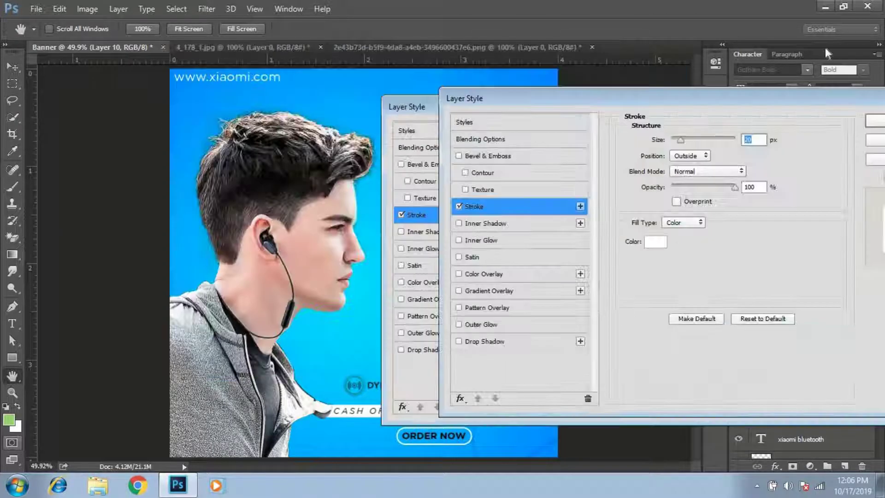
{"action": "left_click", "coordinate": [772, 106]}
{"action": "left_click", "coordinate": [766, 125]}
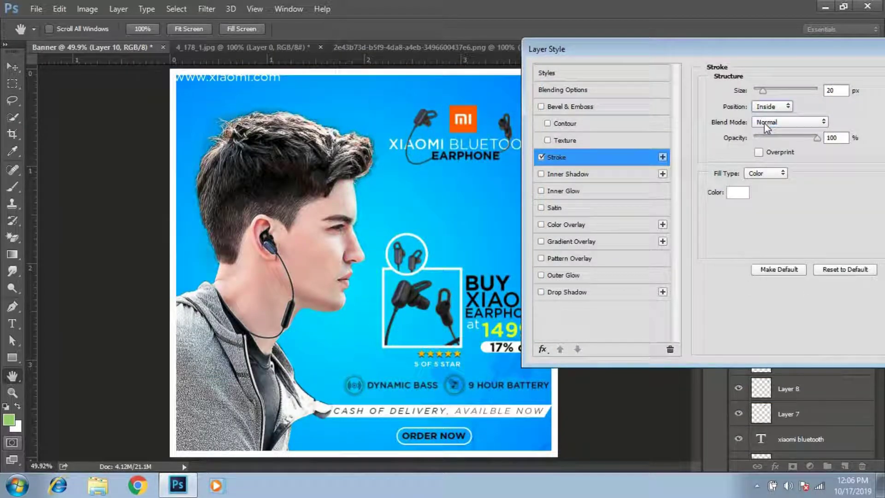
{"action": "double_click", "coordinate": [831, 90]}
{"action": "type", "text": "2"}
{"action": "key", "text": "Down"}
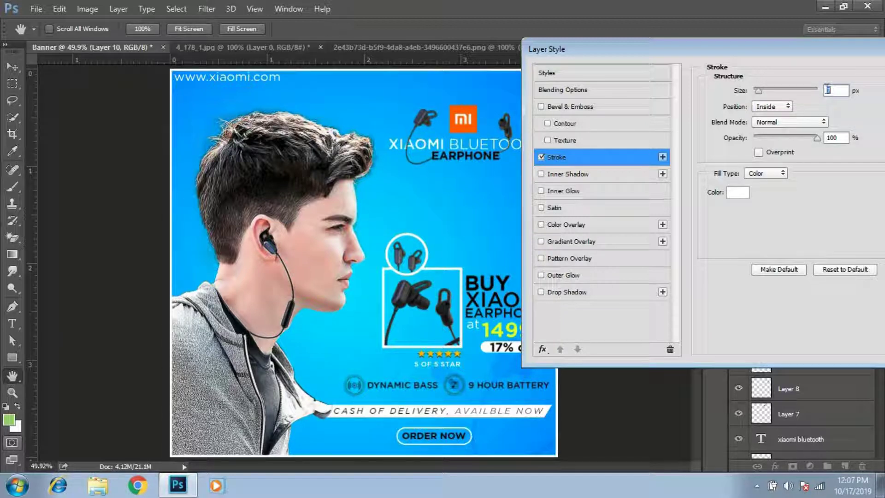
Set the stroke colour to dark blue #024e82 and apply the border
{"action": "left_click", "coordinate": [738, 196]}
{"action": "left_click", "coordinate": [458, 82]}
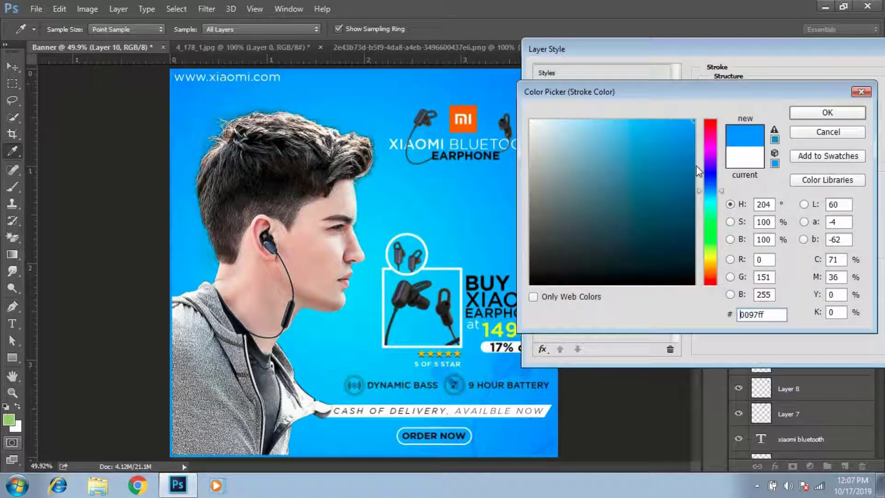
{"action": "left_click_drag", "start_coordinate": [692, 189], "coordinate": [692, 201]}
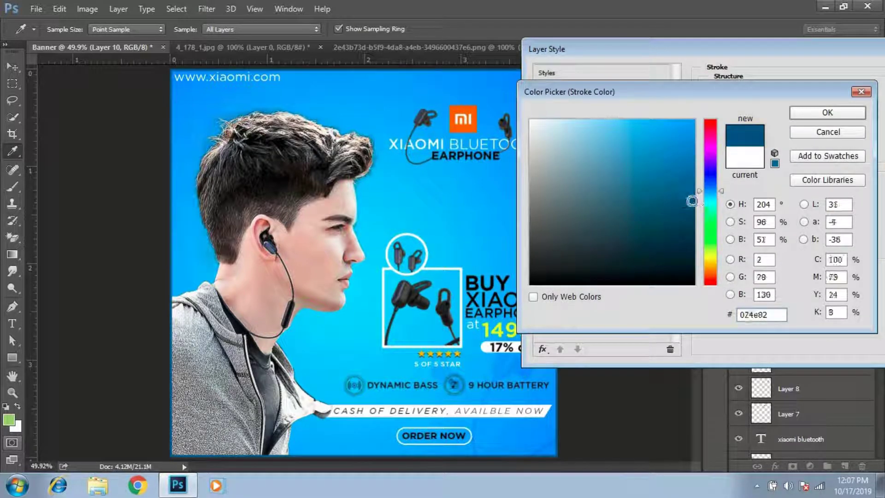
{"action": "left_click", "coordinate": [827, 112]}
{"action": "left_click_drag", "start_coordinate": [808, 50], "coordinate": [407, 303]}
{"action": "left_click", "coordinate": [633, 282]}
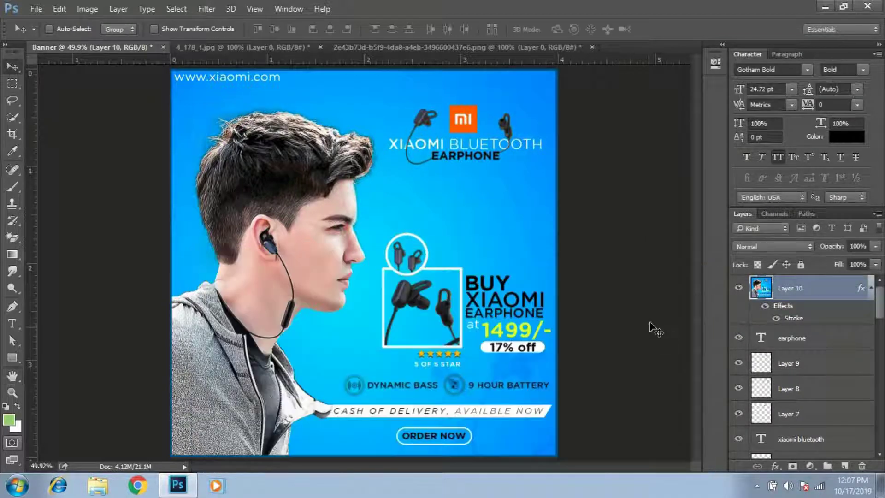